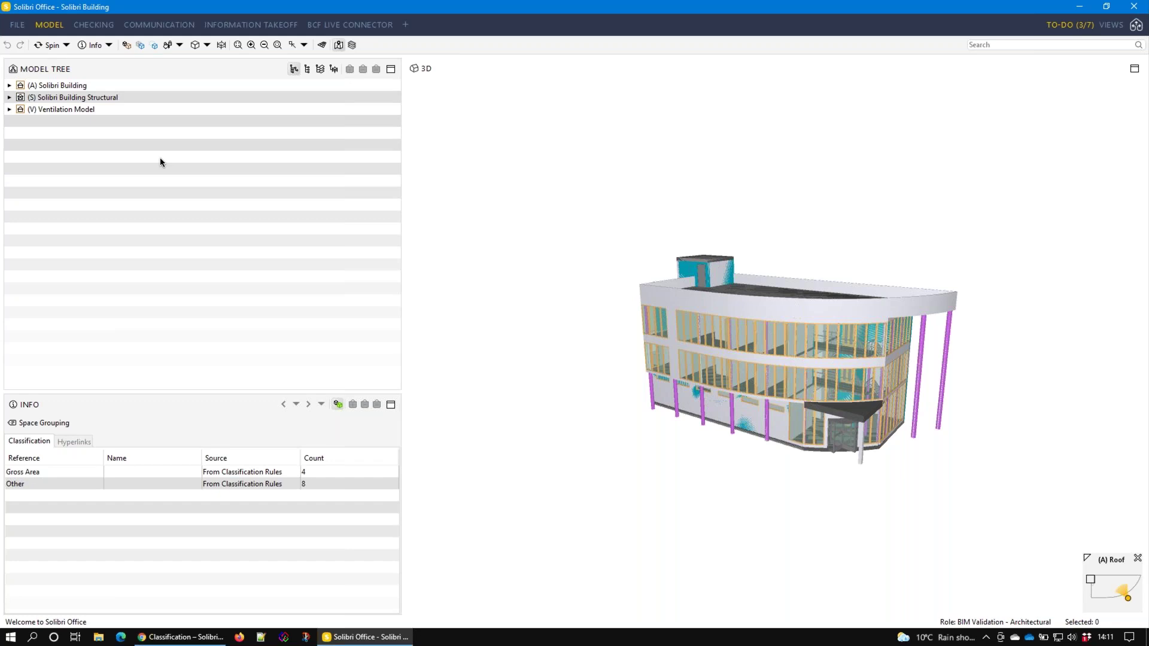
Orbit the building to view the curved facade from several angles, then open the file page
drag(950, 414, 852, 345)
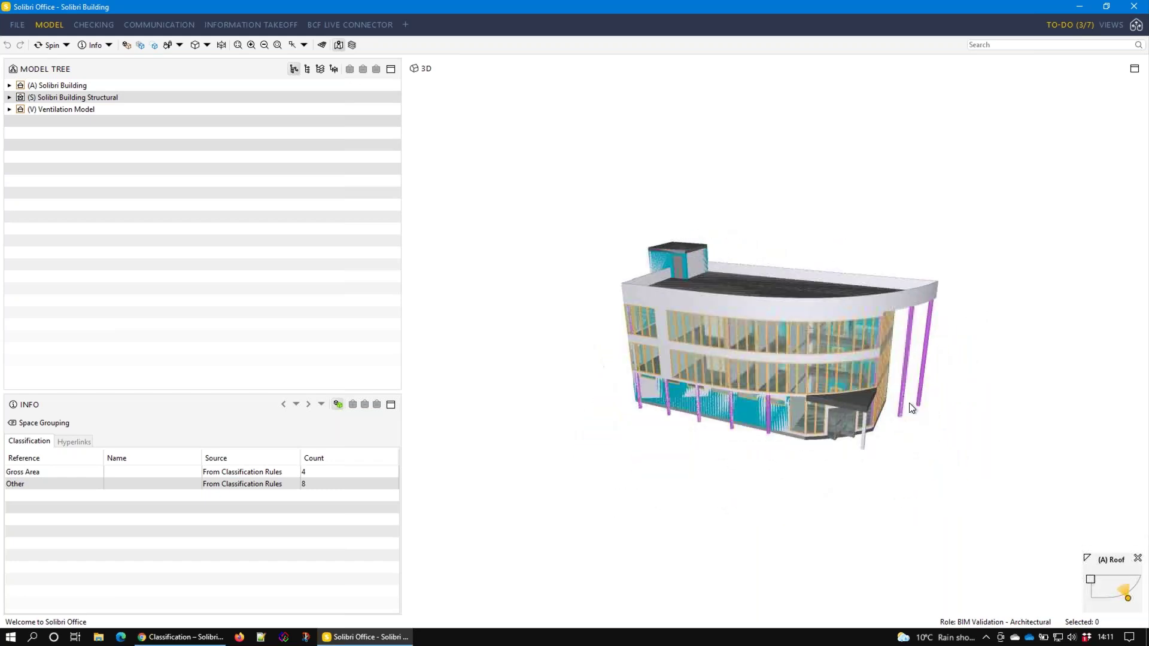
mouse_move(831, 429)
drag(828, 365, 736, 380)
drag(919, 359, 785, 360)
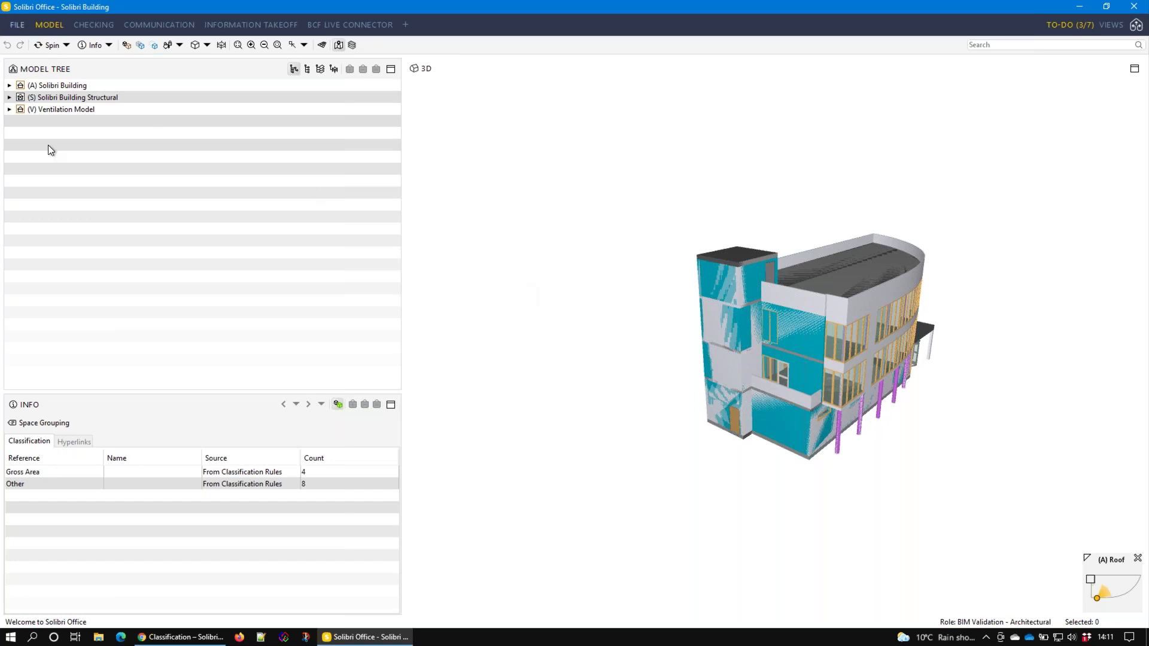
key(alt+f)
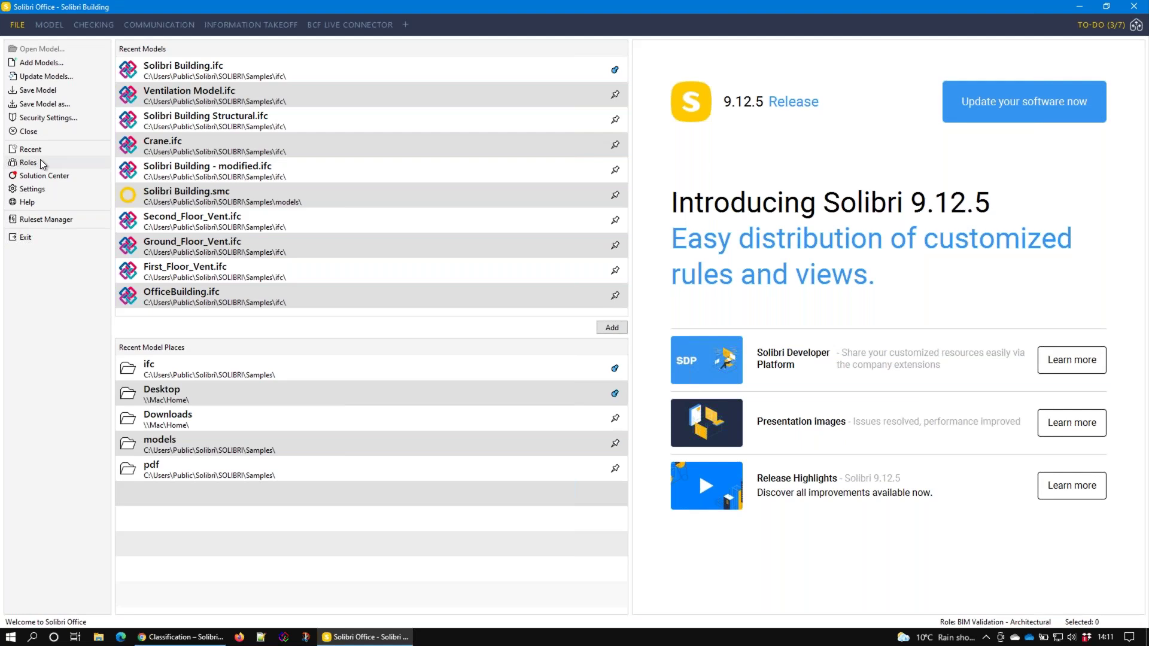
Review the active role's first classification on the Roles page, then return to the model workspace
click(41, 160)
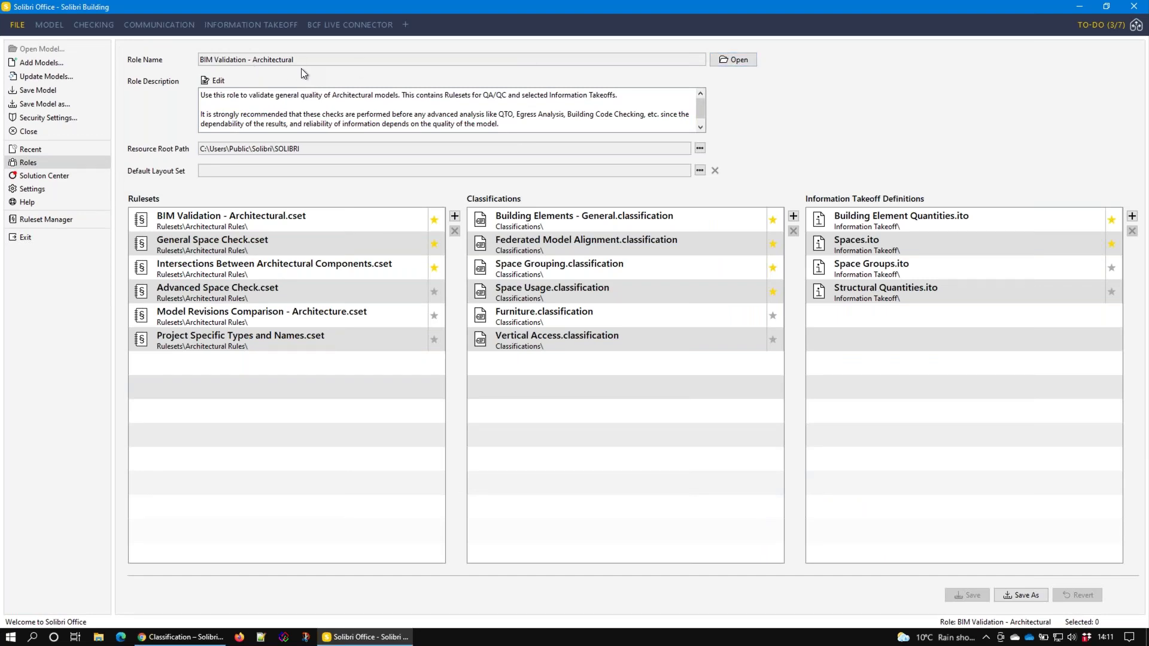
click(558, 357)
click(49, 25)
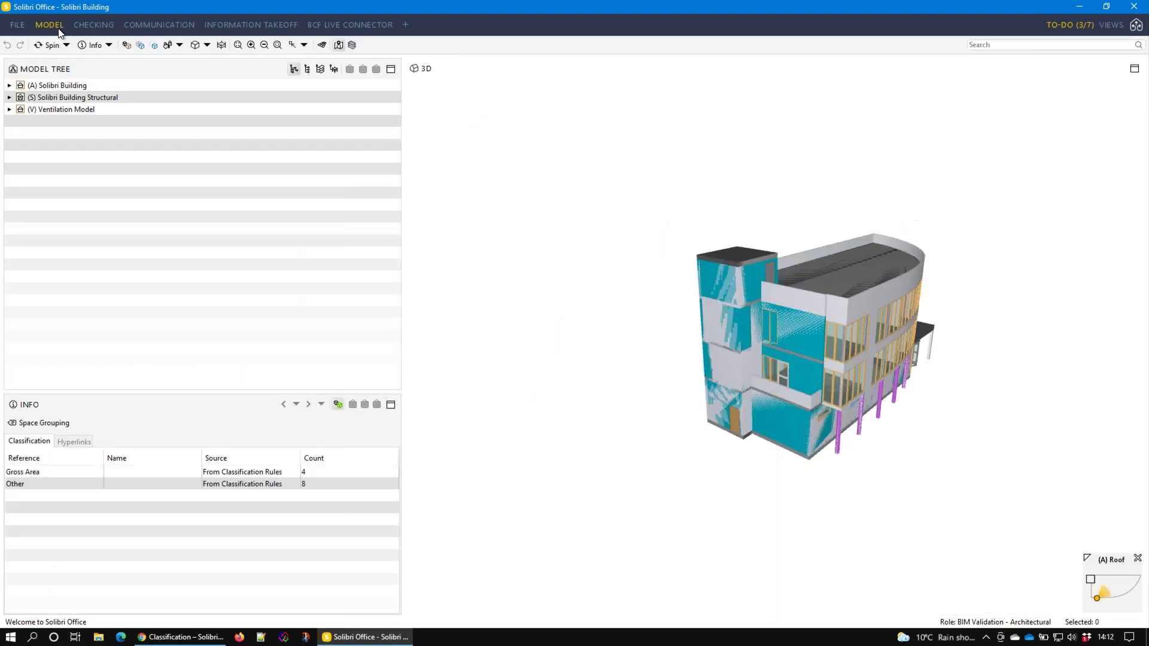
drag(729, 395, 694, 383)
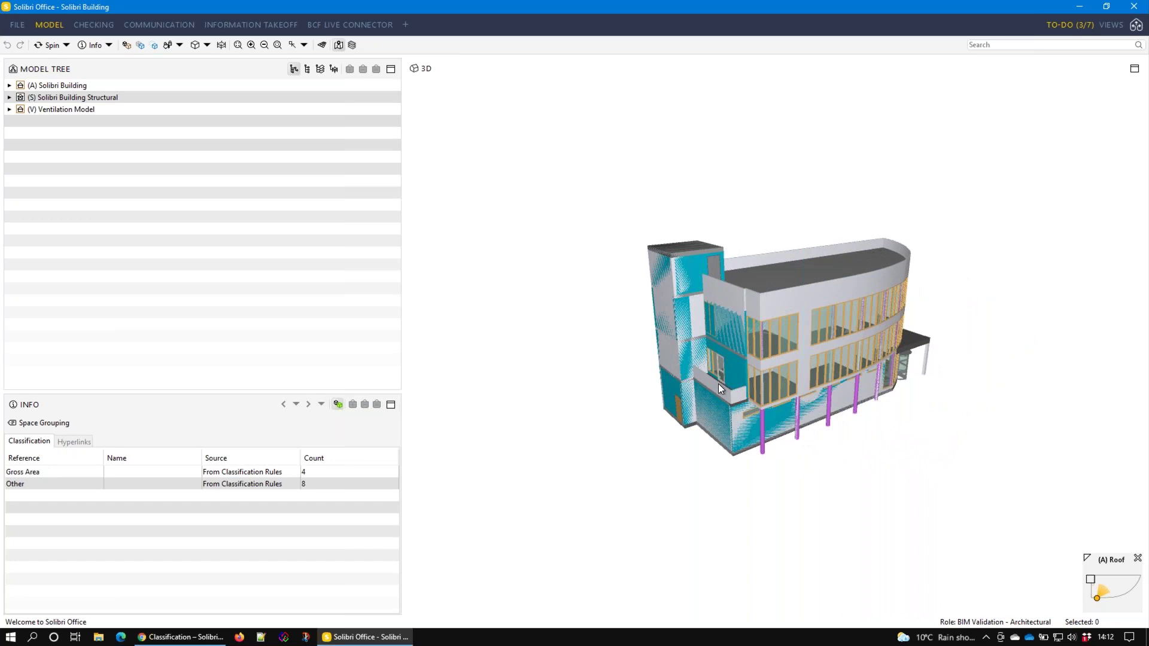
mouse_move(718, 386)
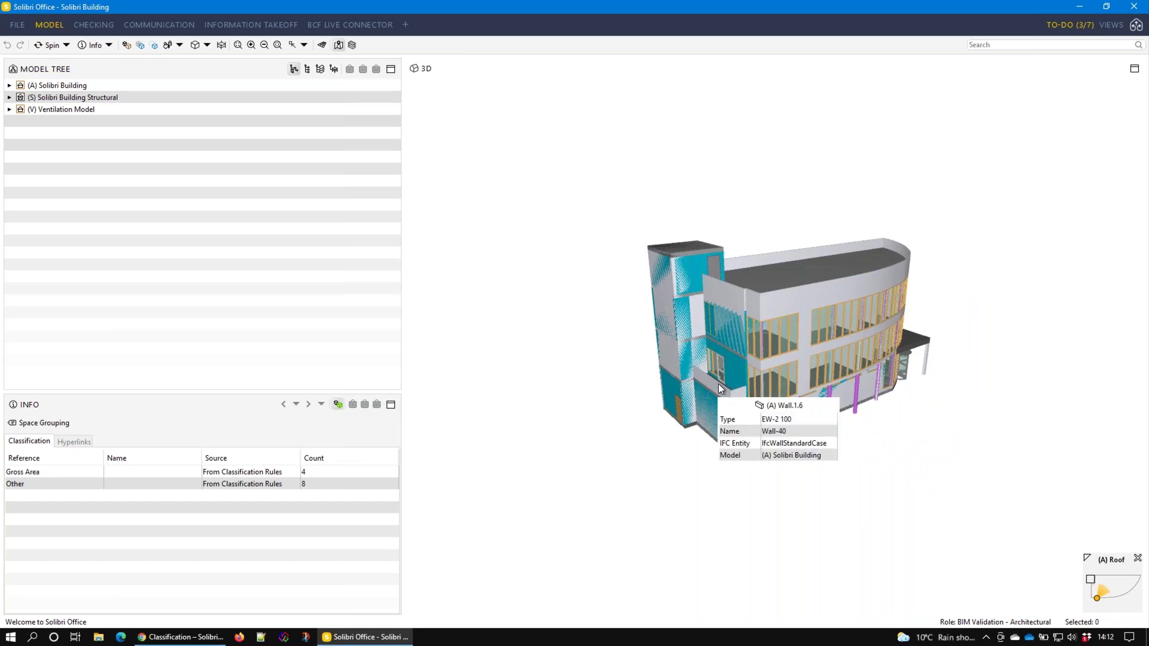
click(242, 24)
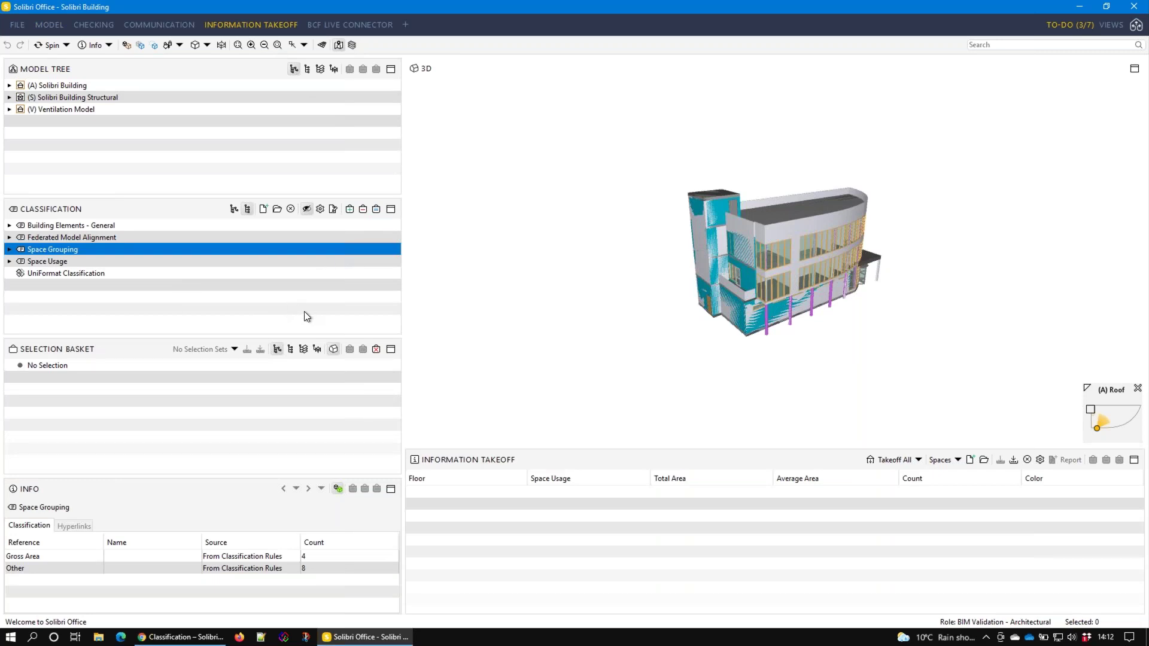
click(54, 25)
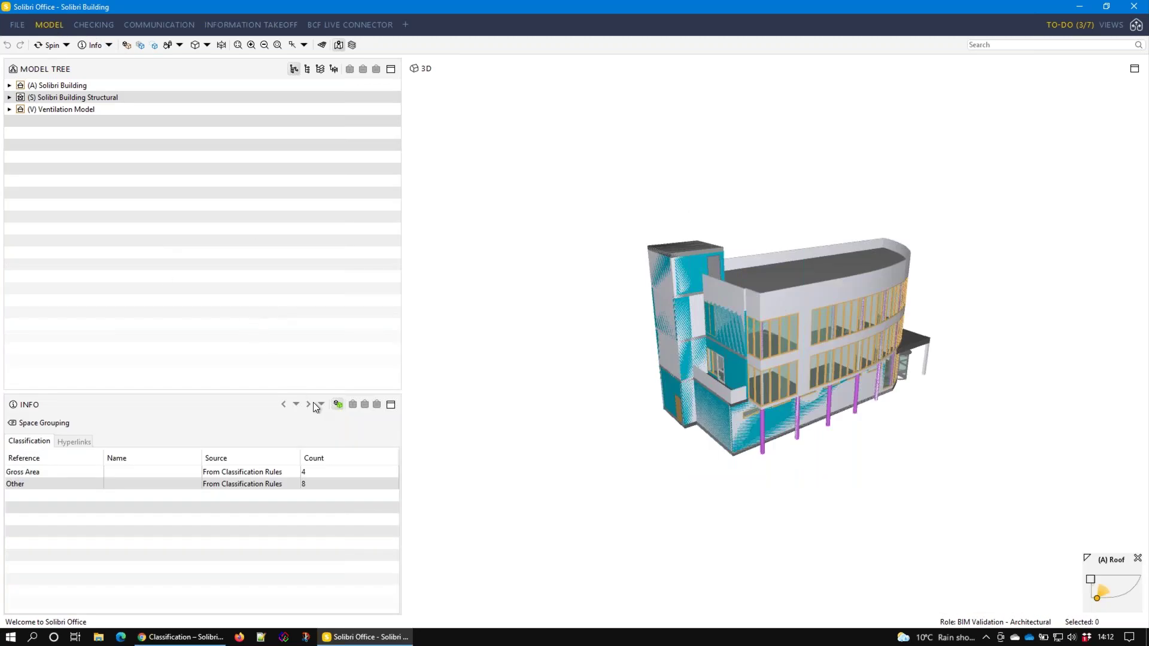
Dock the Classification view below the Model Tree, resize it, and colour by Federated Model Alignment
click(1106, 26)
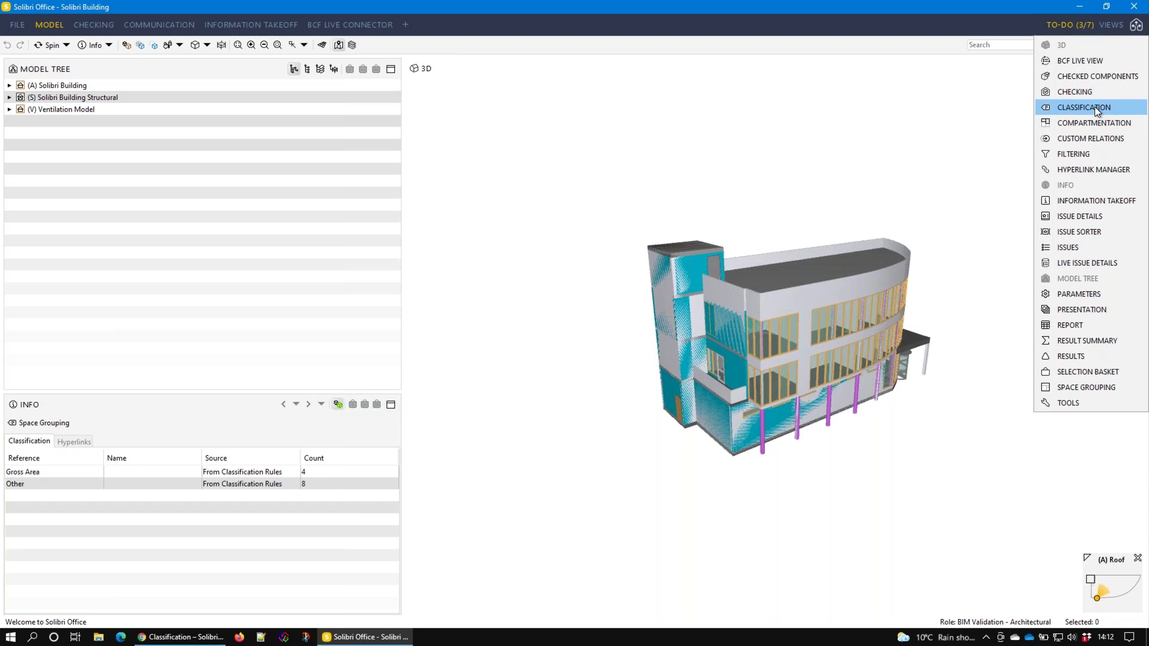
click(1096, 109)
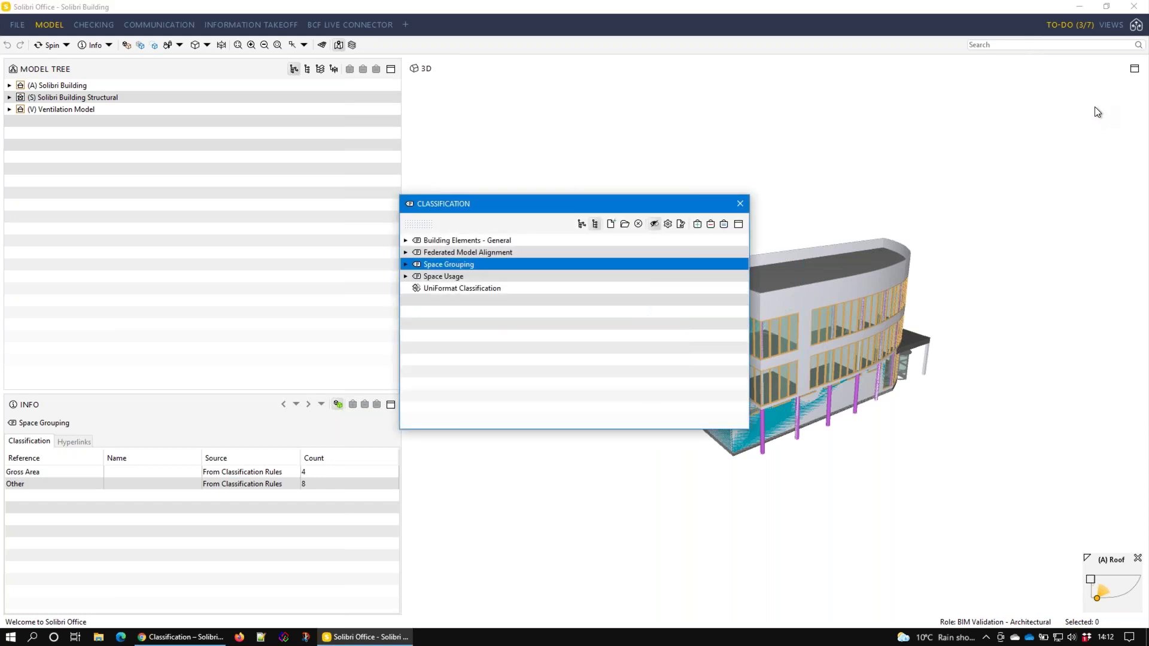
drag(471, 205, 668, 183)
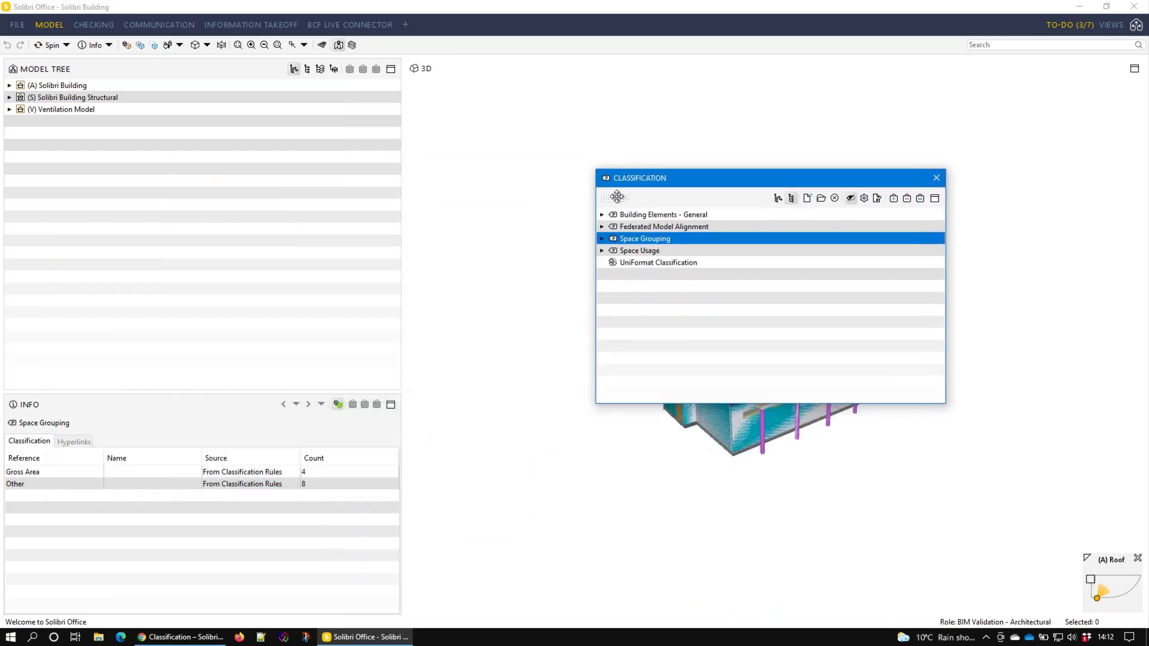
drag(616, 197, 287, 354)
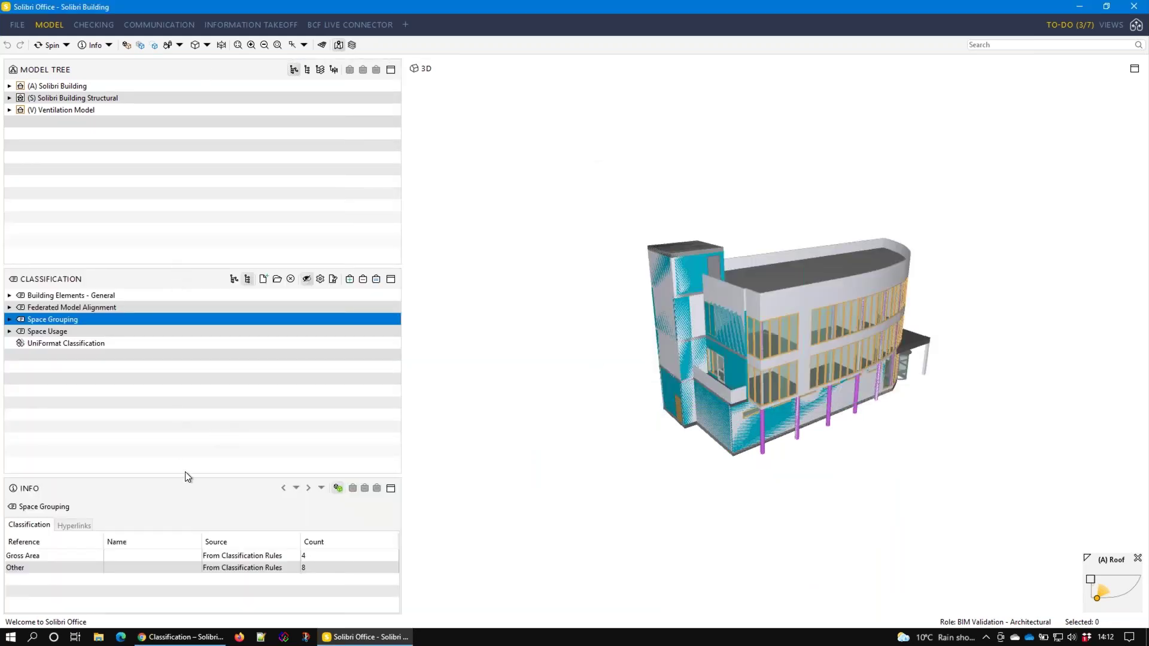
drag(185, 472, 178, 397)
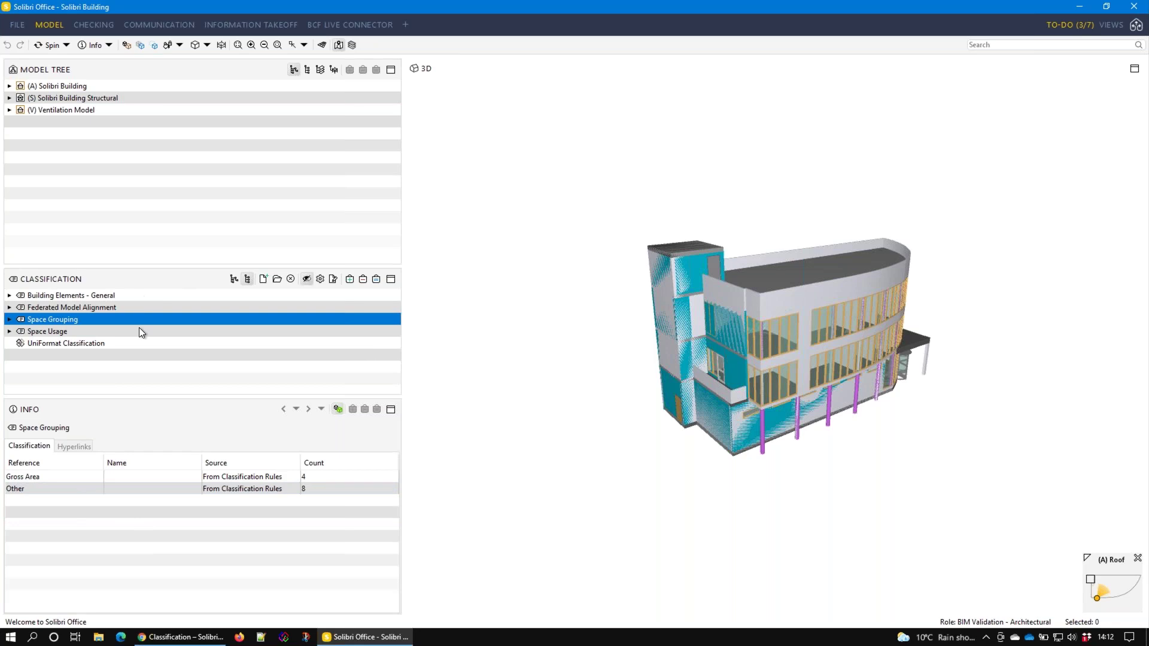
drag(124, 269, 124, 228)
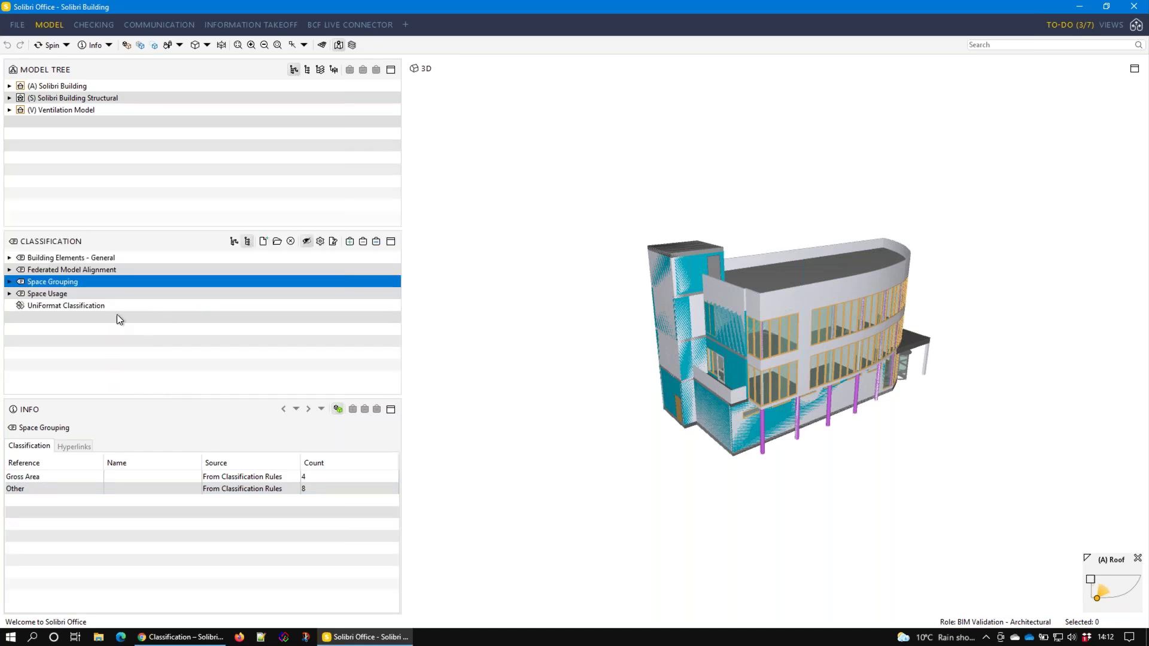
click(81, 269)
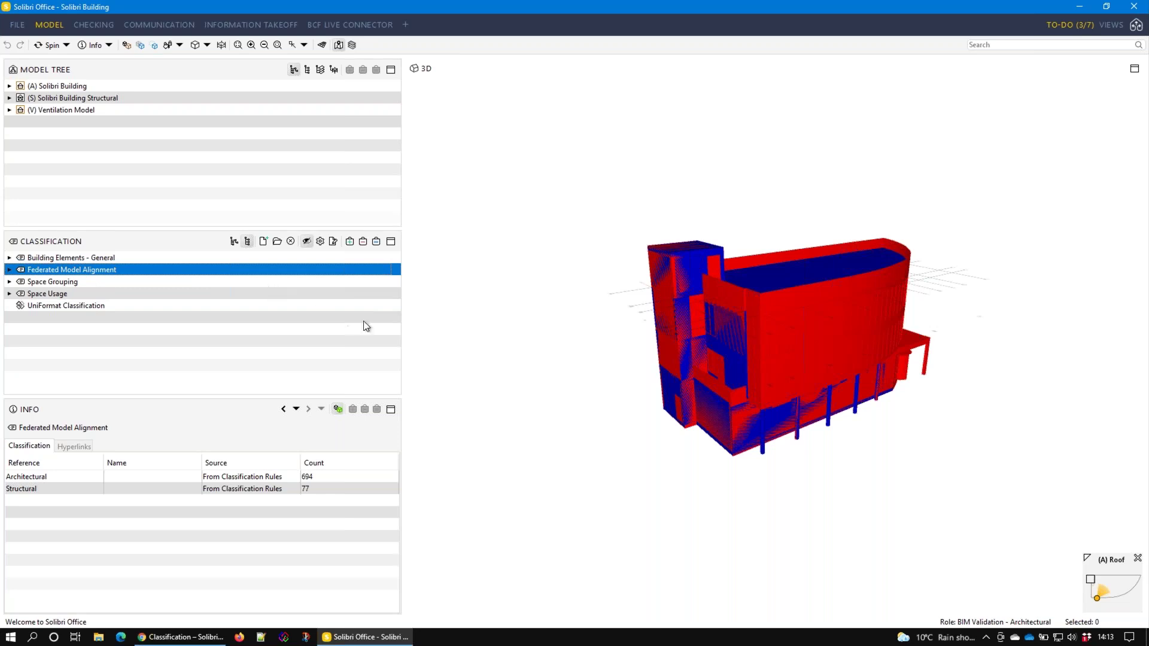
Expand Federated Model Alignment into Architectural and Structural groups and select the (V) Ventilation Model
mouse_move(903, 361)
mouse_down()
mouse_move(687, 349)
mouse_move(720, 364)
mouse_move(841, 302)
mouse_move(733, 329)
mouse_move(743, 359)
mouse_move(806, 370)
mouse_move(811, 346)
mouse_move(788, 341)
mouse_move(661, 343)
mouse_move(784, 382)
mouse_move(748, 380)
mouse_up()
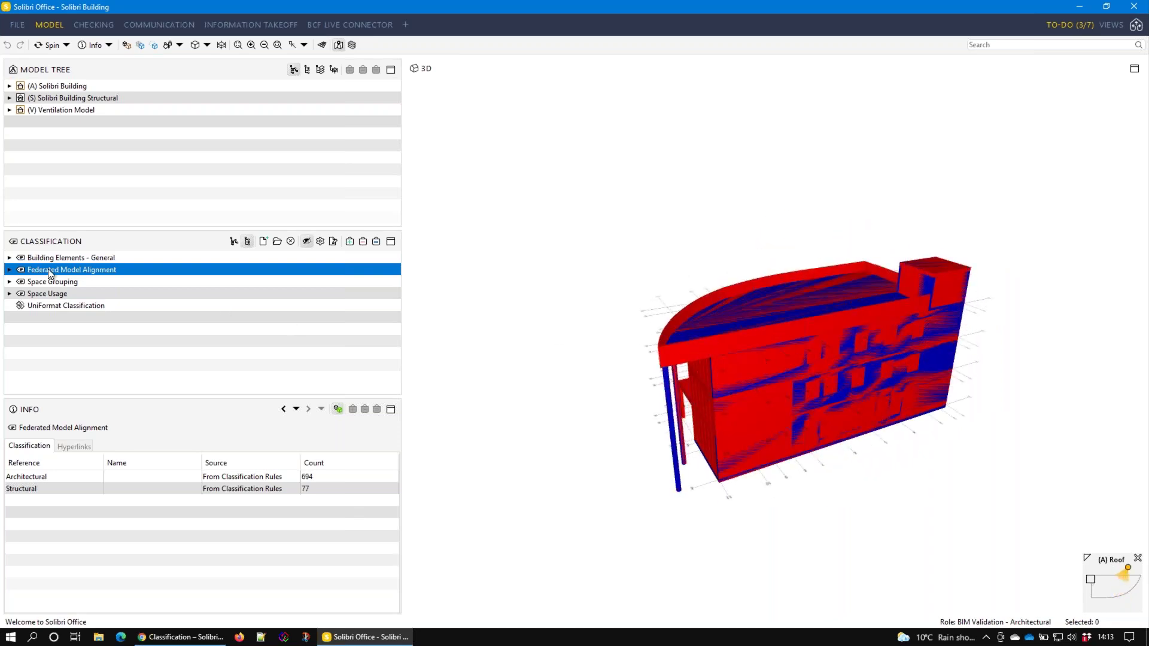
click(10, 270)
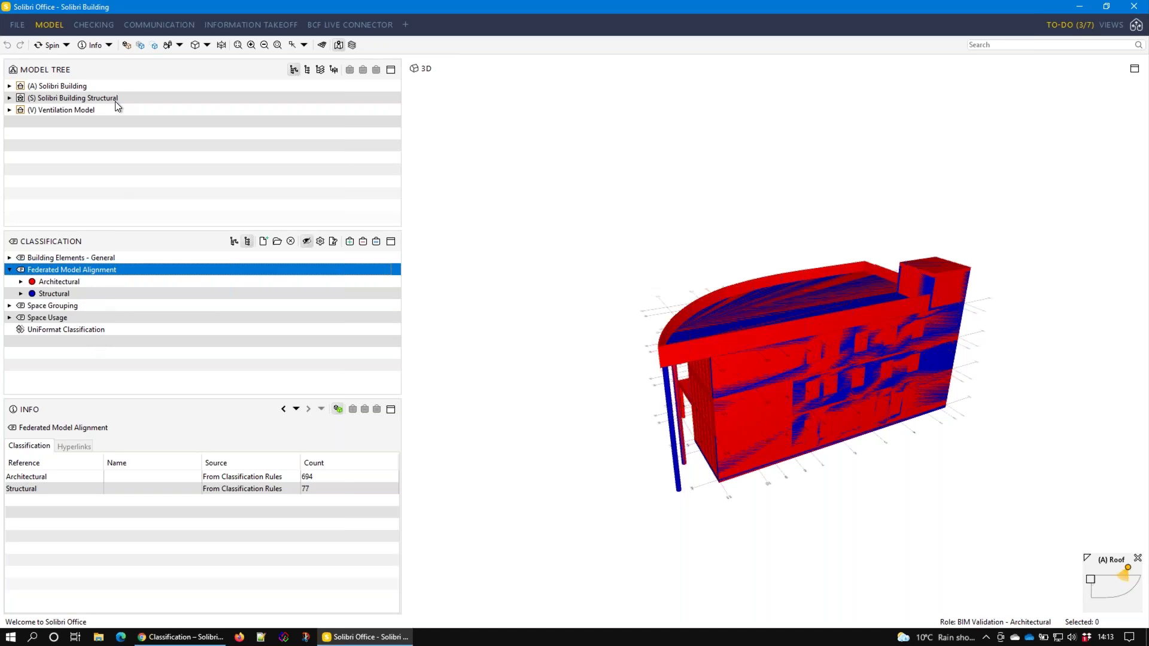
click(73, 113)
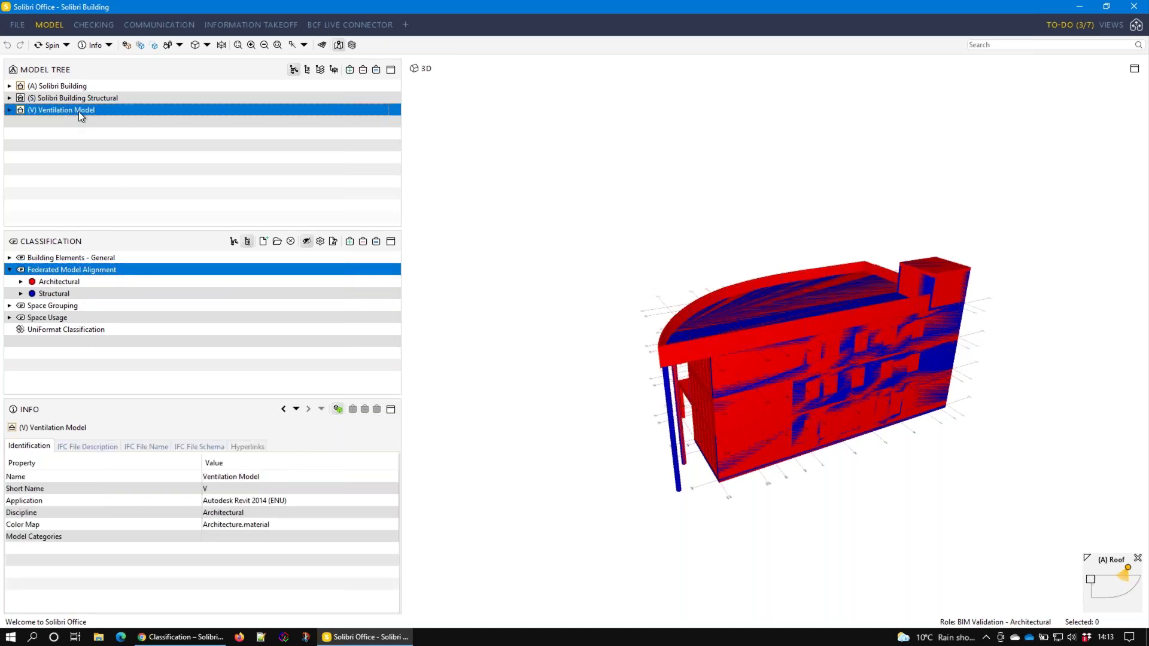
Change the (V) Ventilation Model's discipline from Architectural to Ventilation
right_click(69, 112)
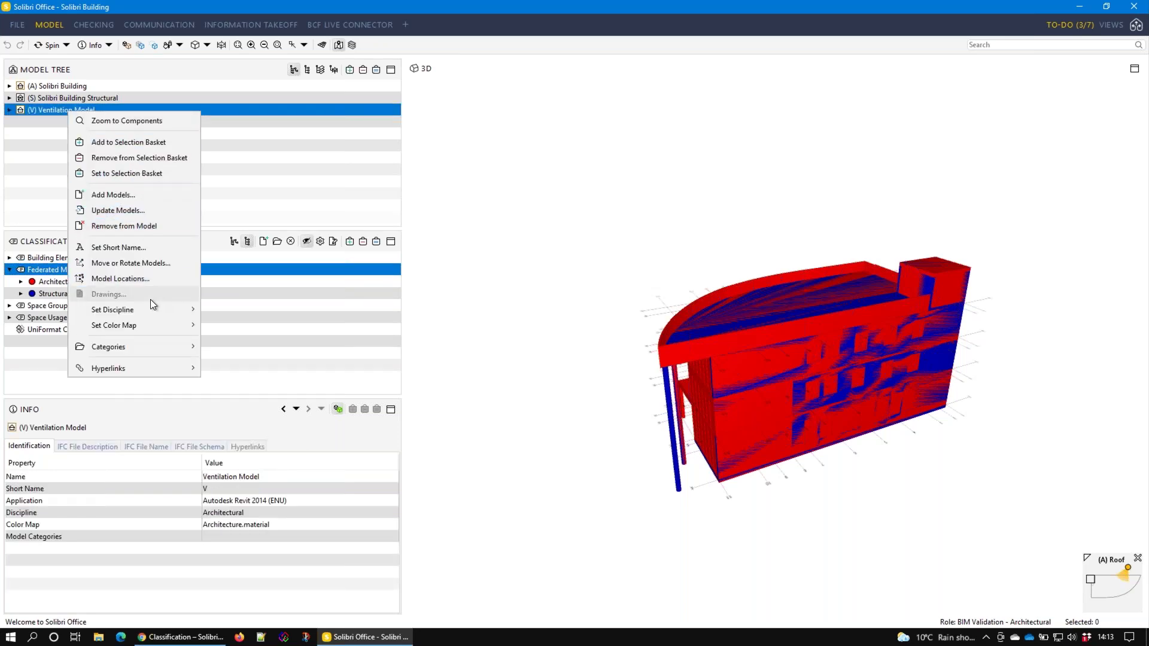
mouse_move(154, 313)
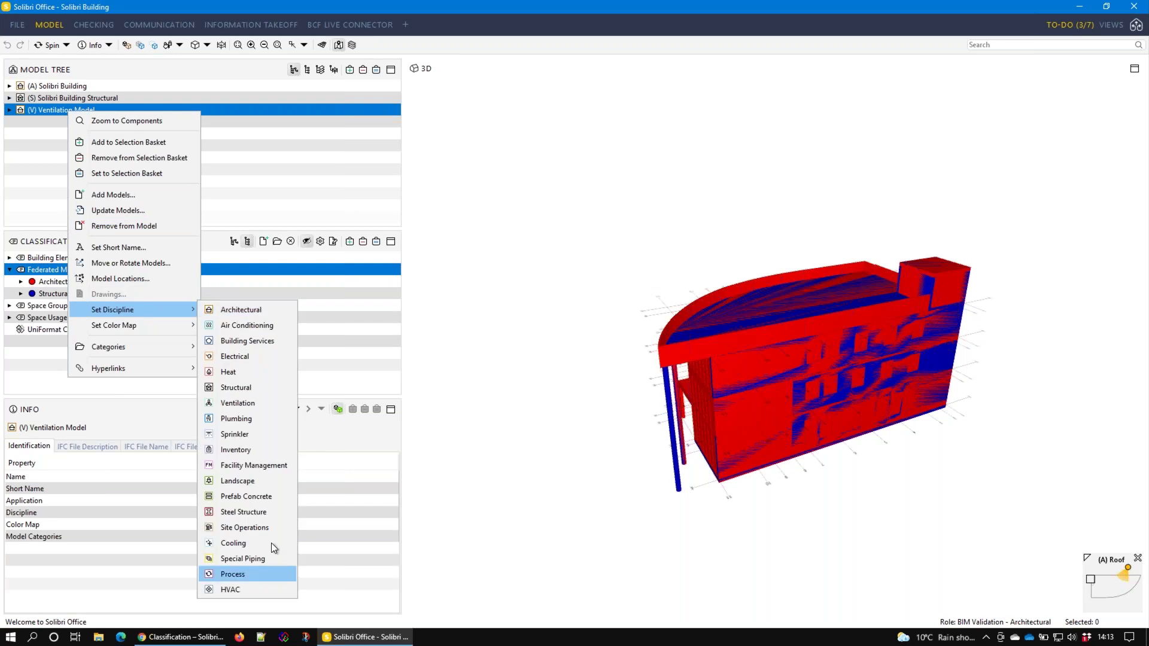
click(257, 401)
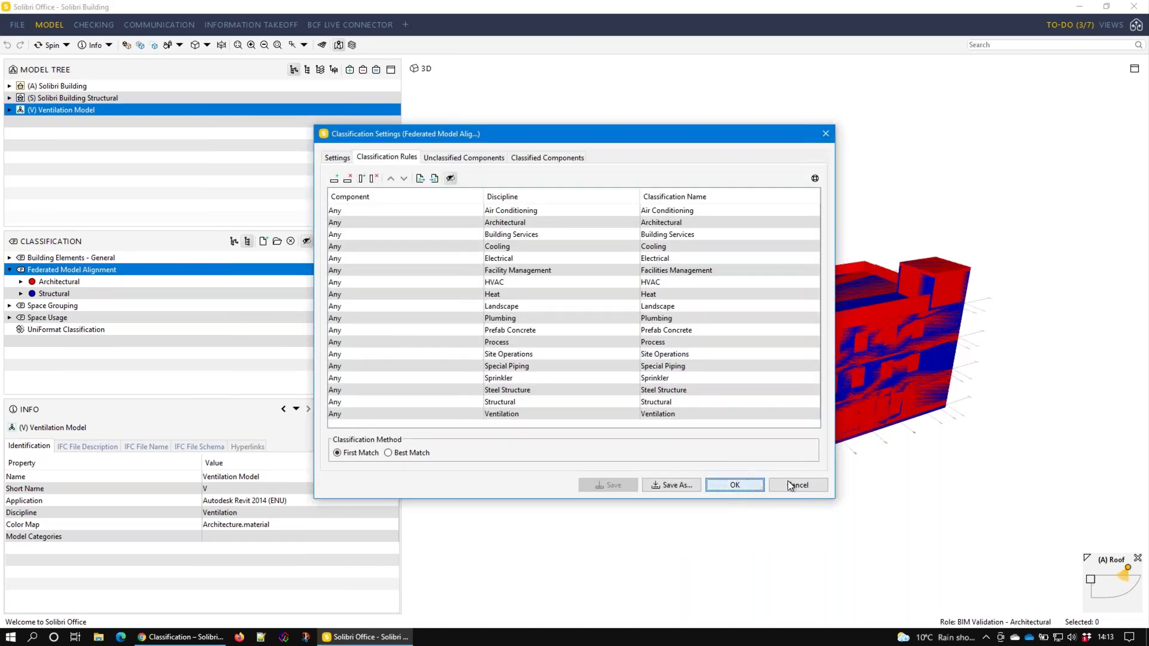
key(Return)
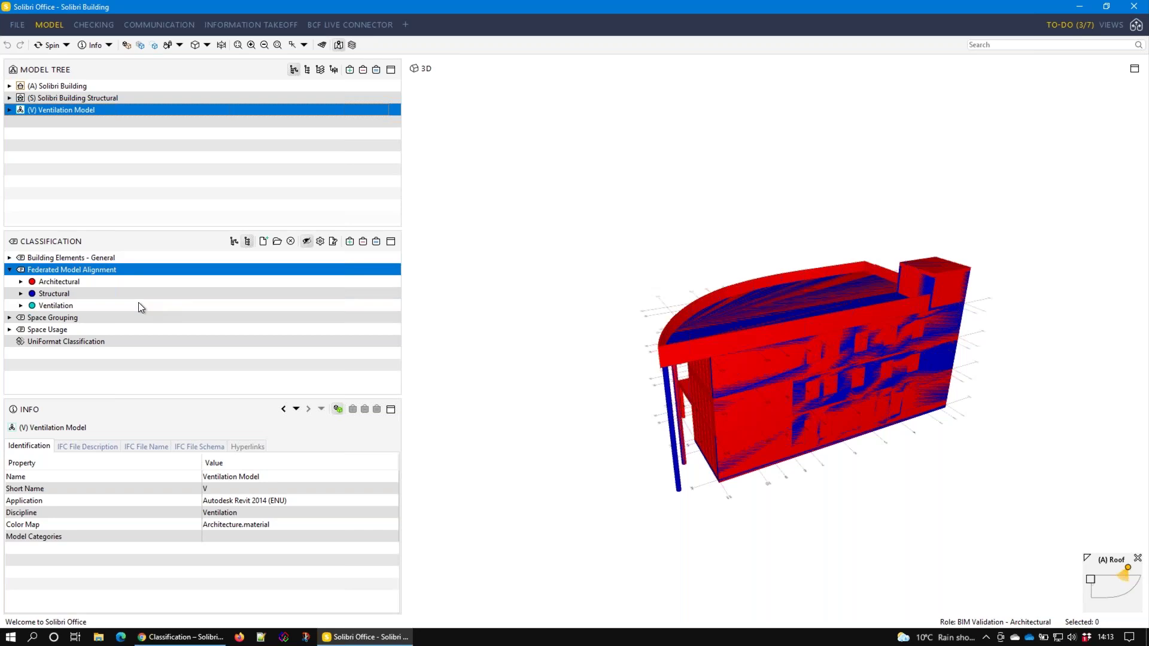
Isolate the Architectural, Structural and Ventilation groups in turn, then show all 334/77/360 objects
click(74, 283)
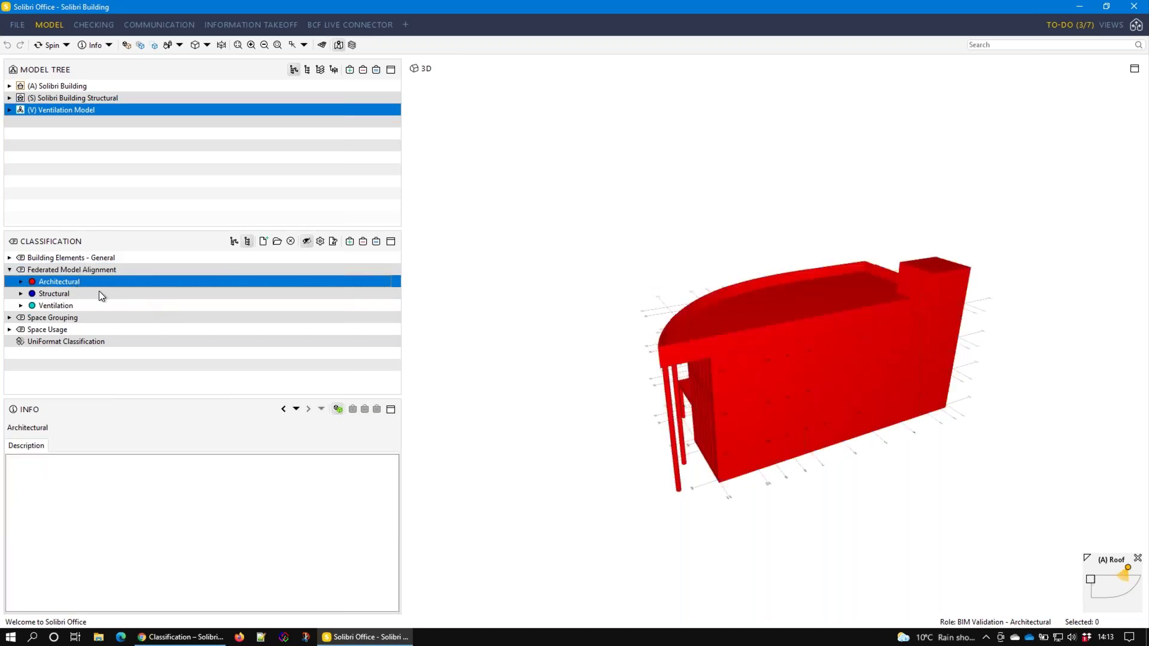
click(74, 295)
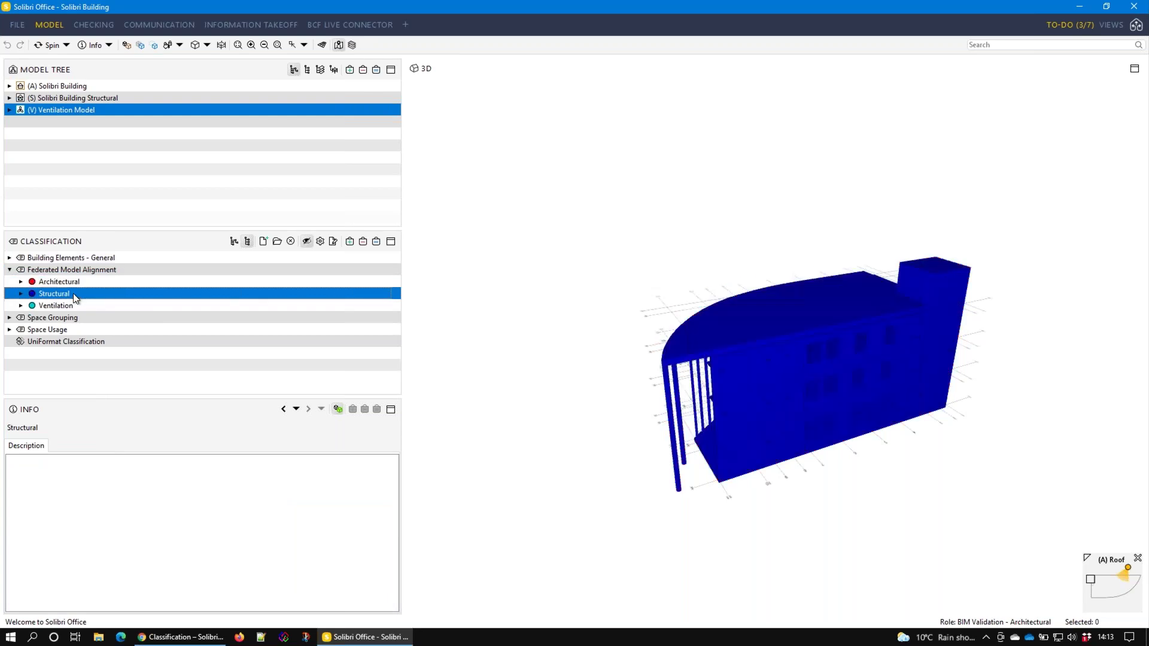
drag(1052, 428, 726, 256)
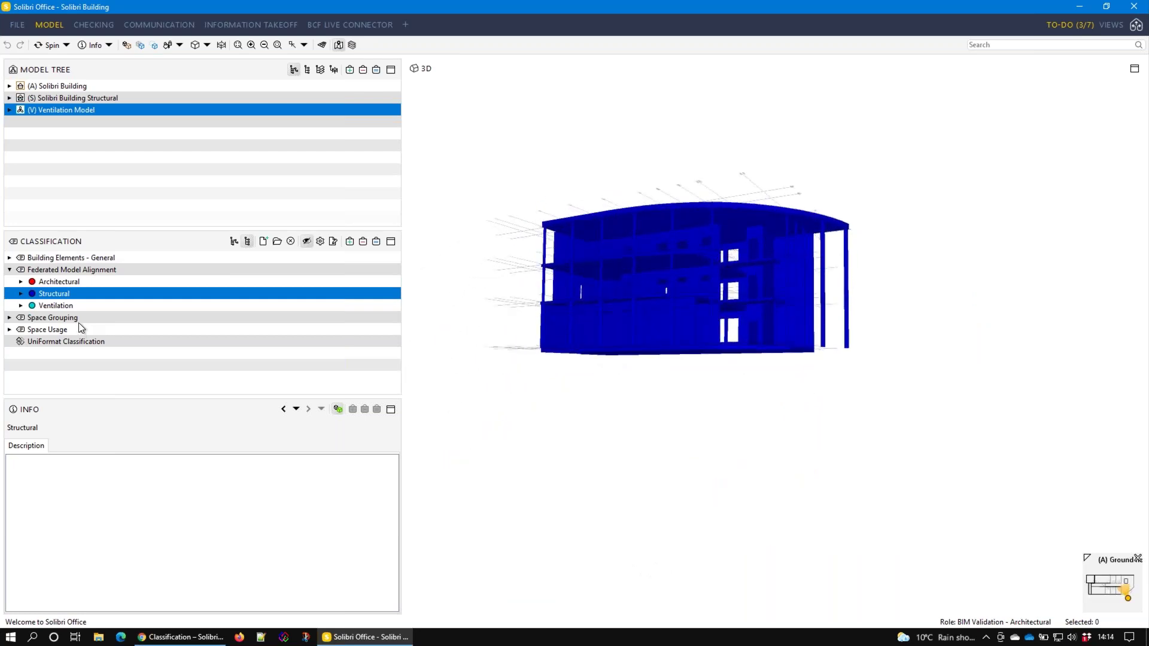
click(56, 306)
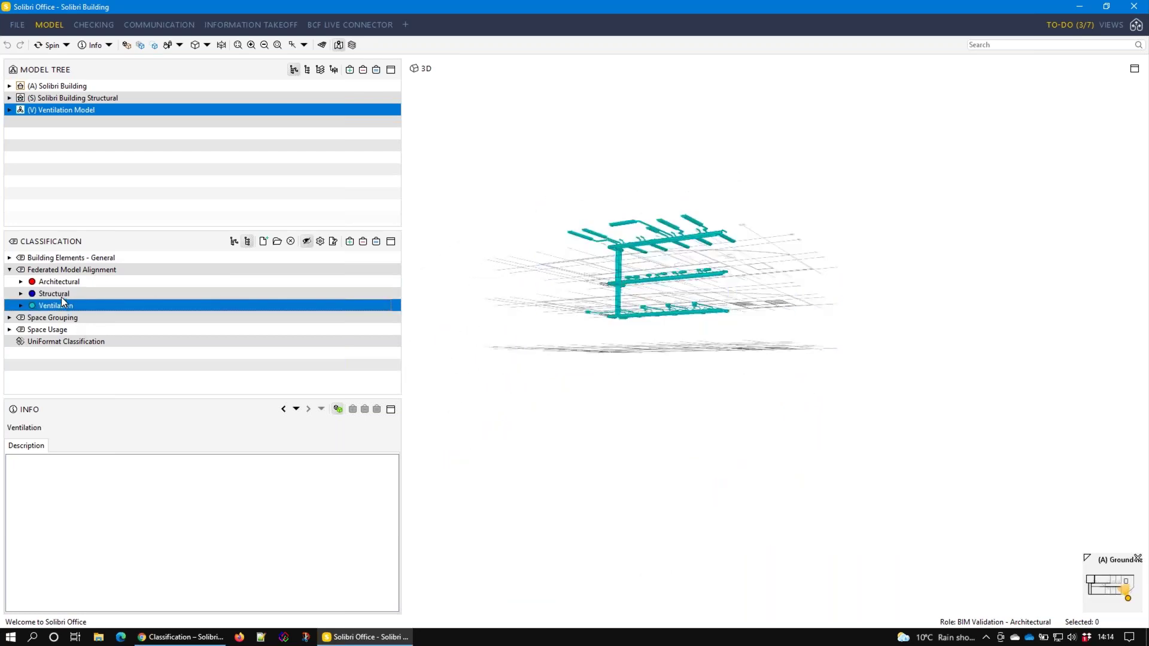
click(60, 290)
click(63, 283)
click(59, 296)
click(74, 302)
click(75, 295)
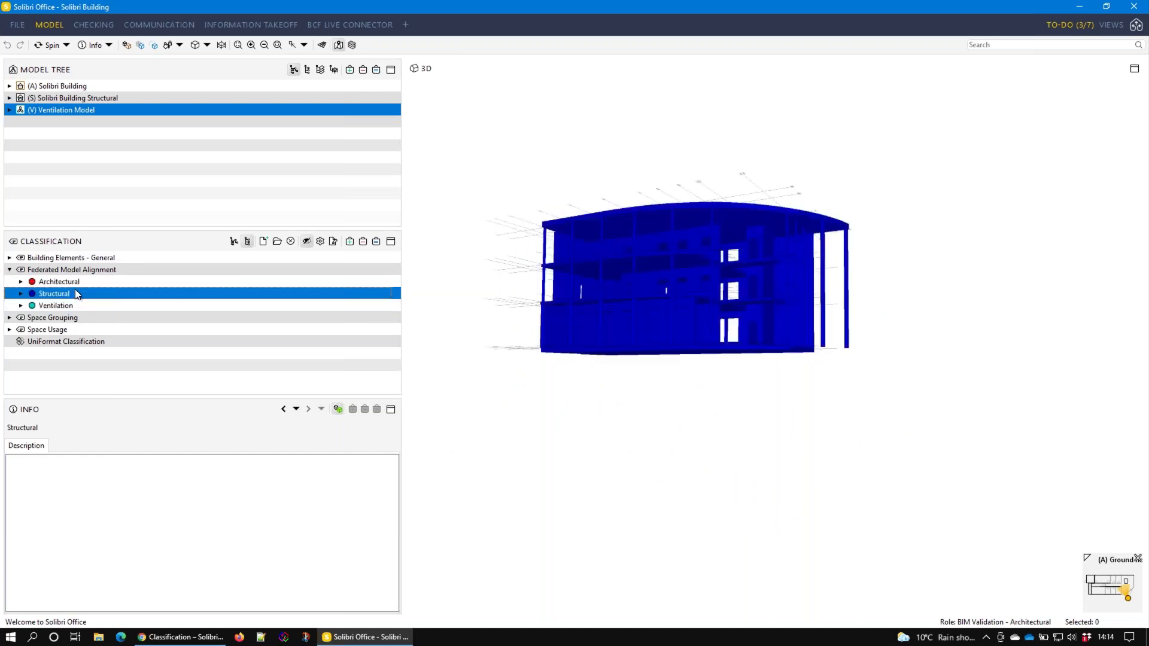
click(71, 285)
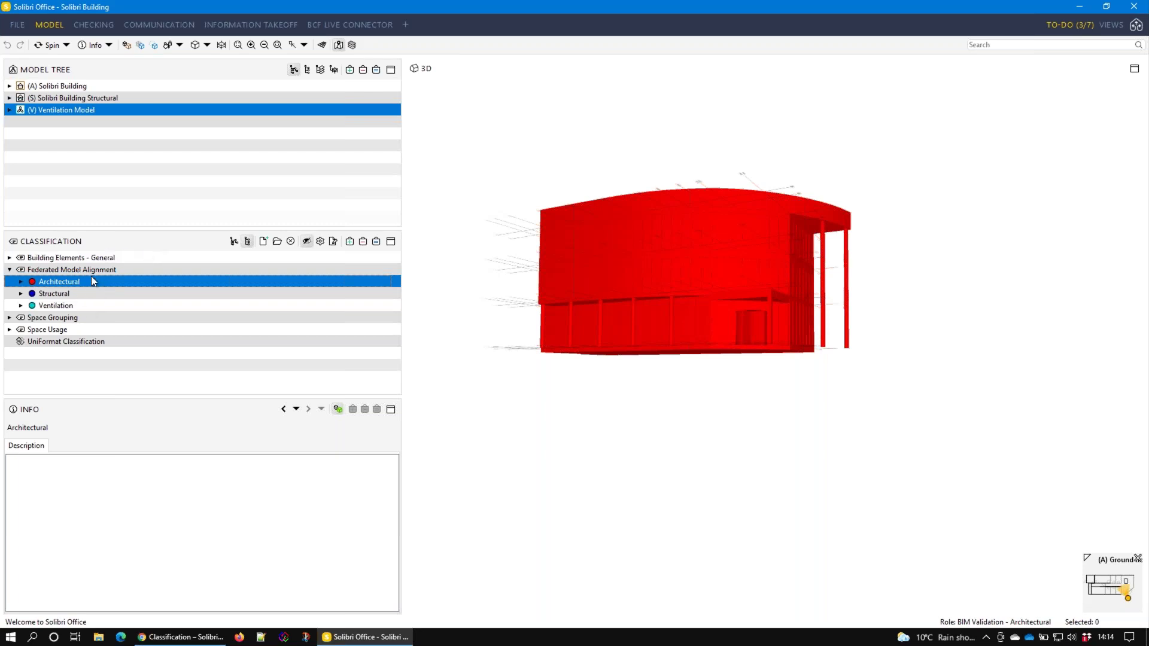
click(73, 269)
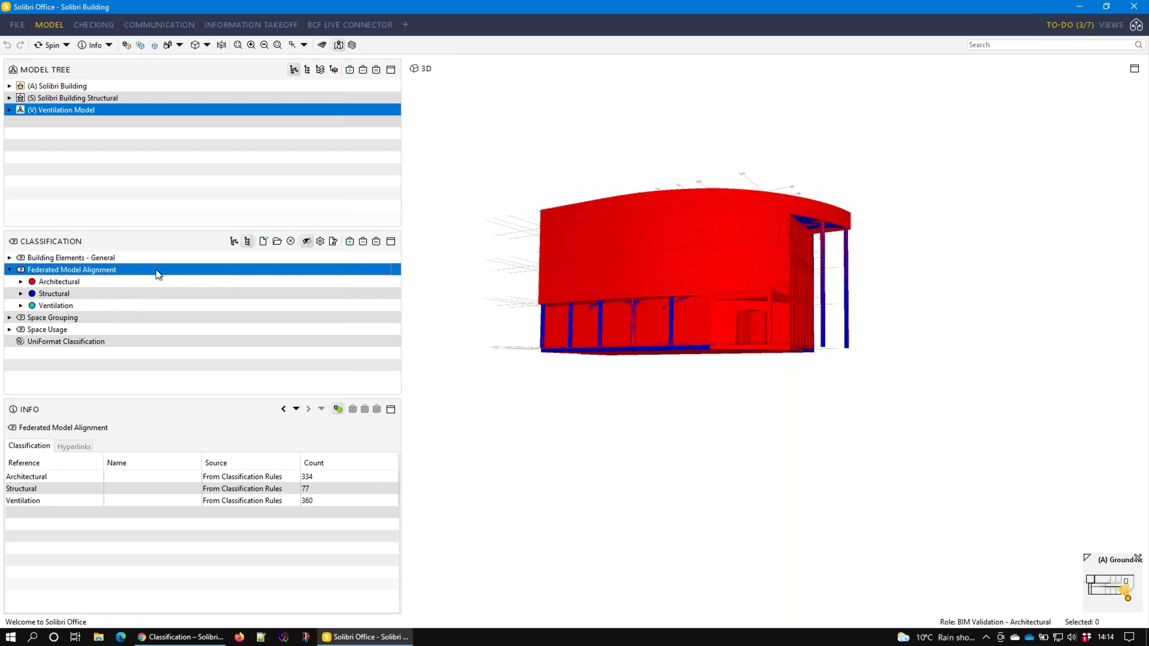
Open Federated Model Alignment's Settings and browse its Unclassified and Classified Components tabs
right_click(318, 268)
click(348, 328)
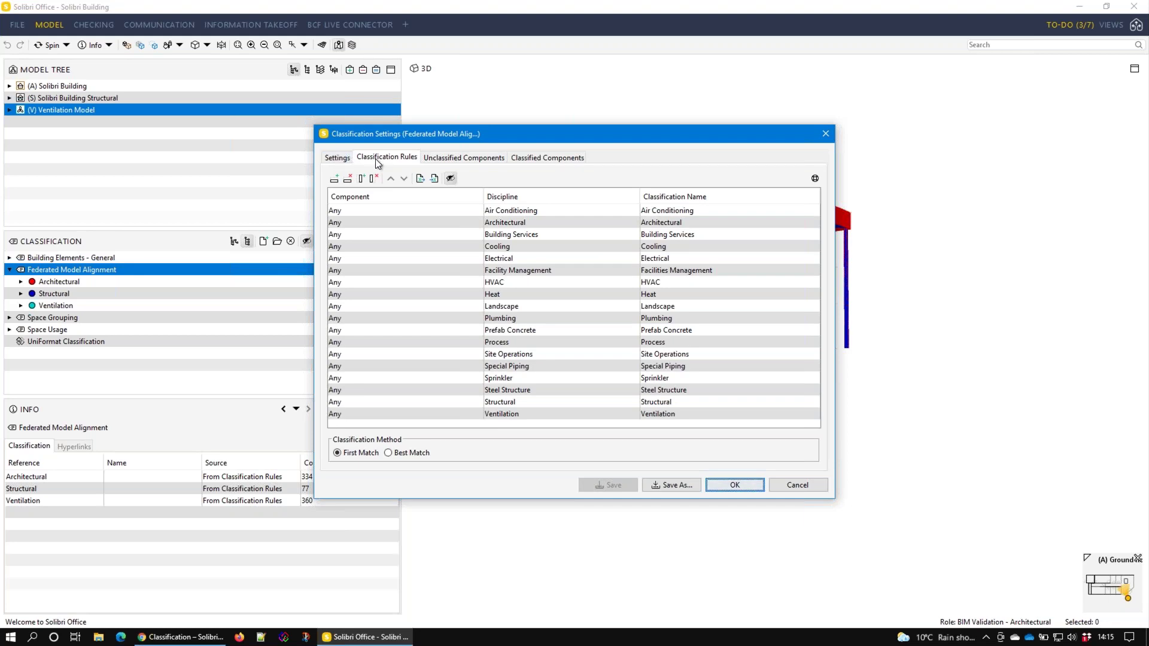
click(486, 159)
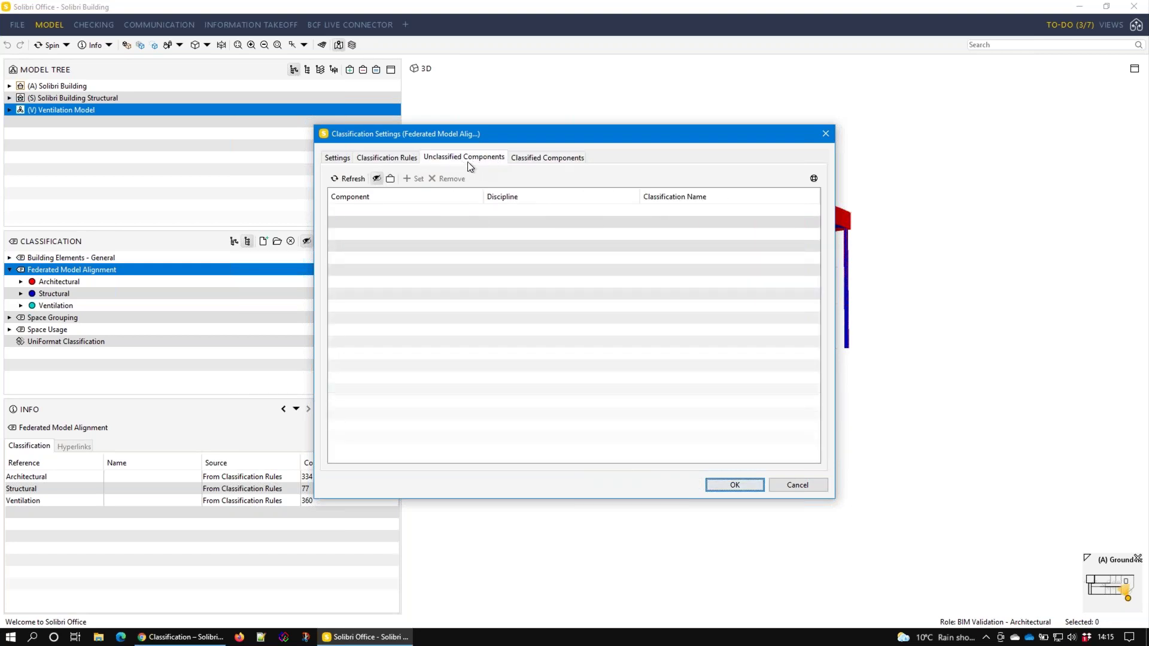
click(547, 158)
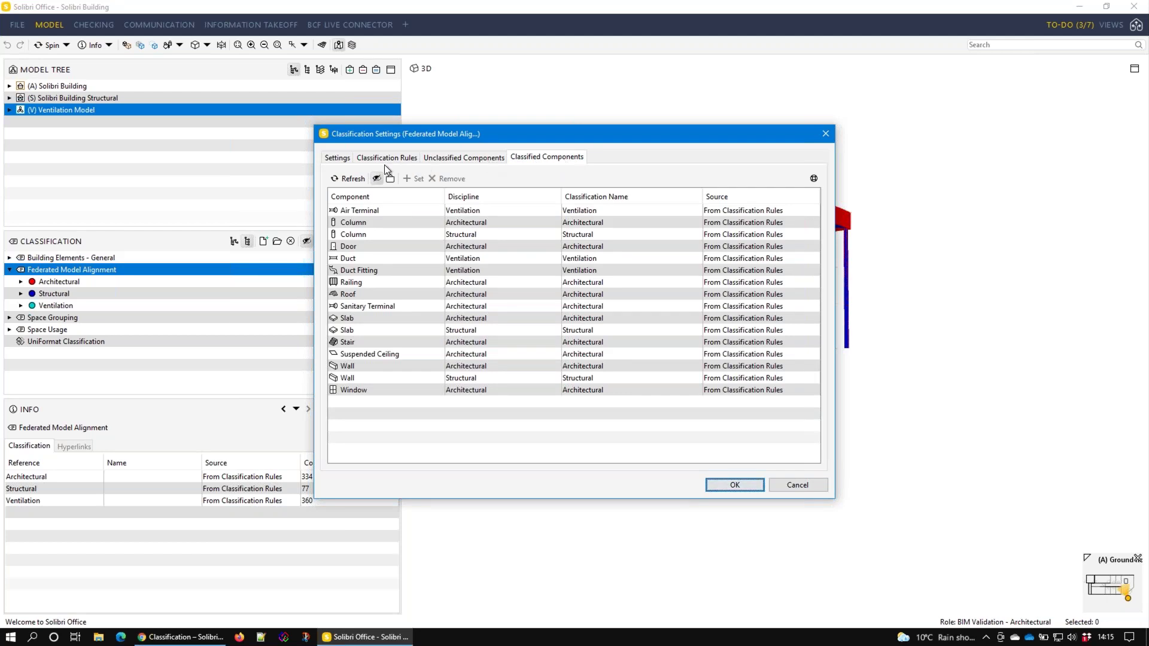
key(ctrl+Tab)
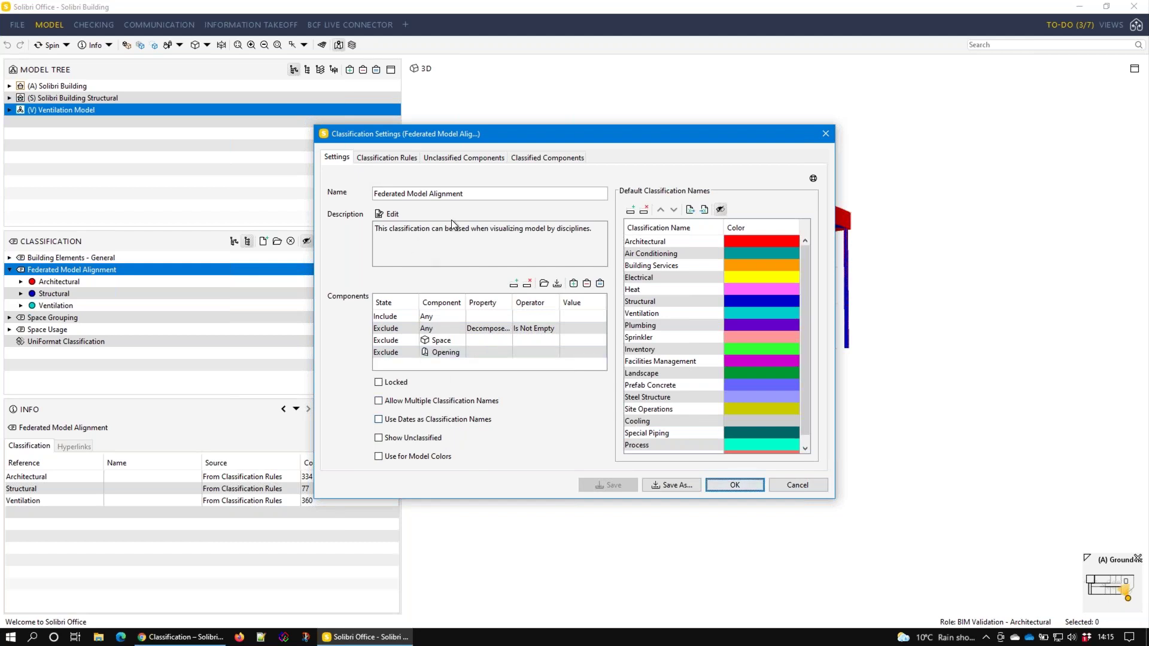
drag(464, 194, 401, 193)
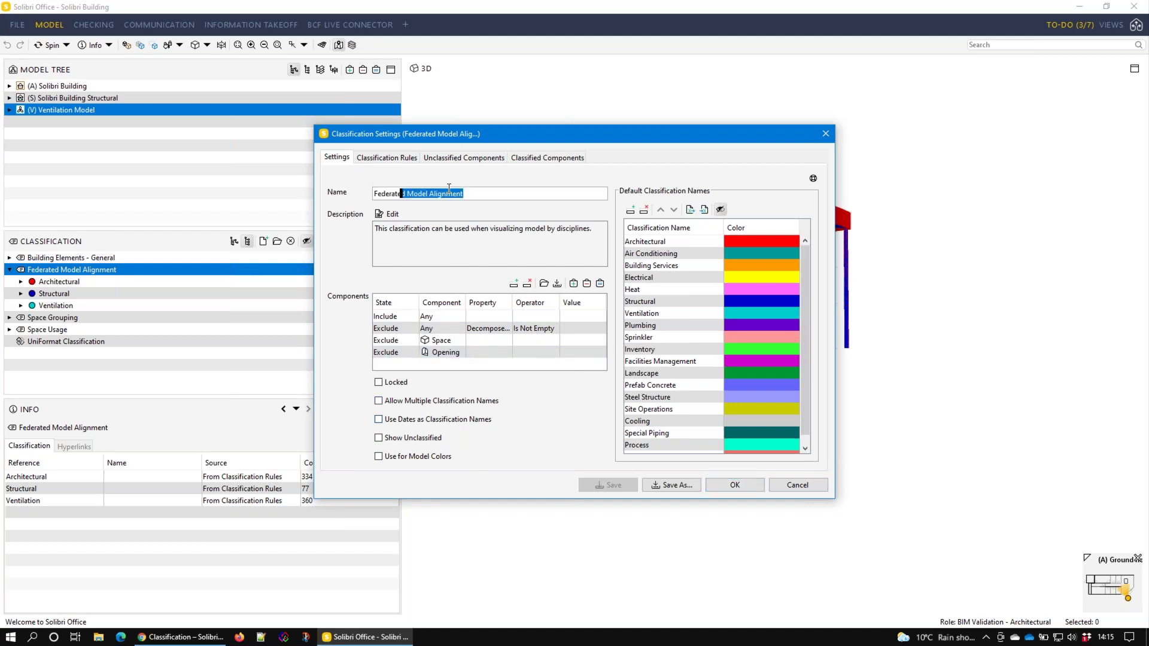
click(461, 193)
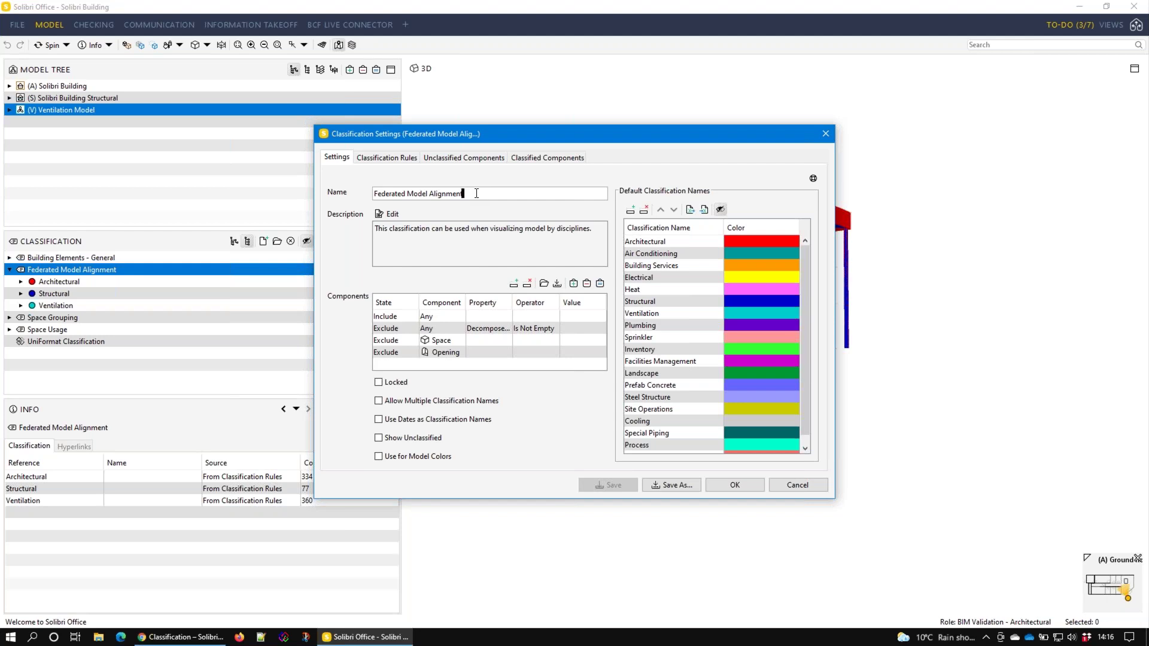
key(ctrl+a)
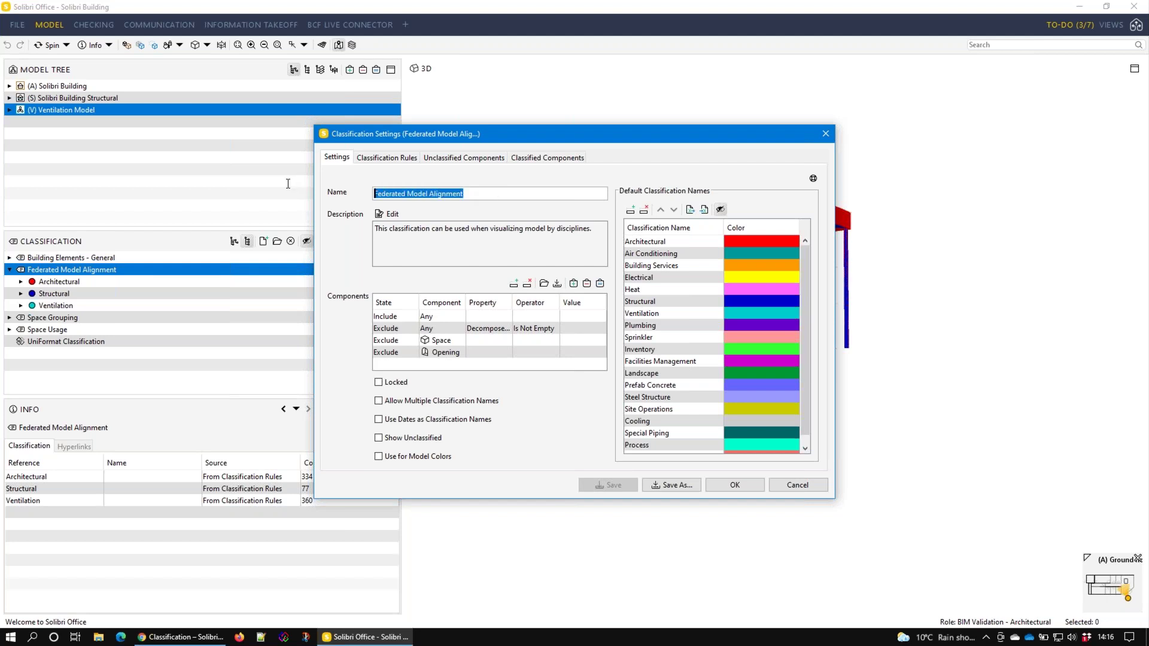
click(401, 249)
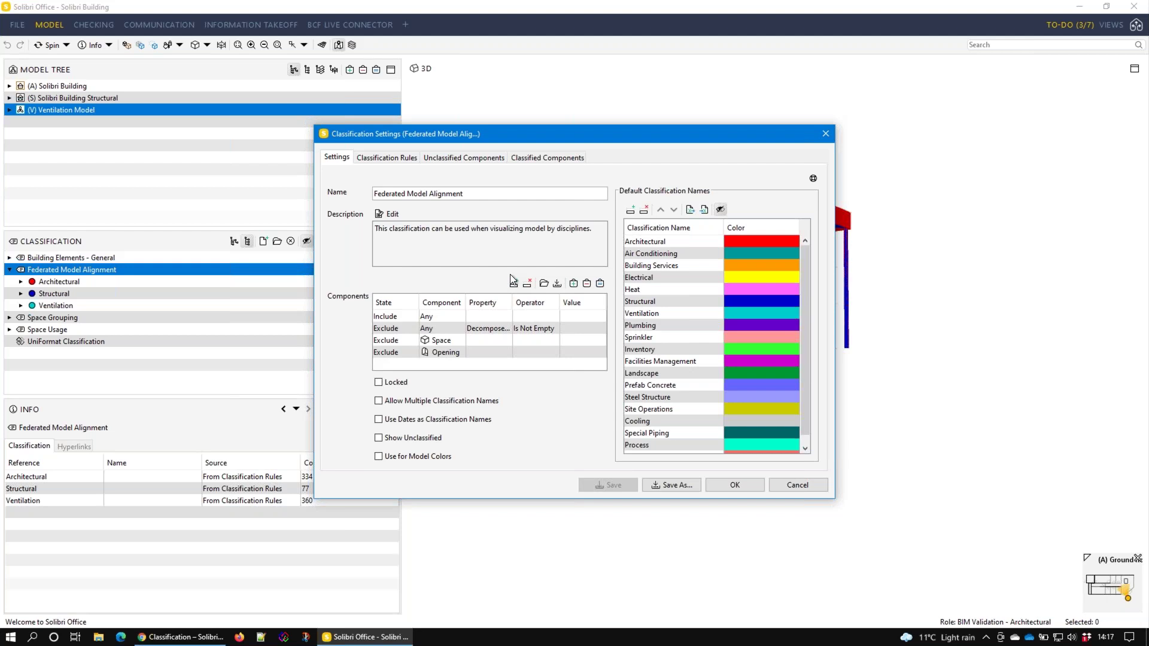
click(461, 316)
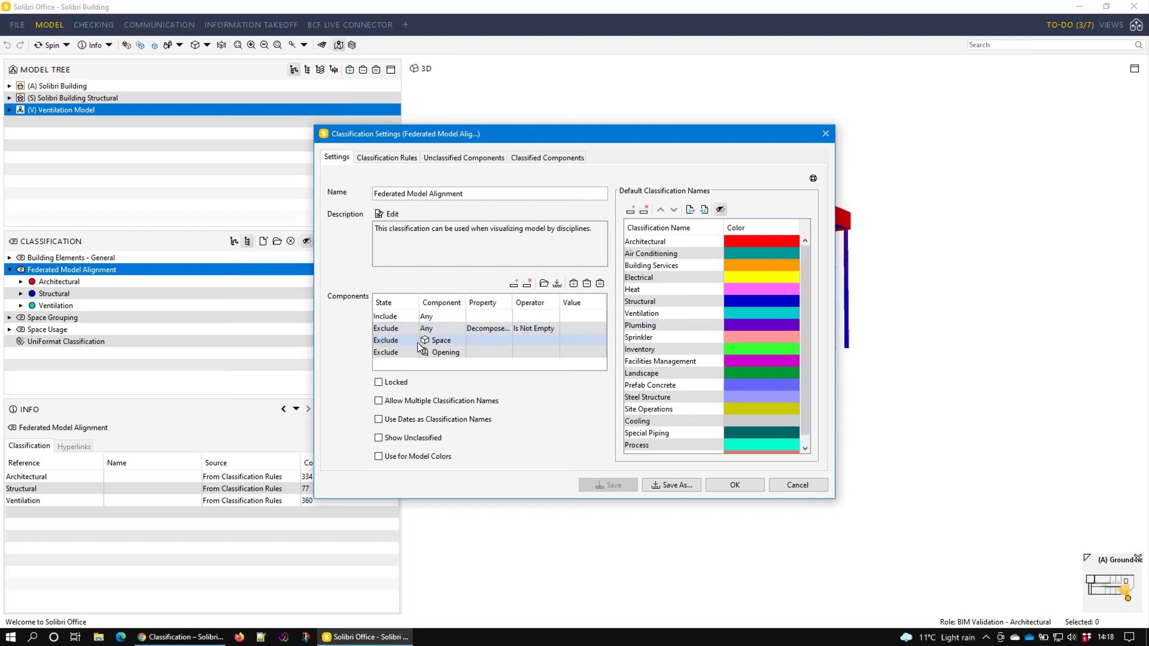
Toggle between the Opening and Space exclusion filters in the classification settings
click(462, 353)
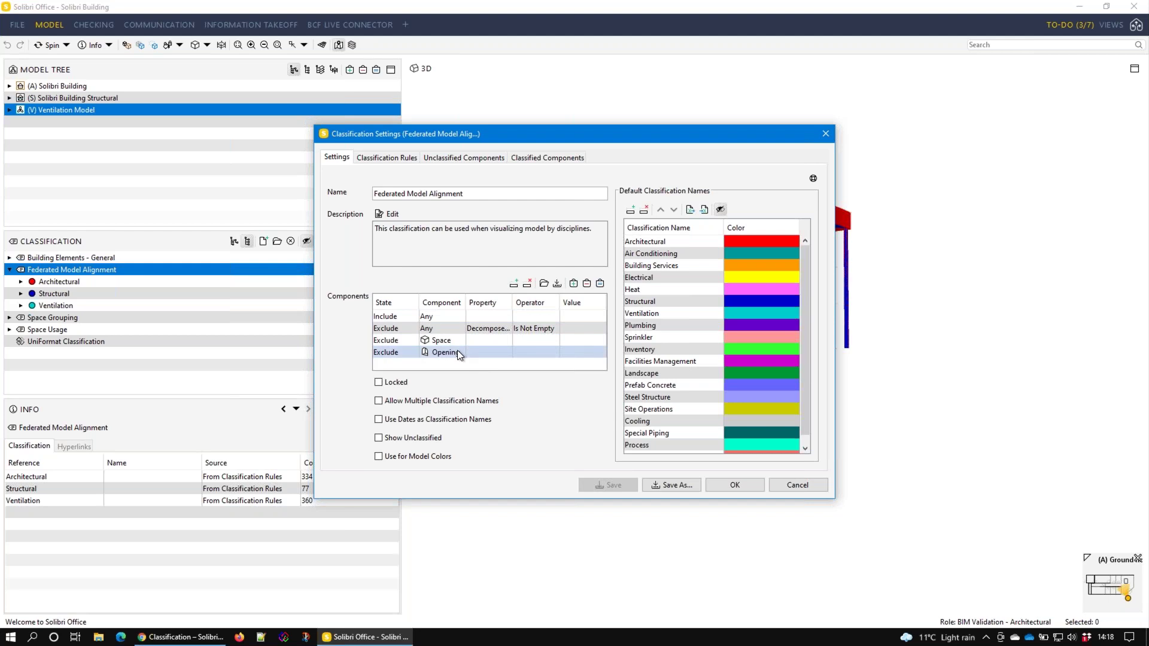
click(454, 341)
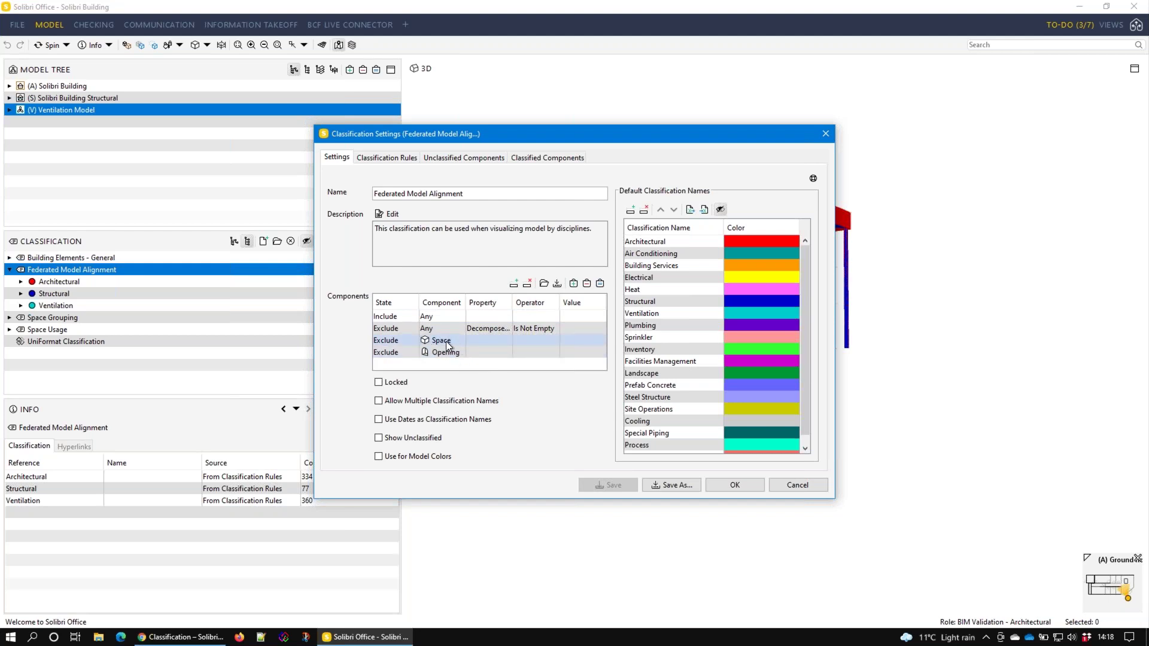
click(443, 353)
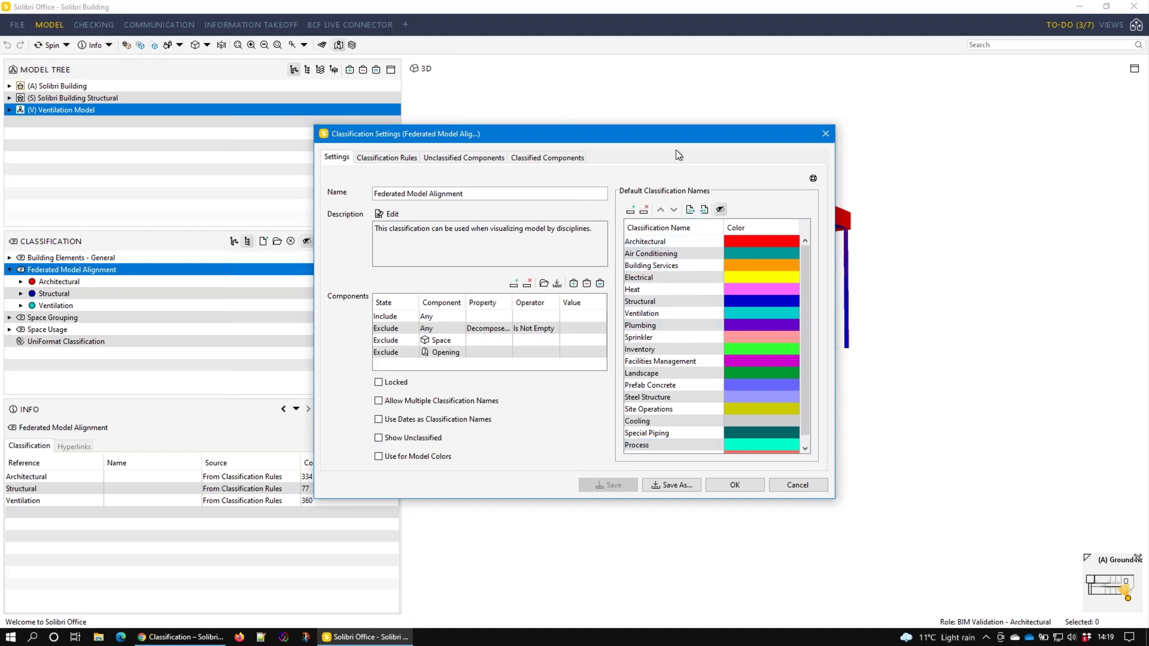
Move the settings dialog aside and view a picked model element's Identification properties
drag(672, 143, 560, 122)
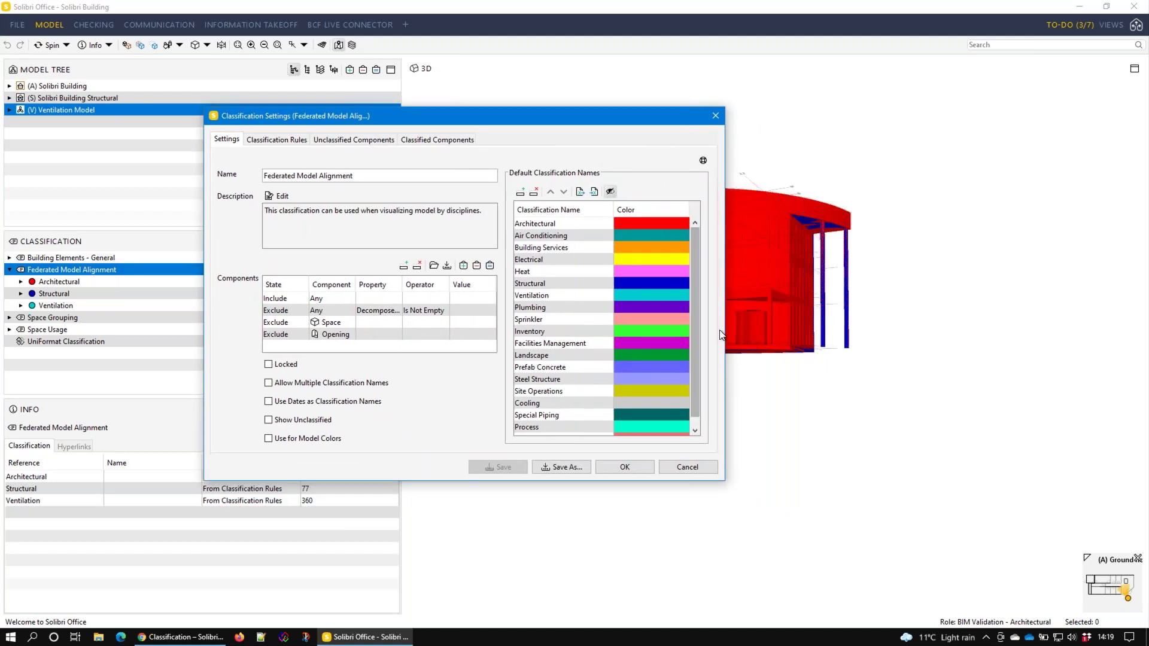
click(785, 288)
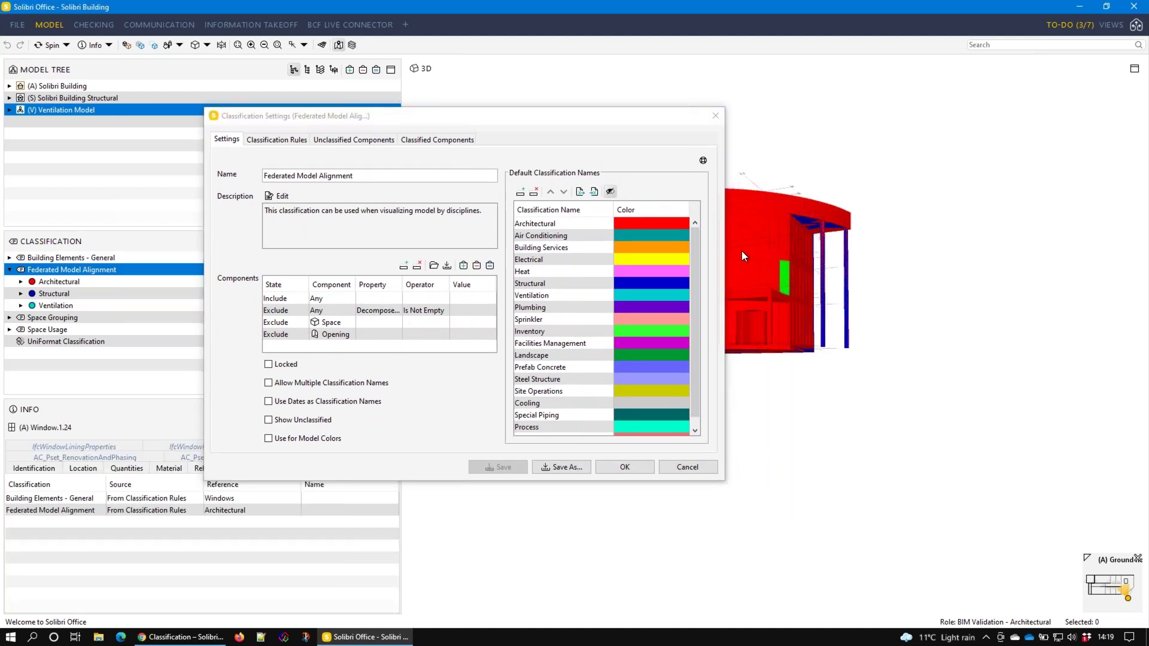
drag(662, 117, 639, 111)
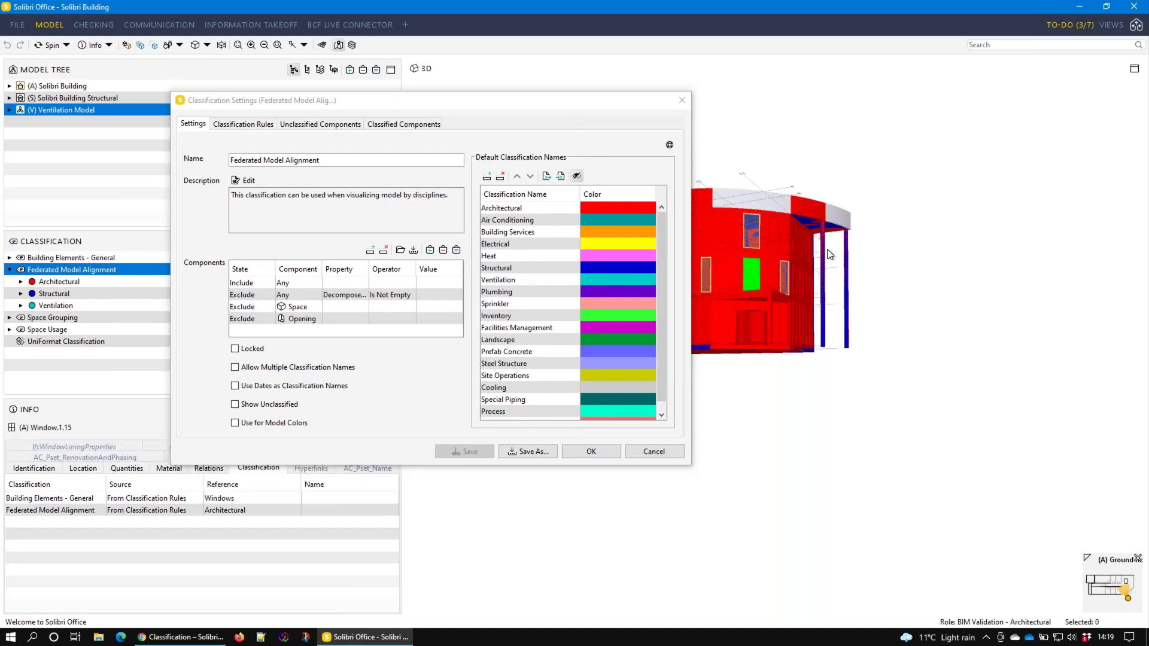
click(35, 468)
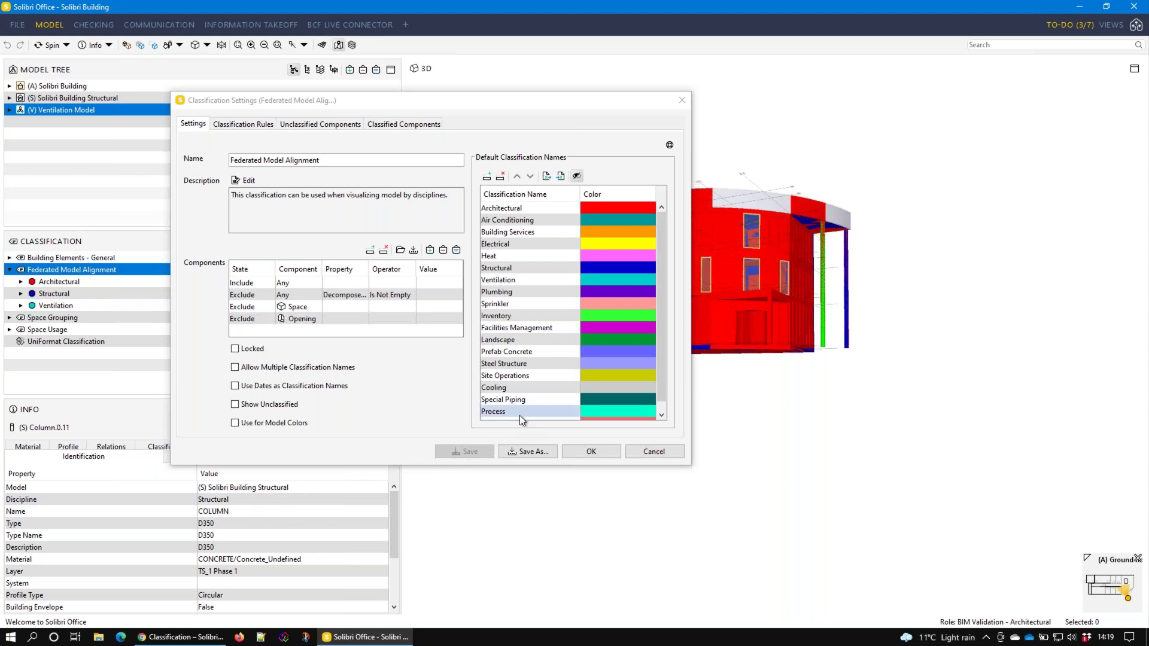
View the Classification Rules tab and preview the Structural rule's components in 3D
click(257, 123)
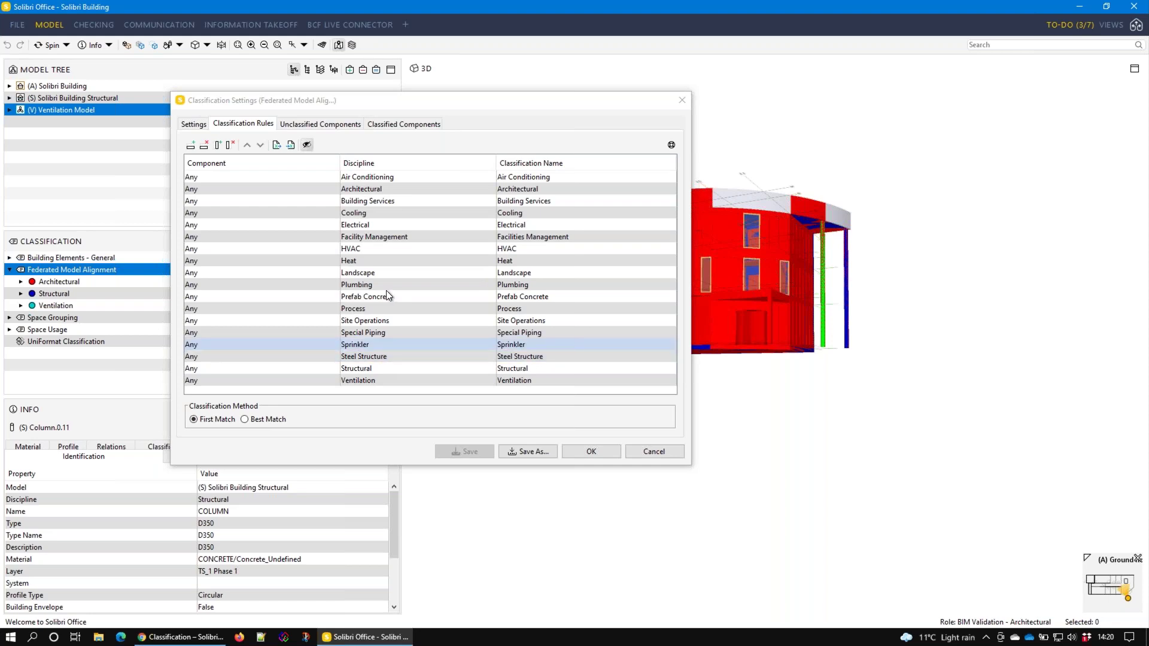
click(373, 371)
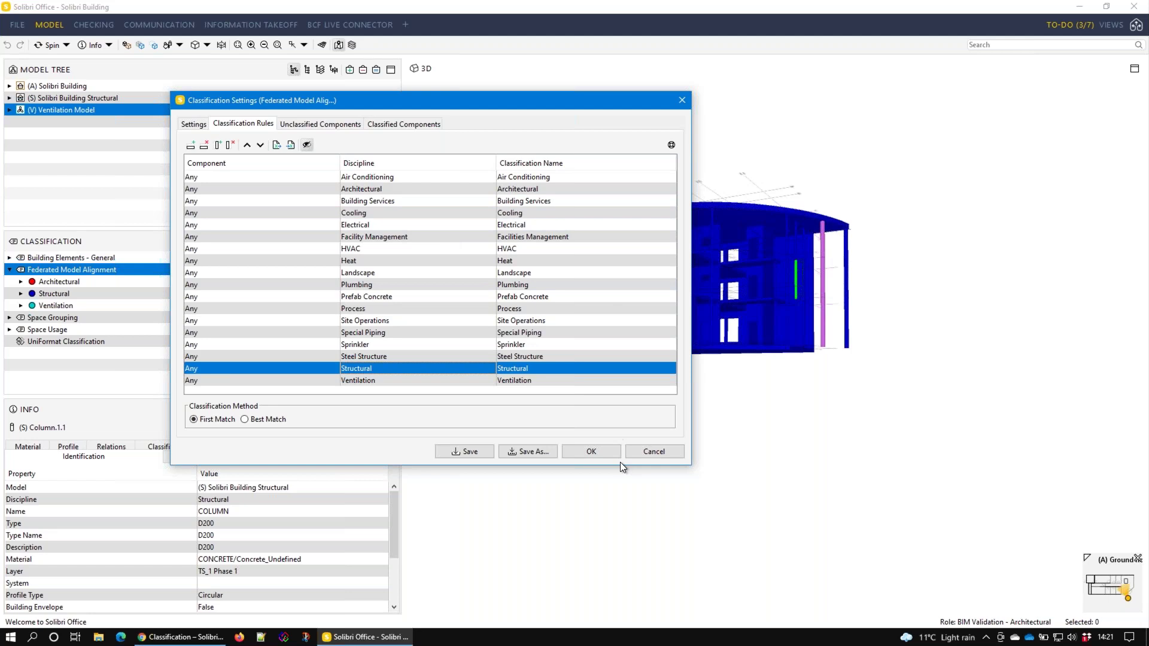
Check unclassified components, then preview classified Air Terminals and Architectural columns in 3D
click(321, 126)
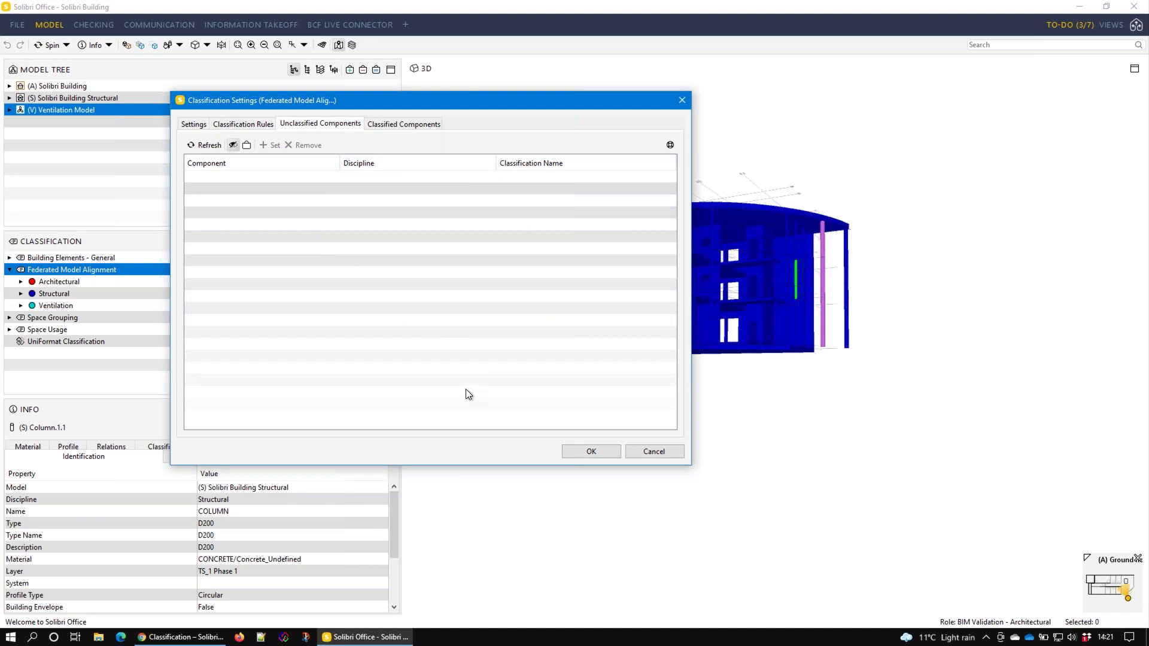
click(393, 124)
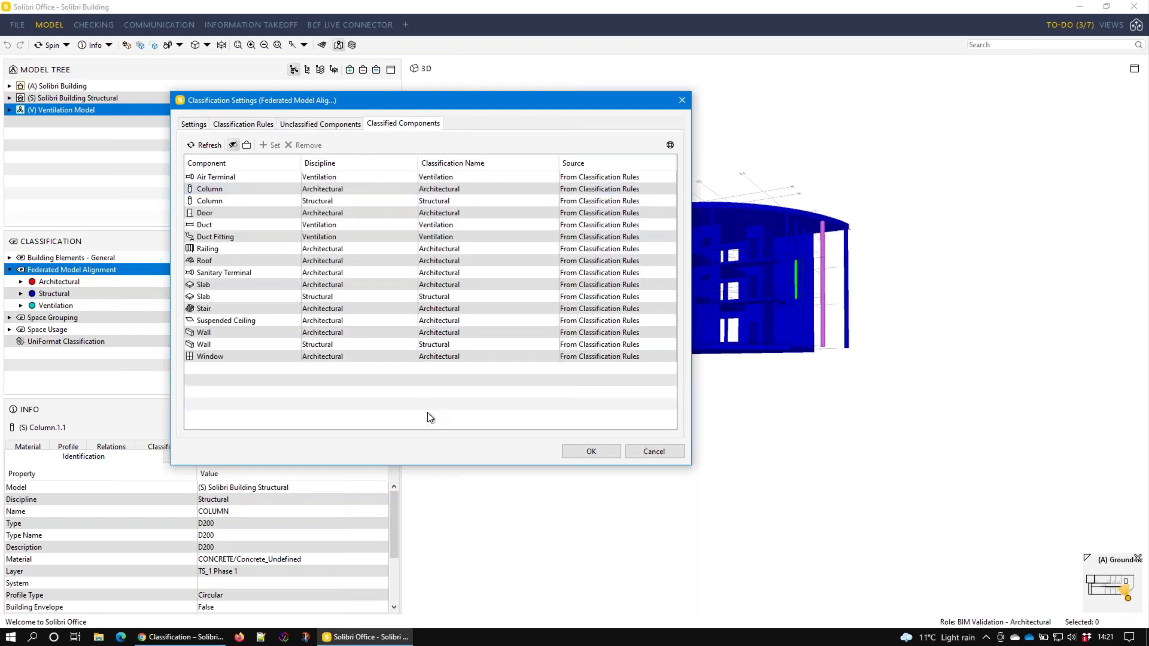
click(245, 177)
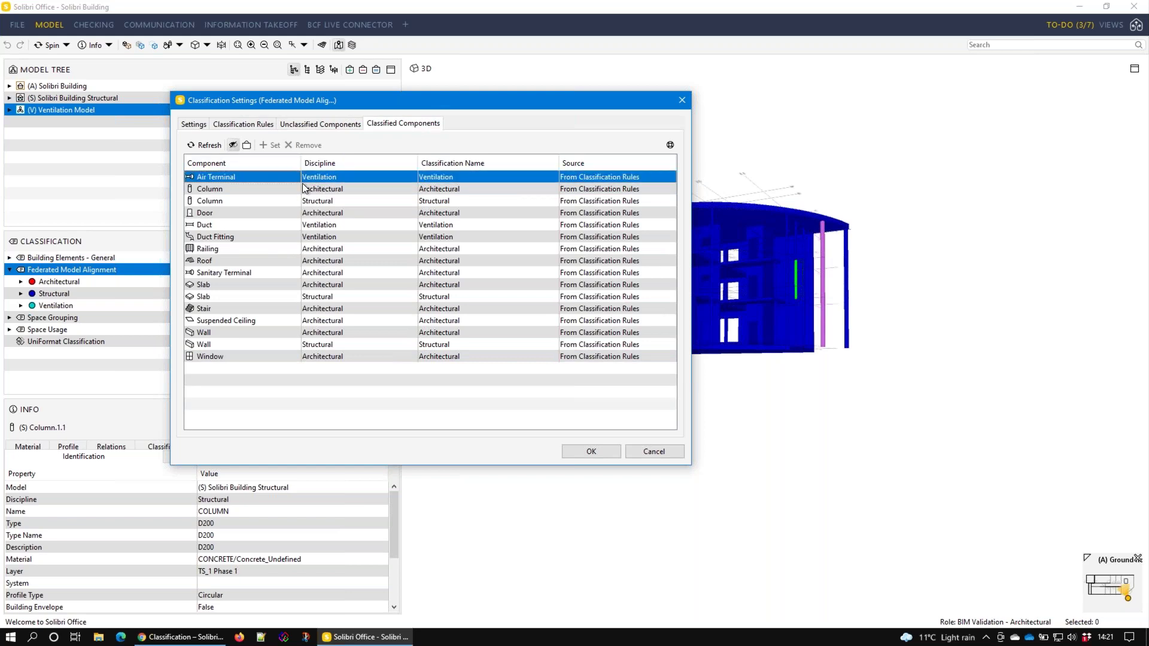
drag(378, 97, 261, 77)
click(216, 168)
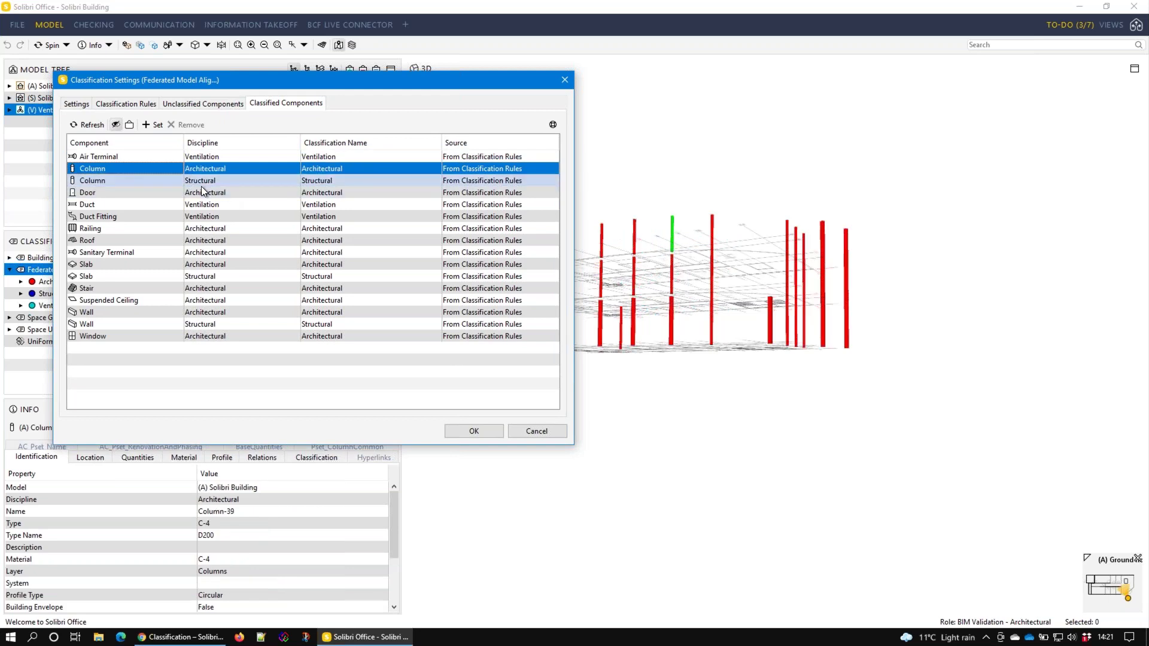
Step through classified rows to preview structural walls, windows and slabs, then recheck unclassified components
key(Down)
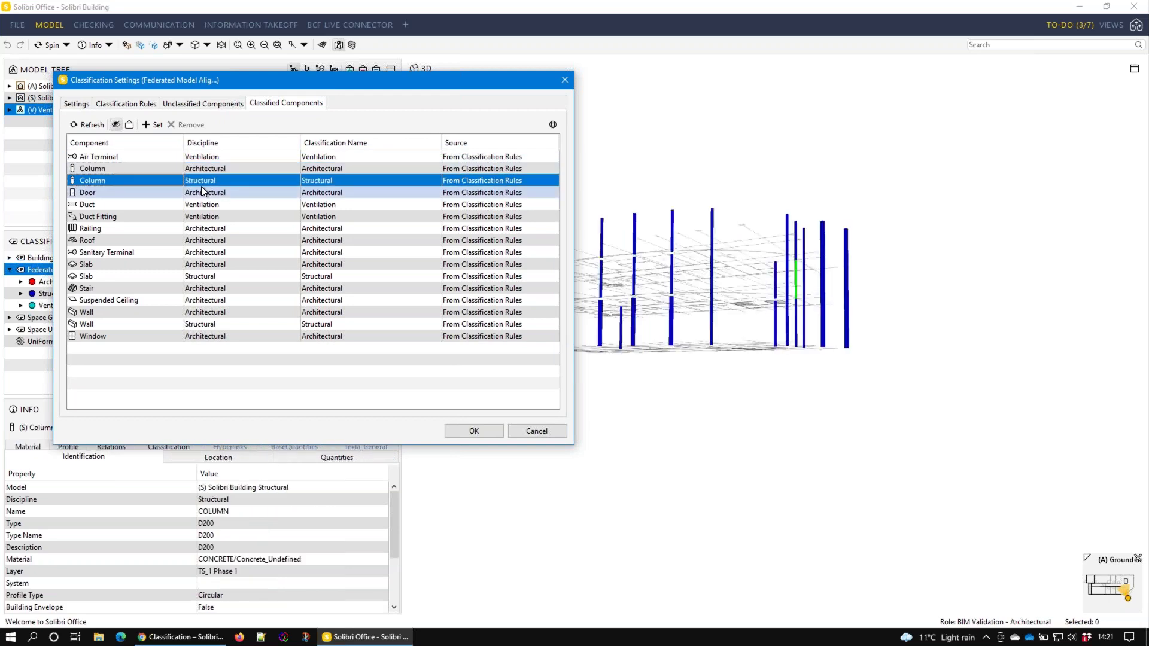
key(Down)
key(Down)
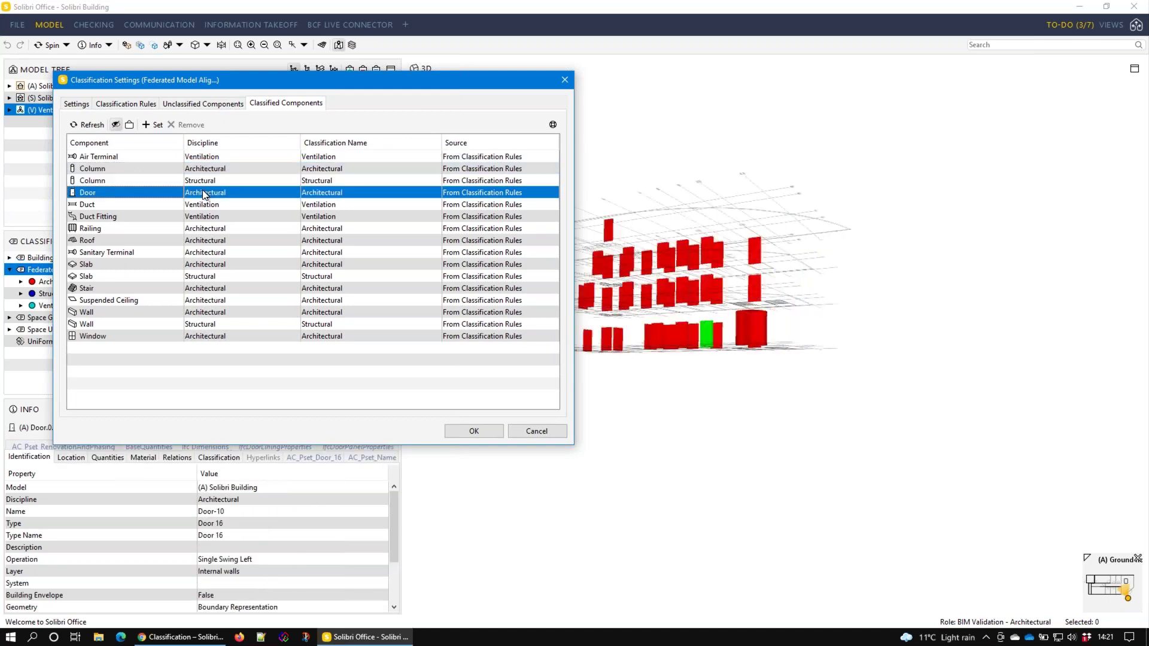
key(Down)
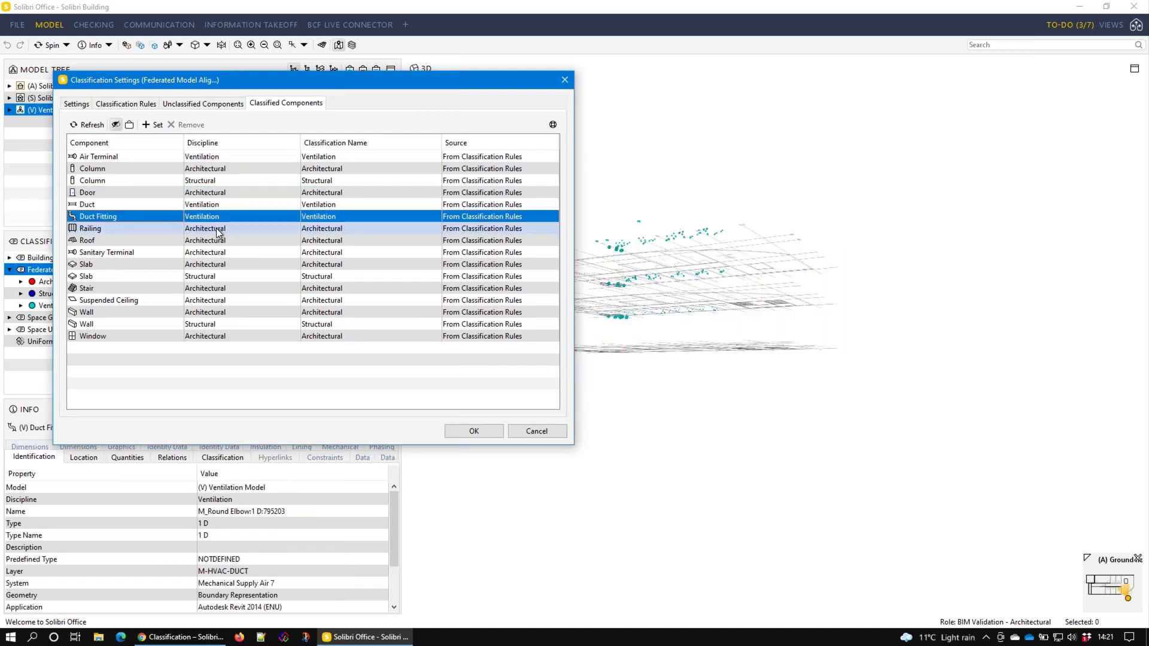
key(Down)
key(Down)
key(Down)
key(Down)
key(Down)
key(Down)
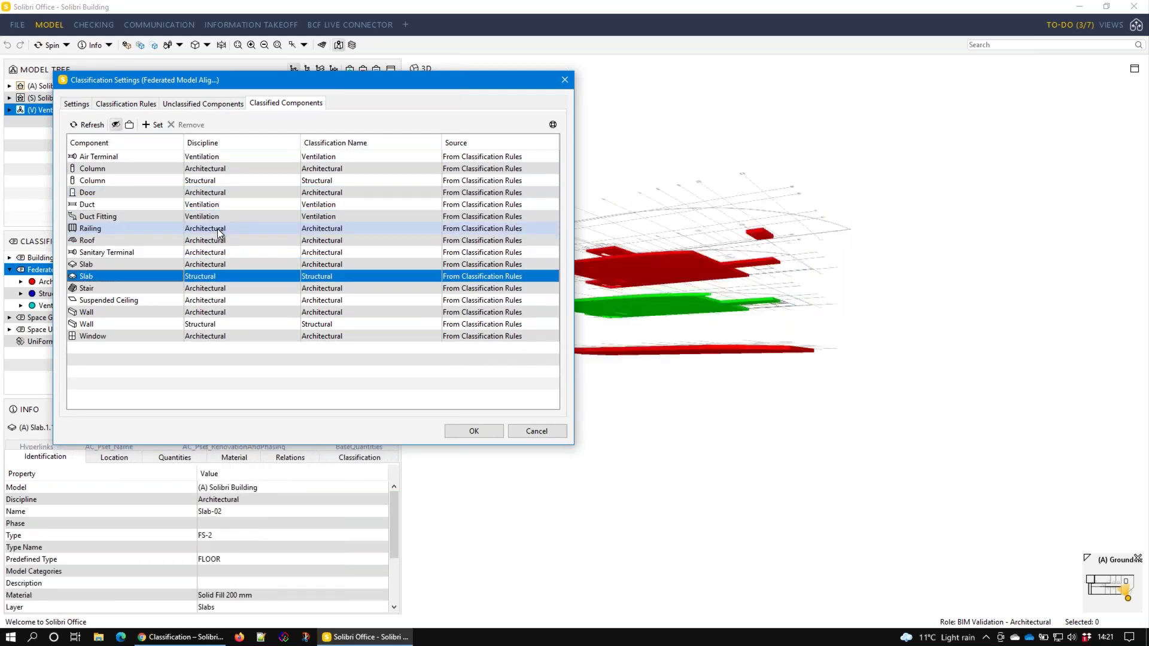
key(Down)
key(Down)
key(Down)
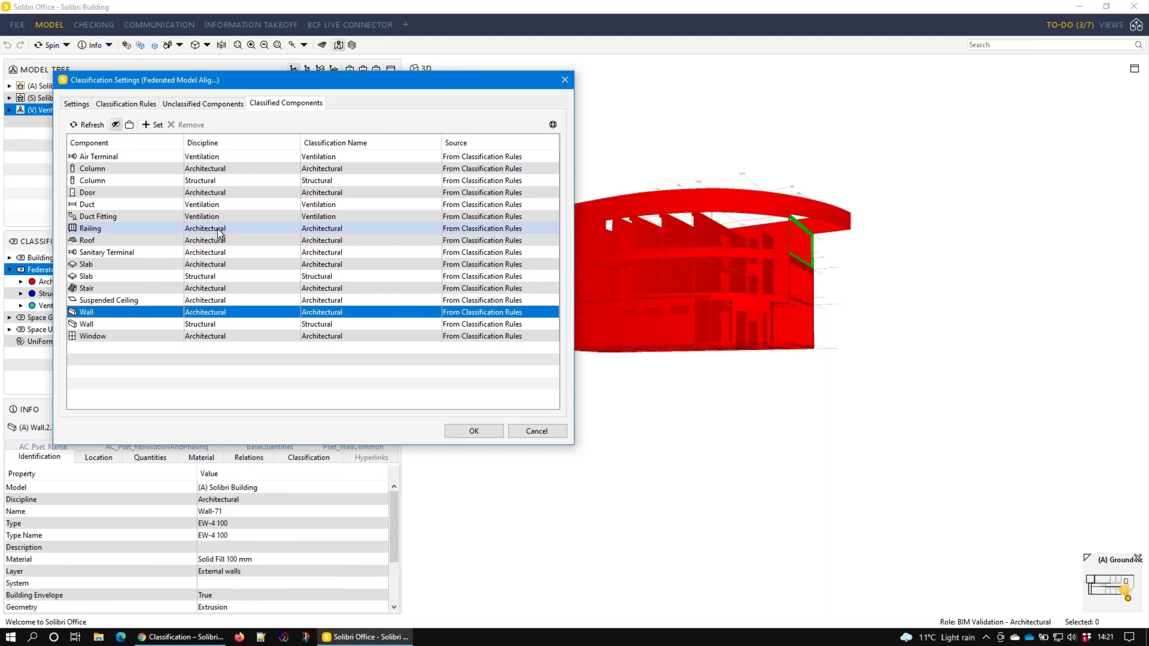
key(Down)
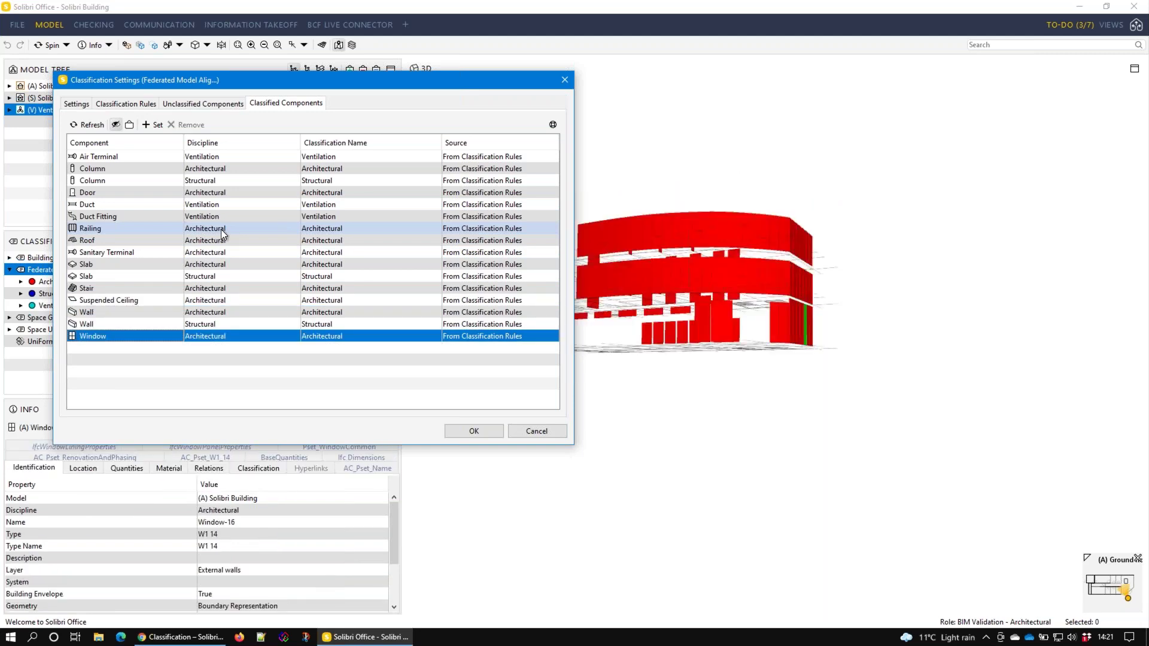
key(Up)
key(Up)
key(Up)
key(Up)
key(Up)
key(Up)
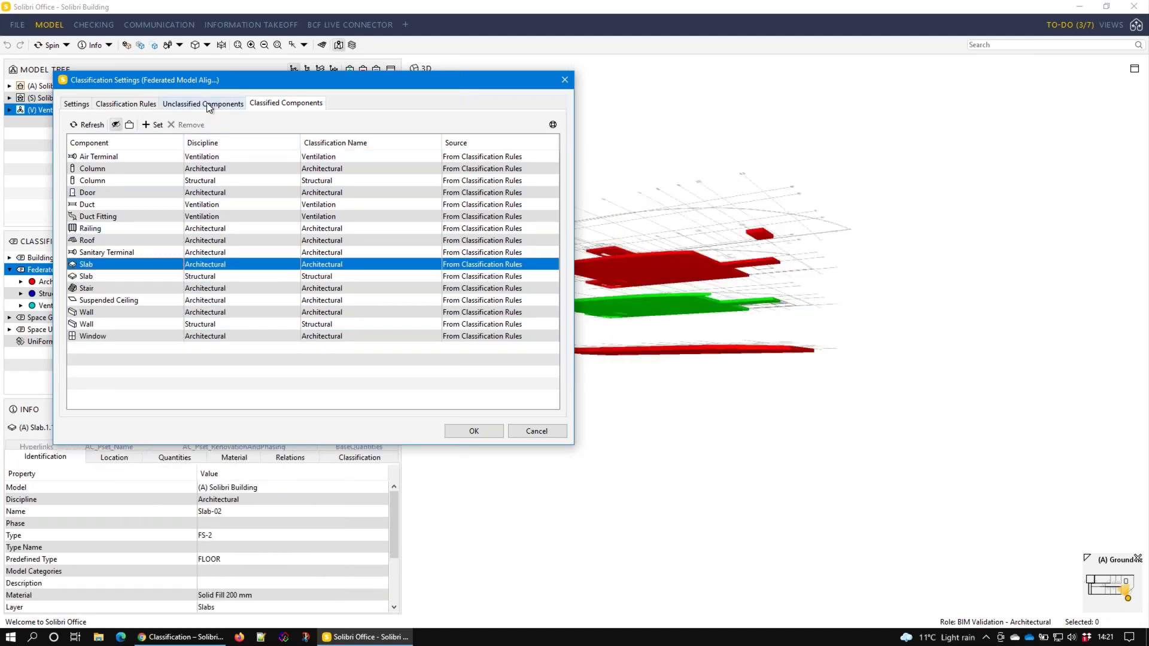
click(206, 104)
Review Federated Model Alignment's classification rules and general settings, then cancel without changes
click(121, 104)
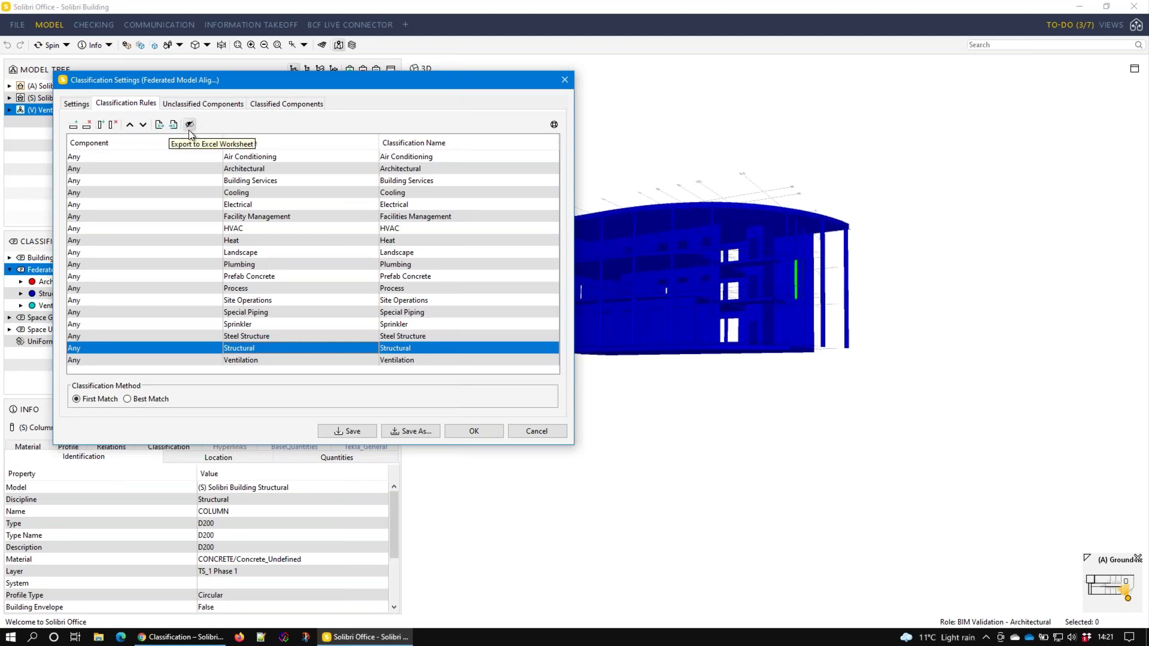
click(78, 105)
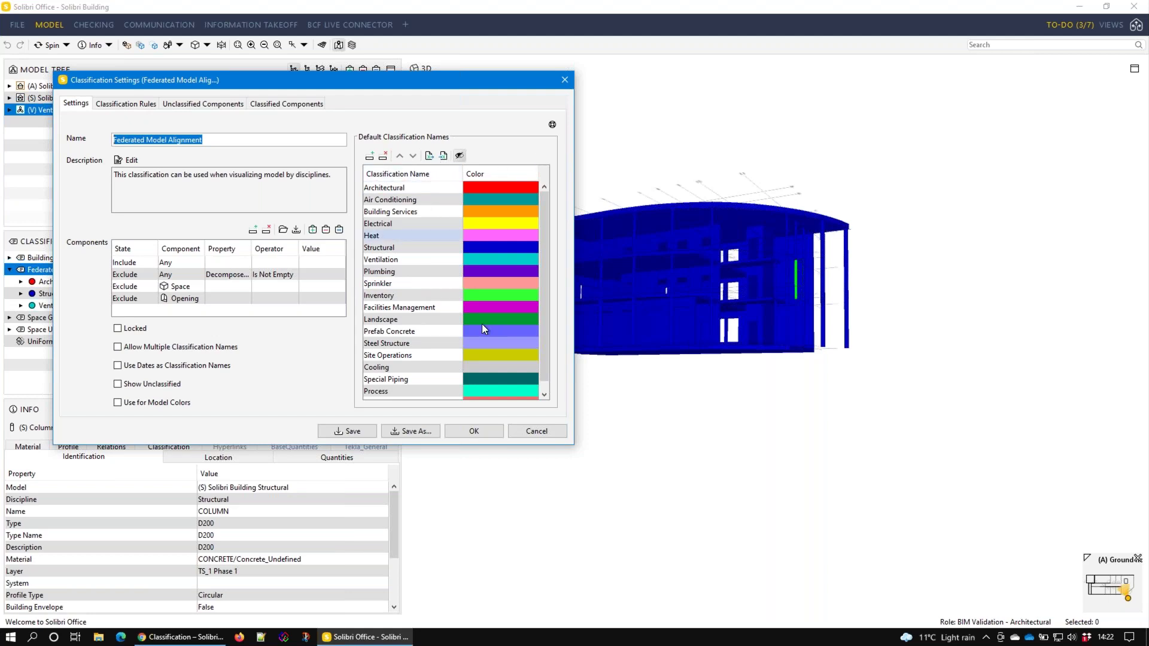
click(535, 432)
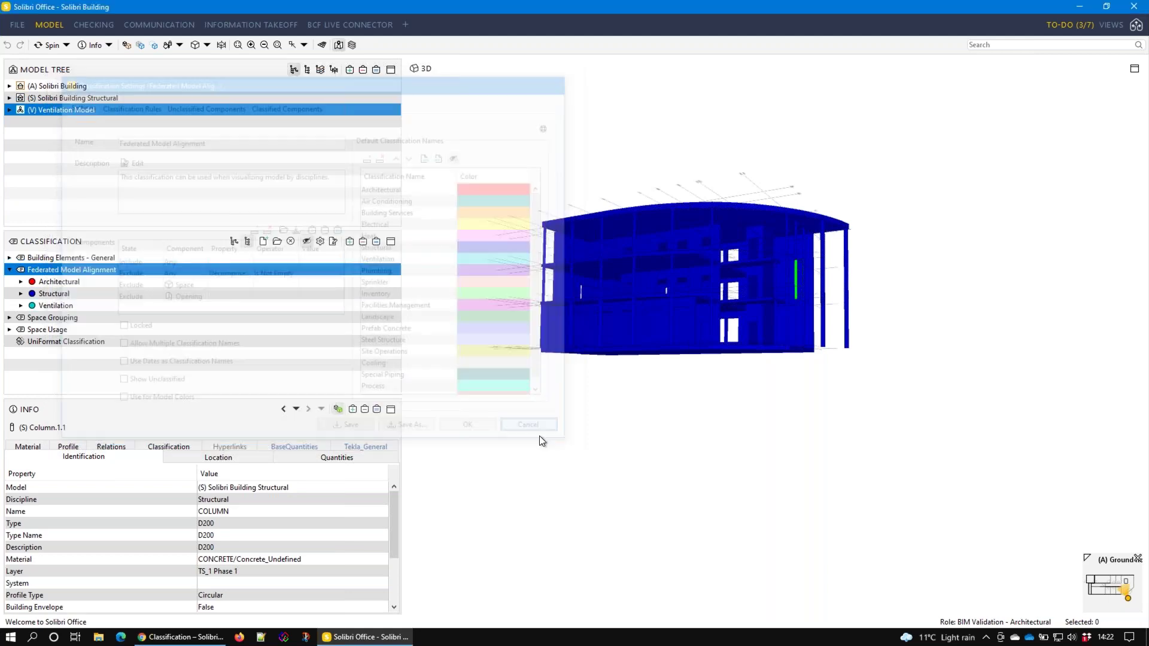
Colour the model by Building Elements - General and isolate its 31 Columns
middle_drag(537, 393, 647, 448)
drag(647, 448, 734, 332)
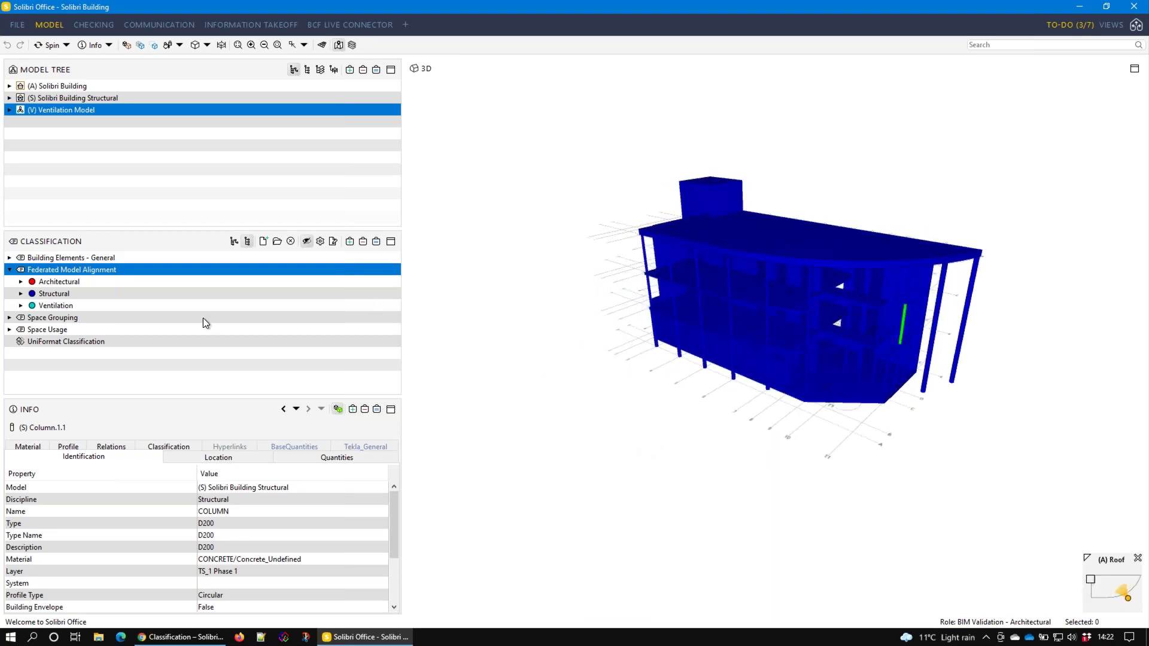
click(98, 257)
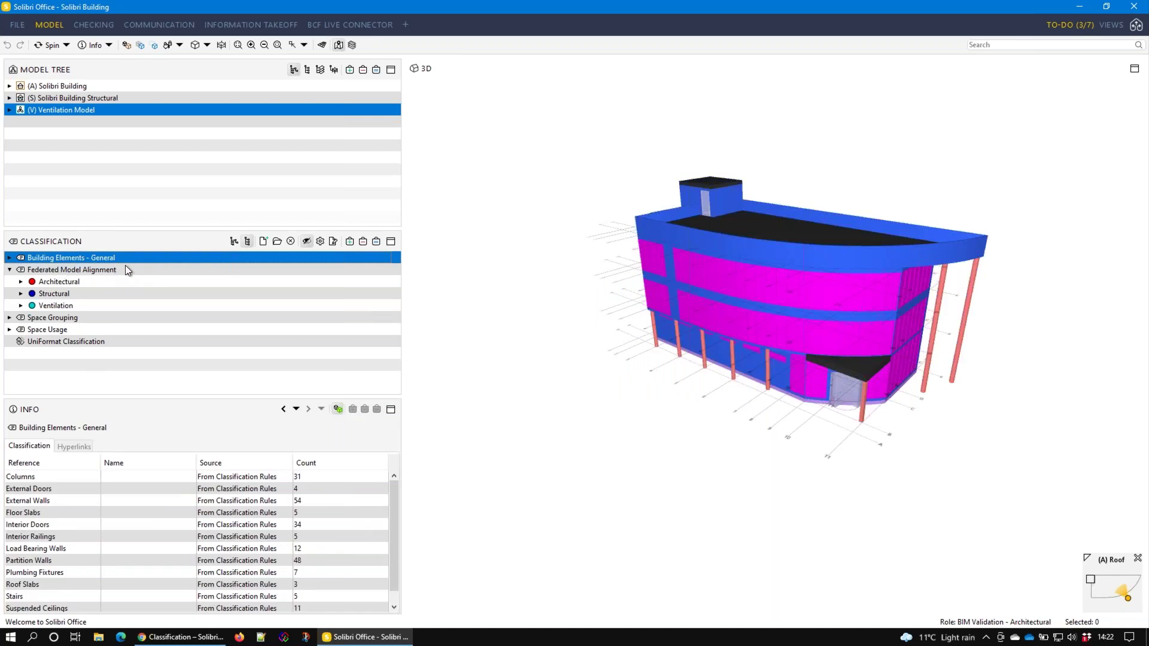
drag(872, 313, 761, 270)
scroll(777, 314, up, 5)
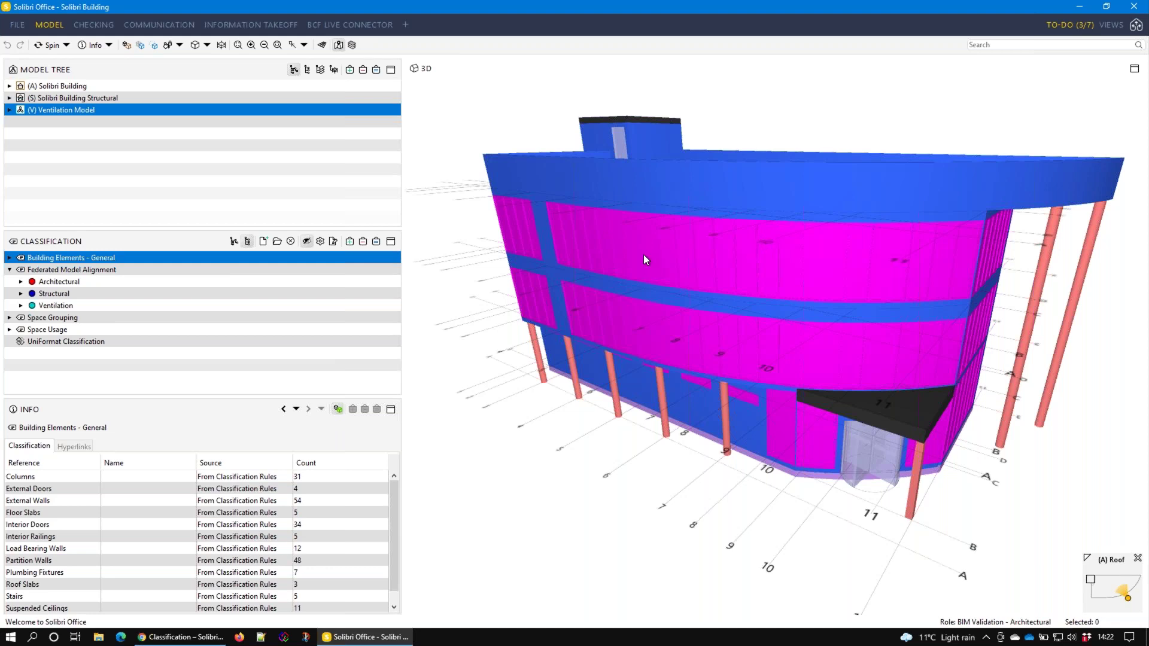
click(9, 260)
click(54, 272)
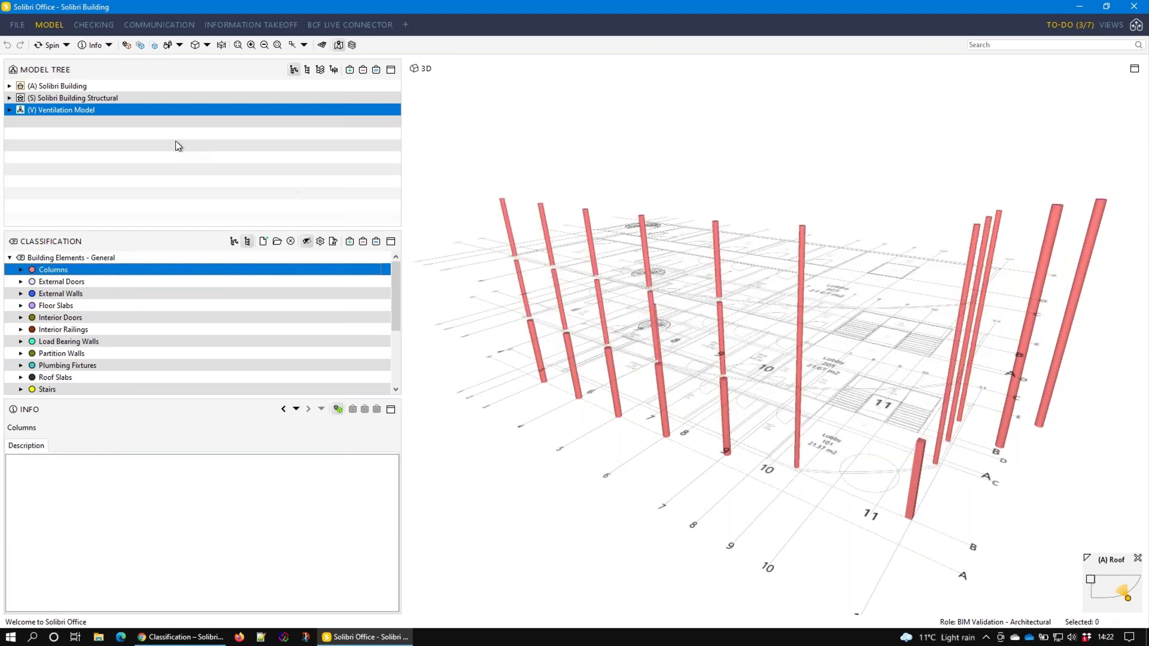
Expand (A) Solibri Building, Default Site, the building and (A) Ground floor in the Model Tree
click(72, 87)
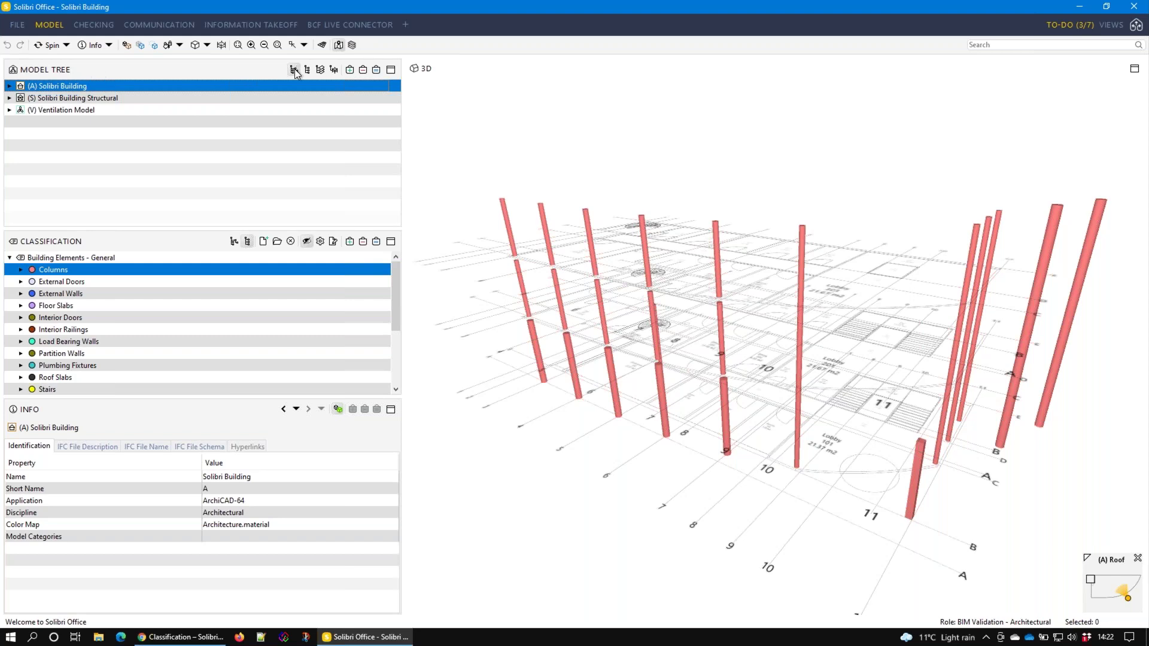
click(9, 86)
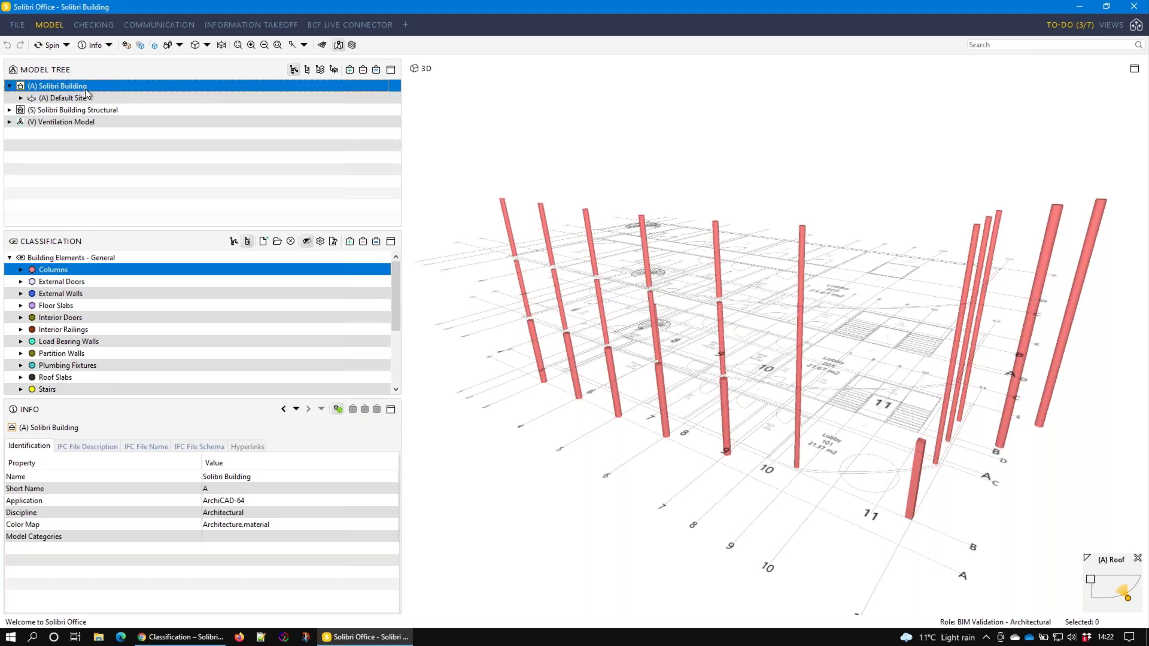
click(21, 97)
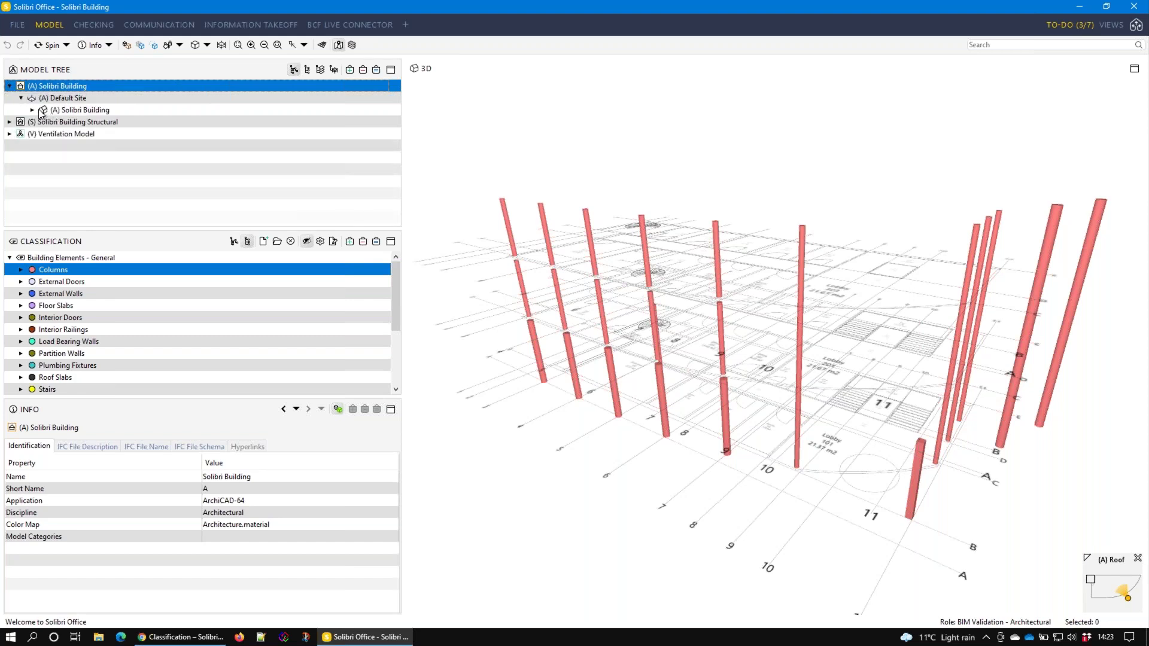
click(32, 110)
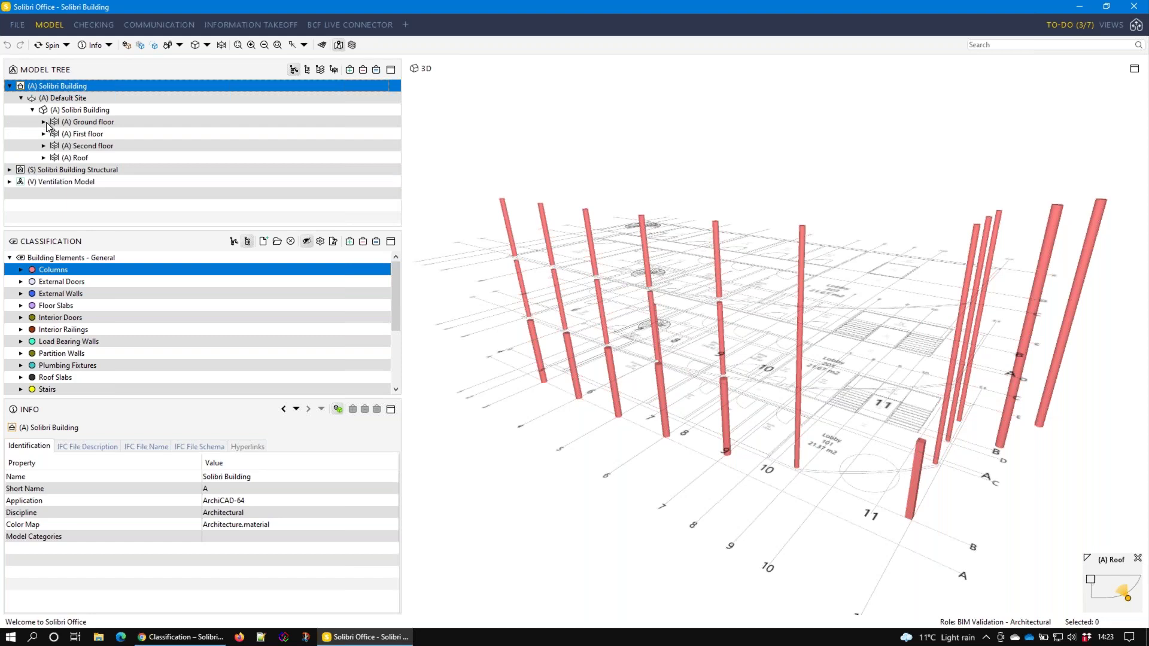
click(43, 122)
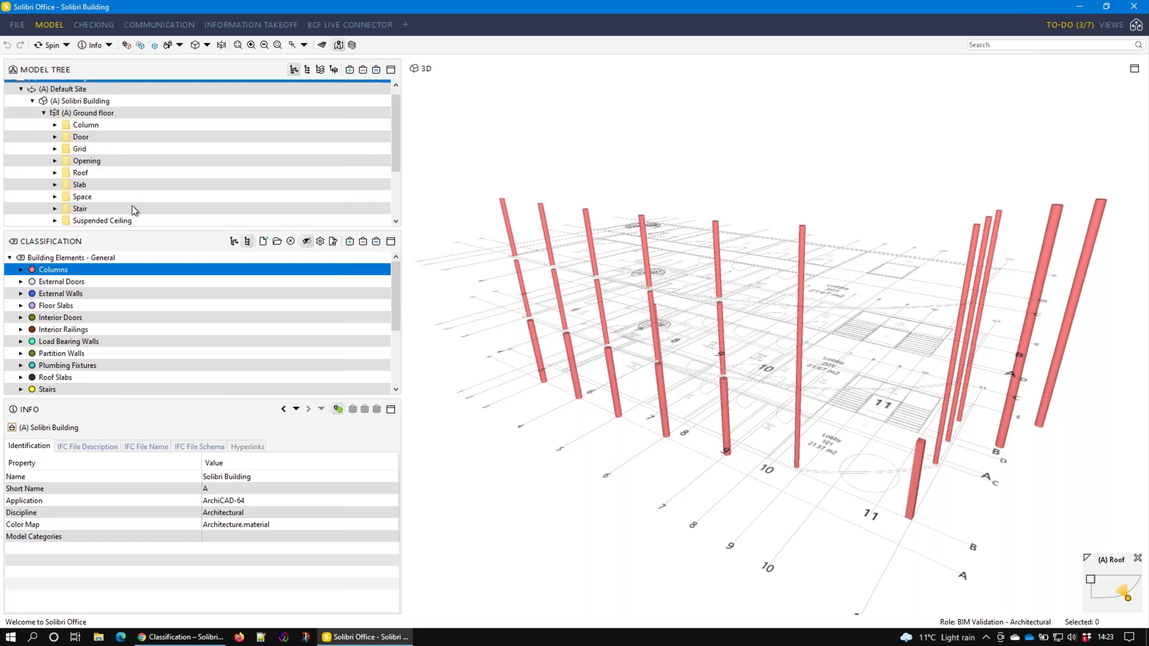
Switch the Model Tree to component-type view and select all 31 columns from the Column folder
click(309, 69)
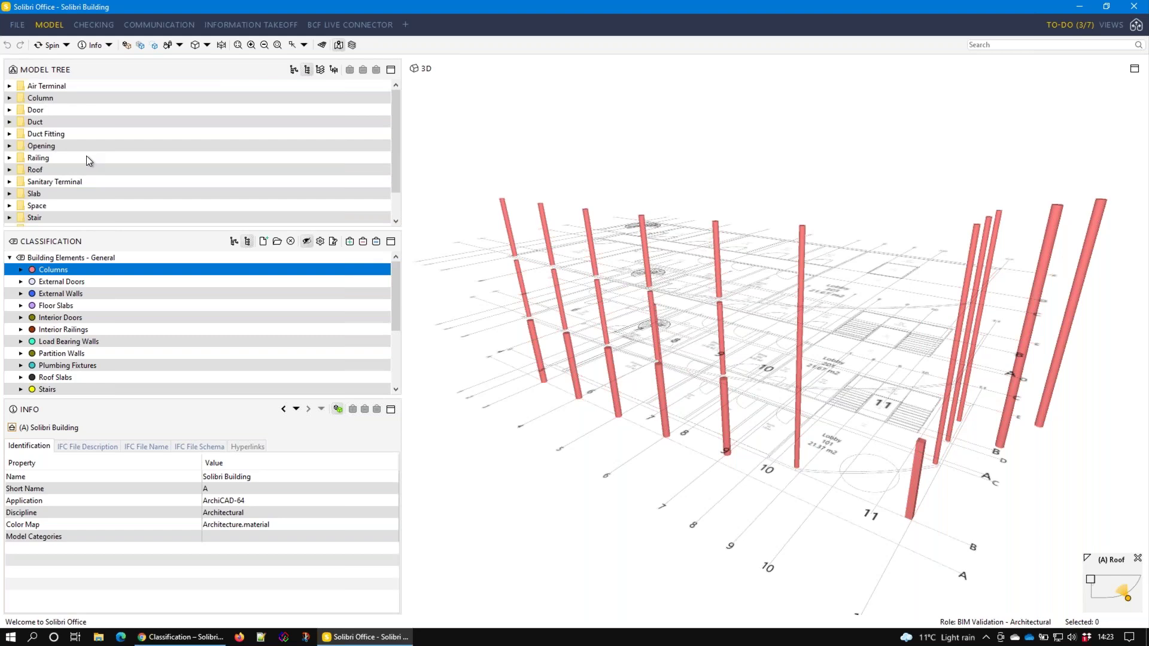
click(52, 99)
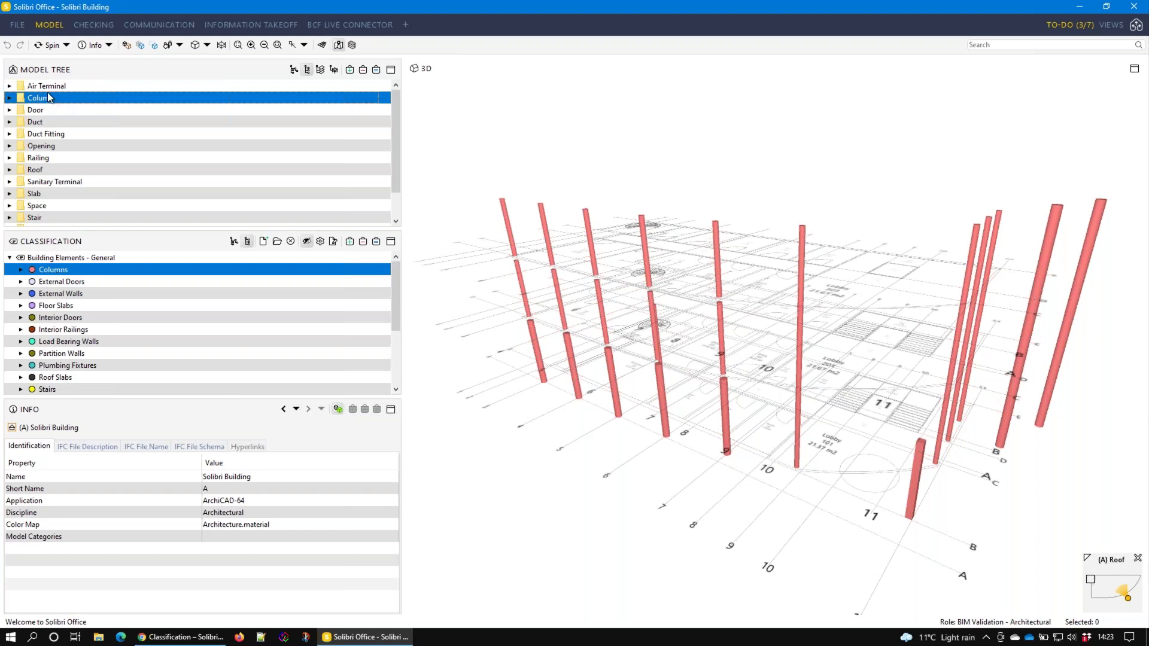
click(375, 70)
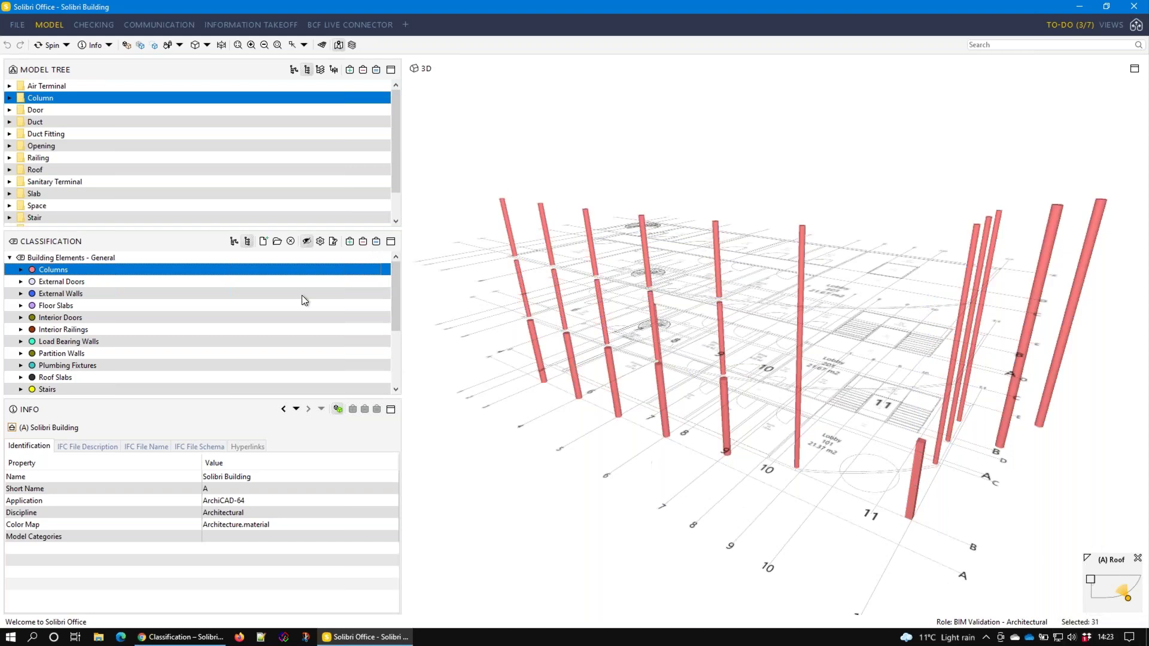
Preview the External Doors, Interior Doors and External Walls classes one at a time
click(56, 282)
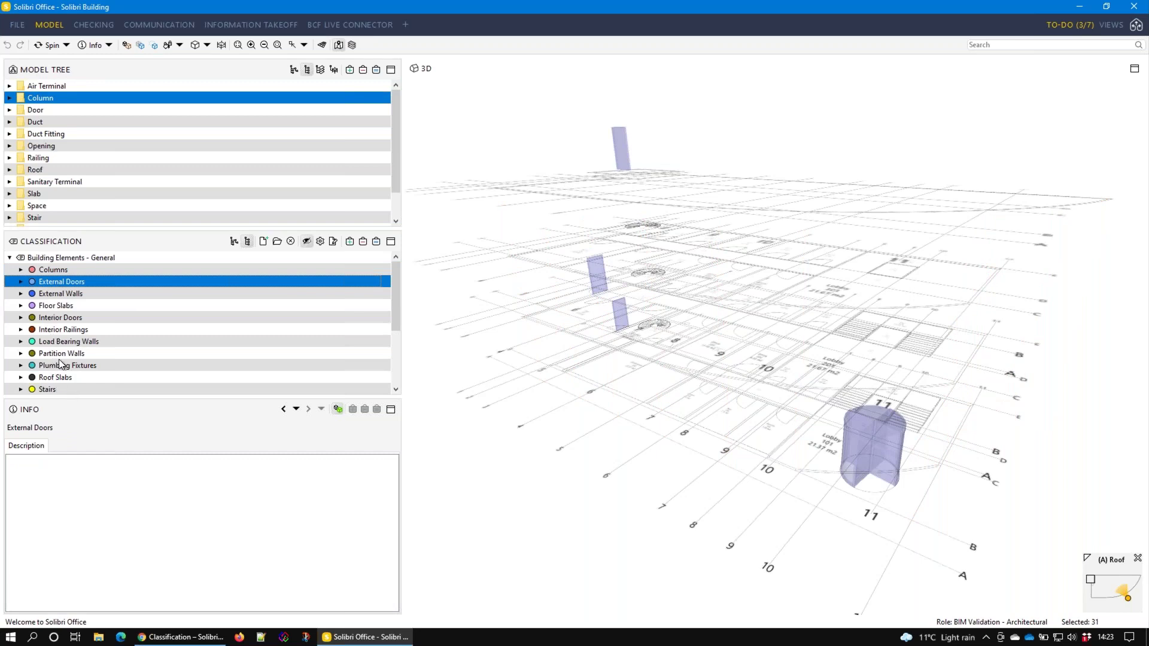
click(61, 318)
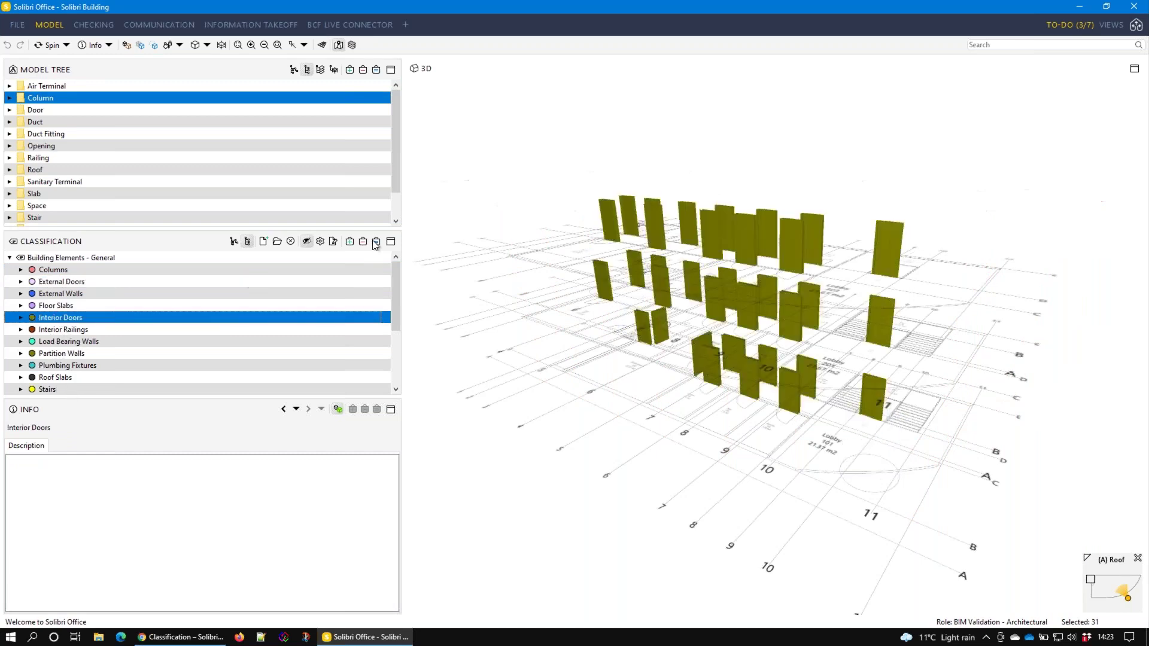
click(77, 292)
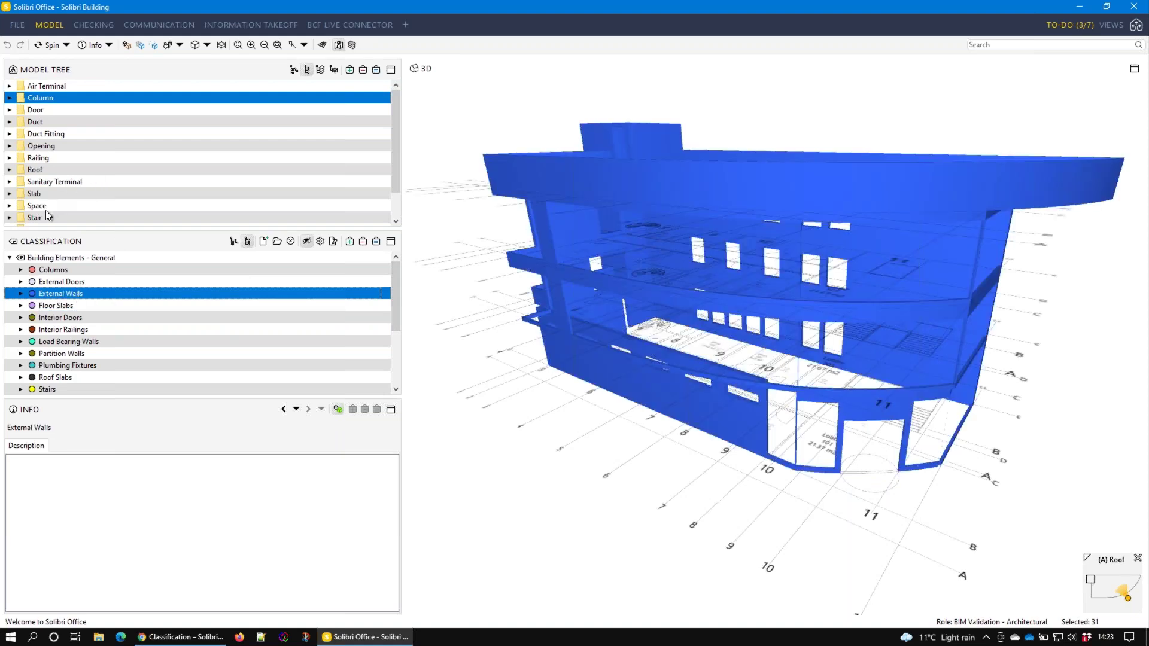
scroll(50, 201, down, 2)
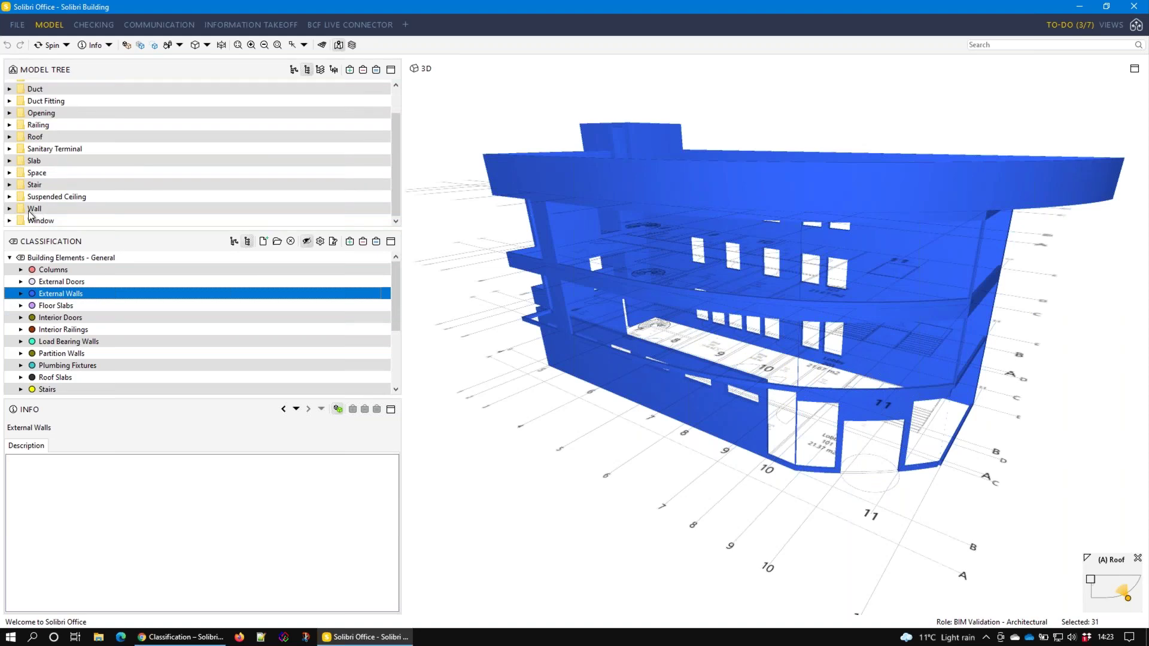
List the wall types under the Wall folder, then isolate Load Bearing and Partition Walls
click(10, 208)
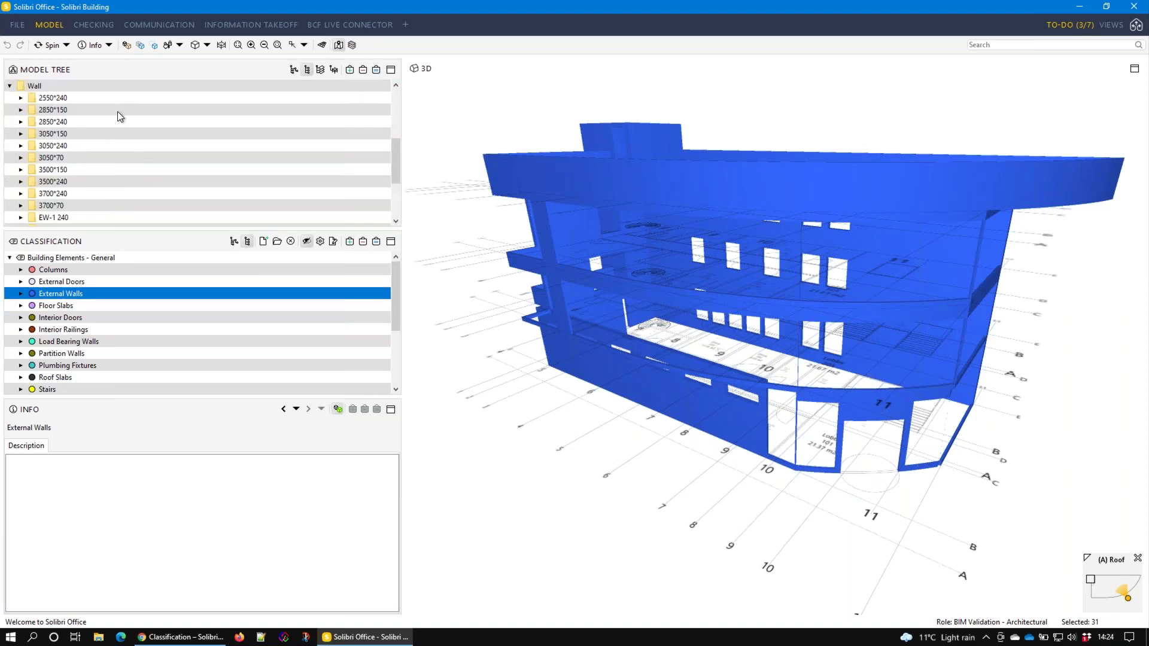
scroll(82, 147, down, 3)
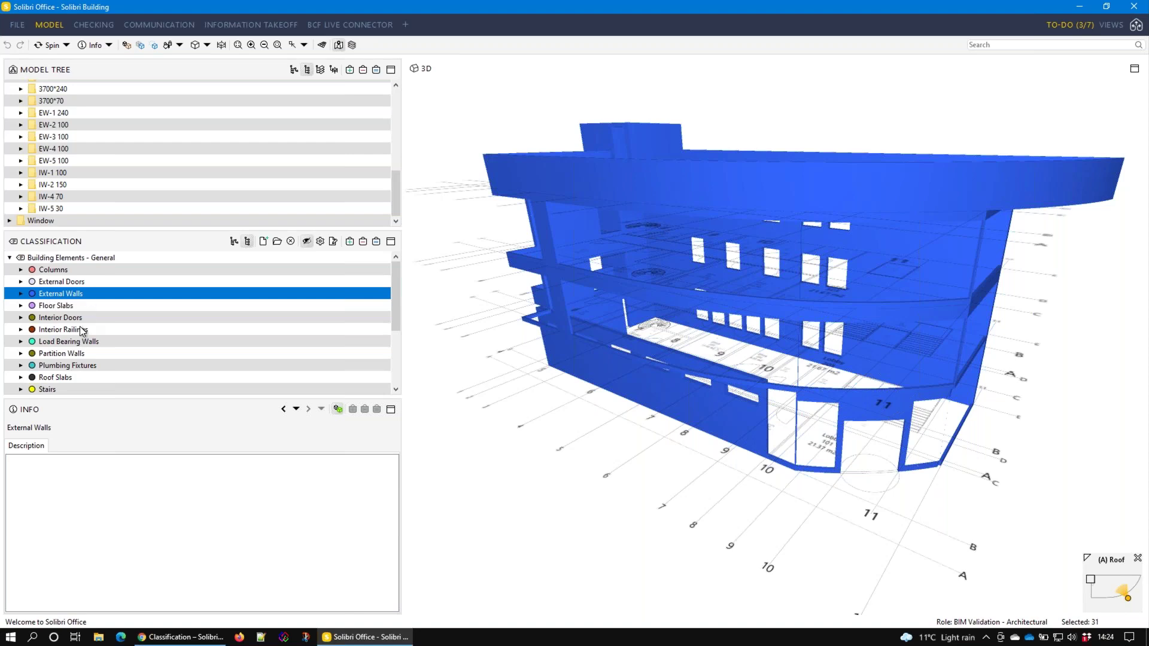
click(70, 341)
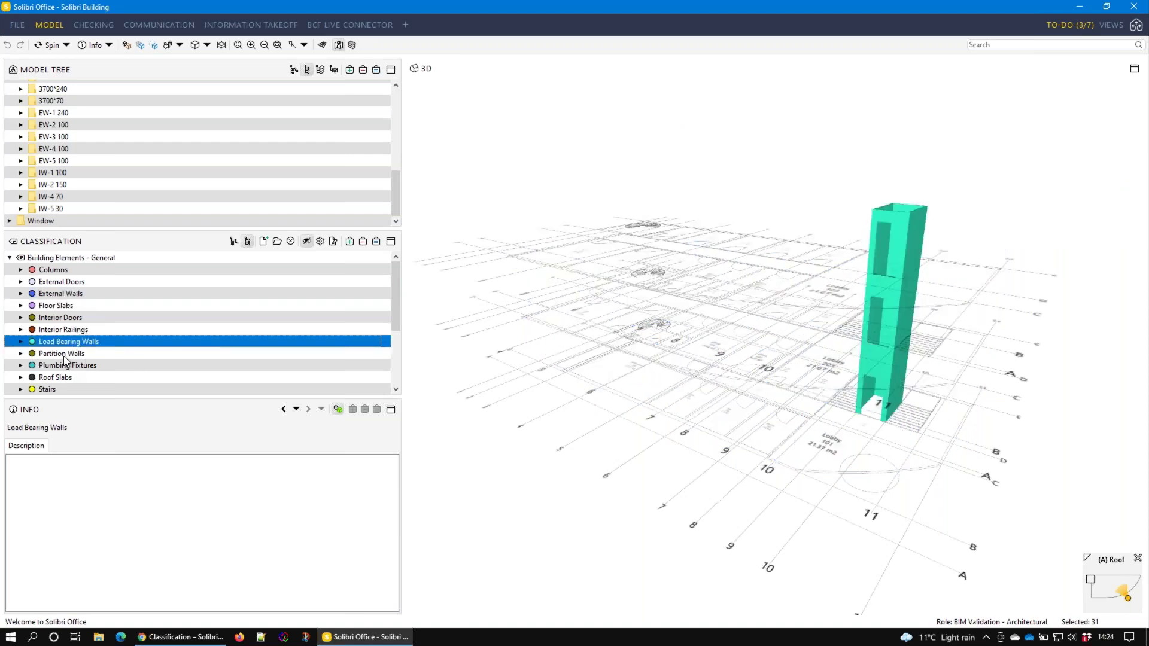
click(67, 354)
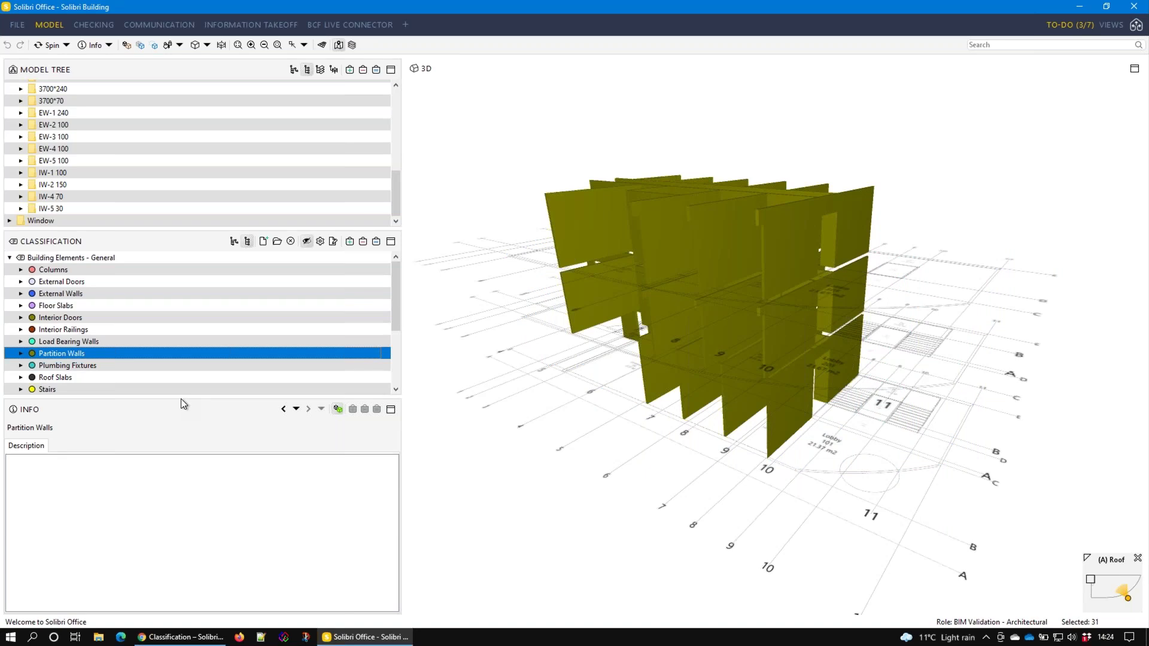
click(320, 241)
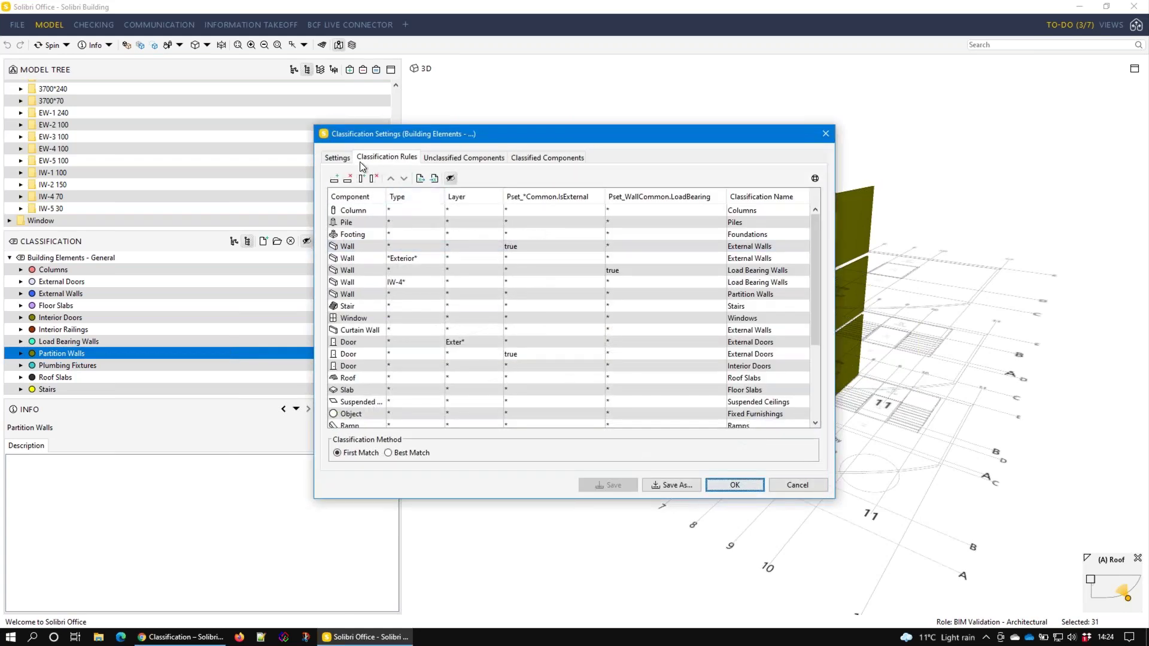
Inspect Building Elements - General's settings and the Wall rule's component type, then cancel unchanged
click(346, 160)
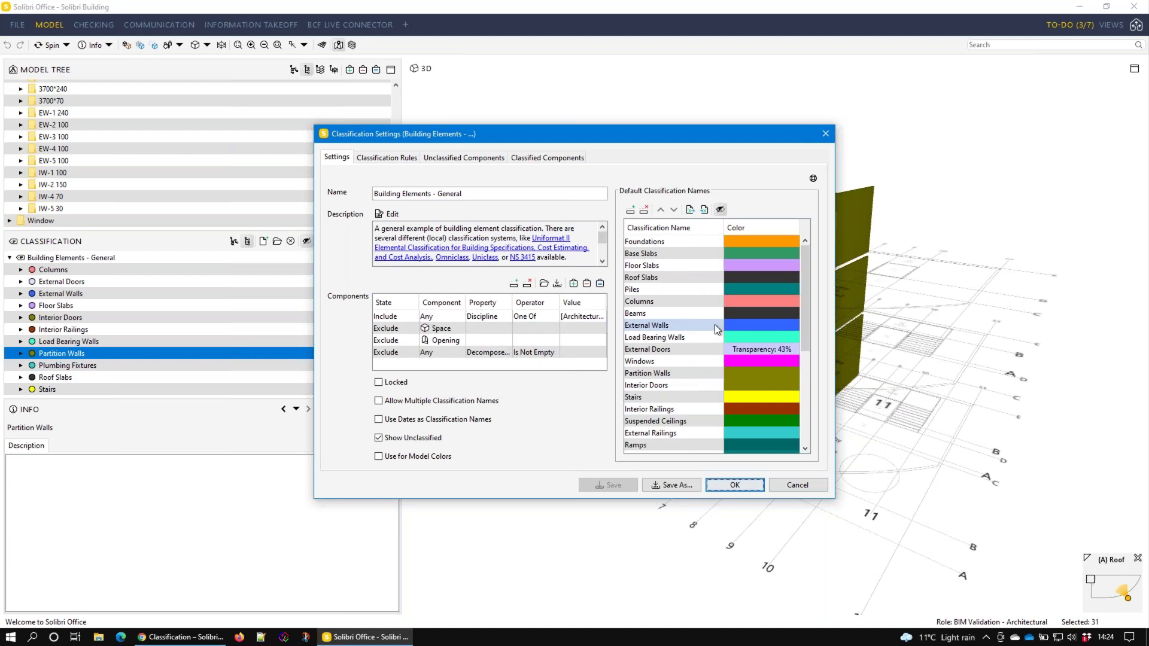
click(385, 158)
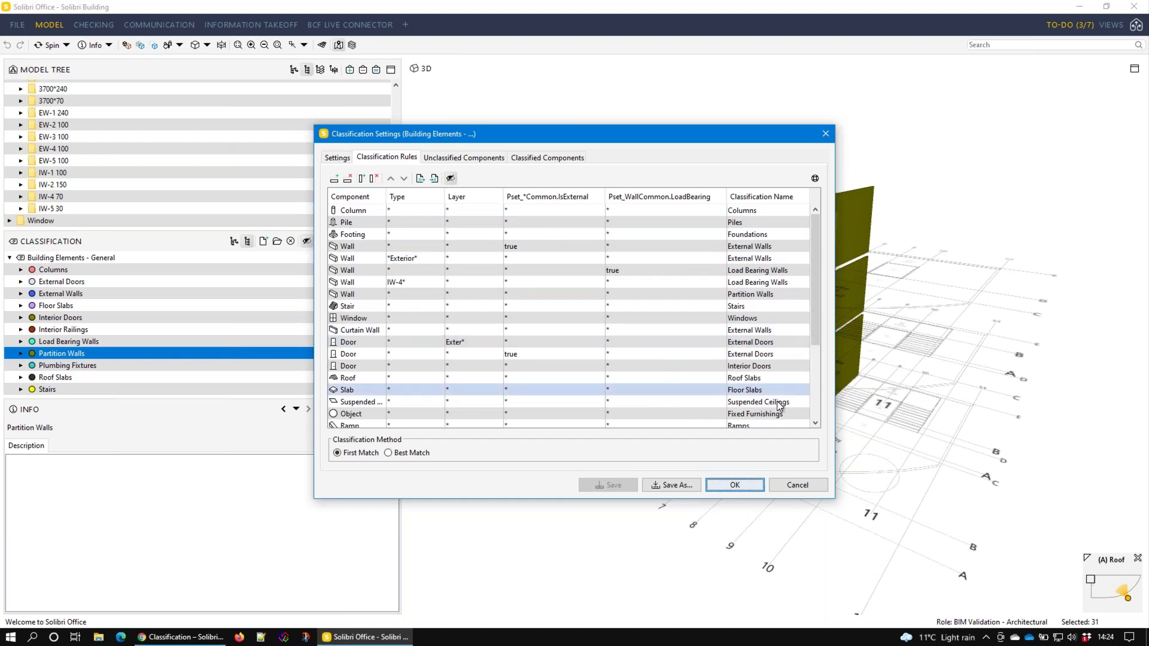
click(345, 246)
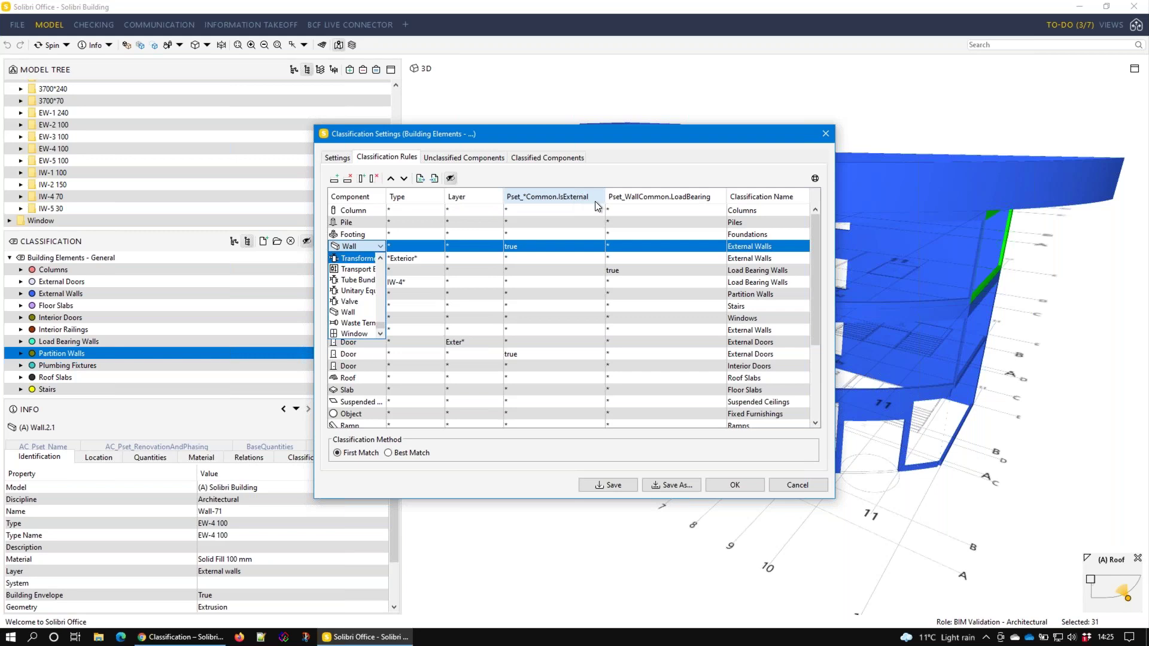
click(545, 251)
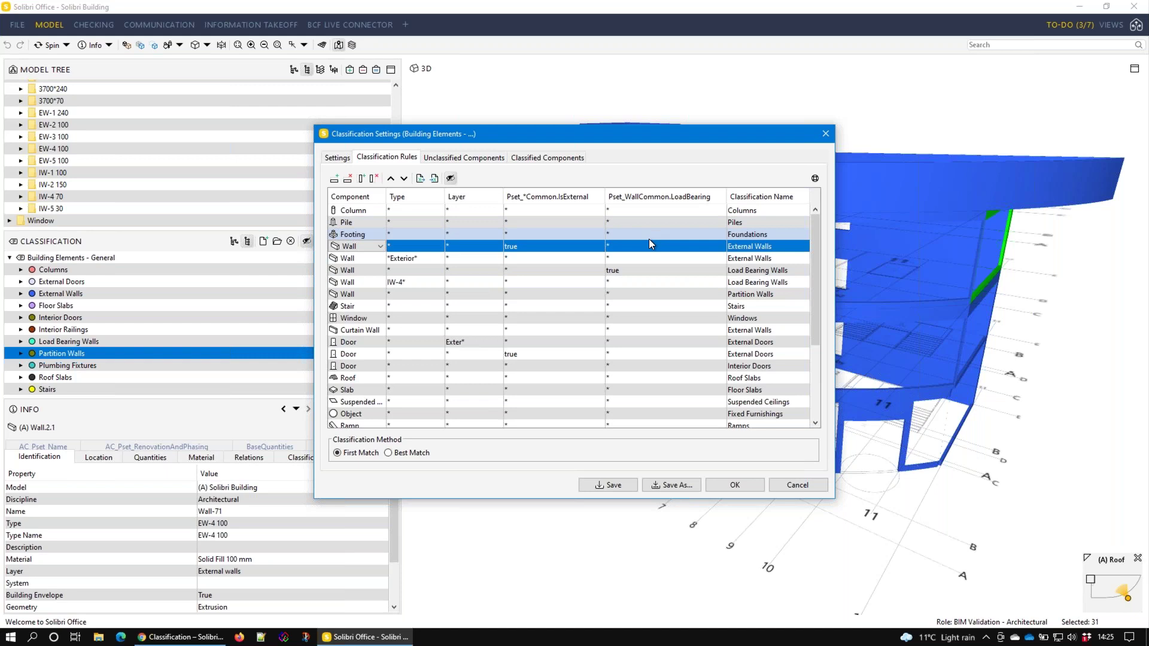
click(608, 484)
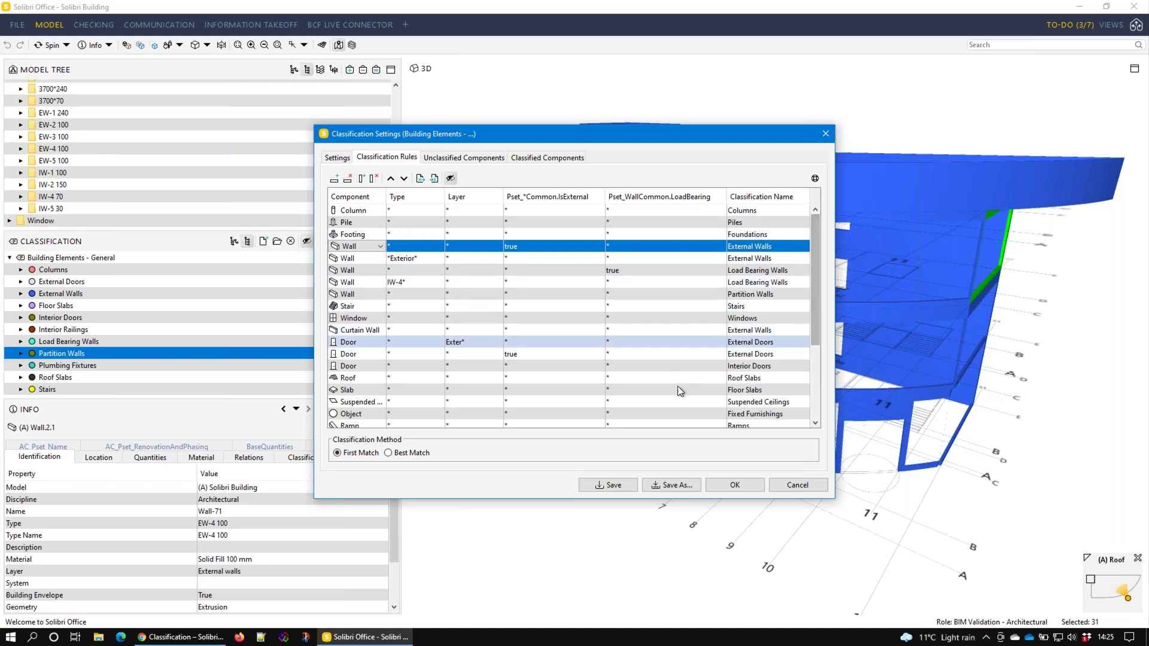
click(784, 485)
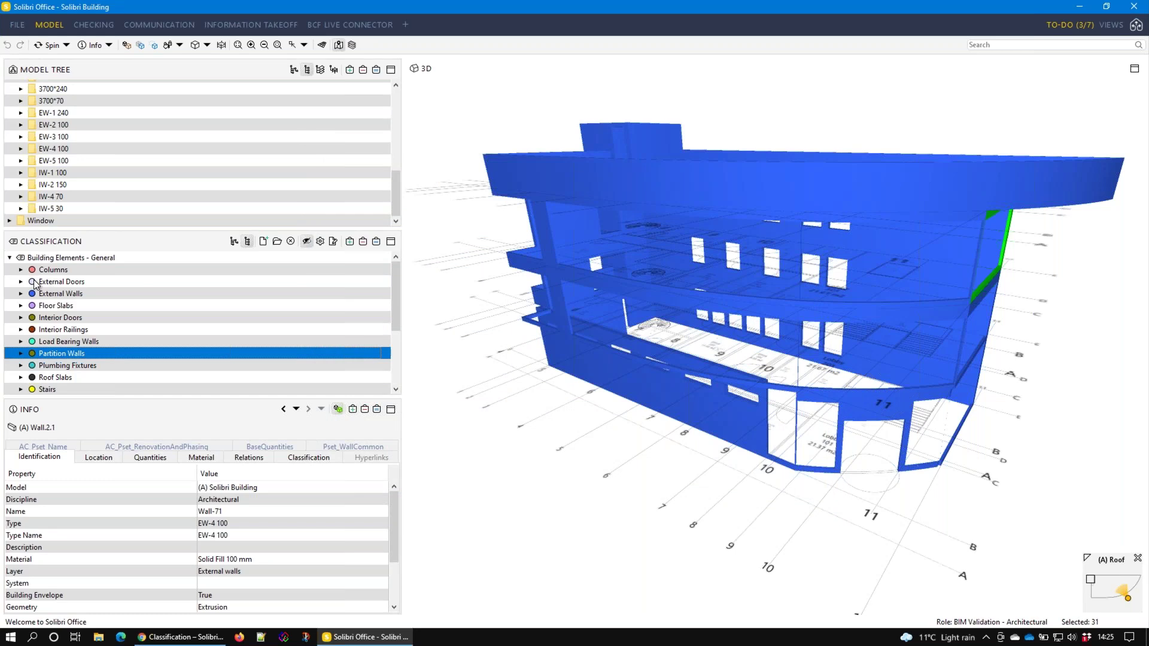
Colour the model by Building Elements - General, then start a new blank classification
click(9, 259)
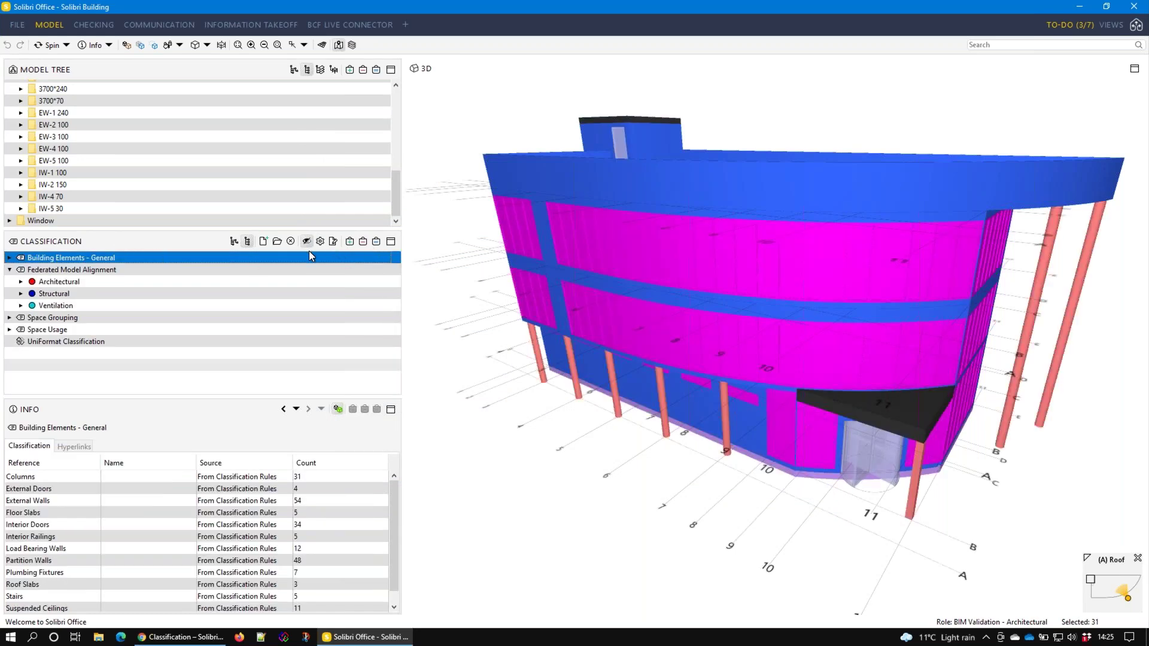
click(265, 242)
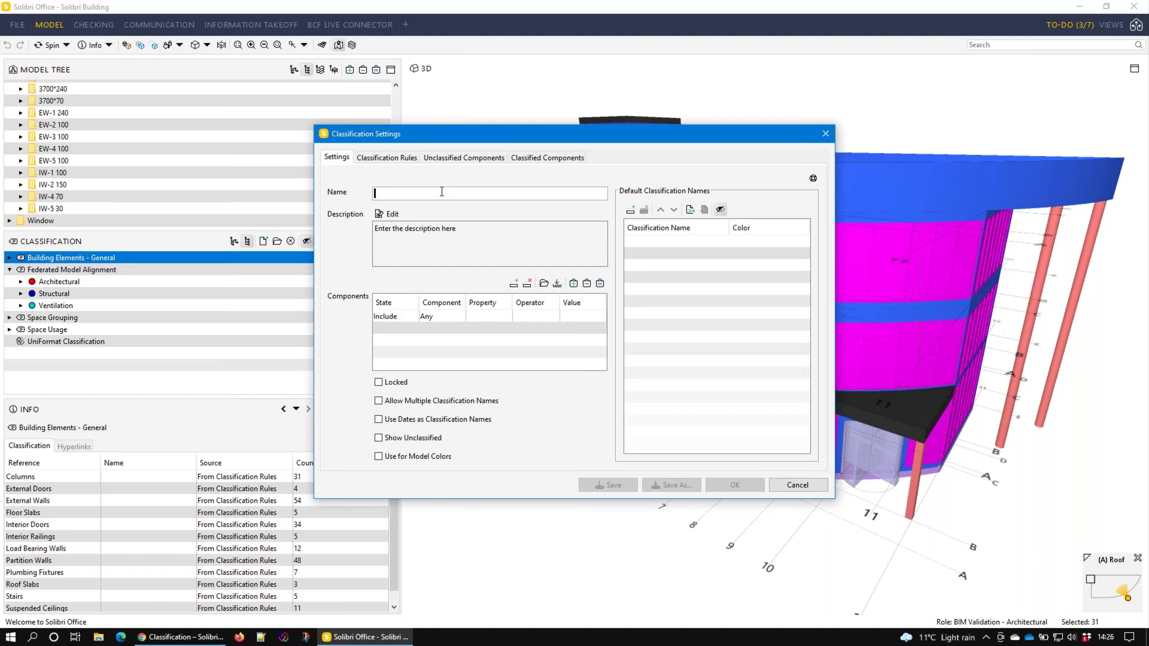
Name the classification Building Envelope and describe it as walls only from the arch model at this stage
text(Buildin)
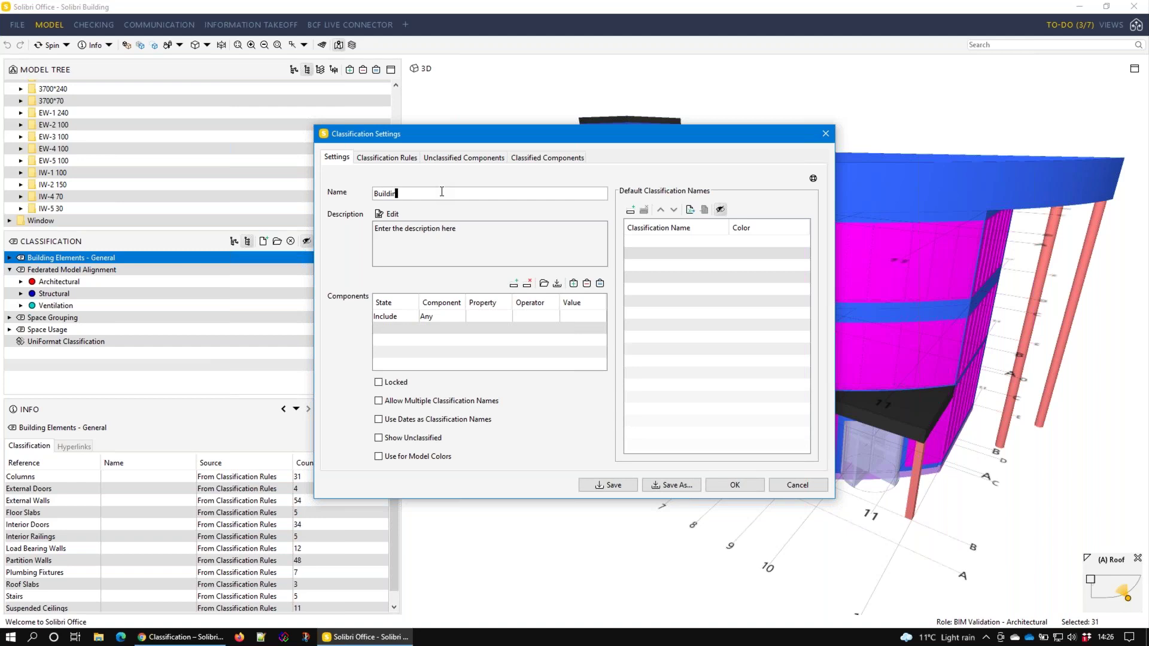
text(g Envelope)
click(390, 215)
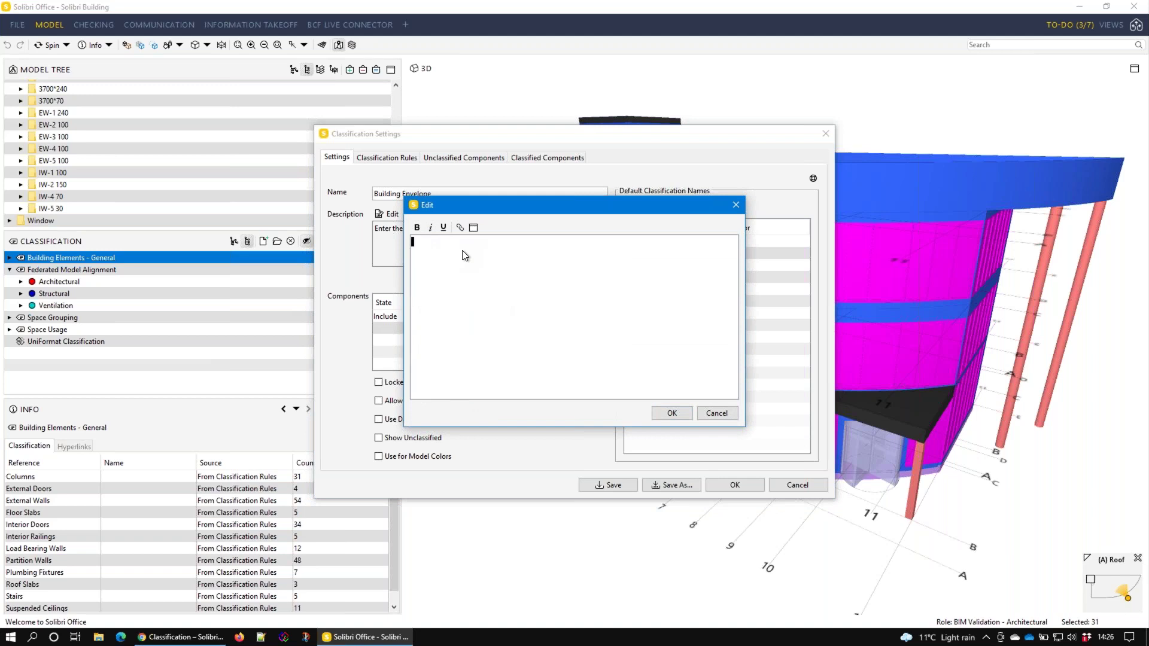
text(walls only from architecutral model at this stage)
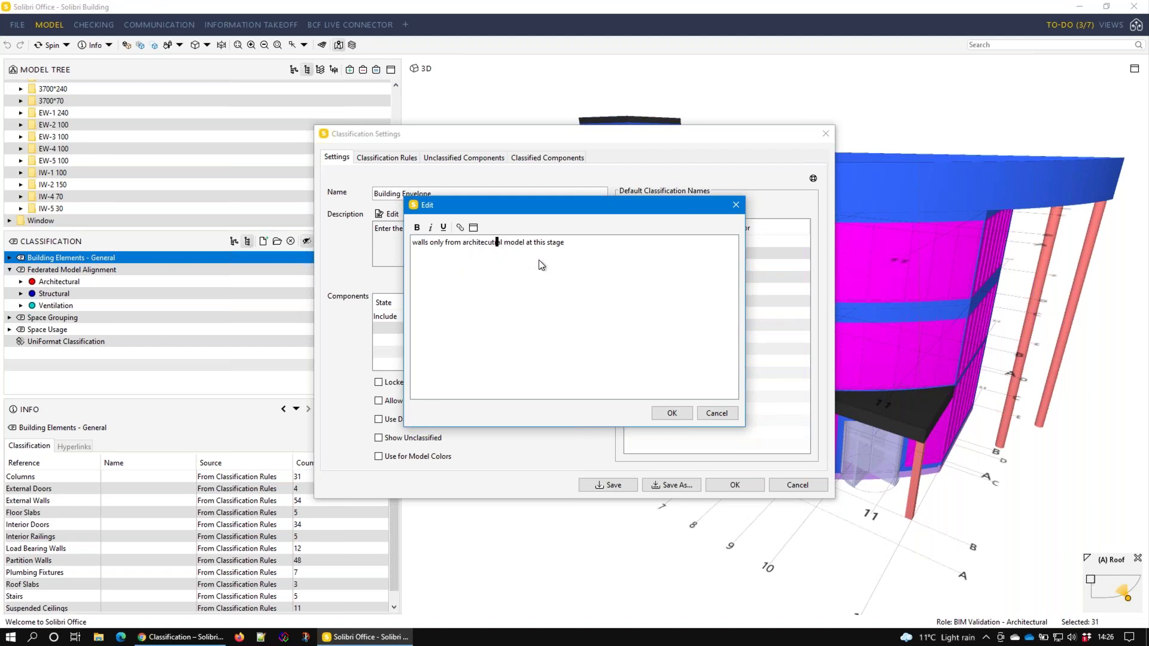
key(BackSpace)
key(BackSpace)
key(BackSpace)
text(ra)
key(BackSpace)
key(BackSpace)
key(BackSpace)
key(BackSpace)
key(BackSpace)
key(BackSpace)
key(BackSpace)
key(BackSpace)
key(Delete)
key(End)
text(Ken Good)
key(Return)
text(solibri UK Ltd)
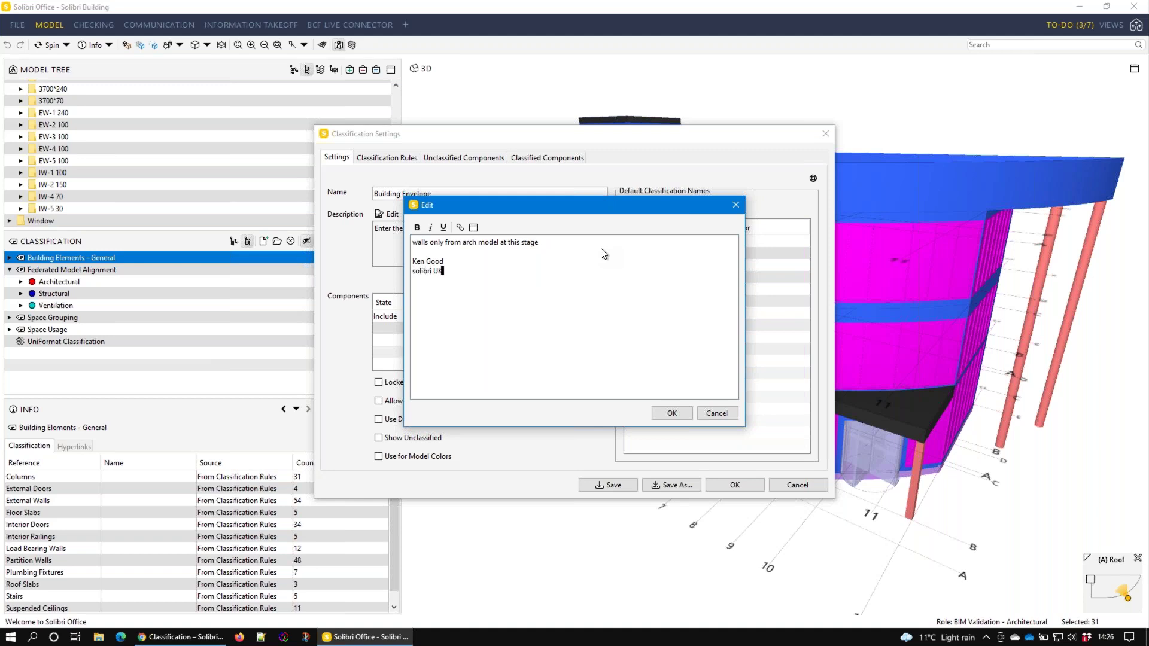
key(Return)
text(www.solibri.com)
key(Return)
key(Return)
text(20 May 2021)
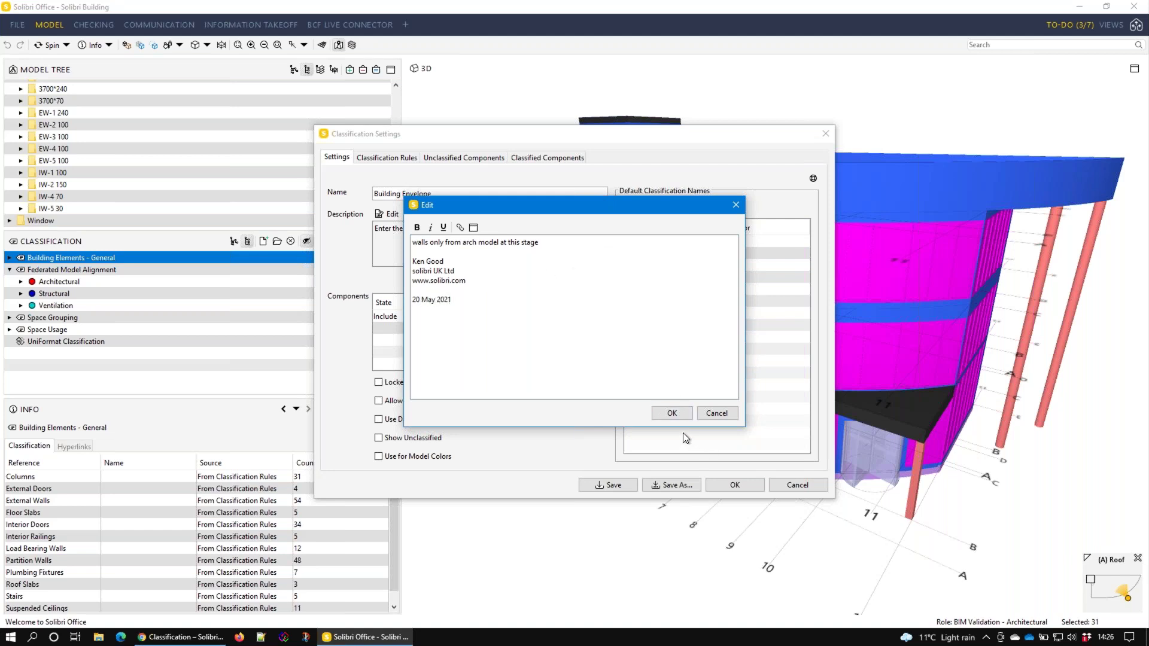
click(672, 413)
click(536, 319)
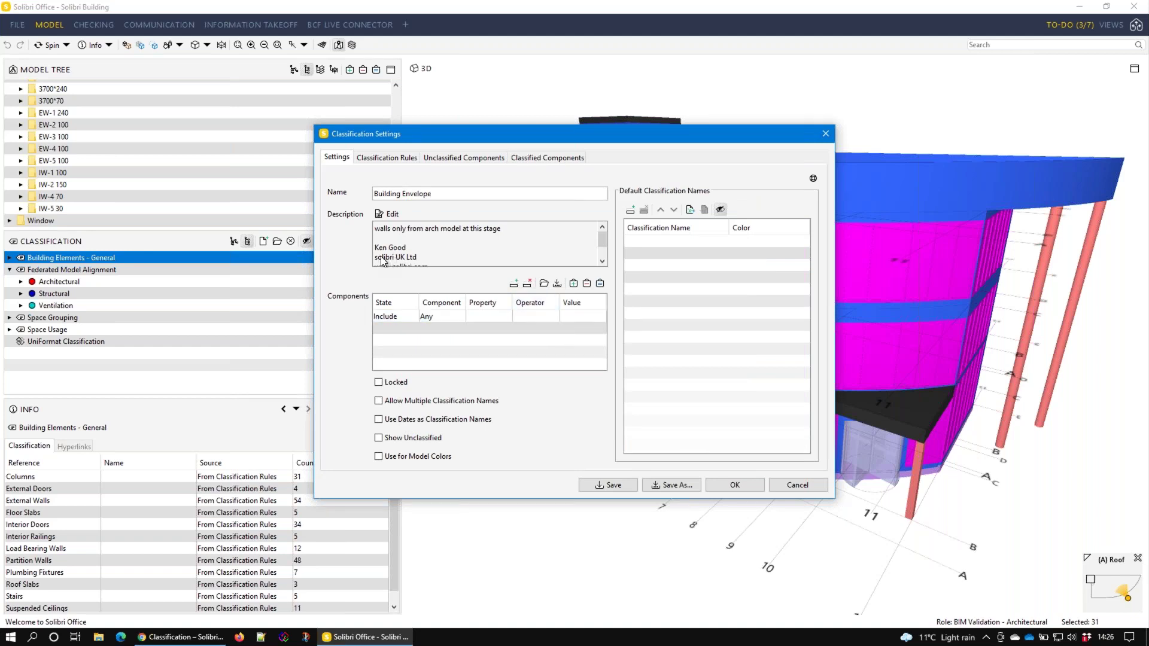
click(403, 320)
Load the ANY ARC no open no space filter and set the first row's component to Wall
click(544, 283)
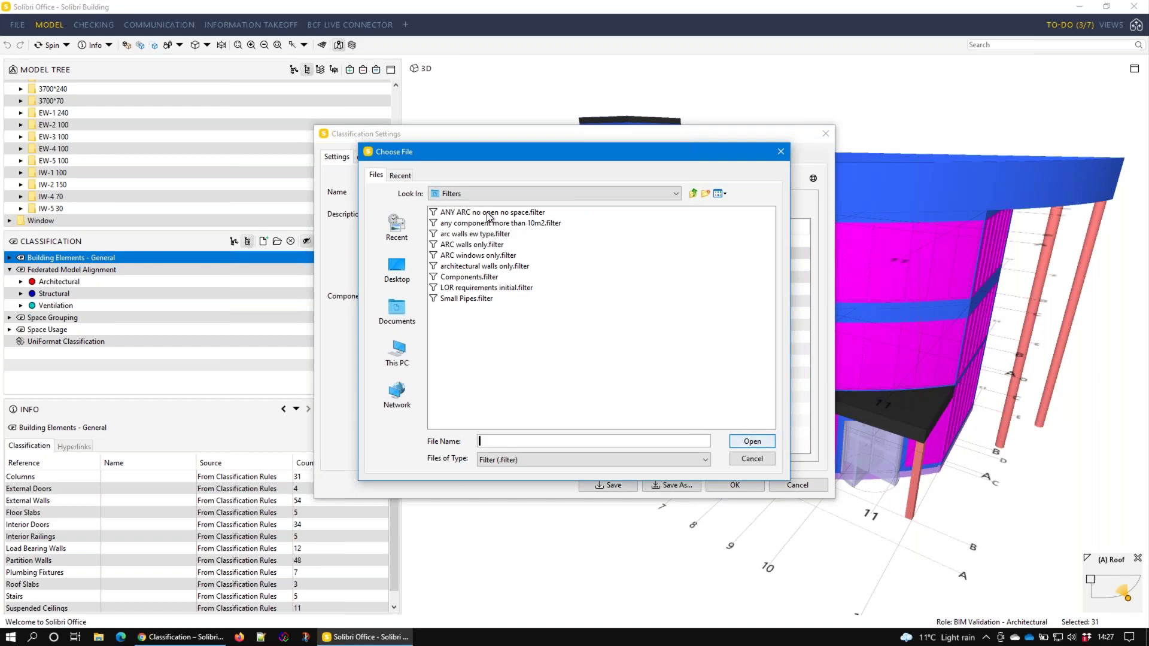
click(488, 214)
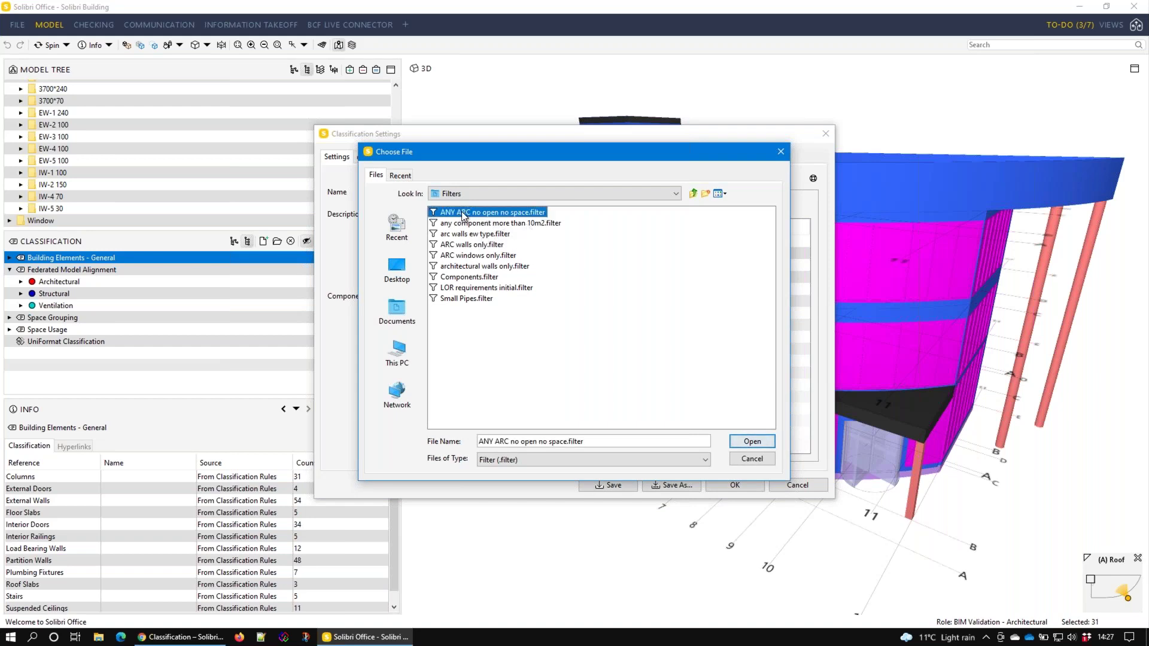
click(751, 442)
click(439, 317)
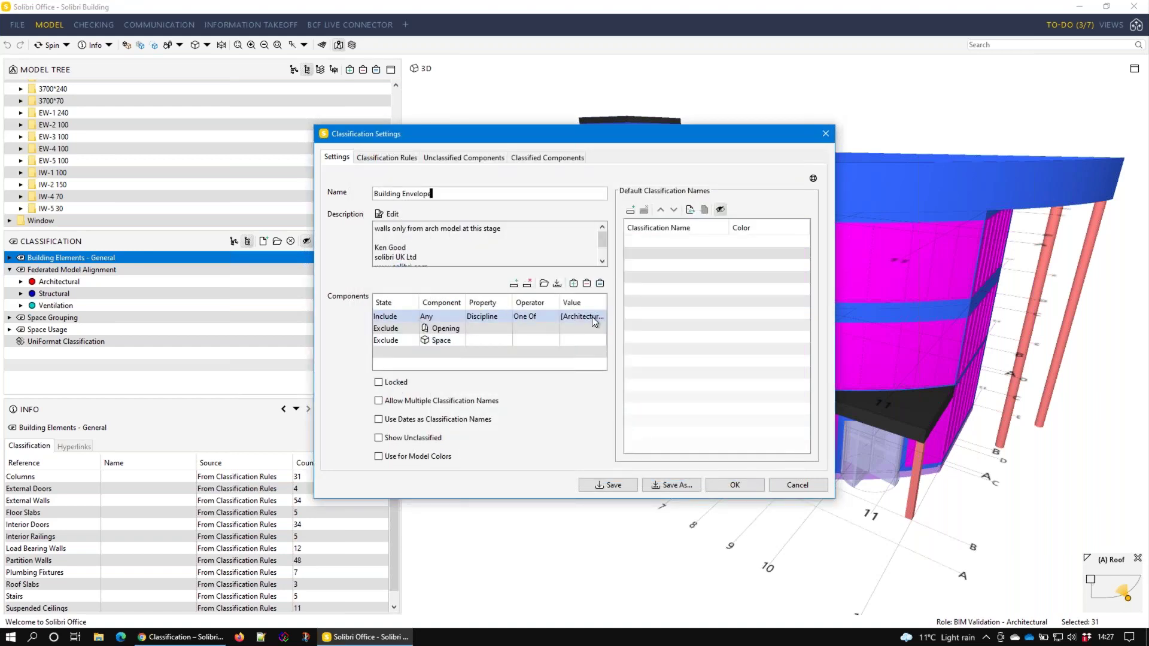
double_click(461, 318)
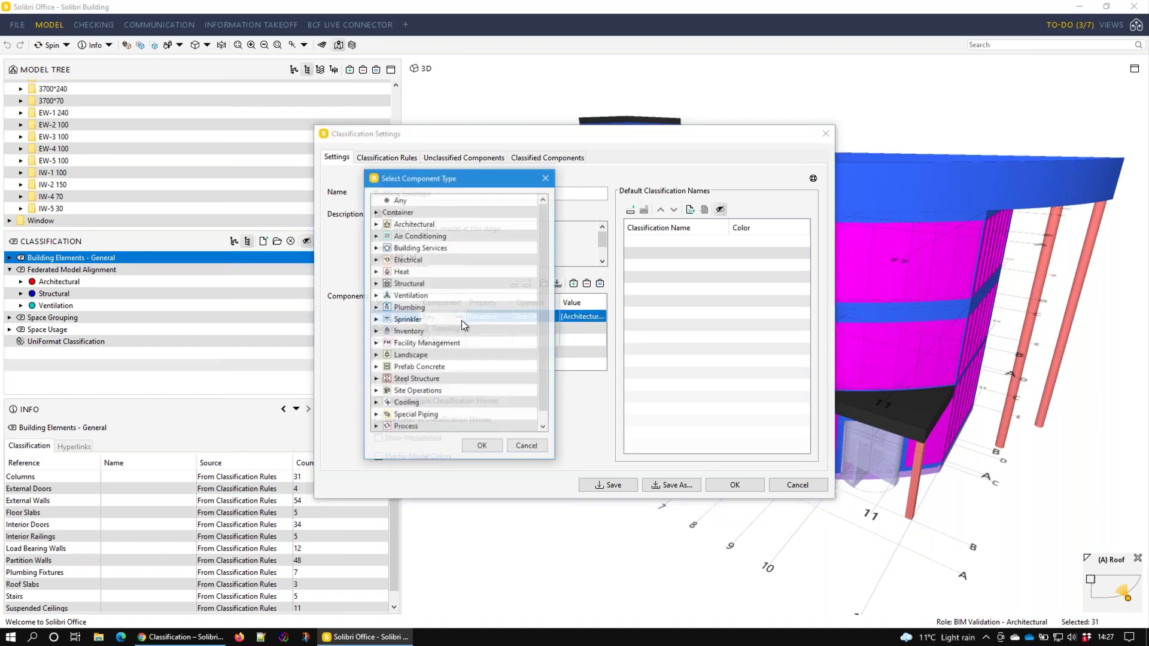
double_click(398, 229)
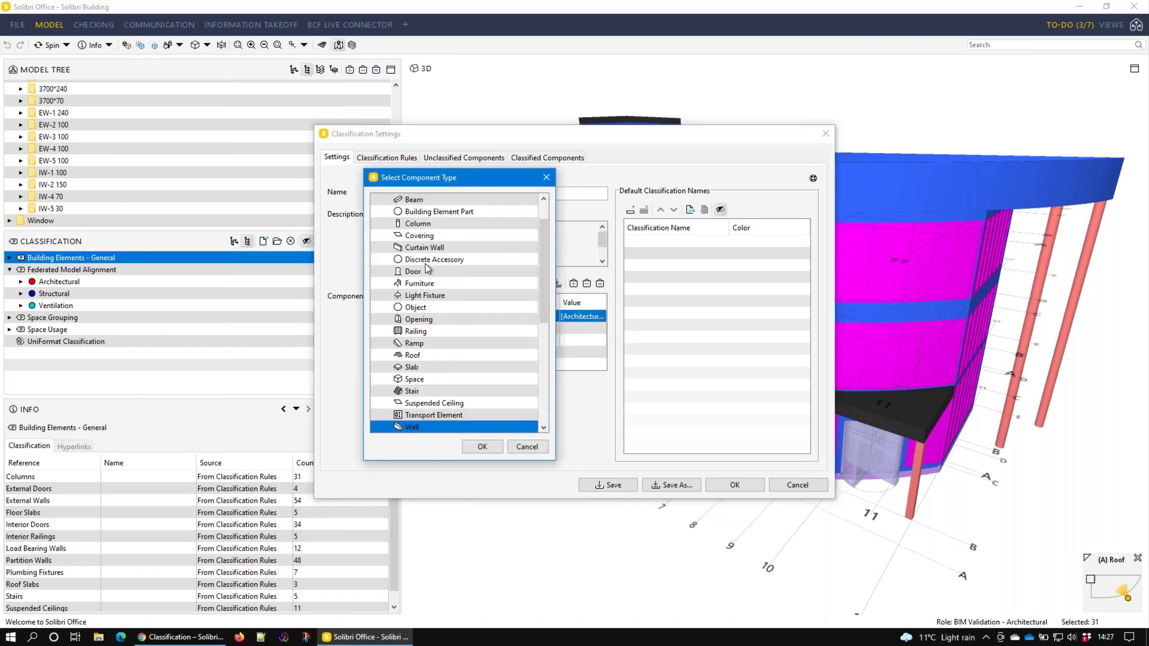
click(494, 446)
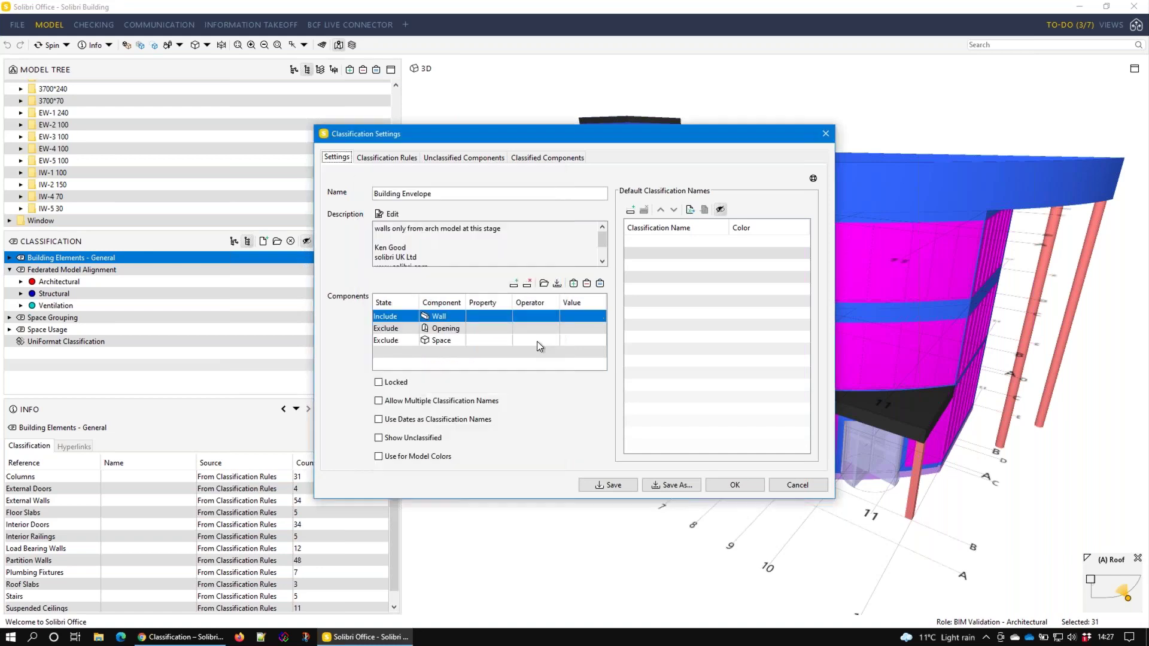
Restrict the wall row to Discipline One Of Architectural and show unclassified components
double_click(504, 320)
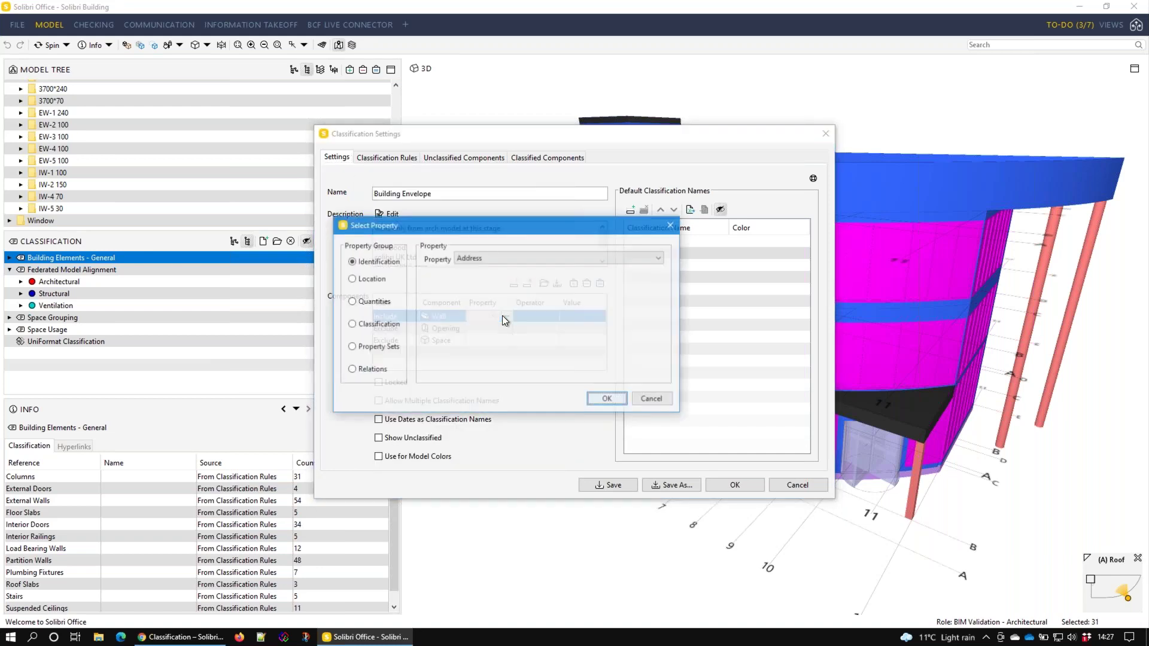
click(481, 263)
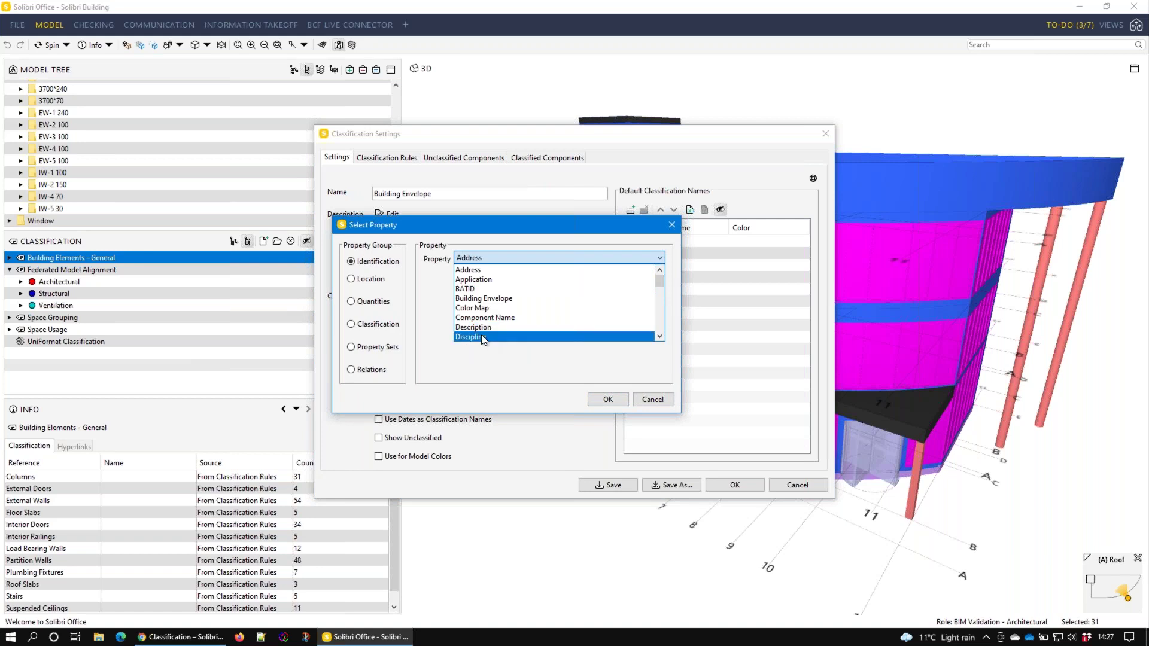
click(484, 337)
click(607, 399)
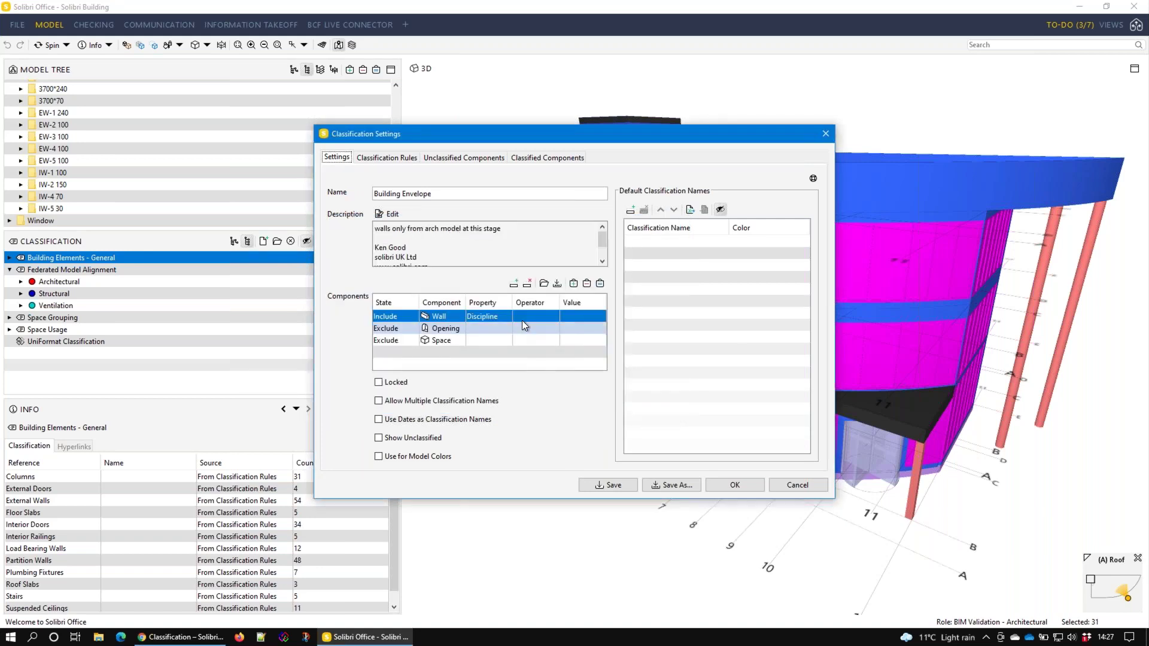
click(525, 317)
click(533, 331)
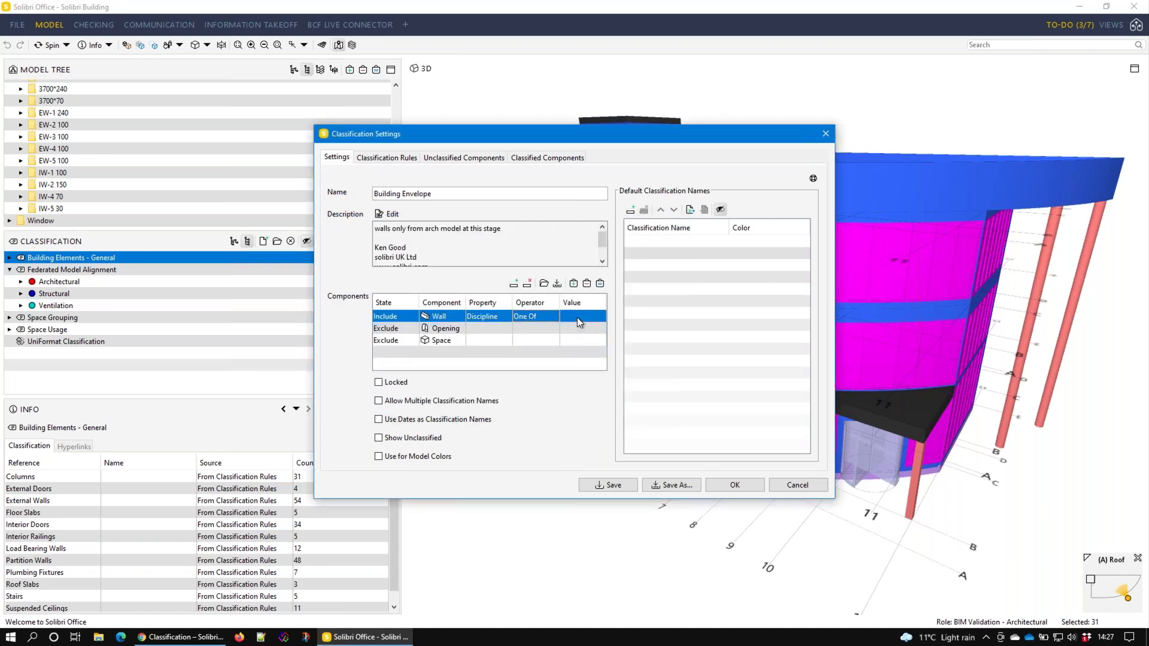
click(579, 322)
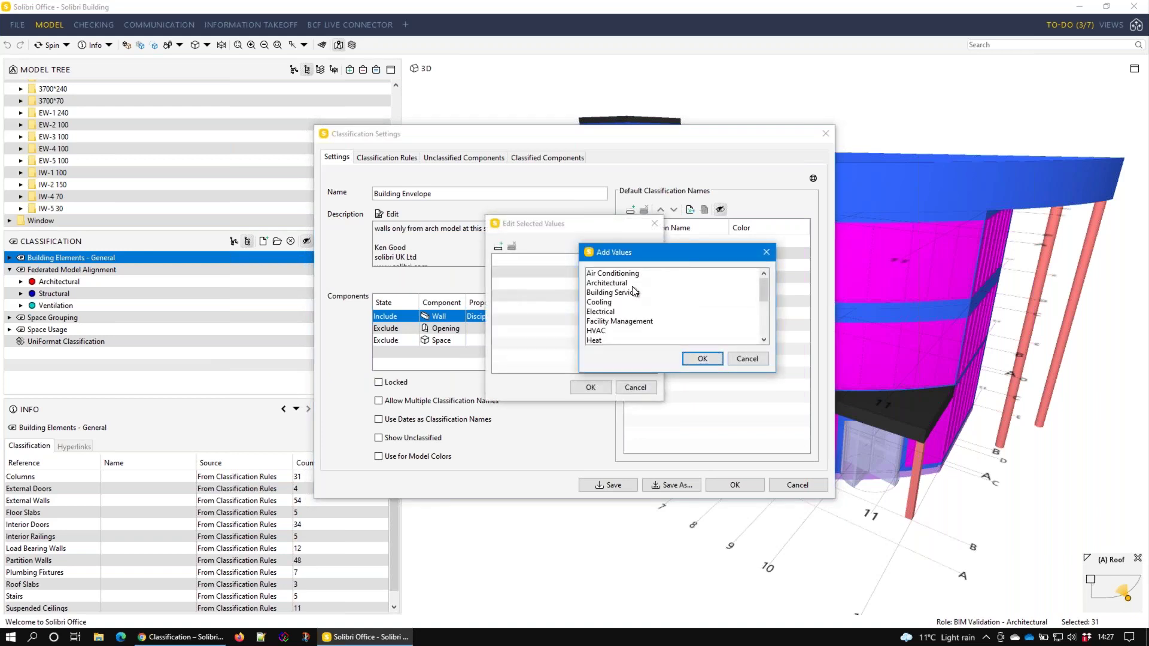
click(625, 283)
click(702, 358)
click(590, 388)
click(404, 442)
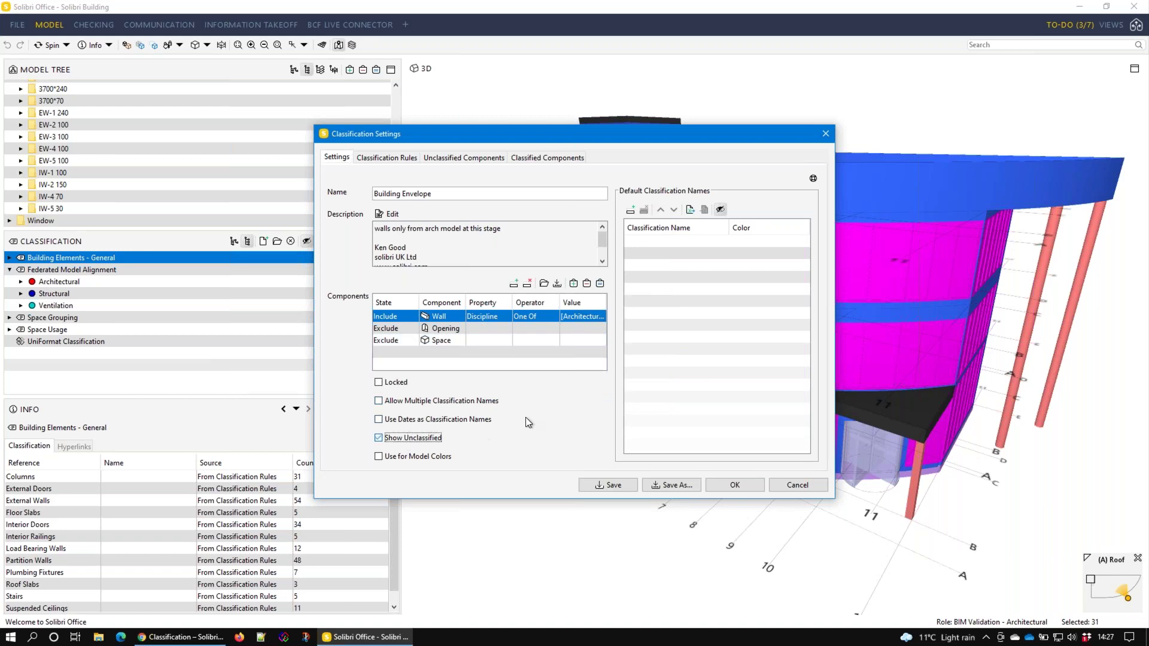
Add External above Internal as the default classification names
click(629, 213)
double_click(648, 241)
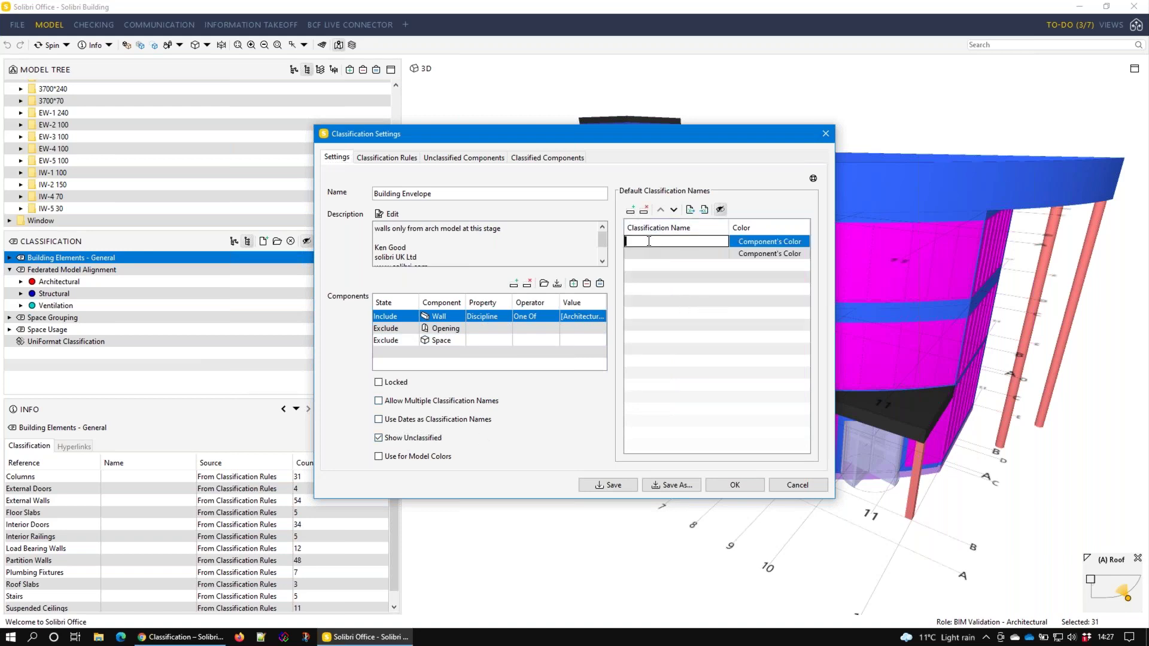
text(External)
click(648, 255)
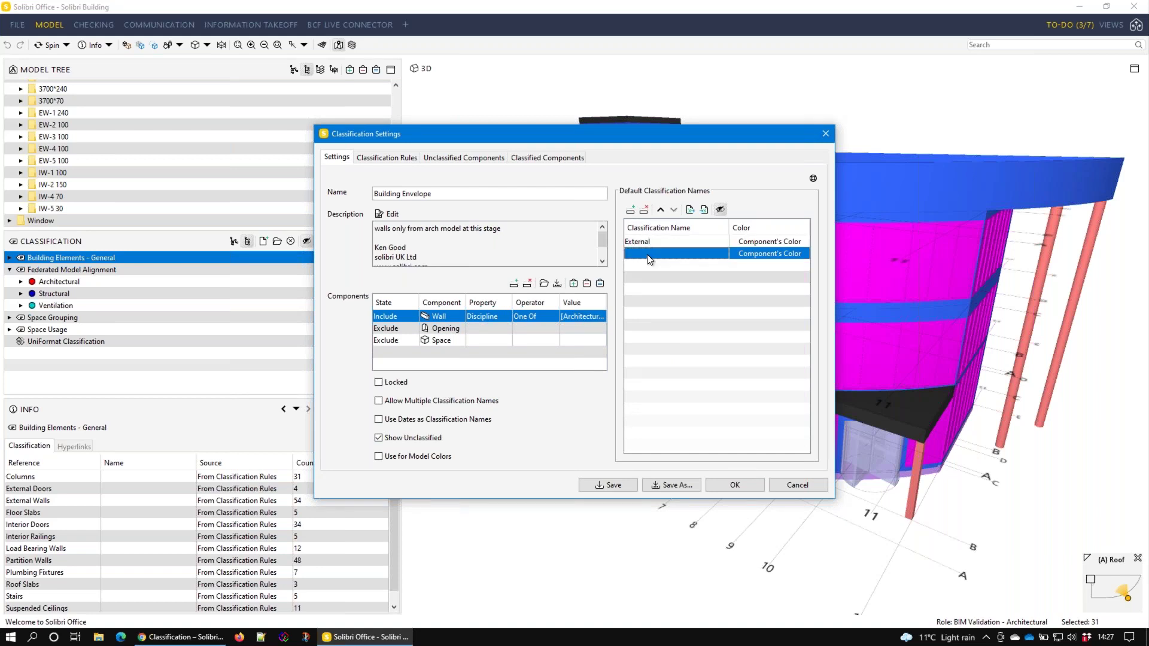
double_click(648, 256)
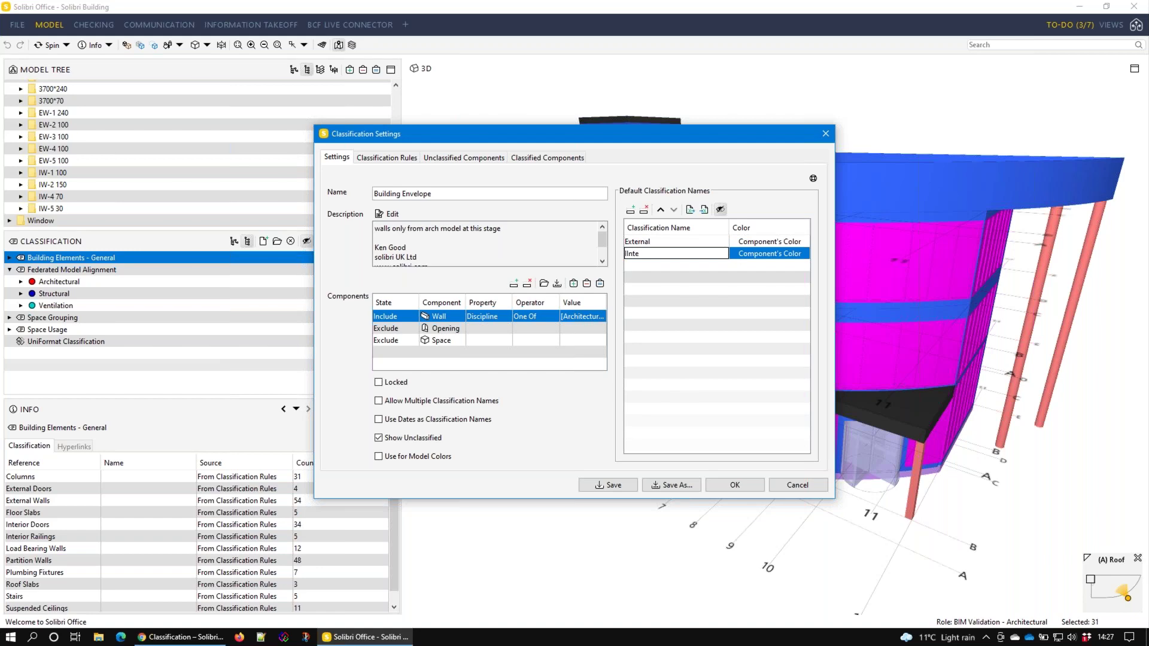
key(Return)
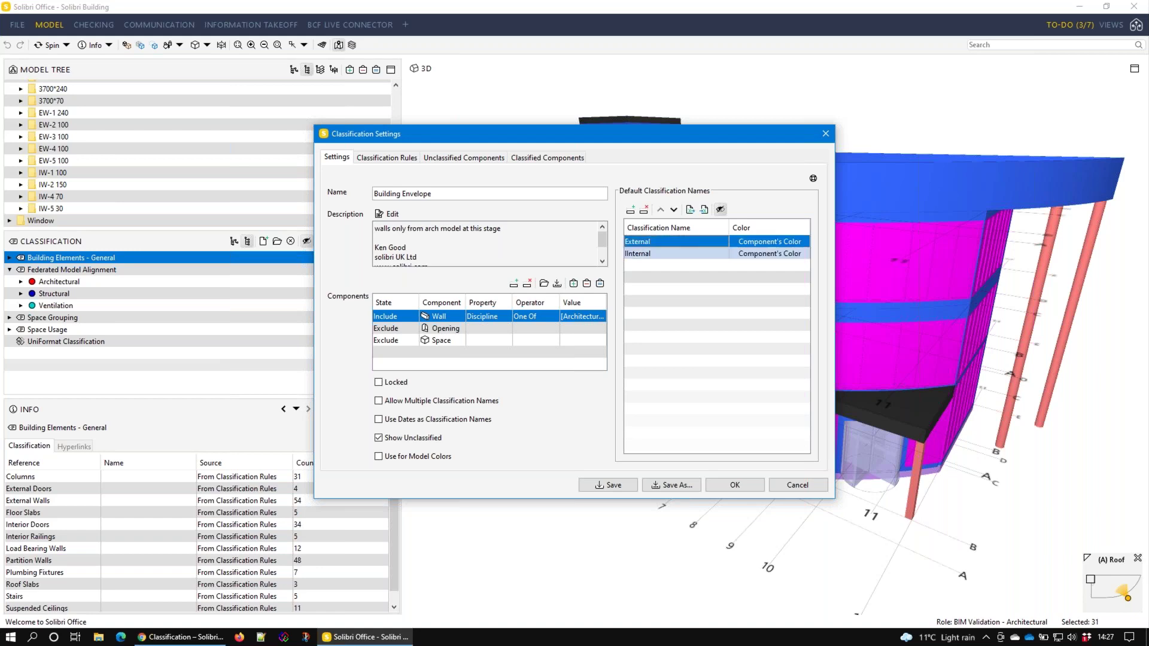
click(646, 242)
click(647, 242)
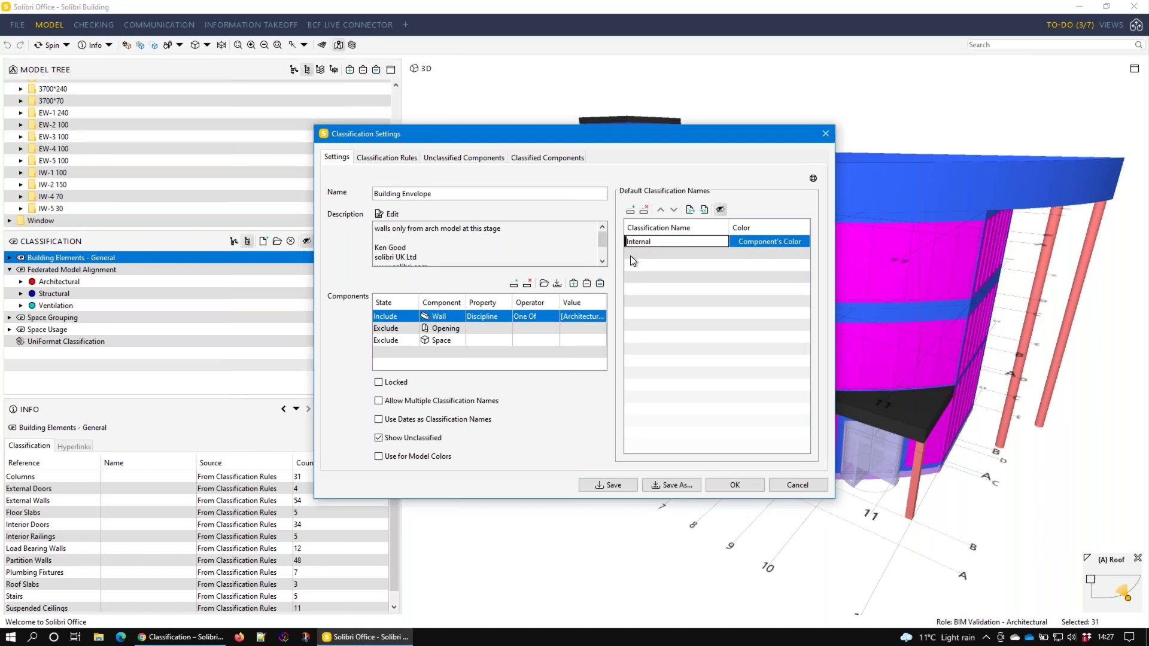
key(Return)
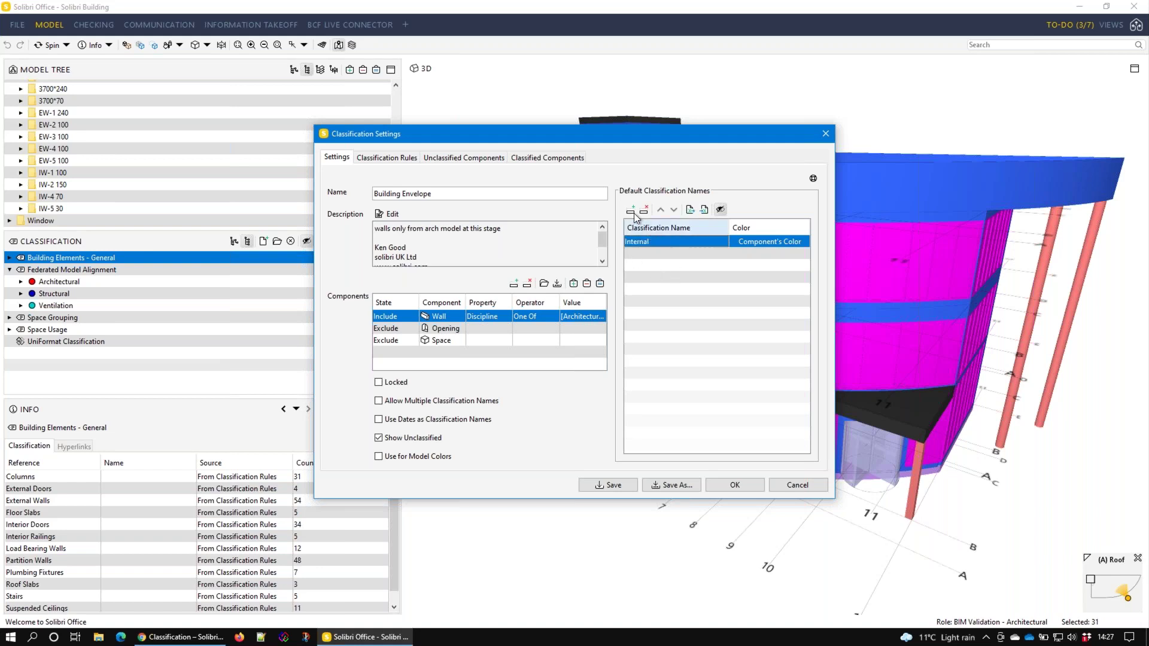
click(631, 210)
text(External)
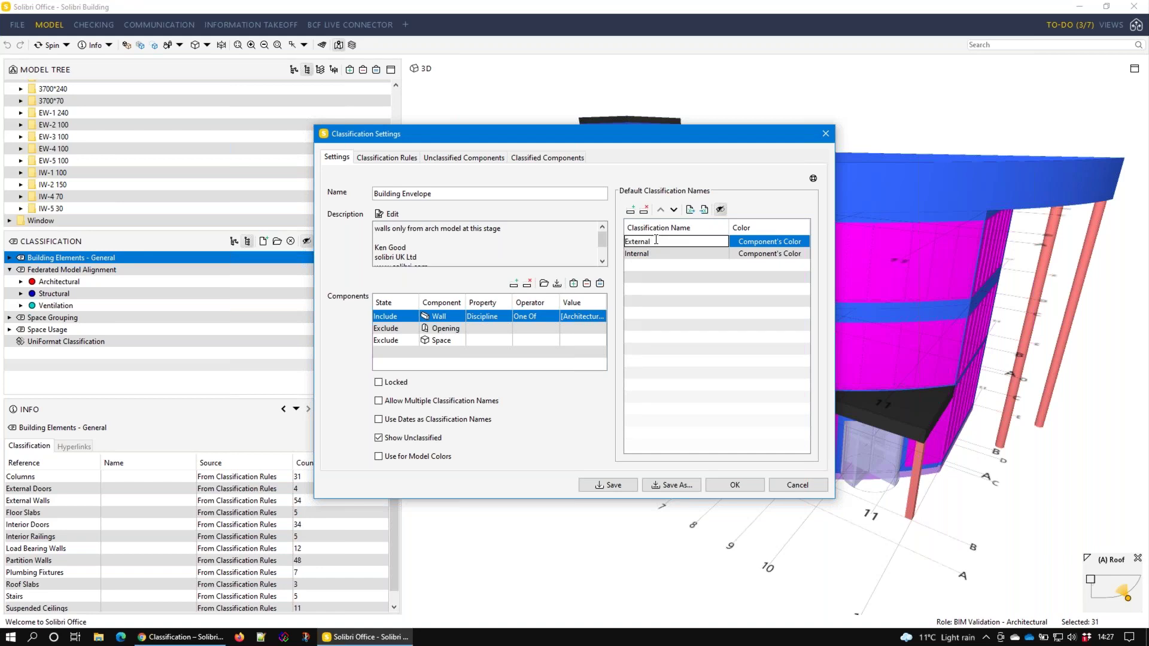
key(Return)
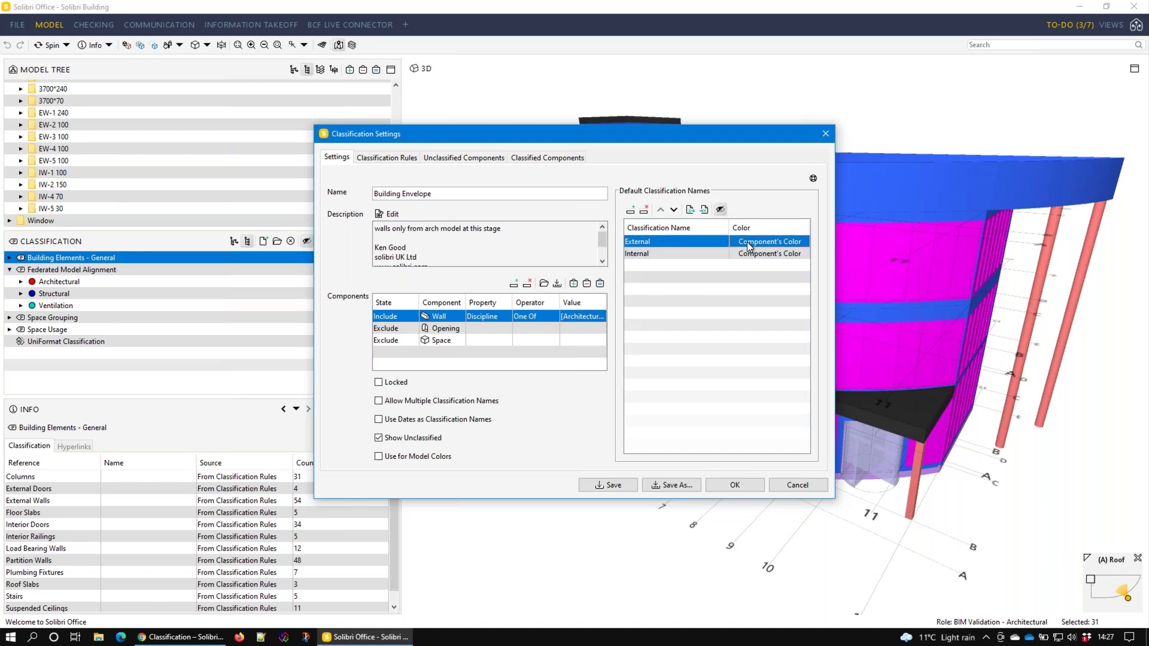
Colour the External name magenta and the Internal name orange
click(748, 247)
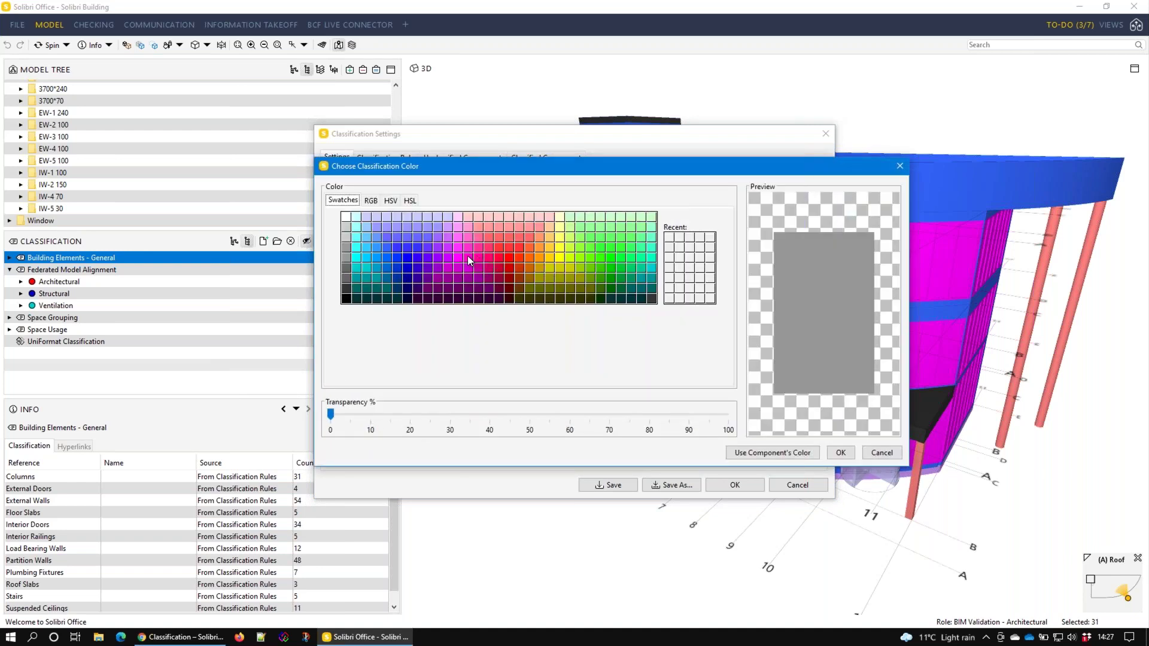
click(468, 261)
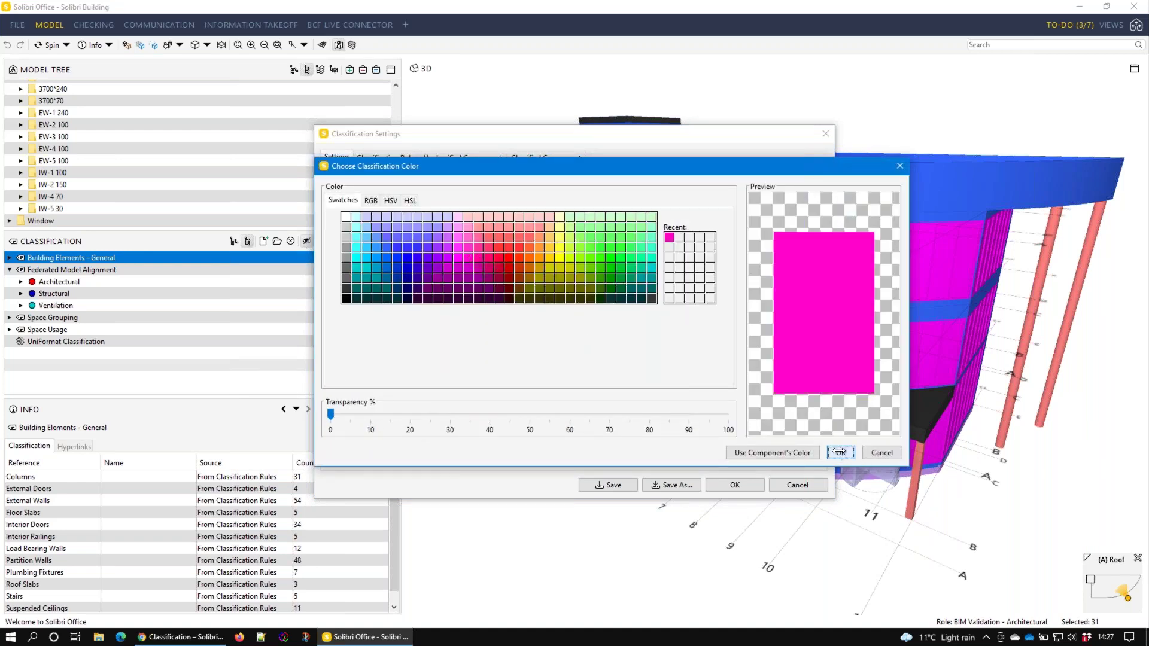
click(840, 451)
click(754, 257)
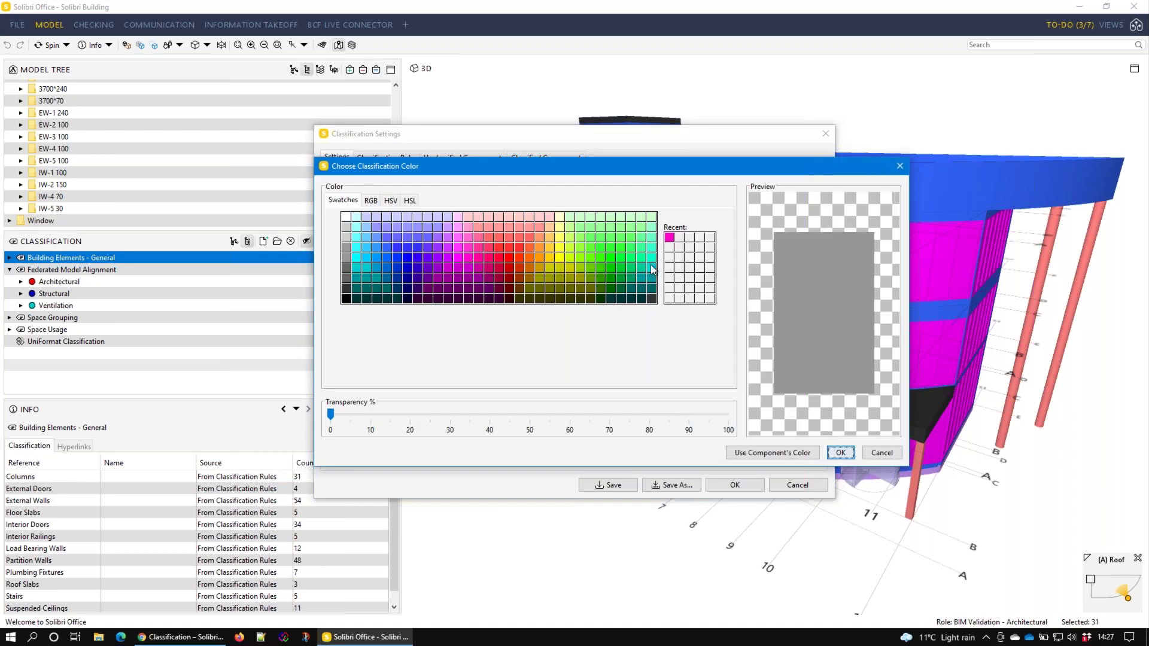
click(540, 257)
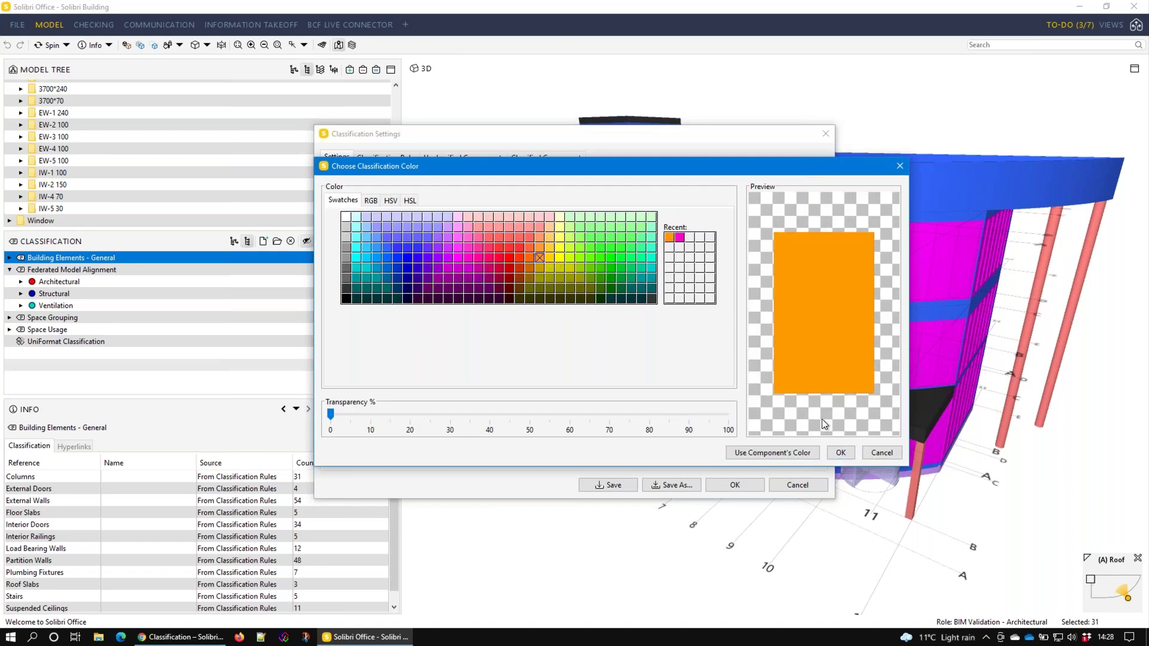
click(840, 452)
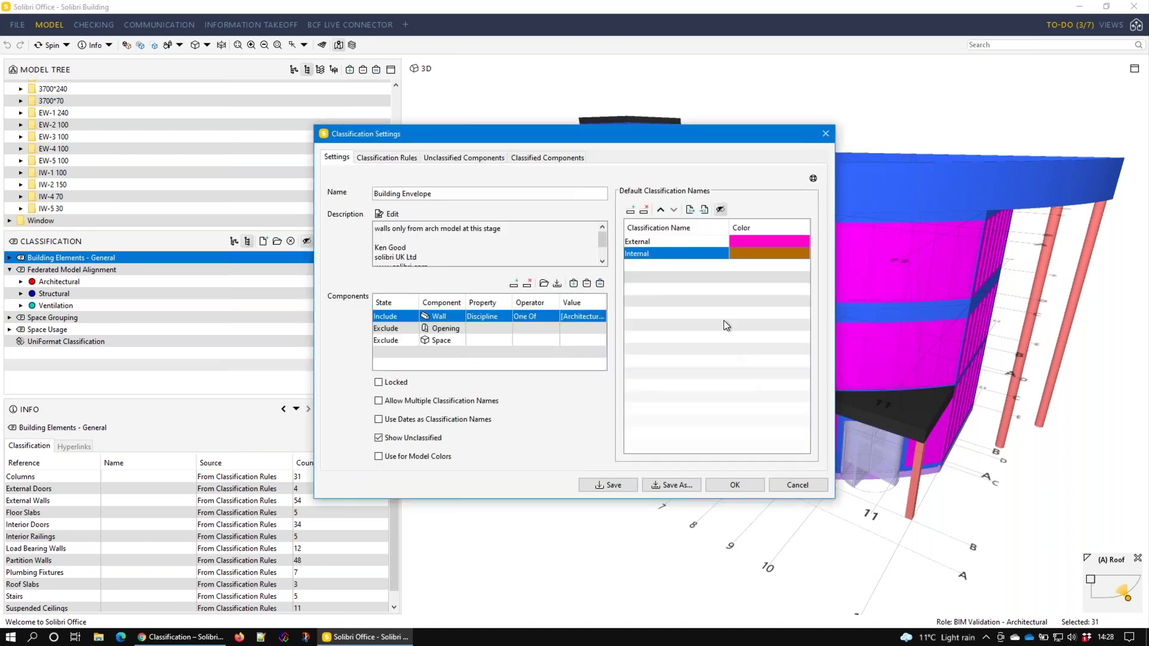
click(378, 158)
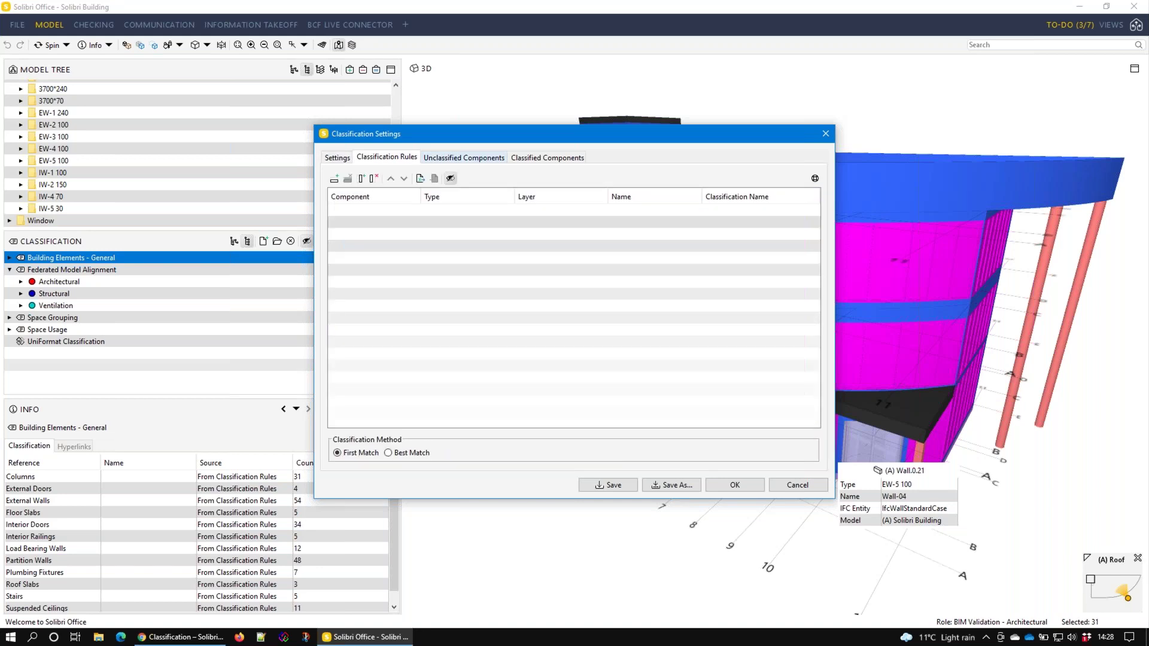
Add a first Wall rule to Building Envelope with wildcard Type, Layer and Name
click(334, 178)
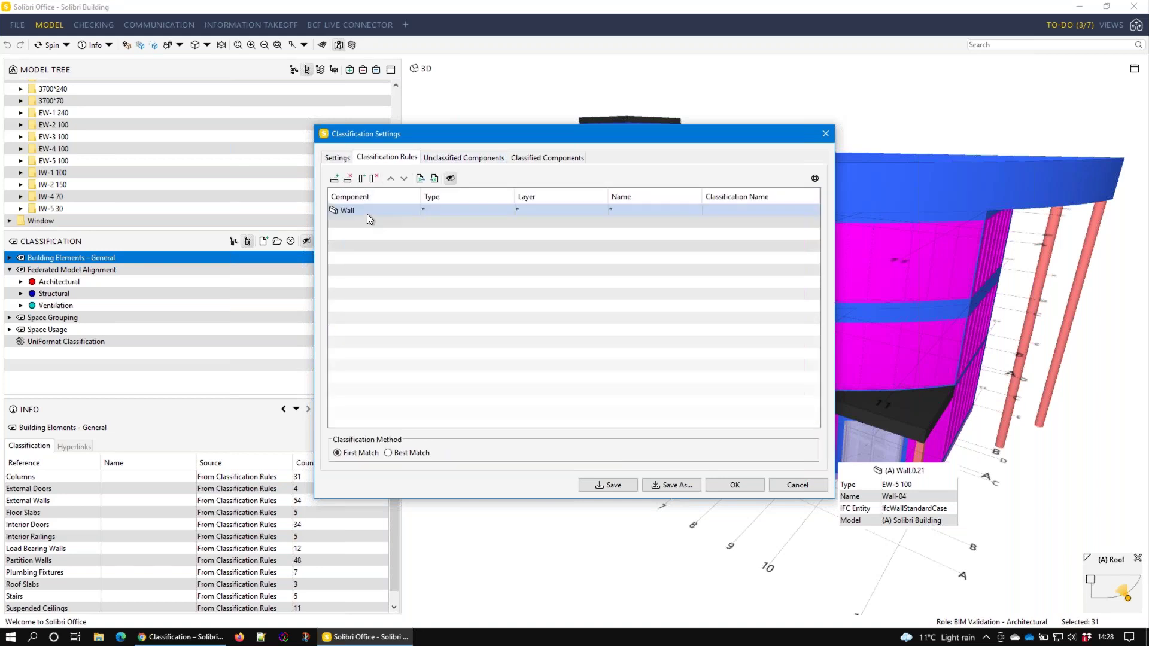
click(664, 209)
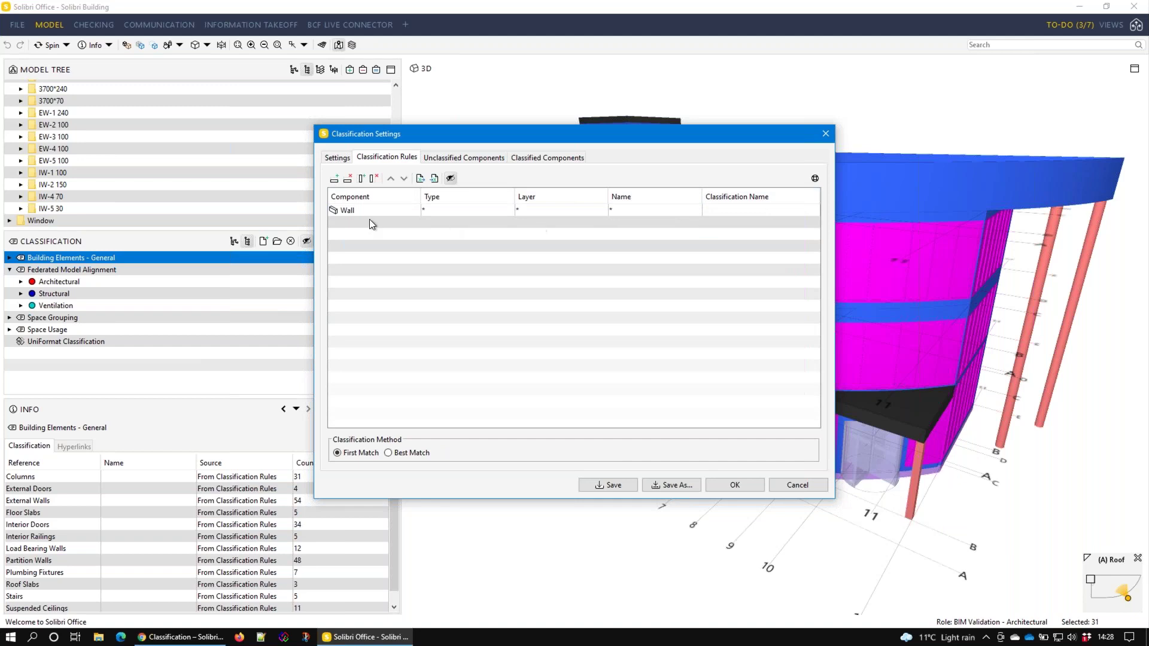
drag(709, 138, 650, 137)
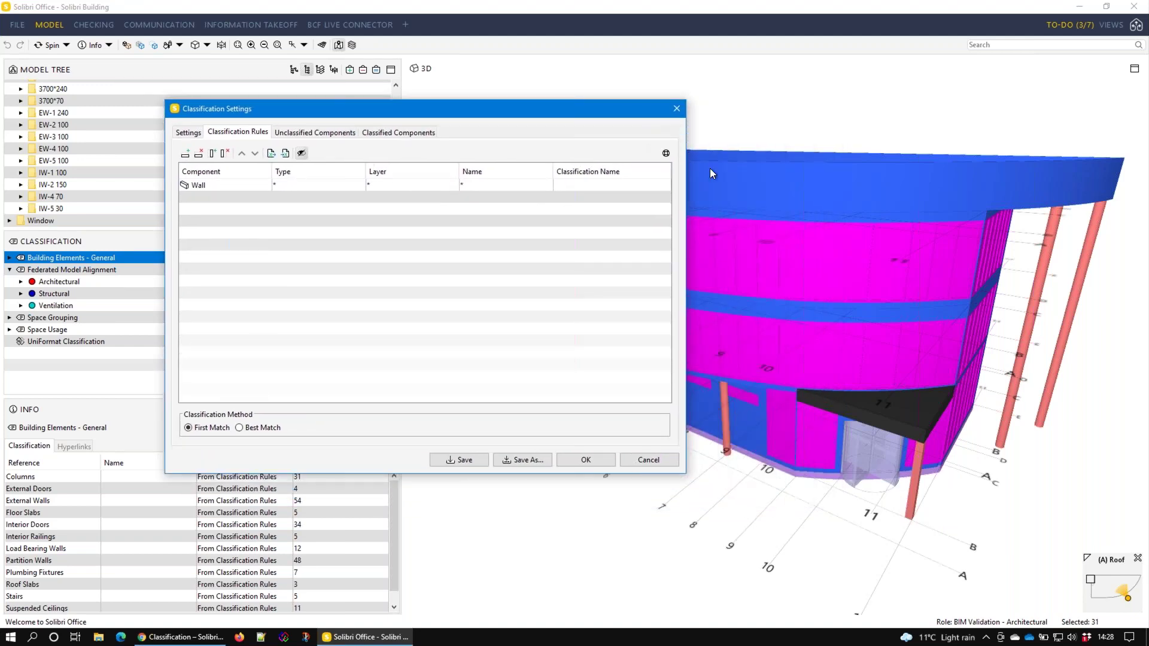
Select an external wall in the 3D view and browse its Info tabs, ending on Identification
click(794, 179)
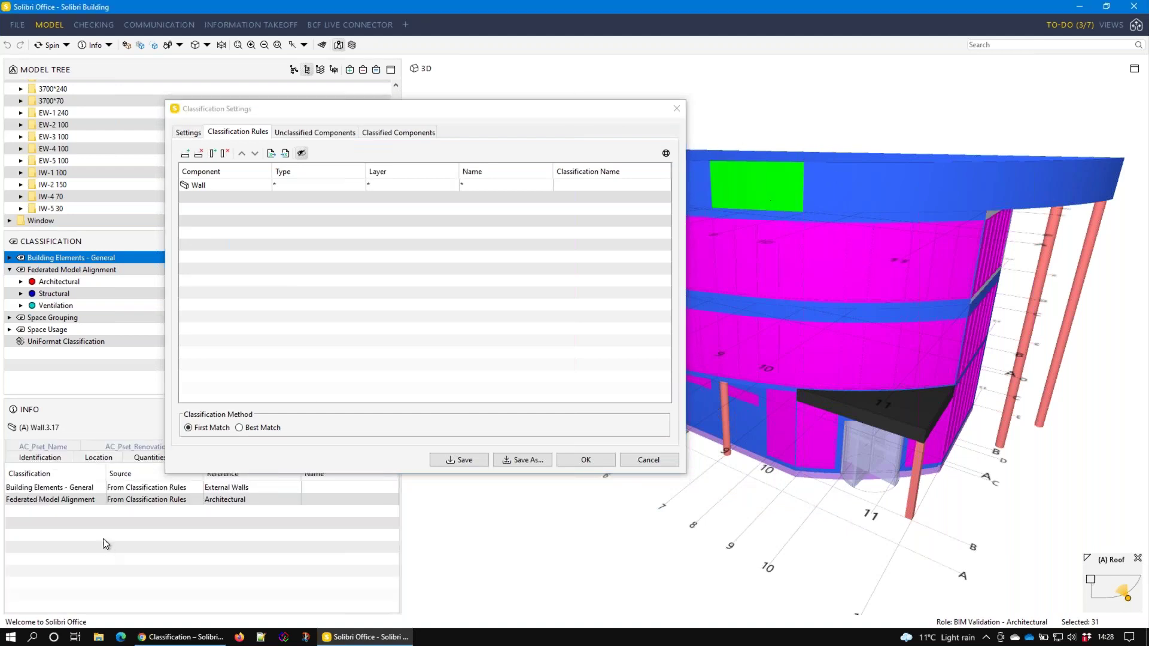
click(66, 458)
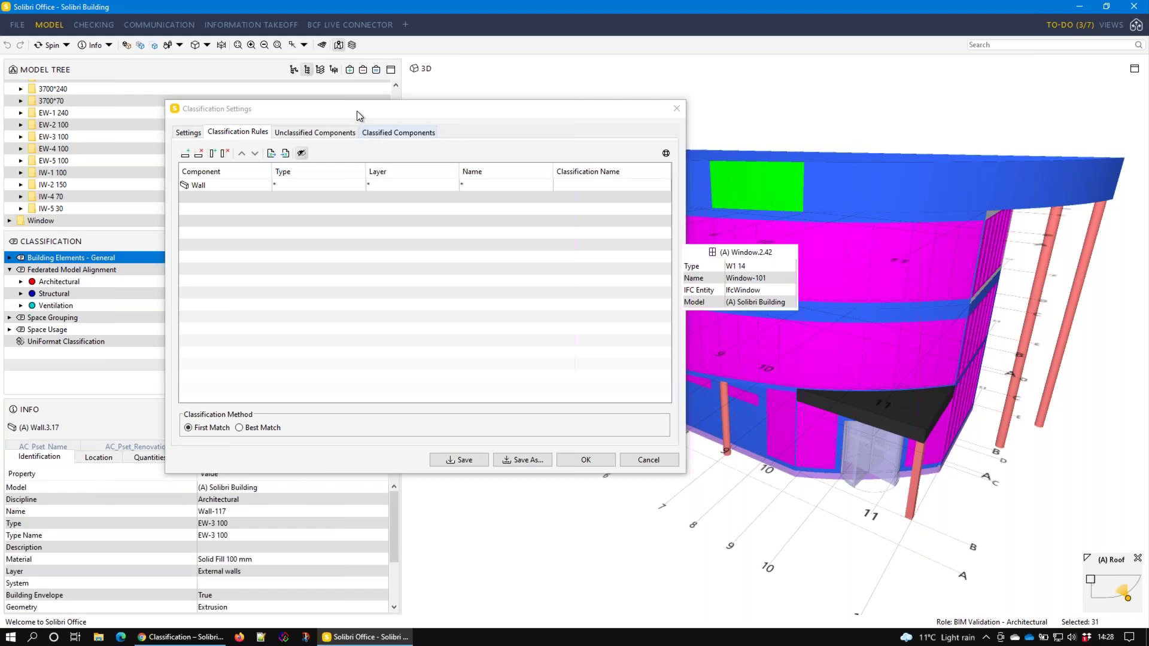
drag(357, 112, 379, 56)
click(116, 456)
click(201, 457)
click(256, 457)
click(293, 460)
click(15, 457)
click(103, 456)
click(151, 459)
click(16, 457)
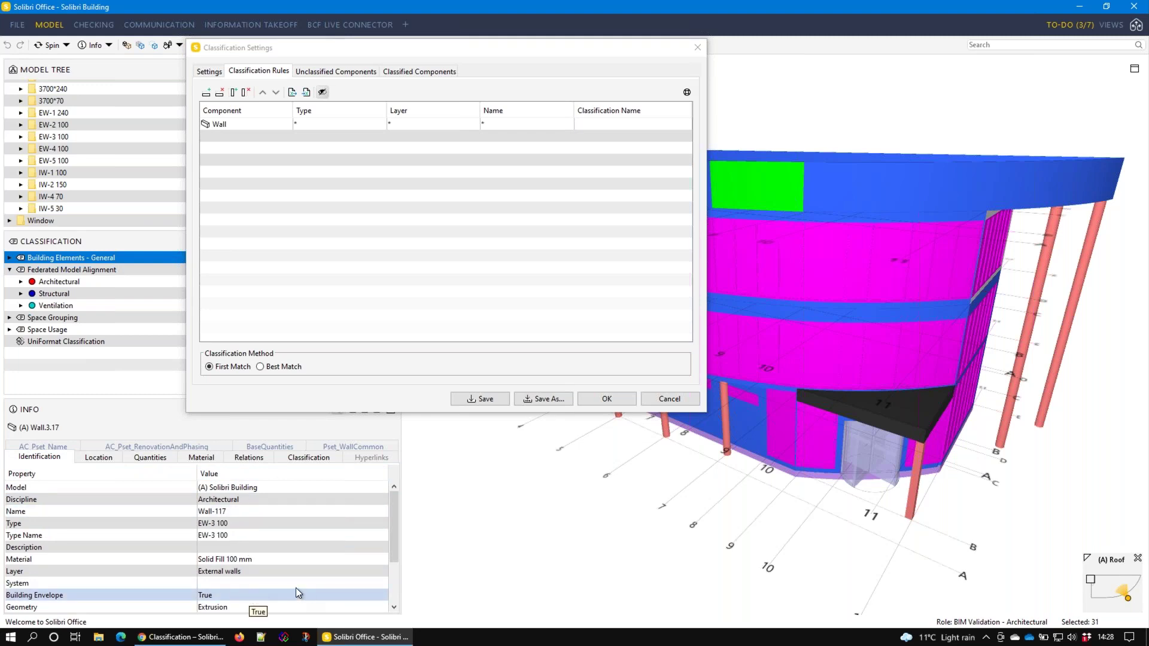
Set the Wall rule's Type to the pattern EW-*, starting from EW-5 100
double_click(379, 124)
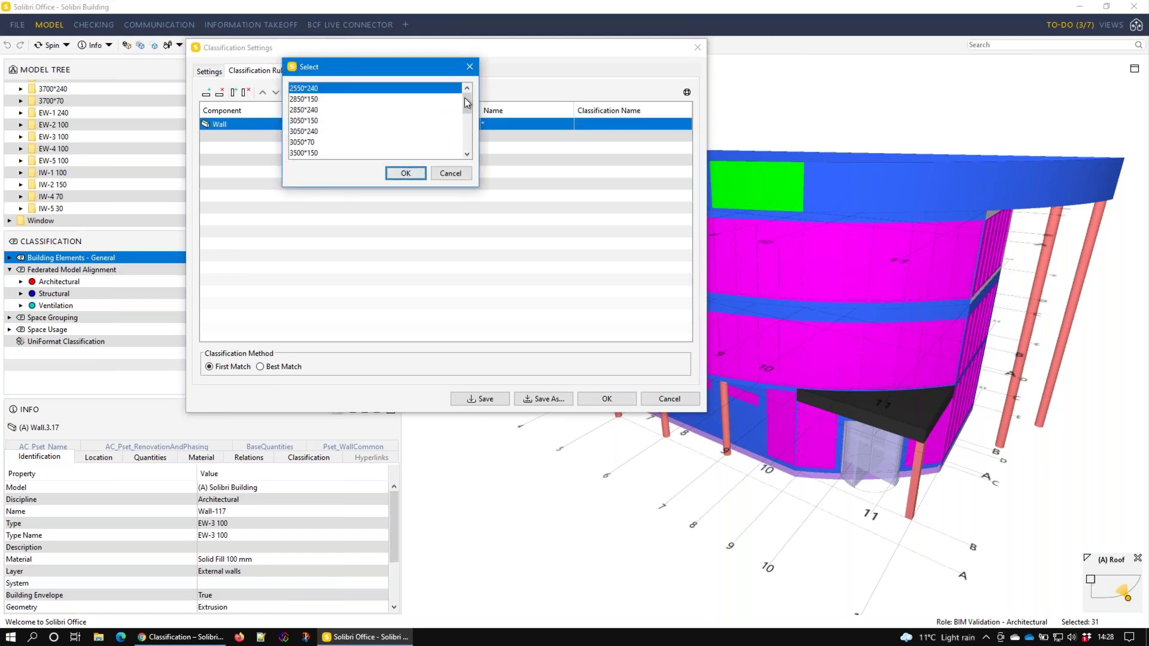
scroll(375, 114, down, 5)
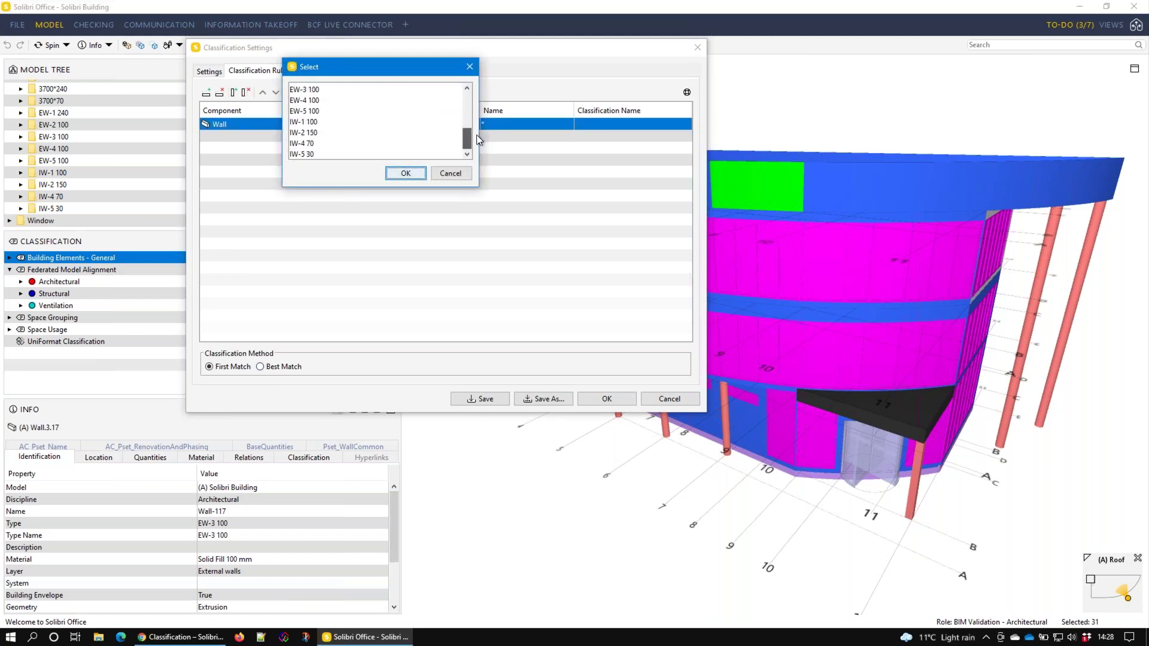
click(336, 110)
click(406, 174)
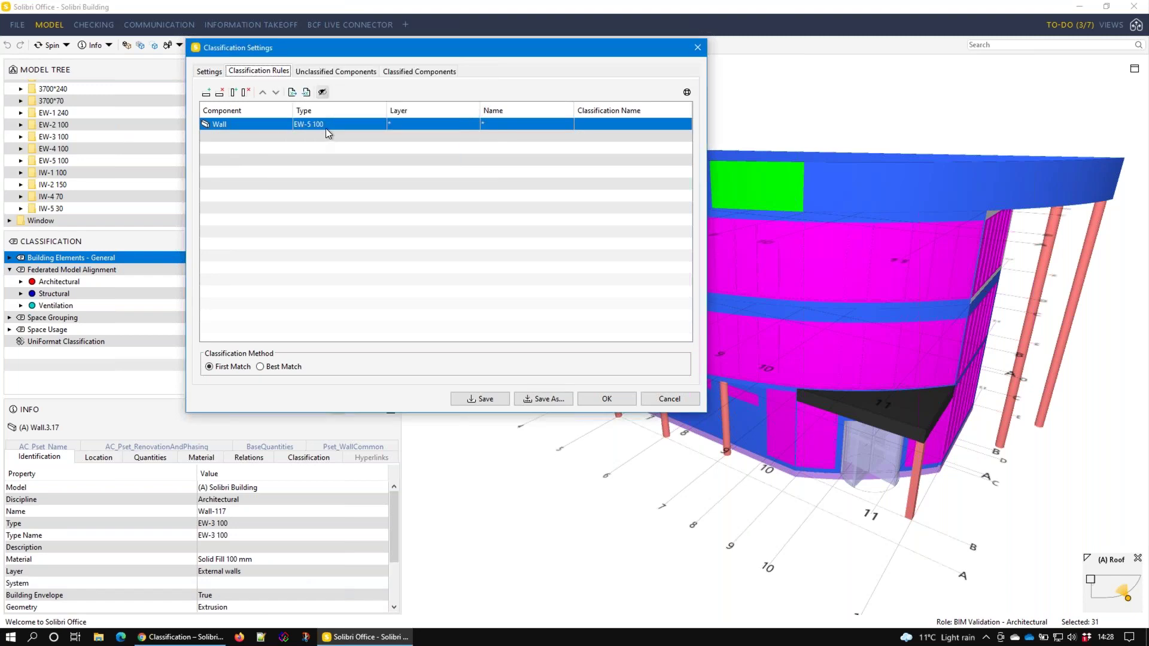
double_click(332, 124)
key(BackSpace)
key(BackSpace)
key(BackSpace)
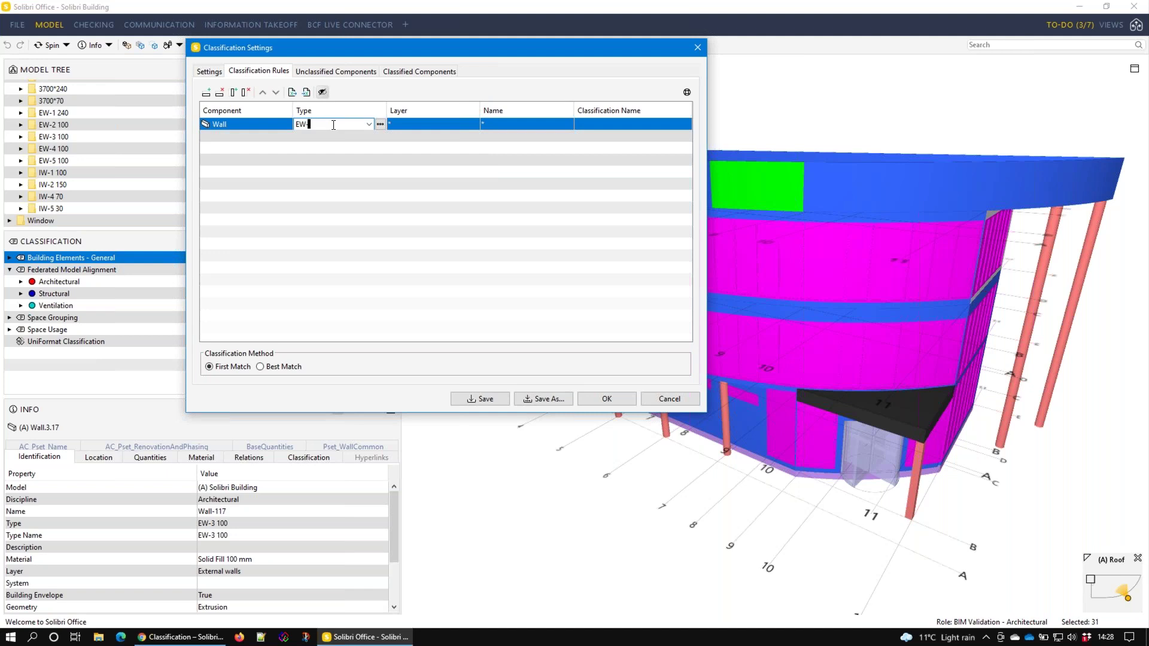
text(*)
click(362, 162)
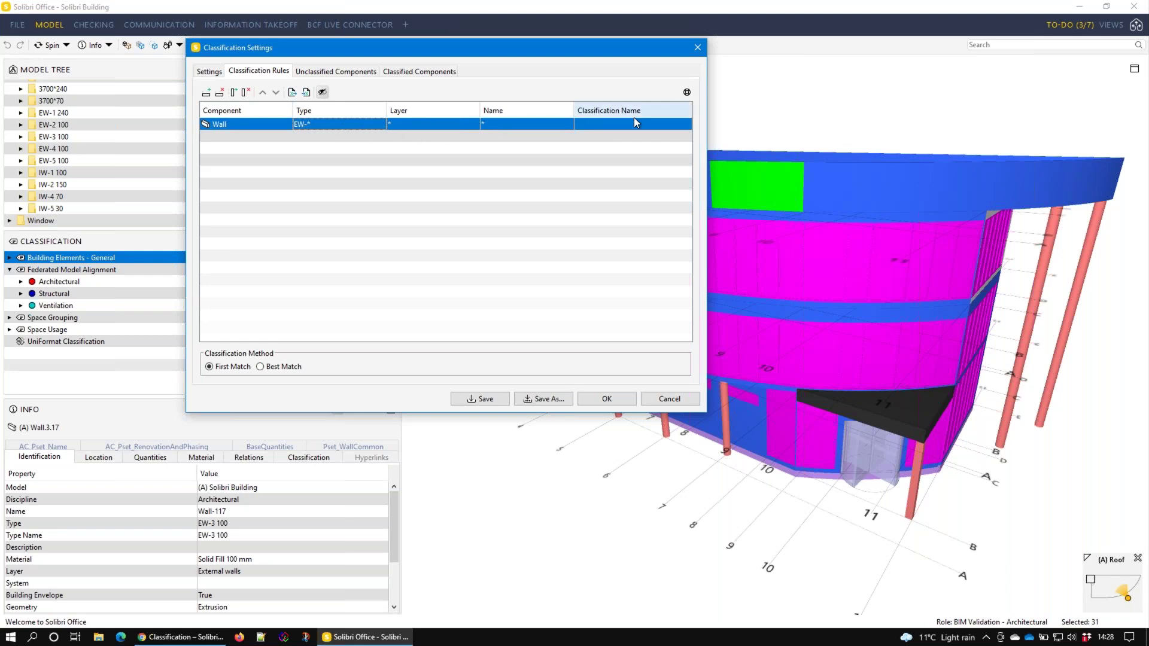
Classify the EW-* walls as External and duplicate the rule
click(673, 124)
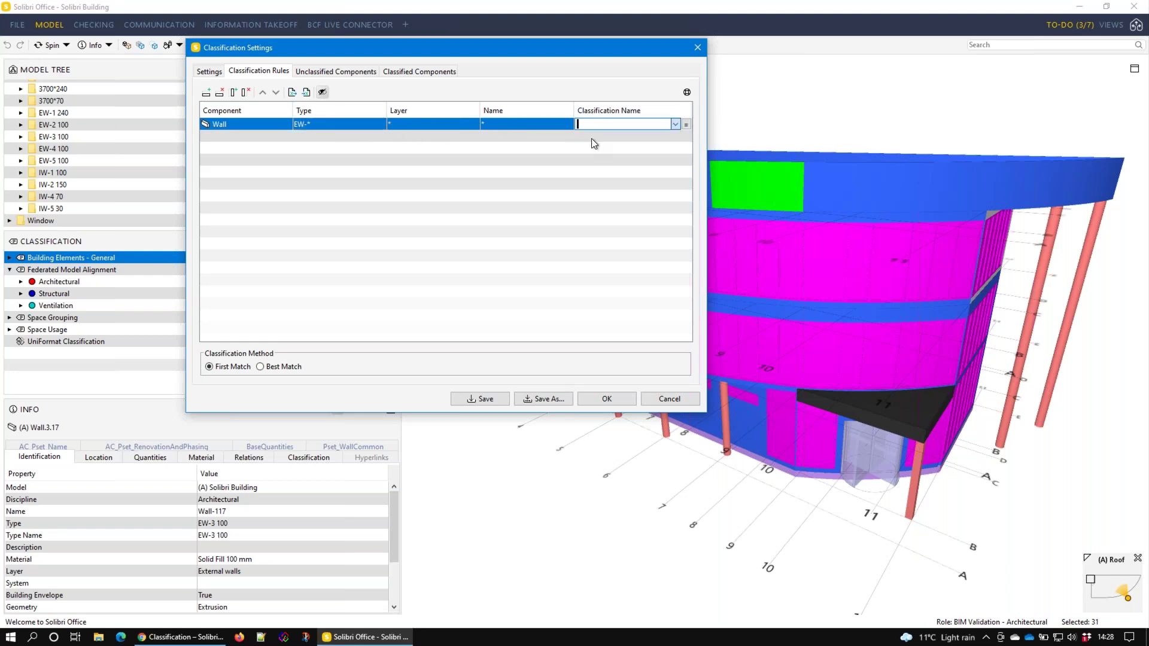
click(630, 137)
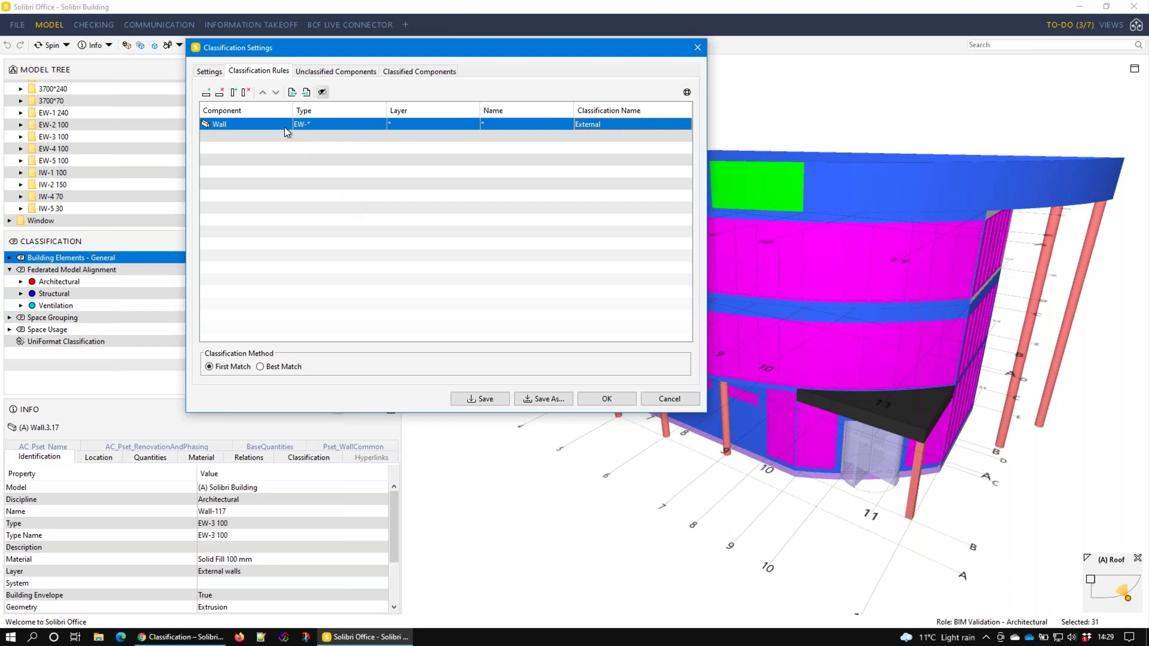
click(207, 93)
Change the second rule's Type to the pattern IW-*, starting from IW-2 150
double_click(338, 136)
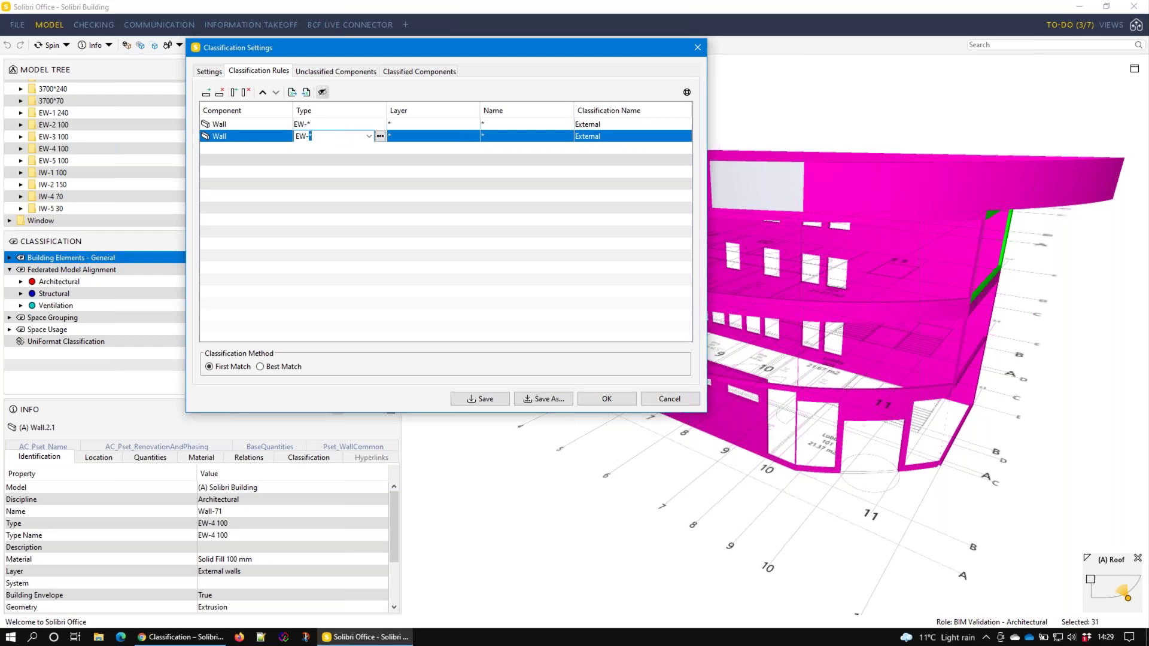
click(380, 136)
scroll(284, 142, down, 2)
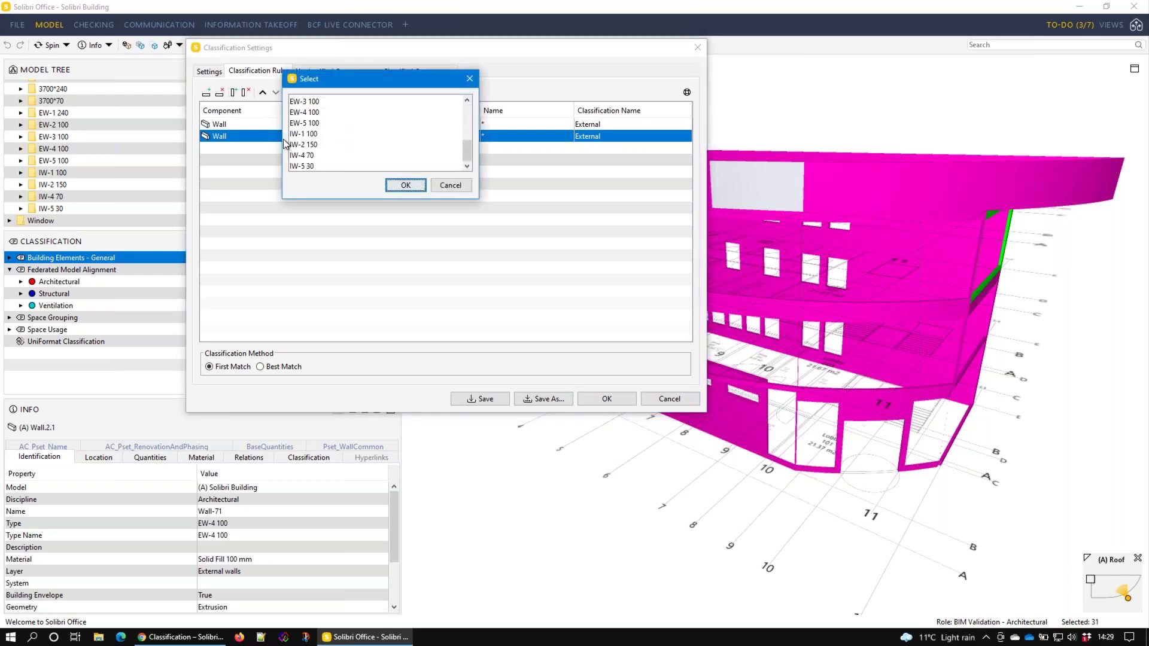
click(311, 145)
click(421, 183)
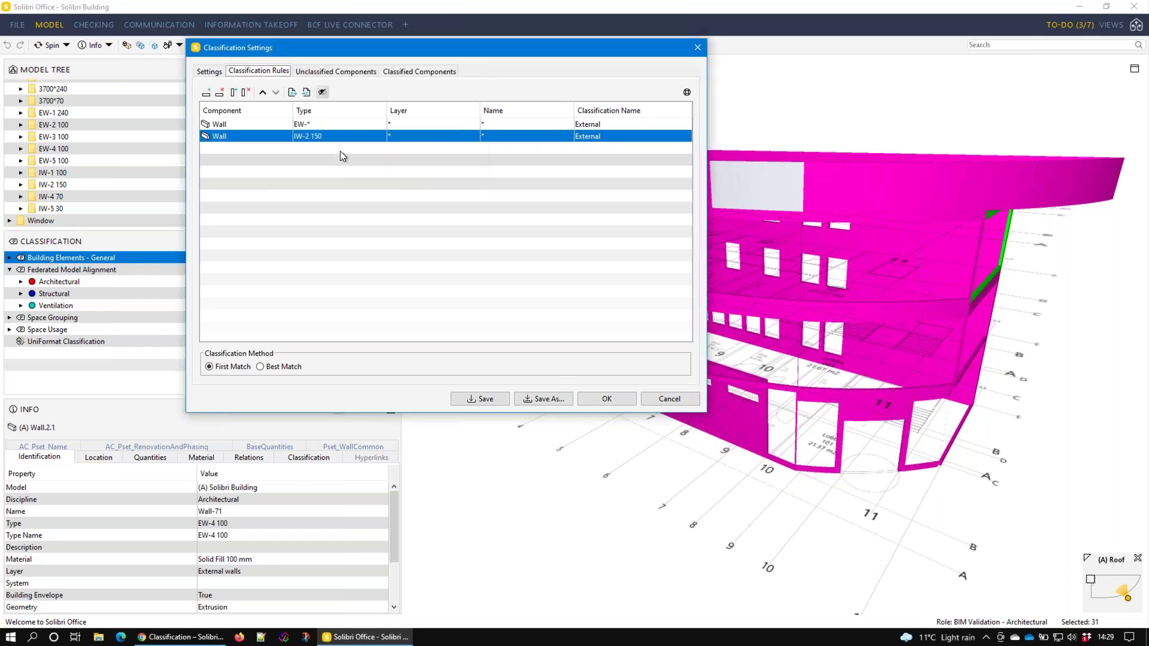
double_click(345, 136)
key(BackSpace)
key(BackSpace)
key(BackSpace)
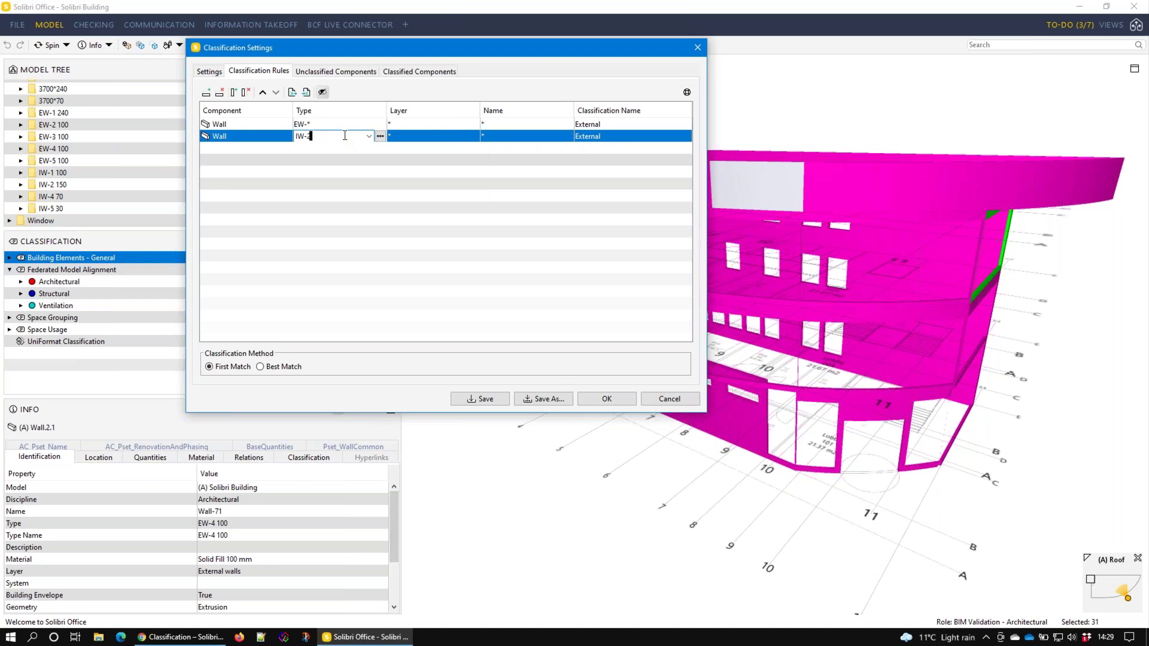
text(*)
click(635, 135)
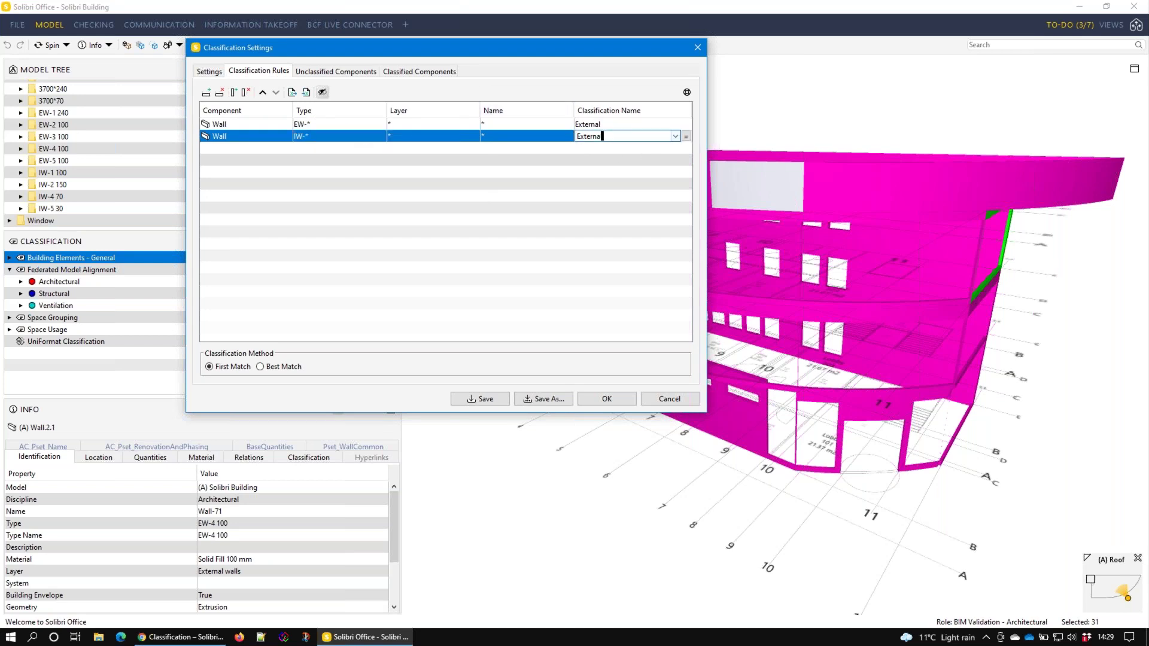
Classify IW-* walls as Internal, apply, and expand Building Envelope's External and Internal groups
click(675, 135)
click(638, 157)
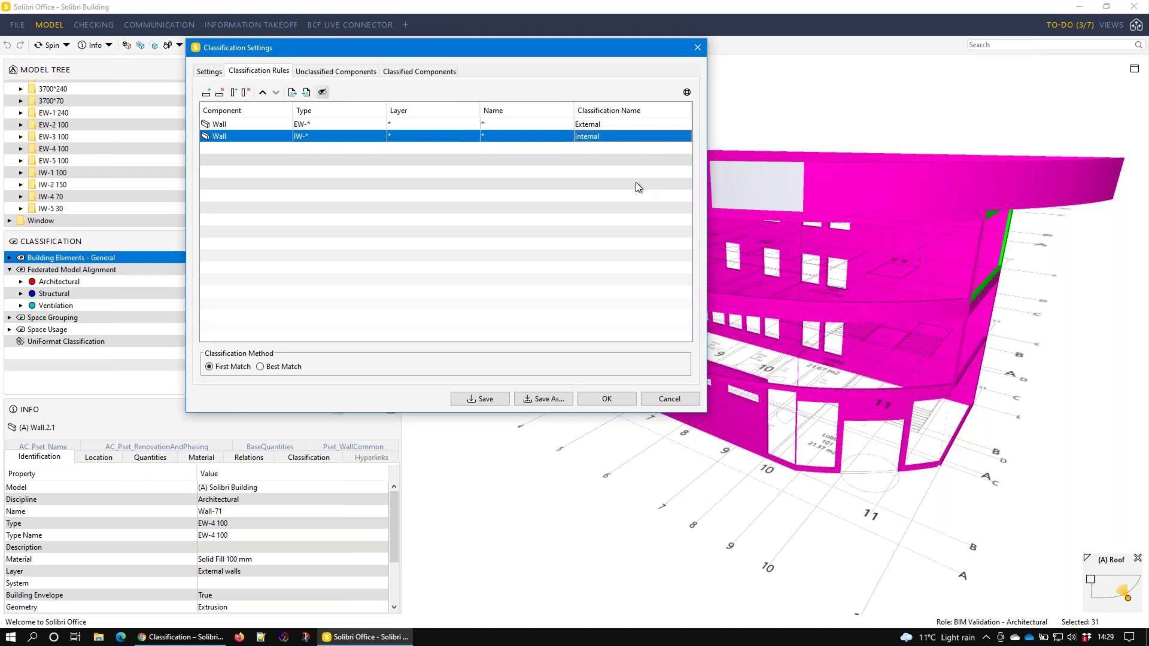
click(607, 395)
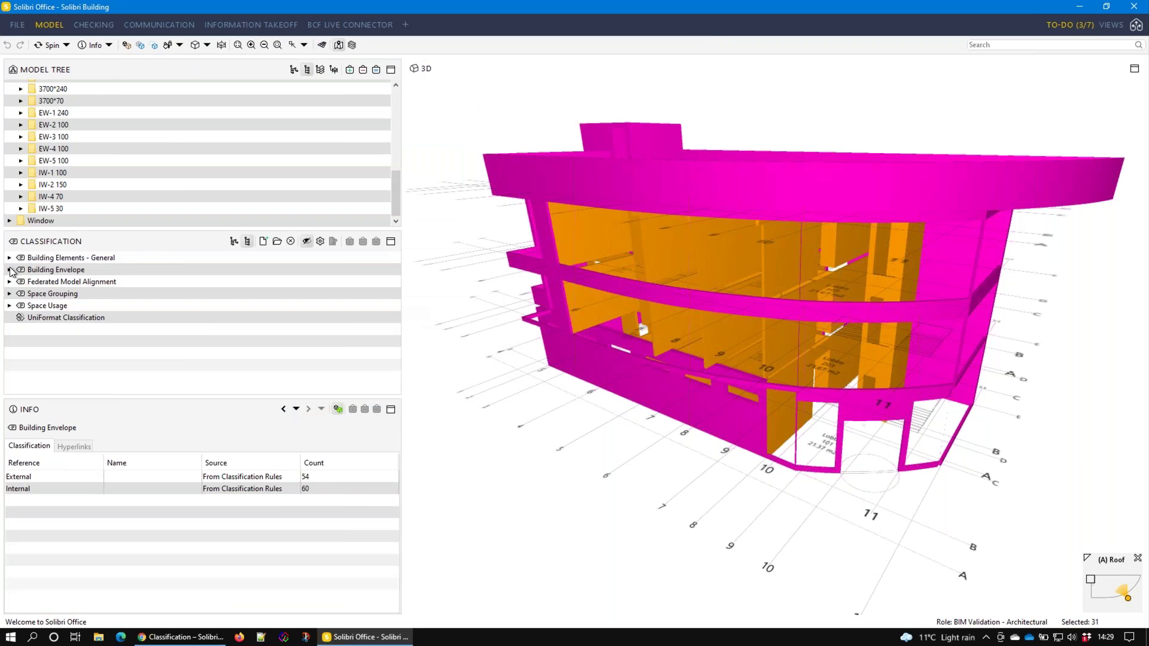
click(10, 269)
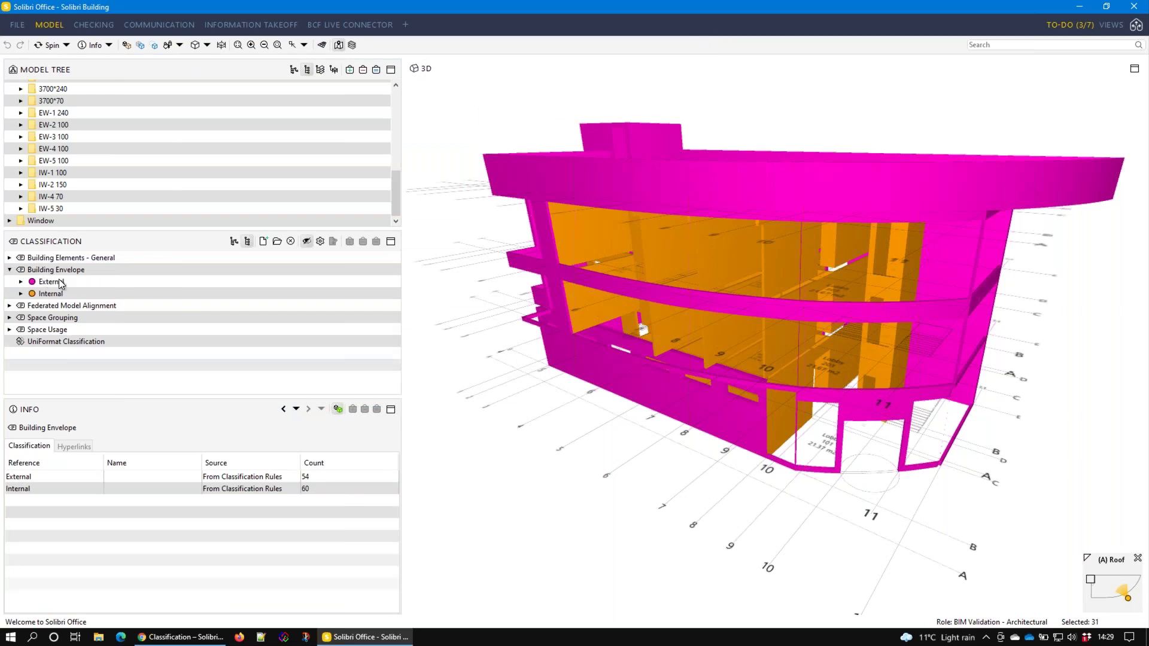
Review the External and Internal wall groups, then restrict the EW-* rule to the External walls layer
click(60, 282)
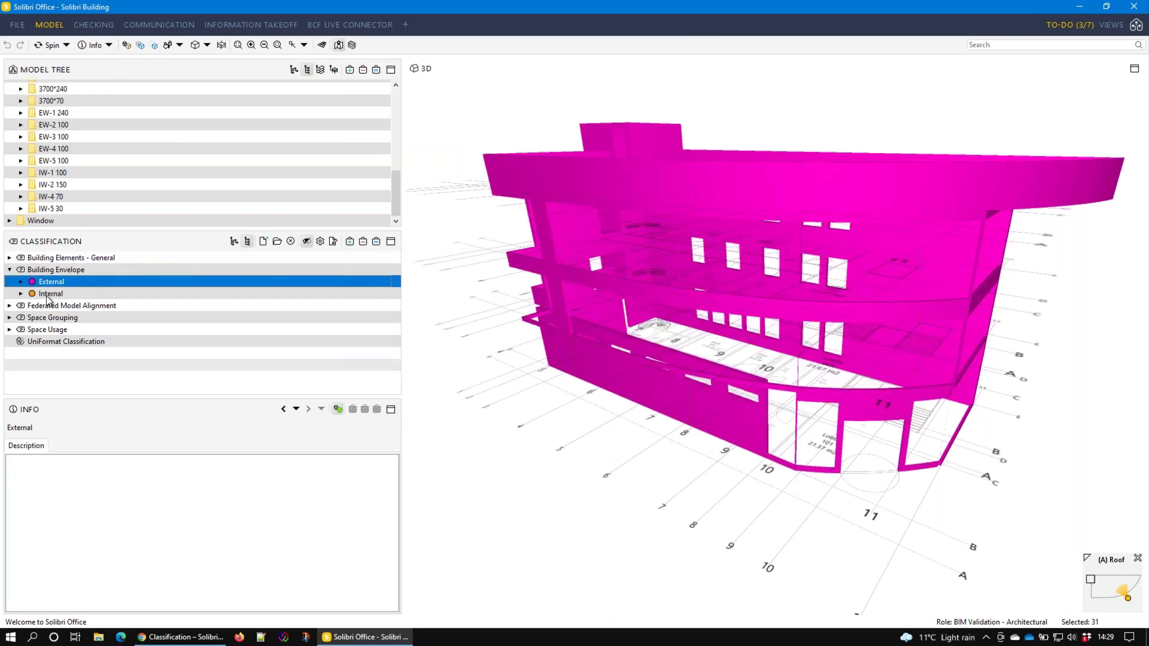
click(50, 294)
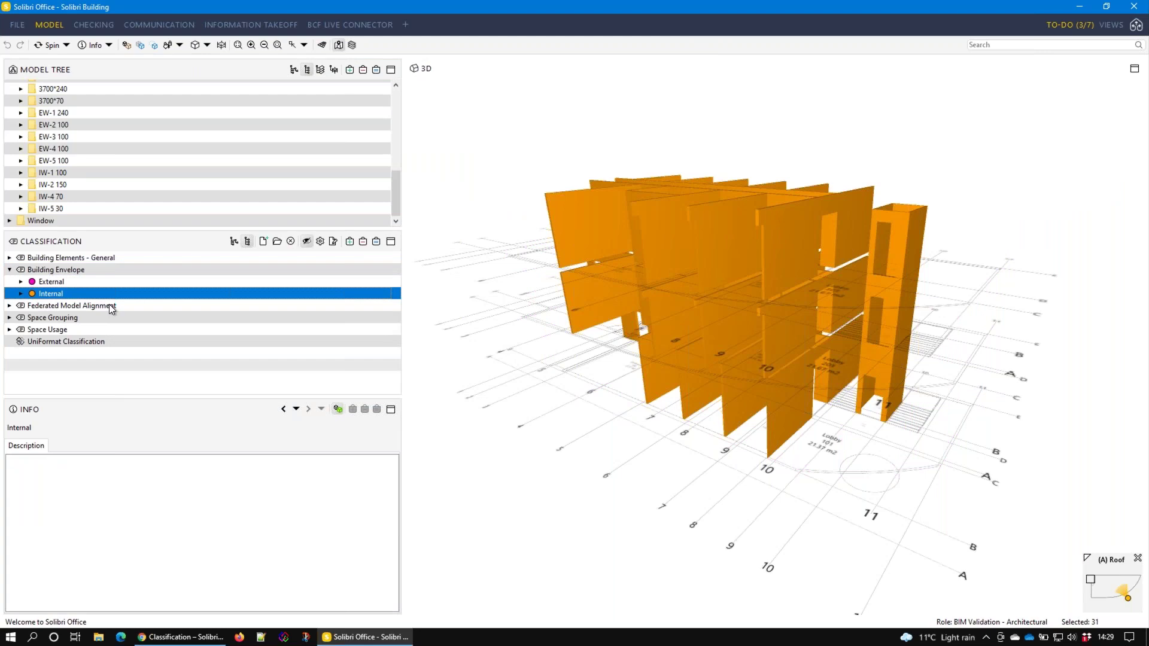
click(320, 242)
click(525, 211)
click(525, 210)
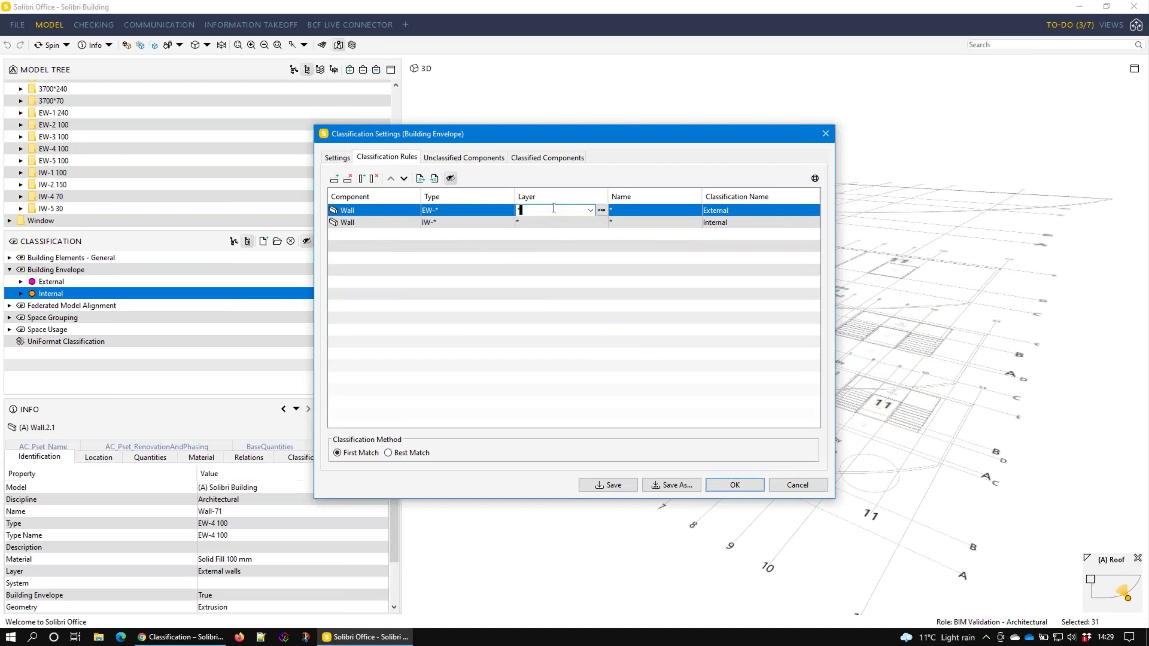
click(600, 211)
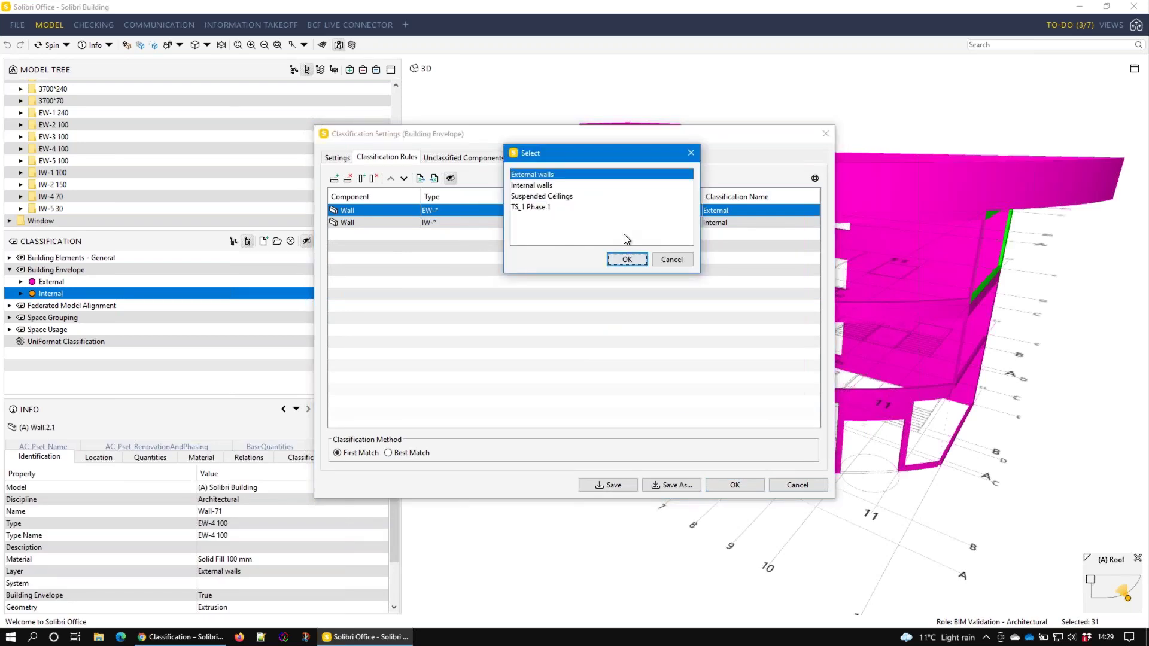
click(627, 259)
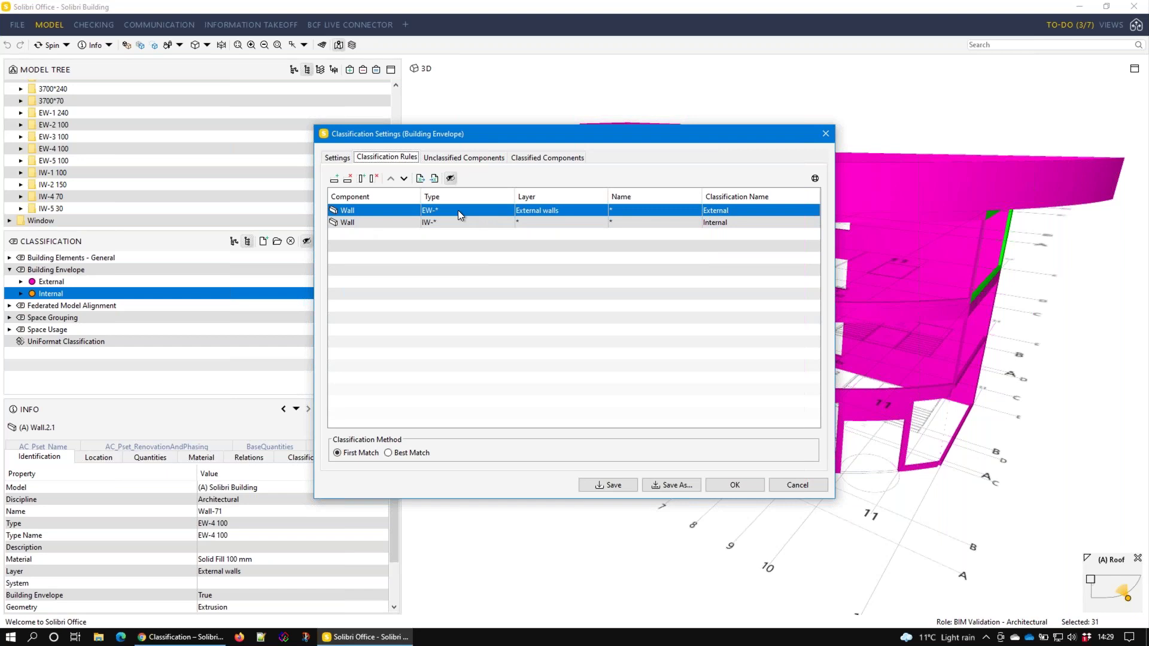
Restrict the IW-* rule to the Internal walls layer
click(591, 222)
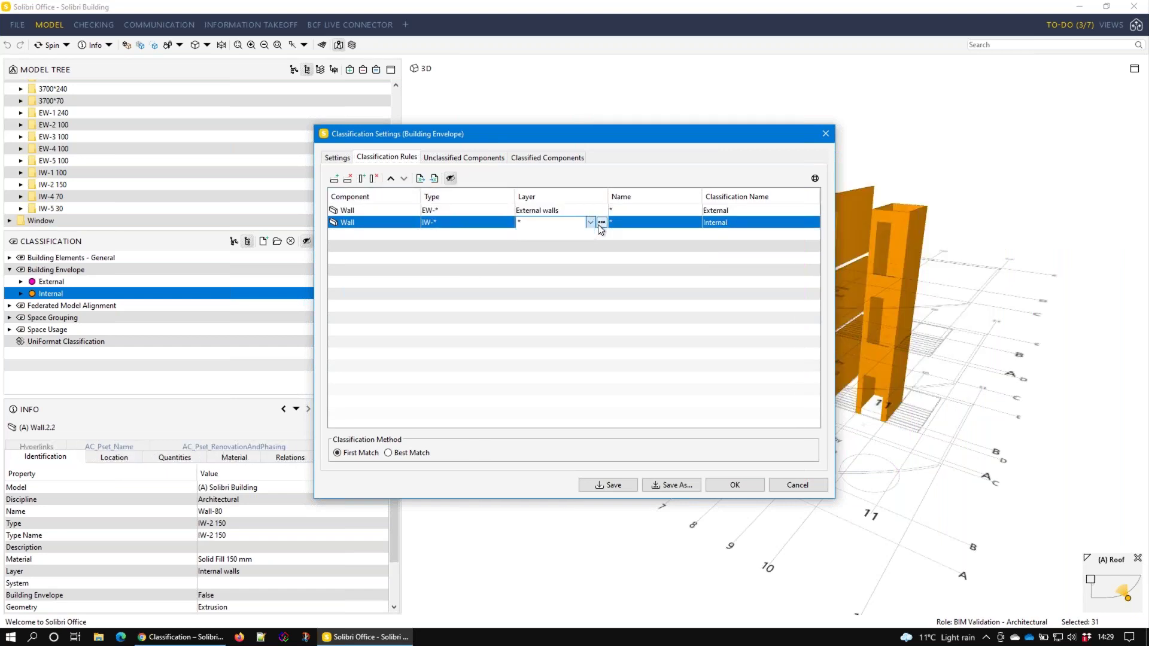
click(601, 223)
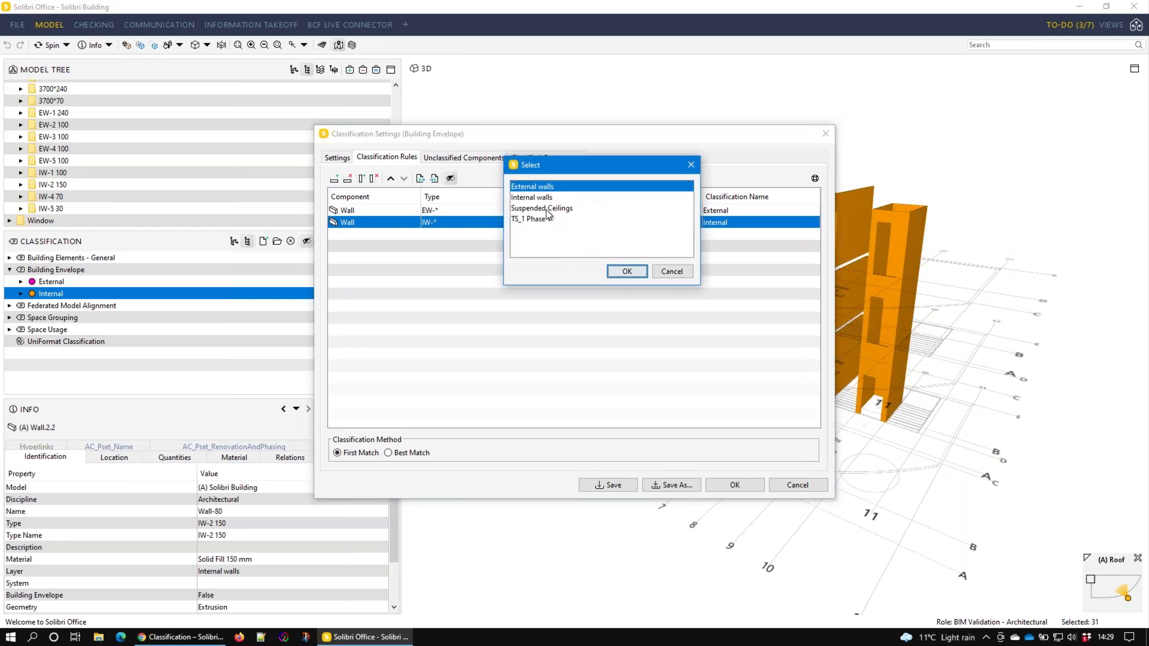
click(539, 198)
click(628, 271)
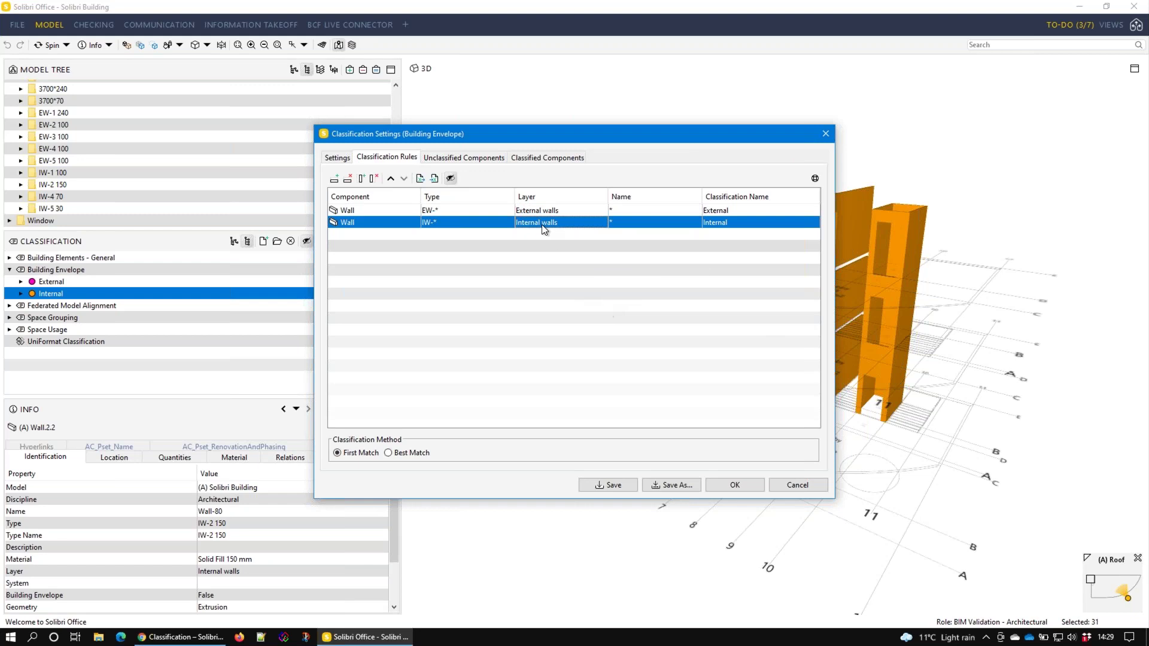
Isolate the unclassified IW-5 30 wall on the Suspended Ceilings layer and orbit to inspect it
click(554, 152)
drag(566, 130, 360, 85)
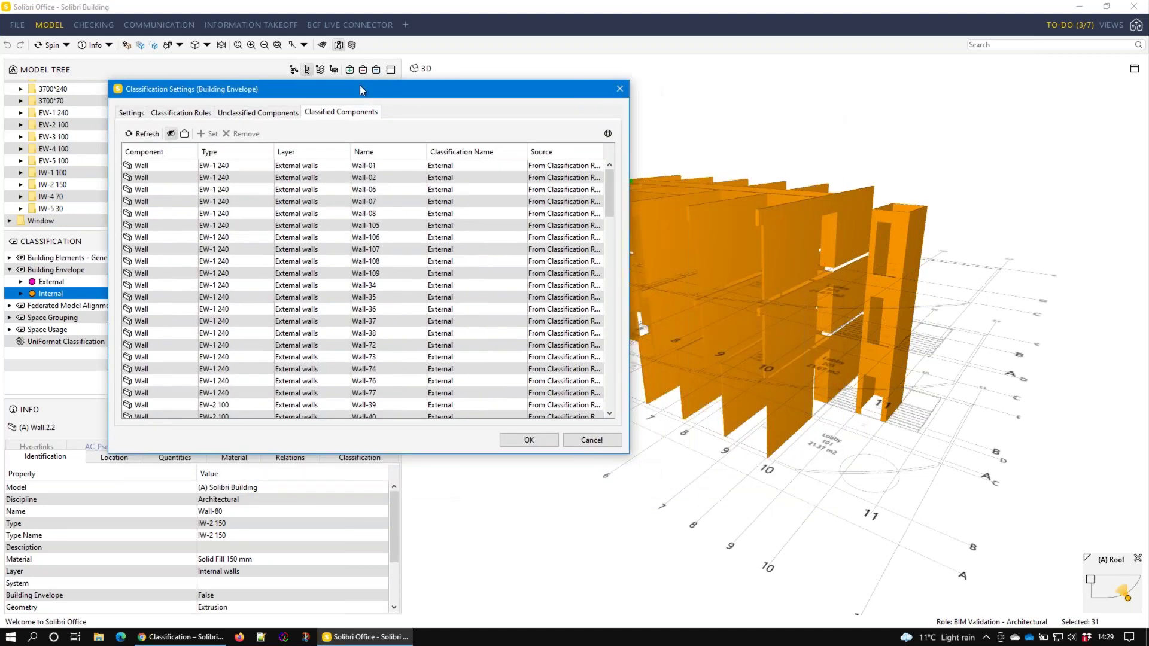
click(257, 112)
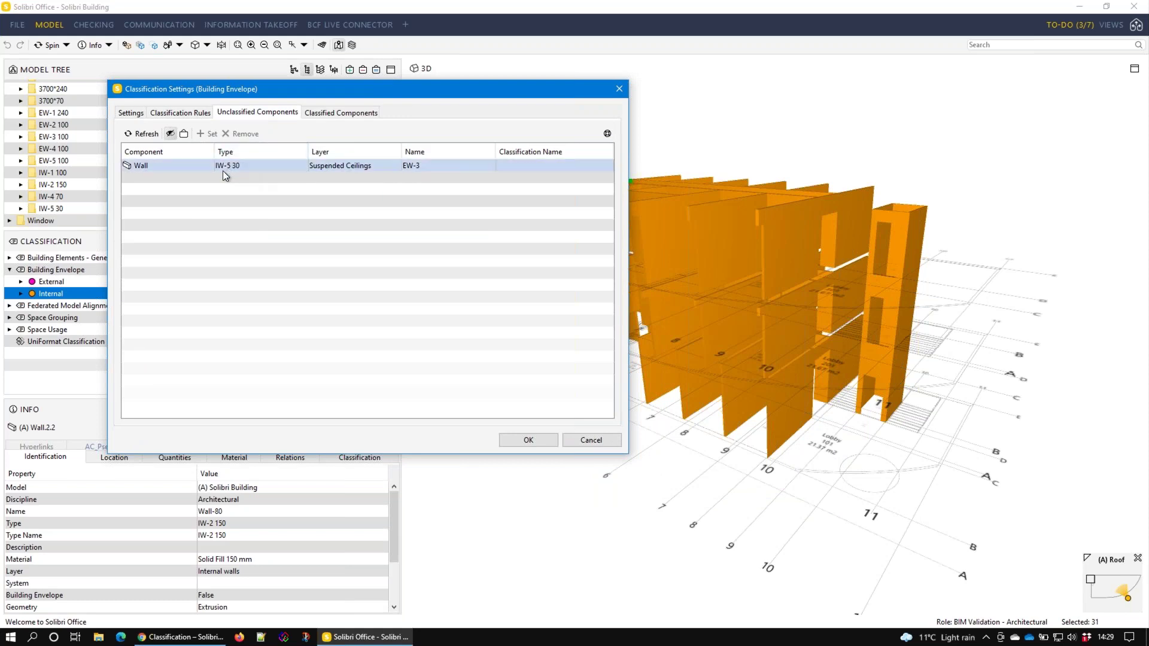
click(338, 166)
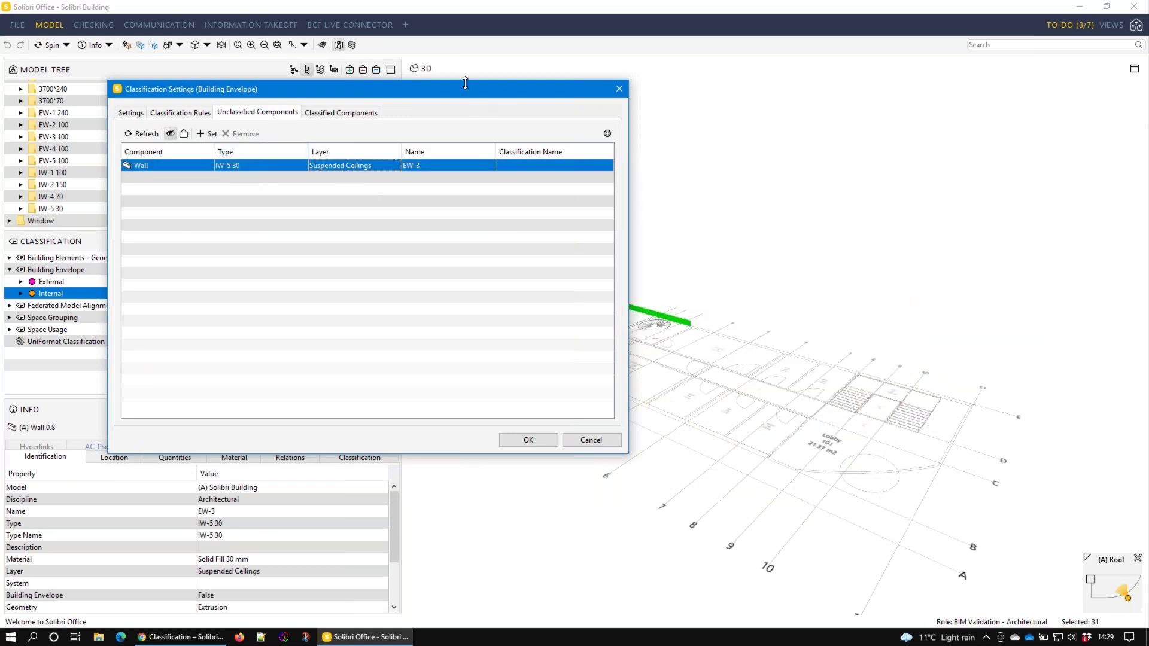
drag(464, 96, 385, 84)
drag(677, 306, 861, 321)
scroll(764, 323, up, 5)
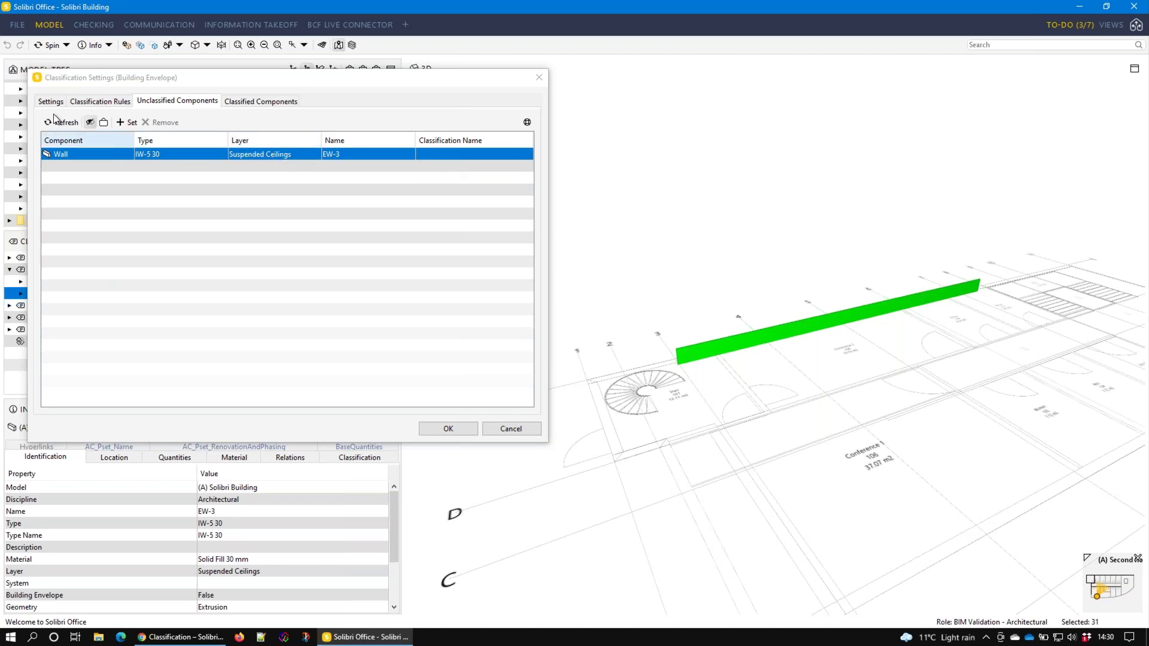
Add a third IW-* rule on the Suspended Ceilings layer classified as 'Something else' and apply it
click(102, 102)
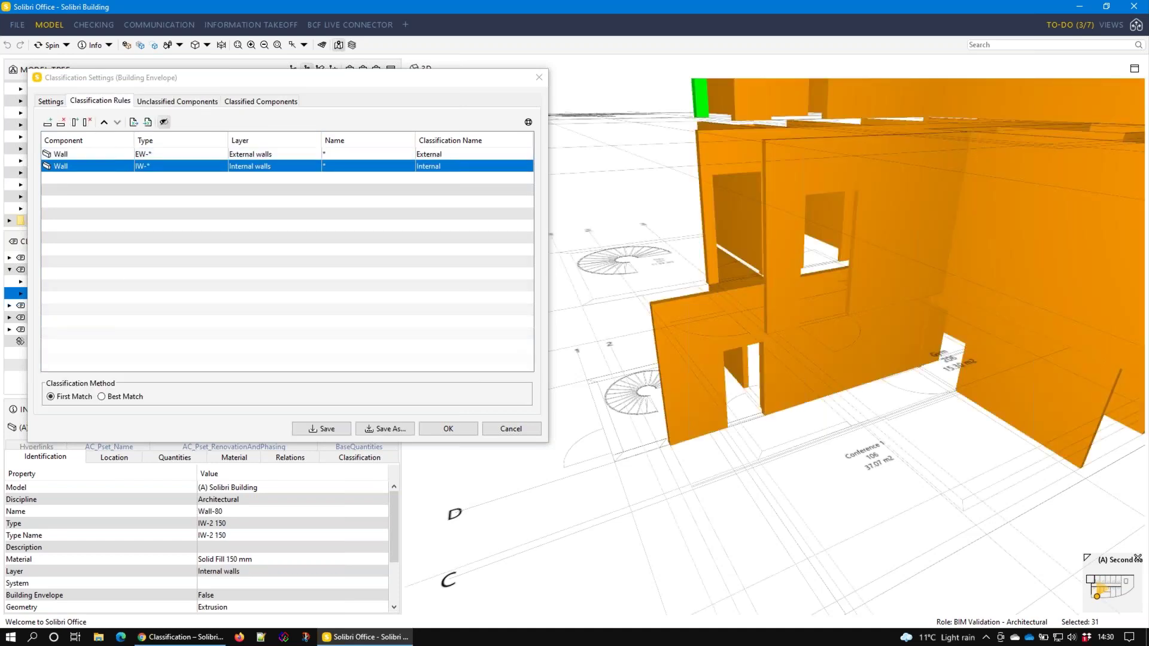
click(48, 123)
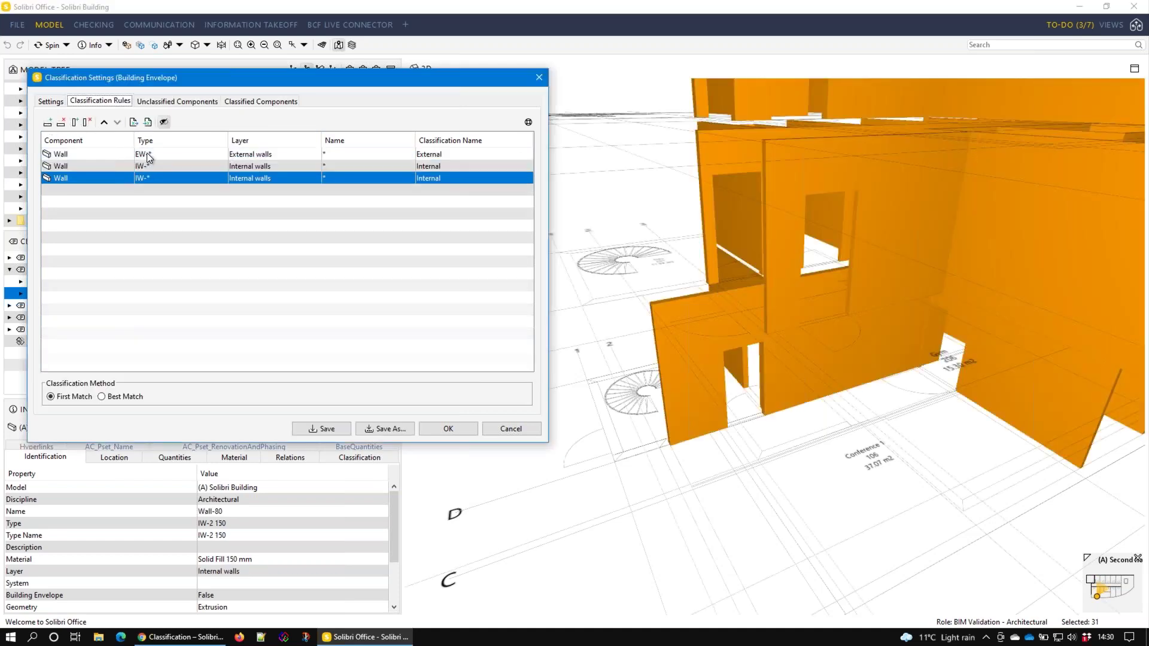
double_click(314, 178)
click(270, 165)
click(340, 227)
double_click(450, 178)
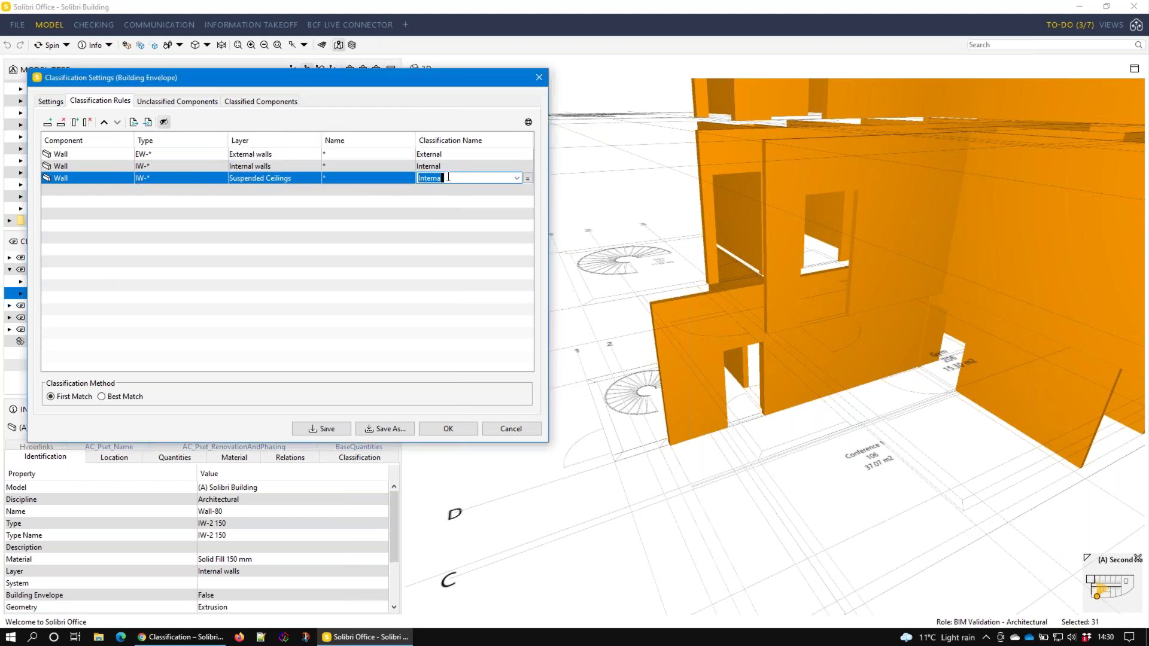
text(Something else)
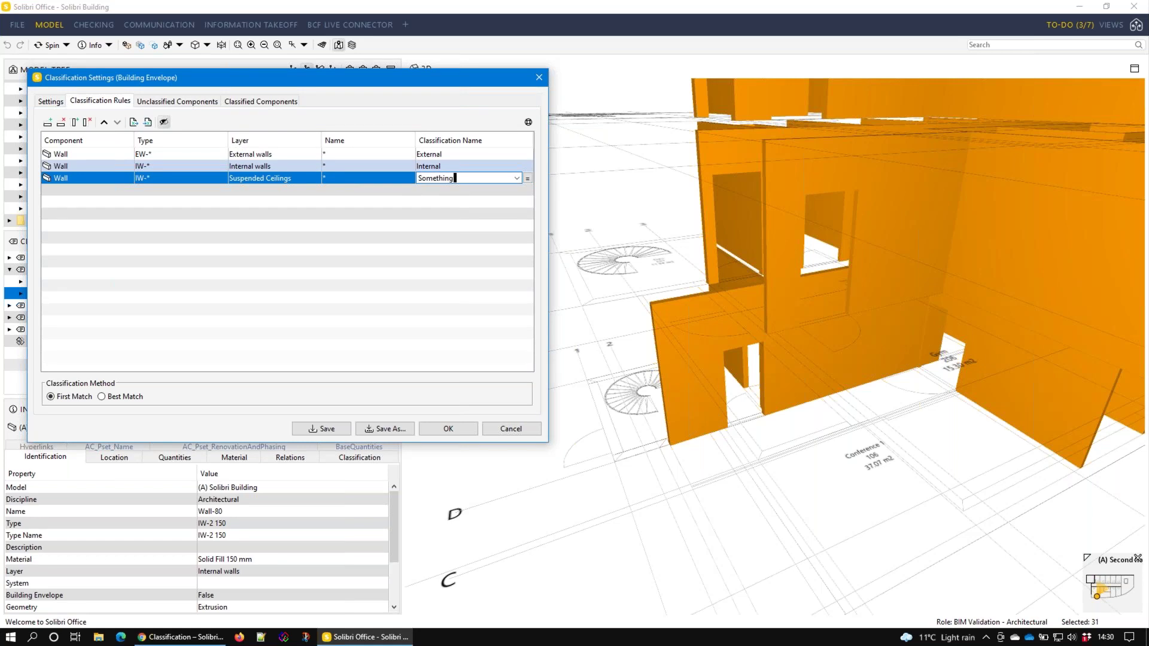
click(449, 429)
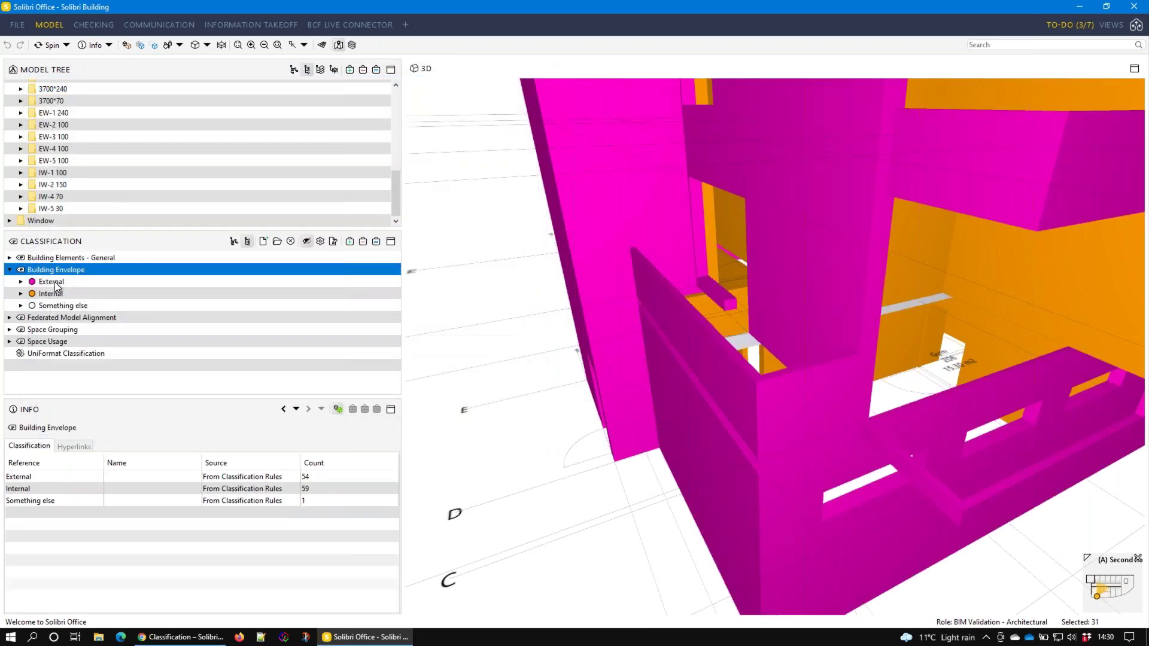
Show each Building Envelope group and confirm 54 External, 59 Internal and 1 Something else wall
click(52, 283)
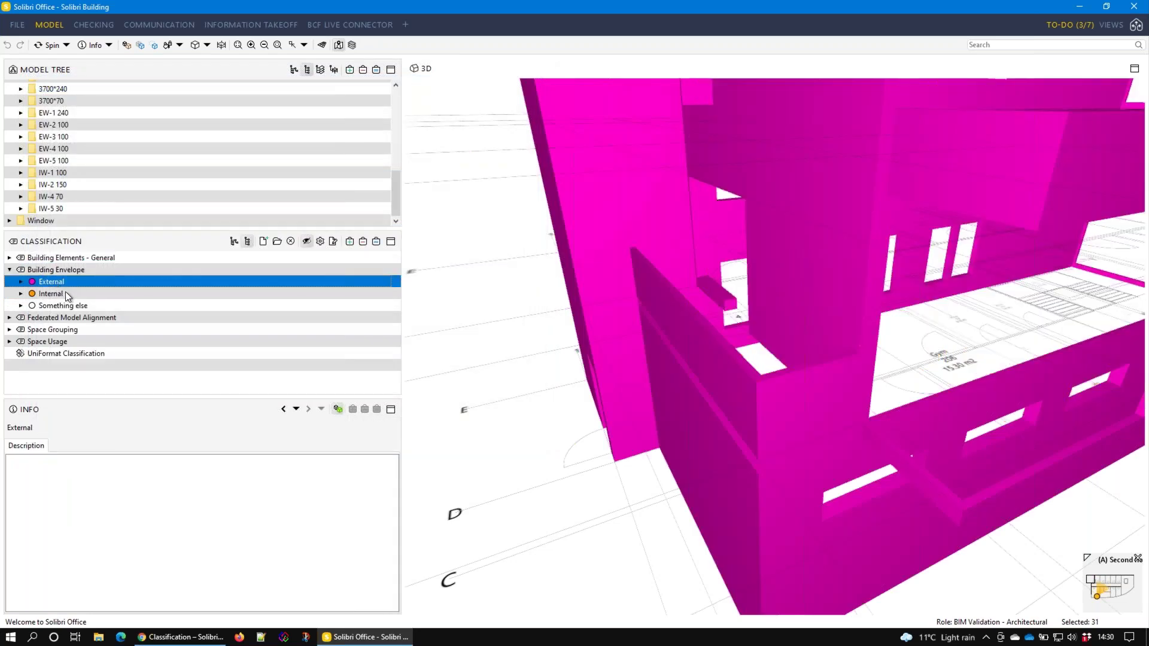
click(62, 293)
click(63, 305)
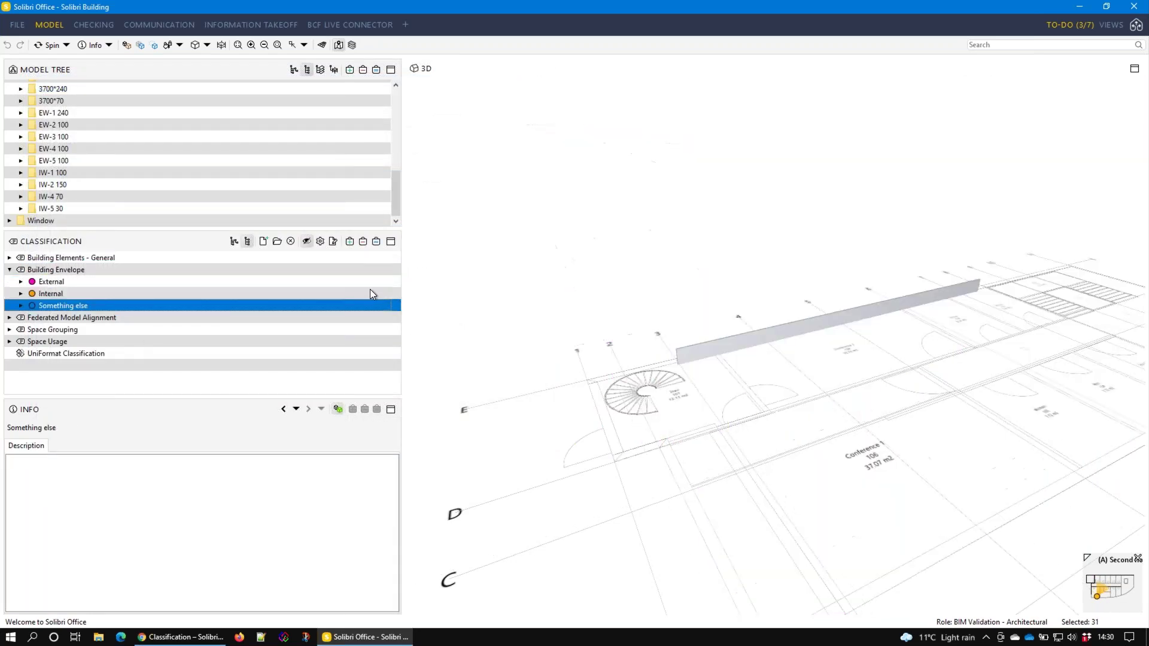
scroll(875, 258, down, 5)
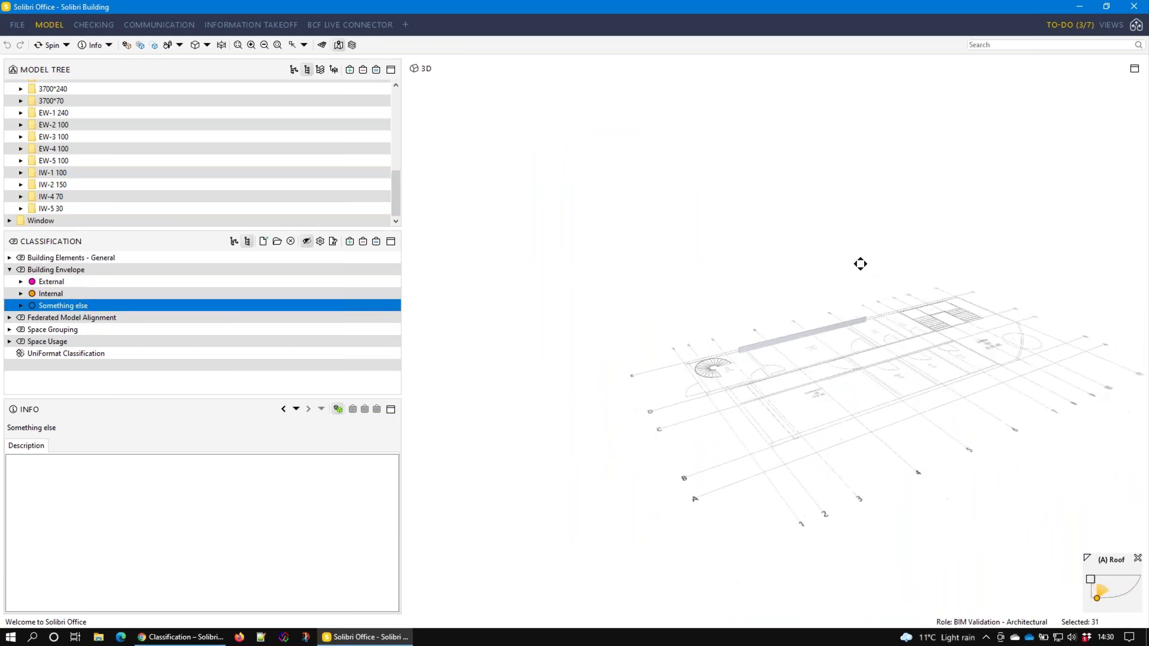
middle_drag(848, 272, 851, 277)
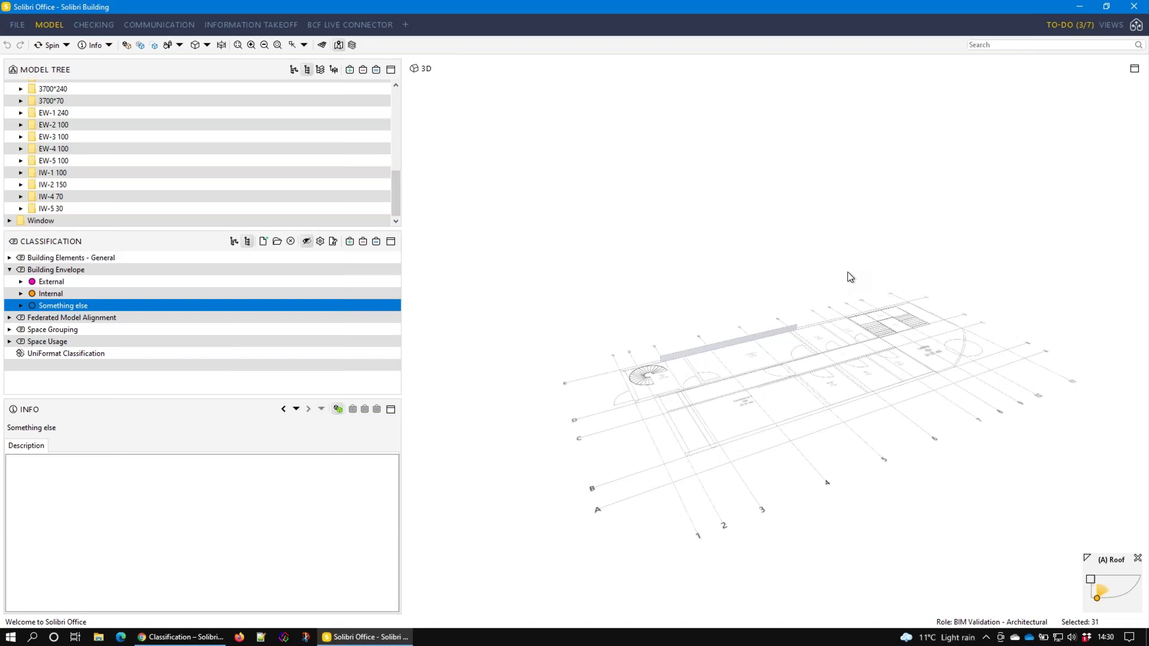
double_click(21, 269)
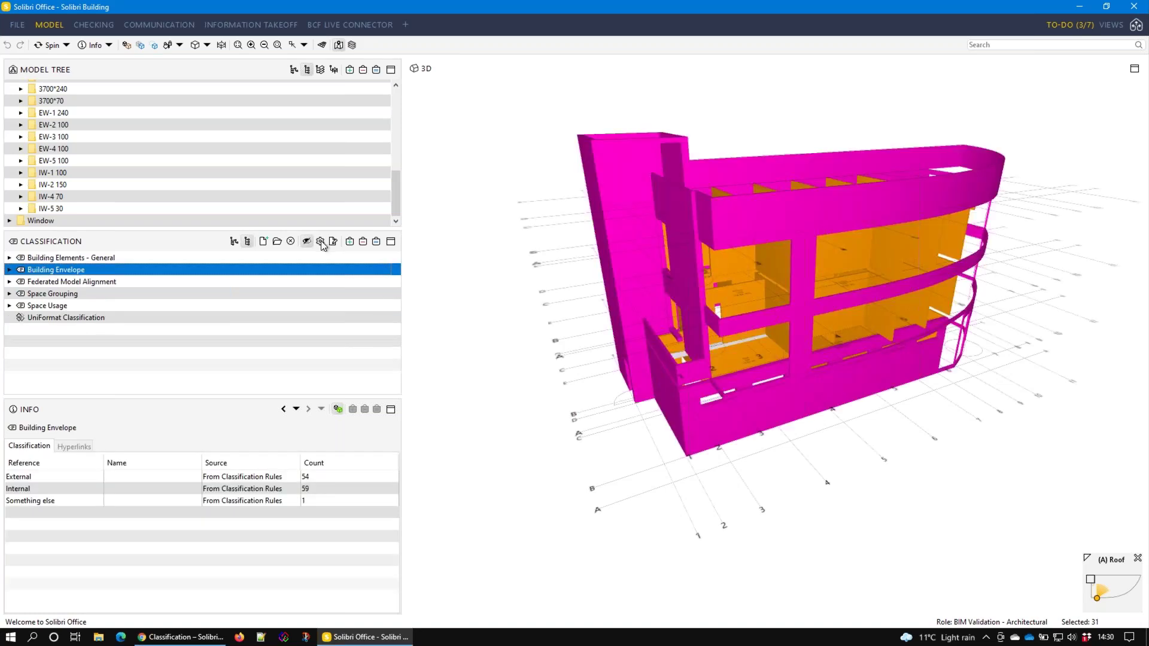
Start a classification named 'Walls by Type' and load the ARC walls only.filter as its components
click(264, 242)
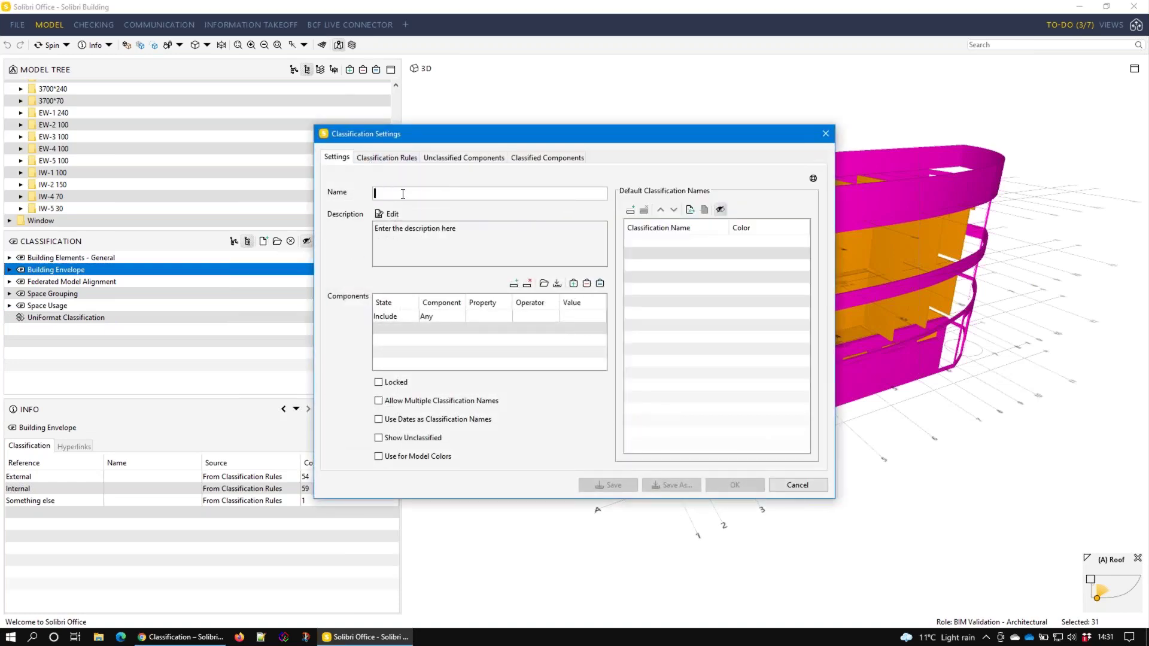
text(Wal)
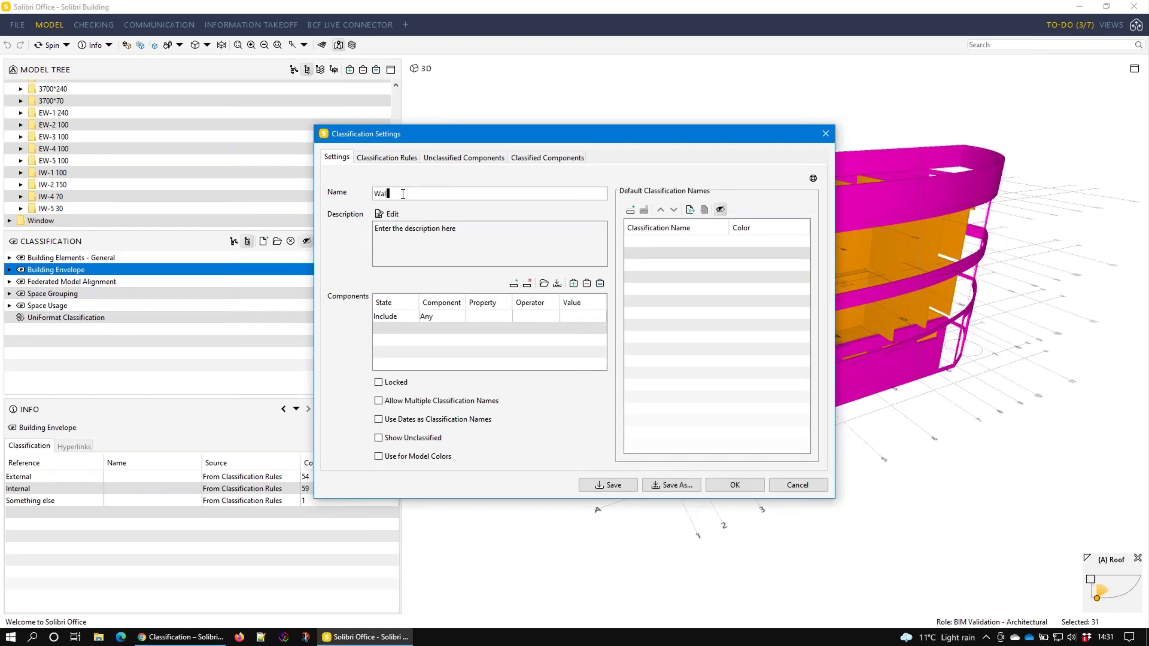
text(ls by Type)
click(543, 284)
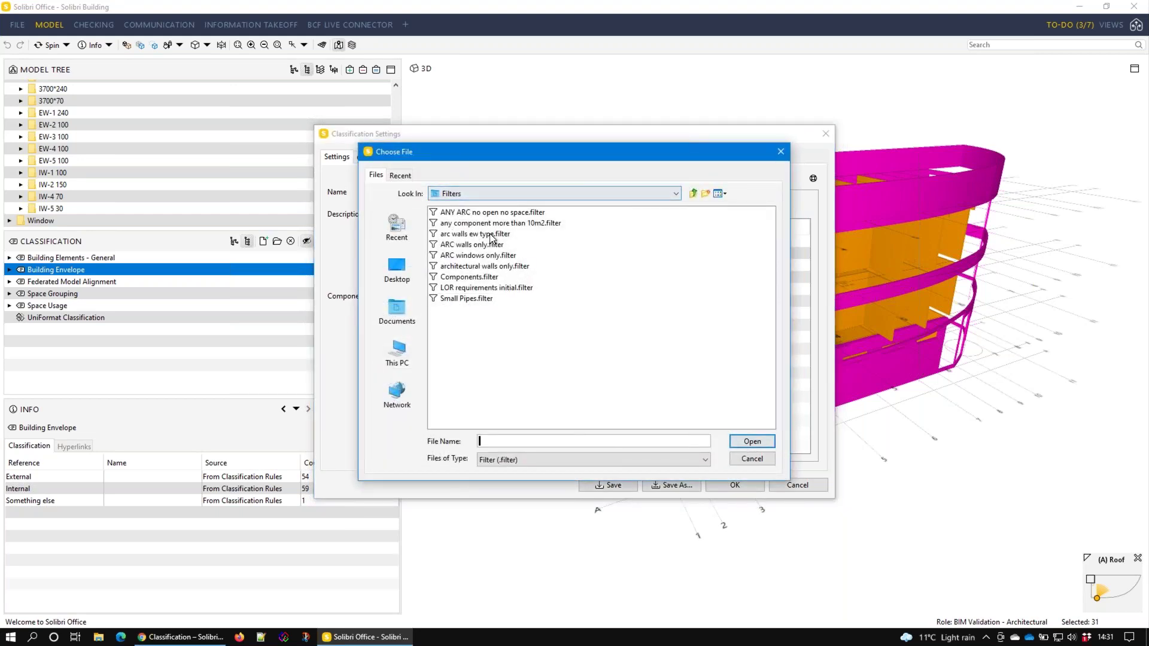
click(486, 245)
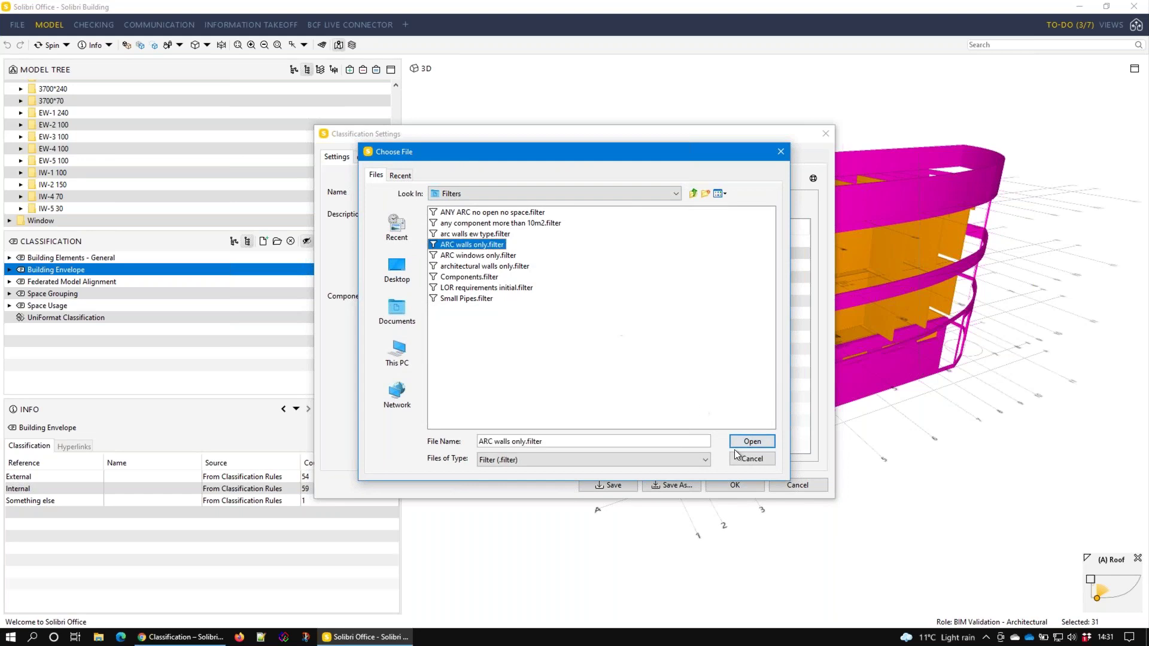
click(738, 445)
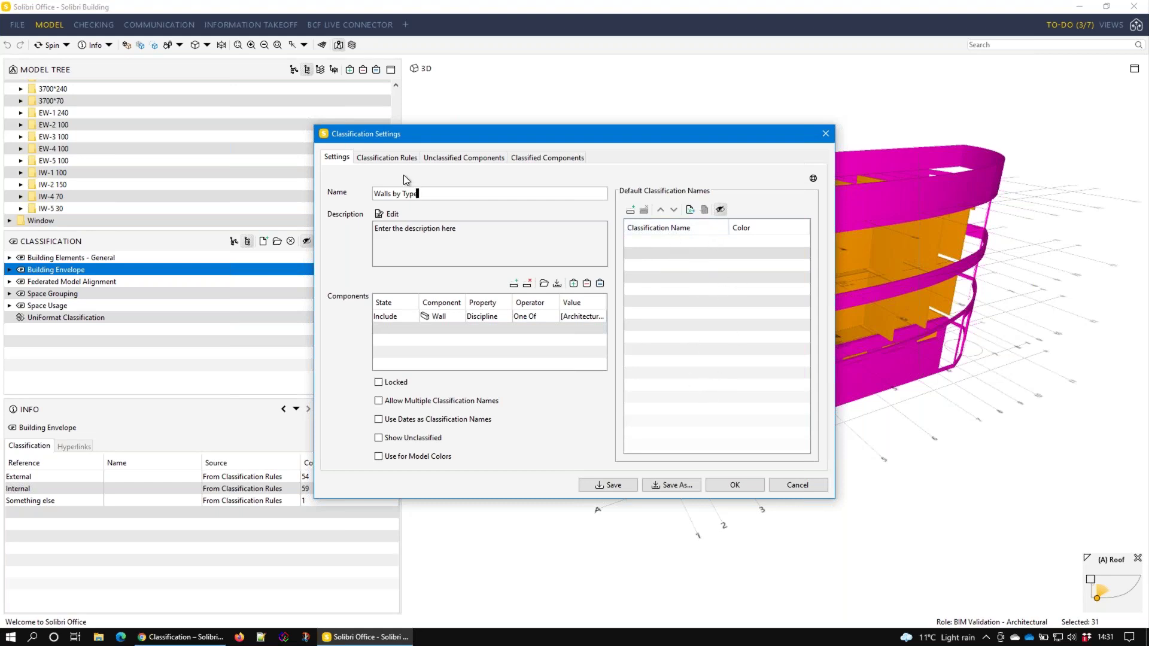
Add a Wall rule with Classification Name =2 (Type) and apply Walls by Type
click(387, 157)
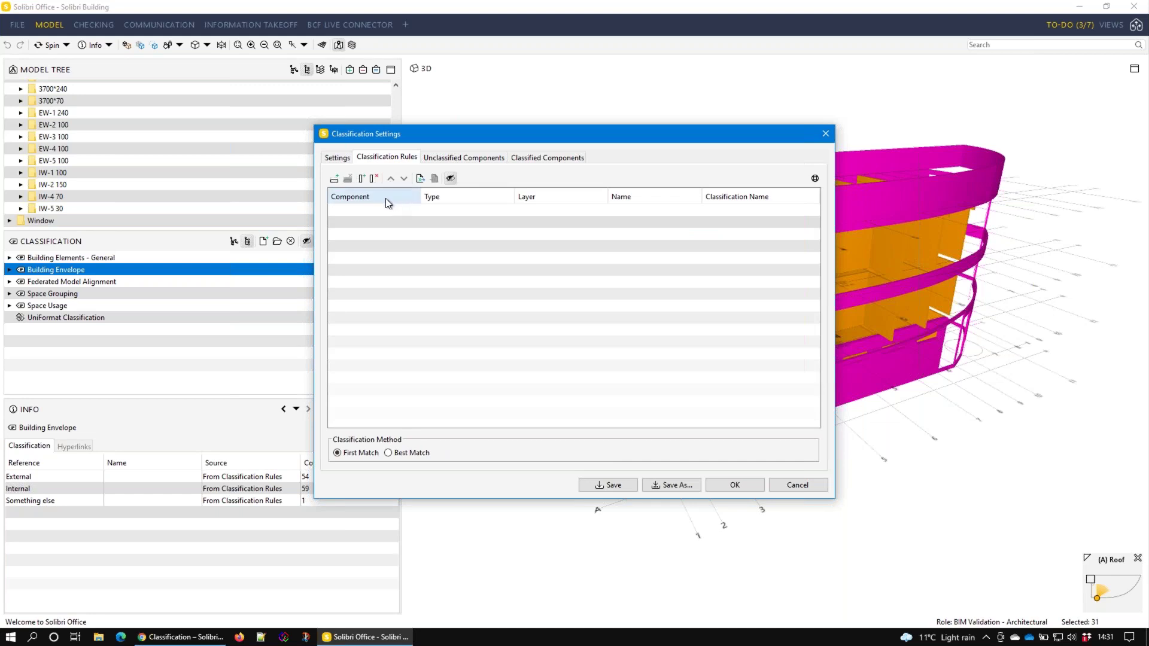
click(332, 178)
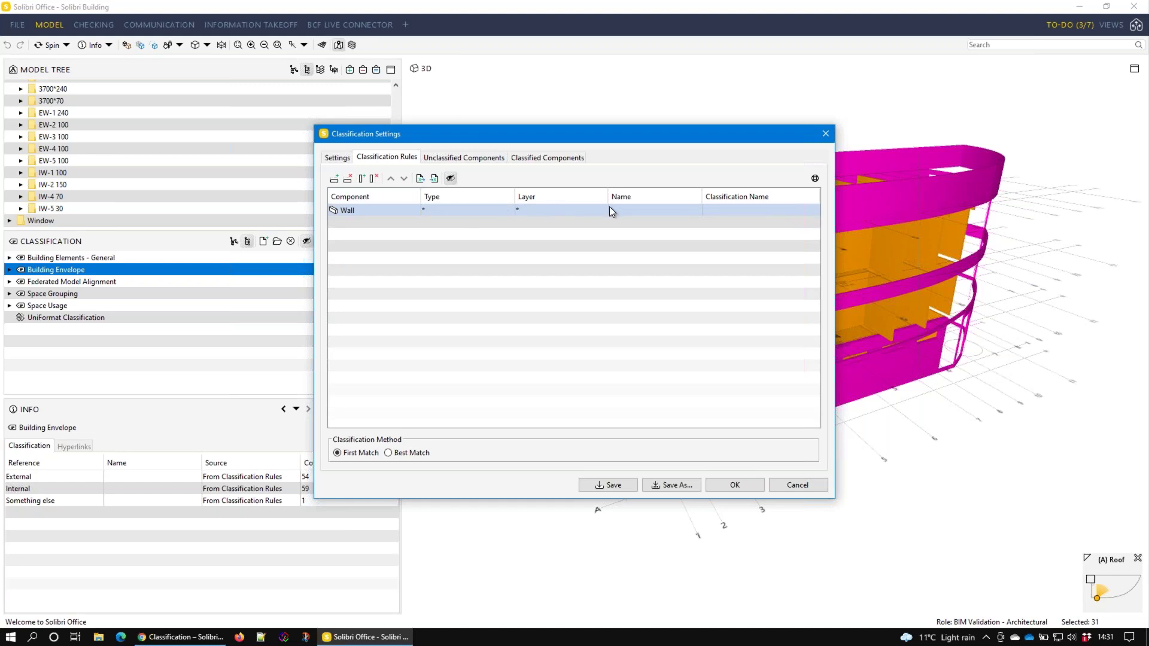
click(815, 208)
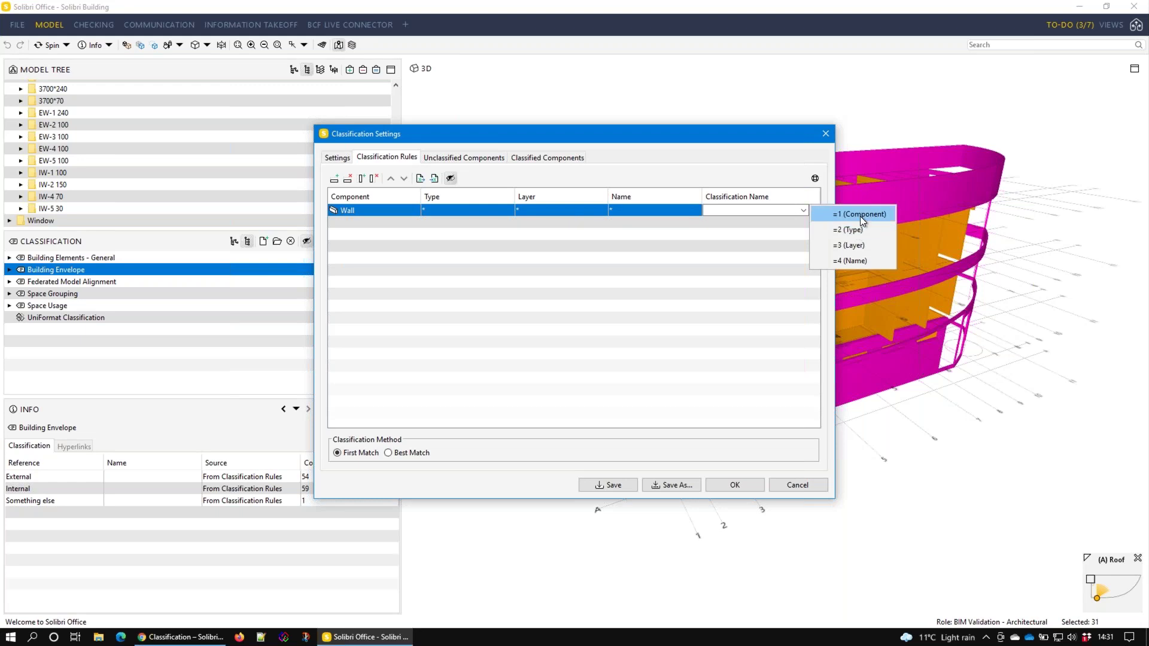
click(861, 231)
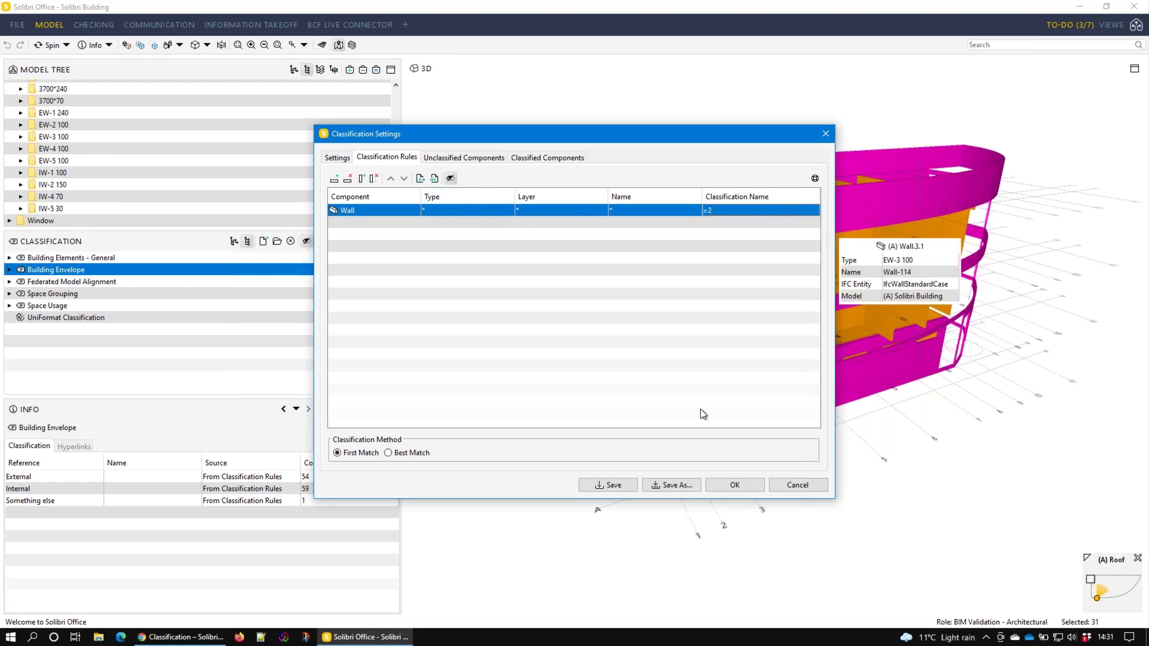
click(736, 485)
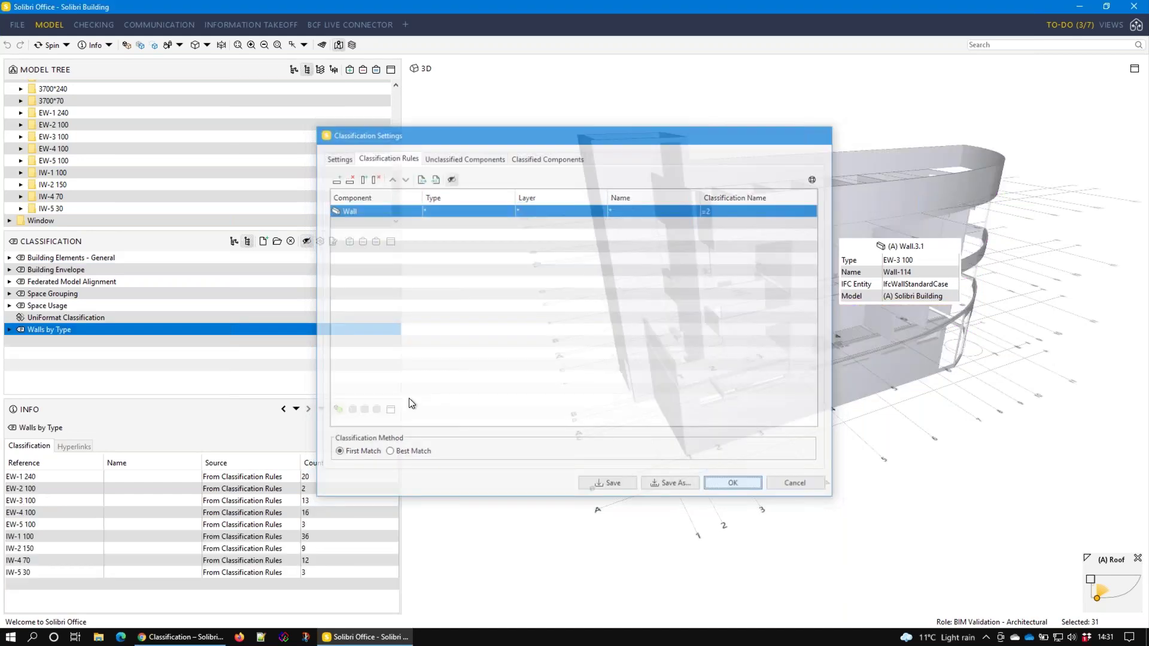
click(10, 329)
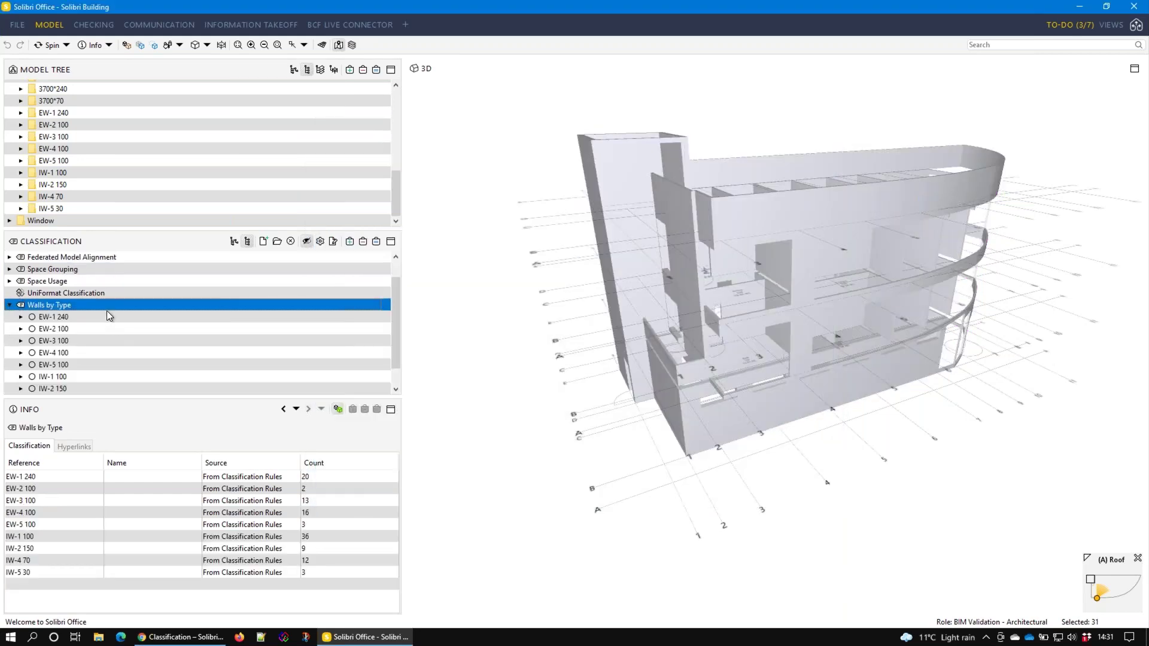
click(106, 317)
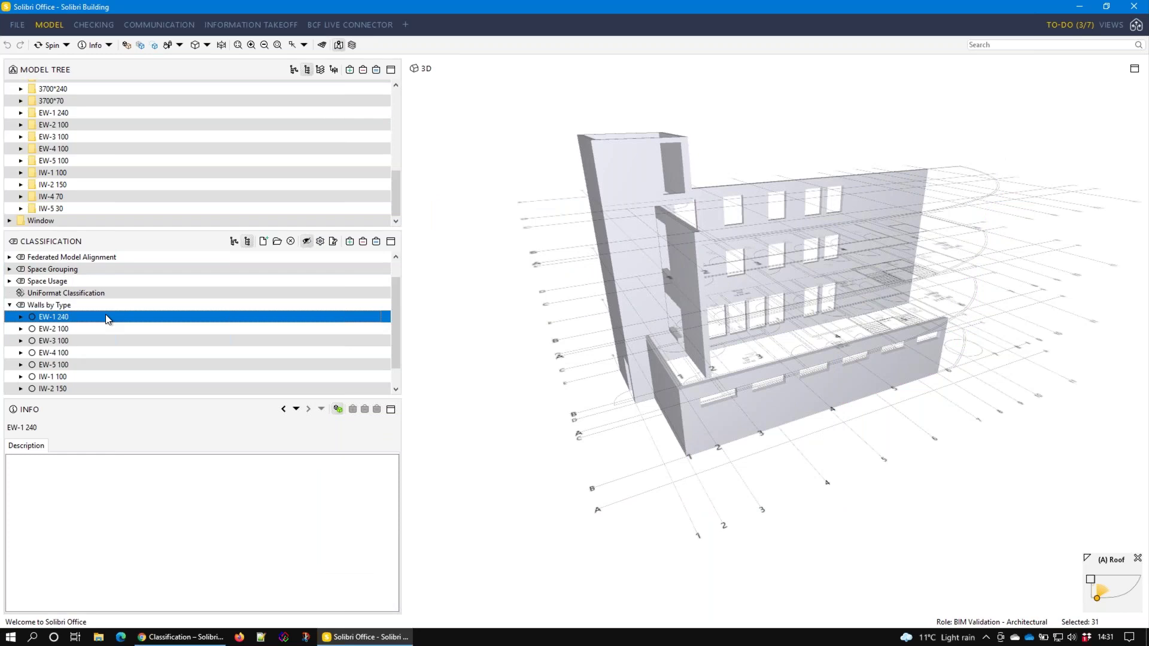
key(Down)
key(Down)
key(Down)
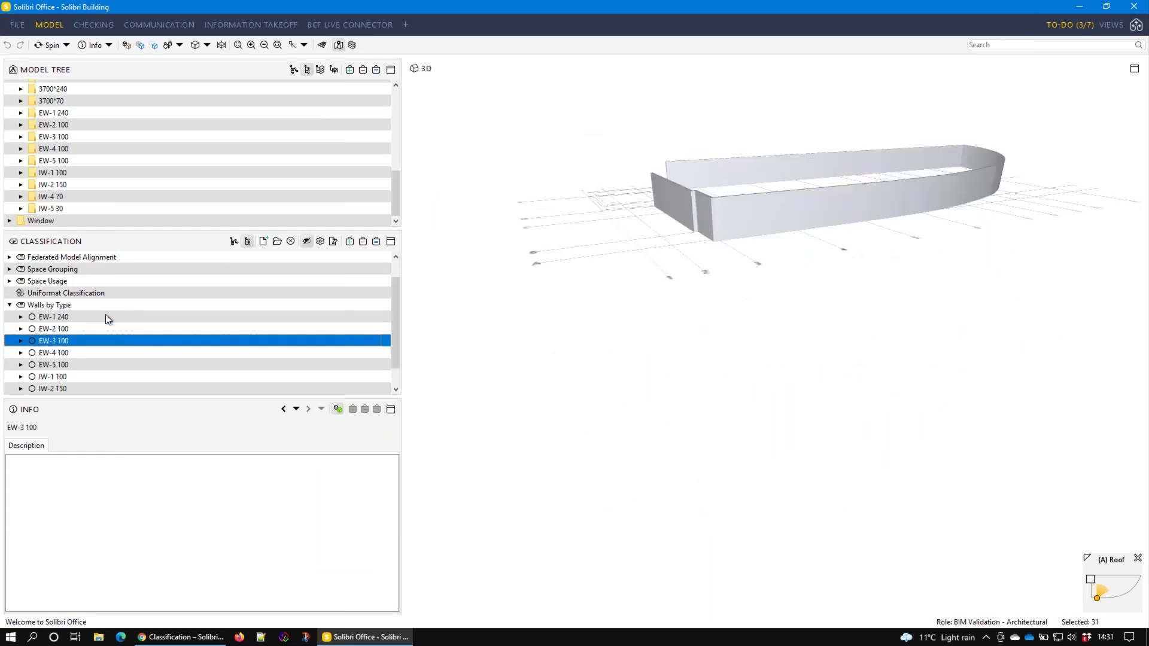
key(Down)
key(Down)
key(Down)
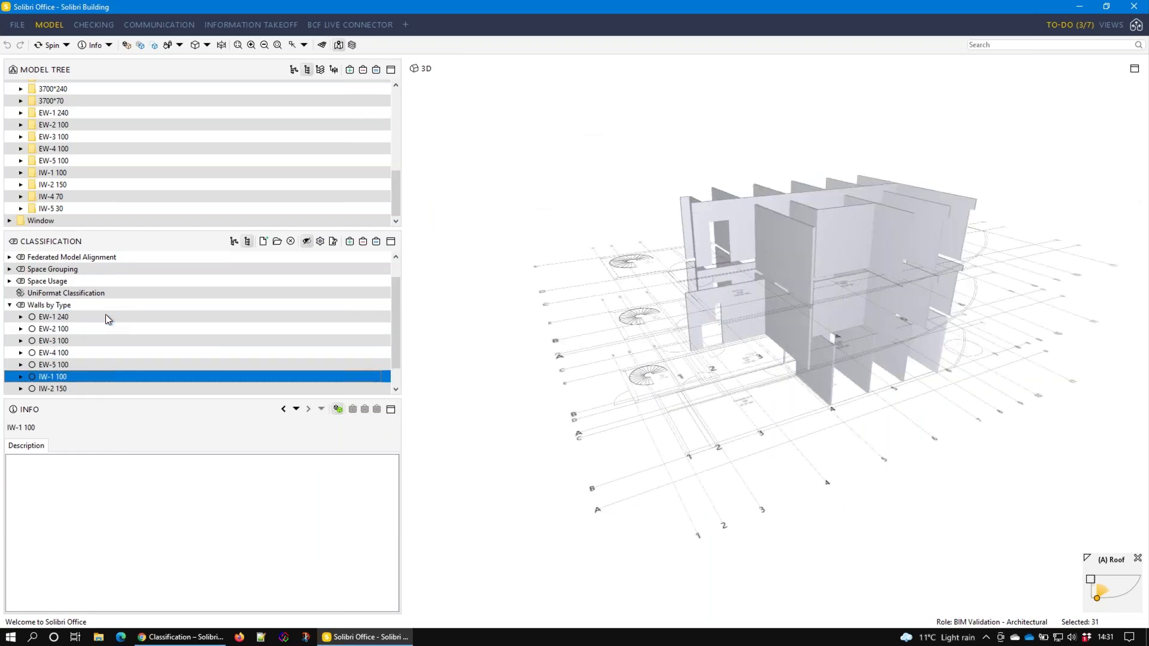
key(Down)
key(Down)
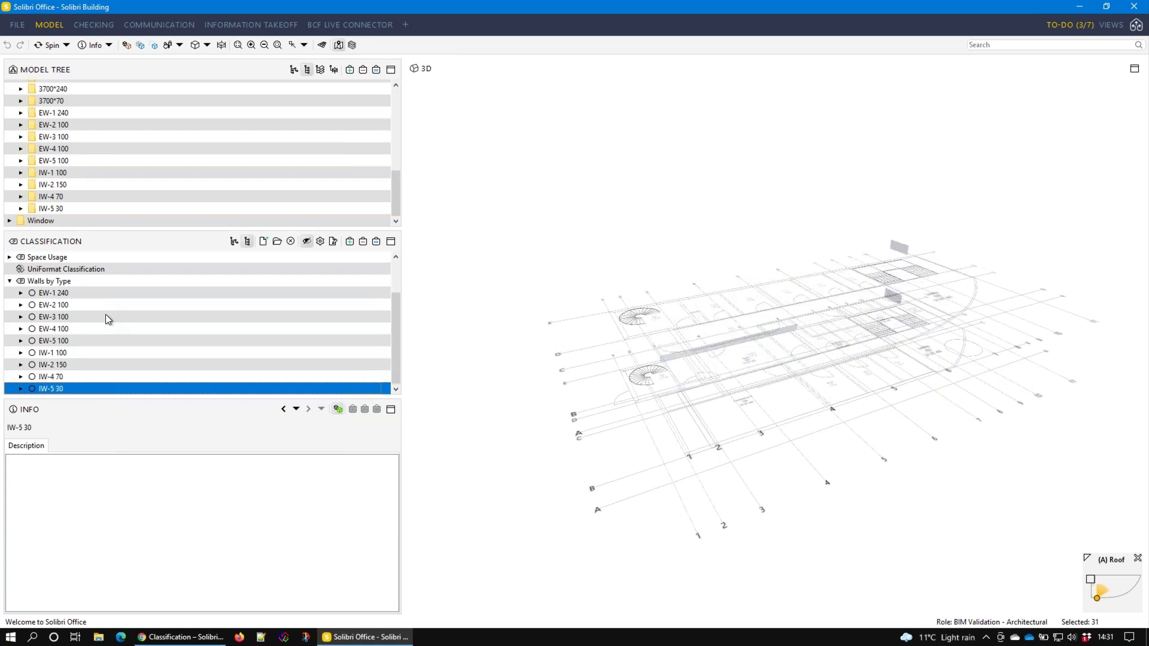
key(Up)
key(Up)
key(Up)
key(Up)
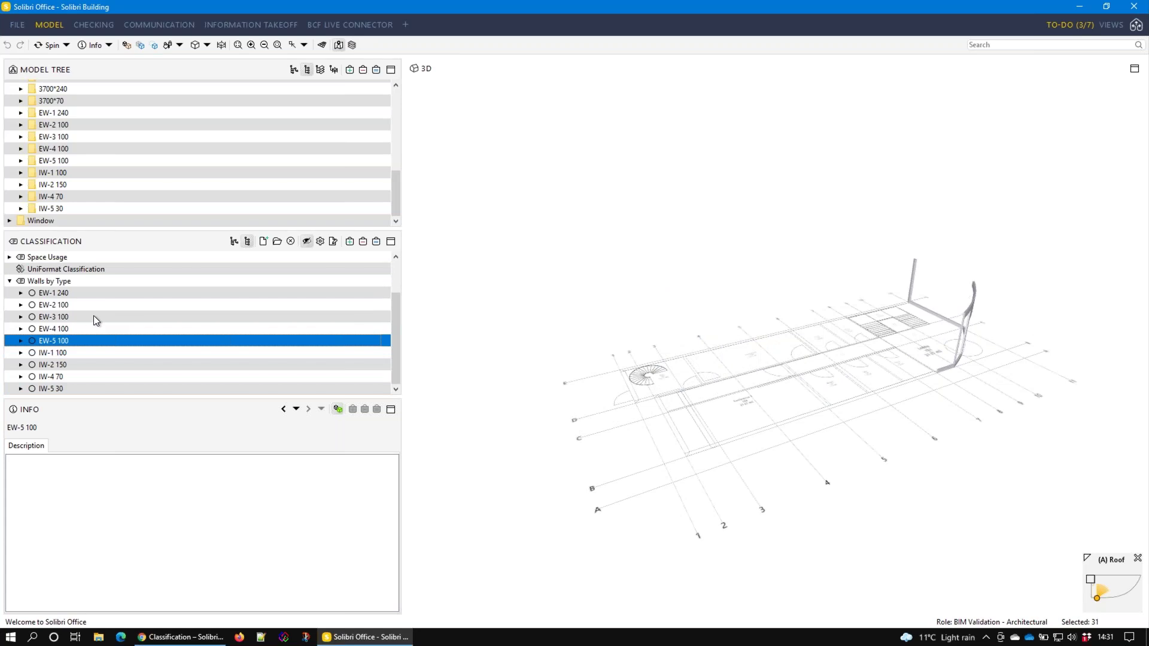
click(42, 282)
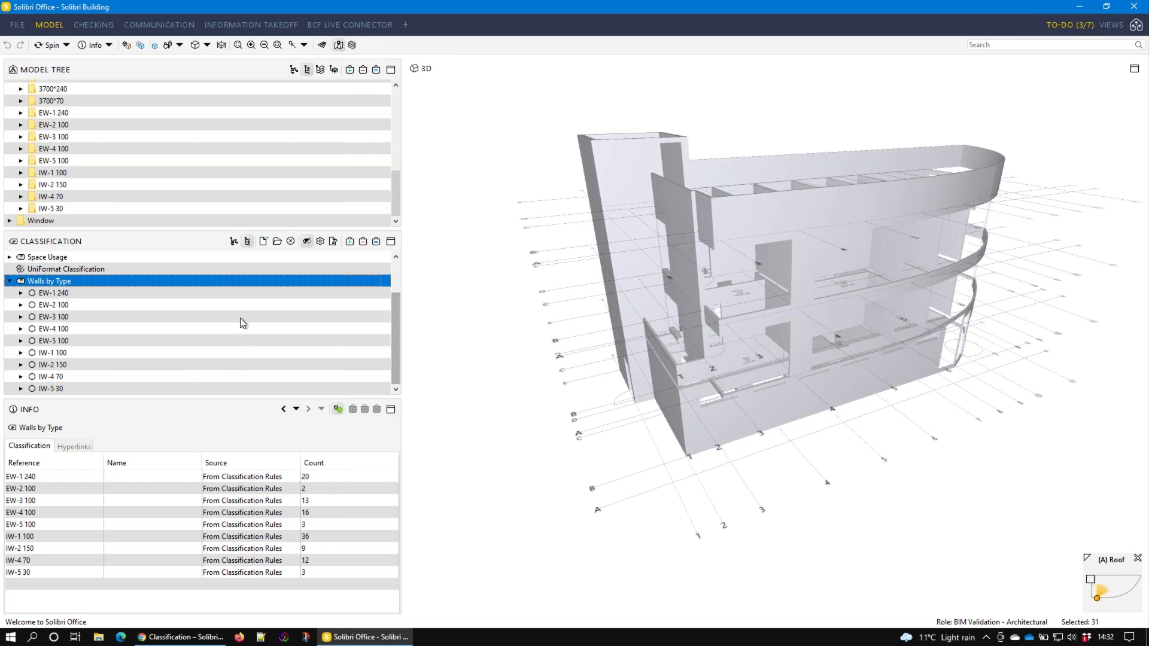
Start a new classification named 'Door Widths', correcting the typed misspelling
click(10, 281)
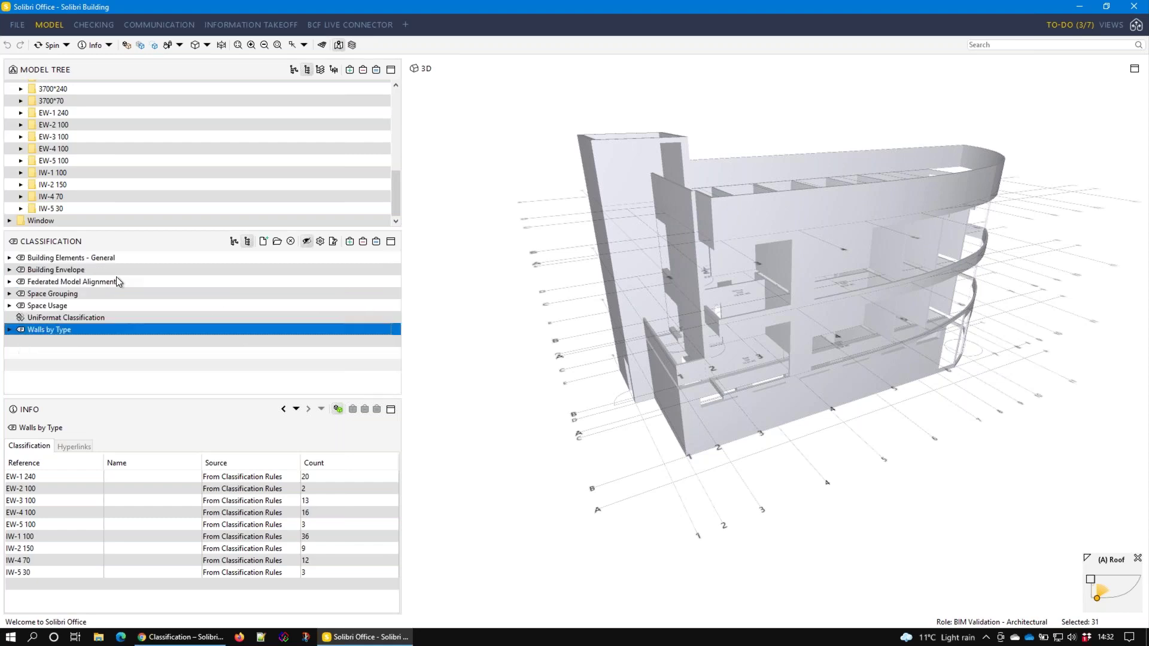
click(264, 241)
click(388, 190)
text(Door Woidths)
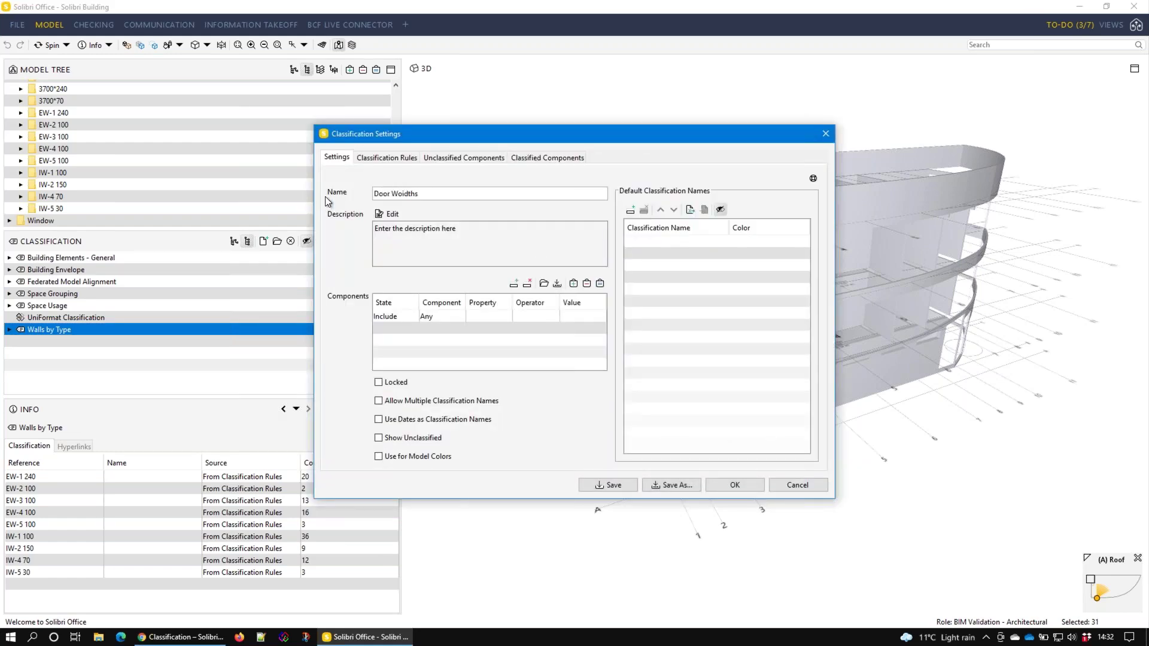
key(Left)
key(Left)
key(Left)
key(Left)
key(Left)
key(BackSpace)
Set the classification's component filter to include only Door
click(432, 315)
click(461, 317)
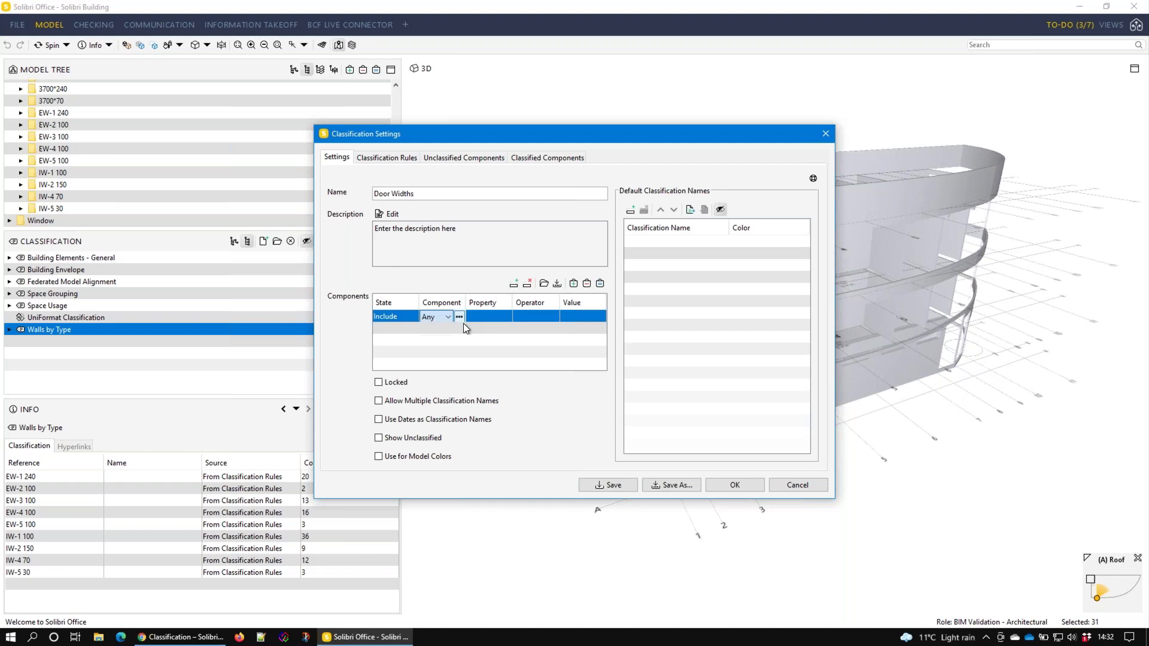
click(459, 316)
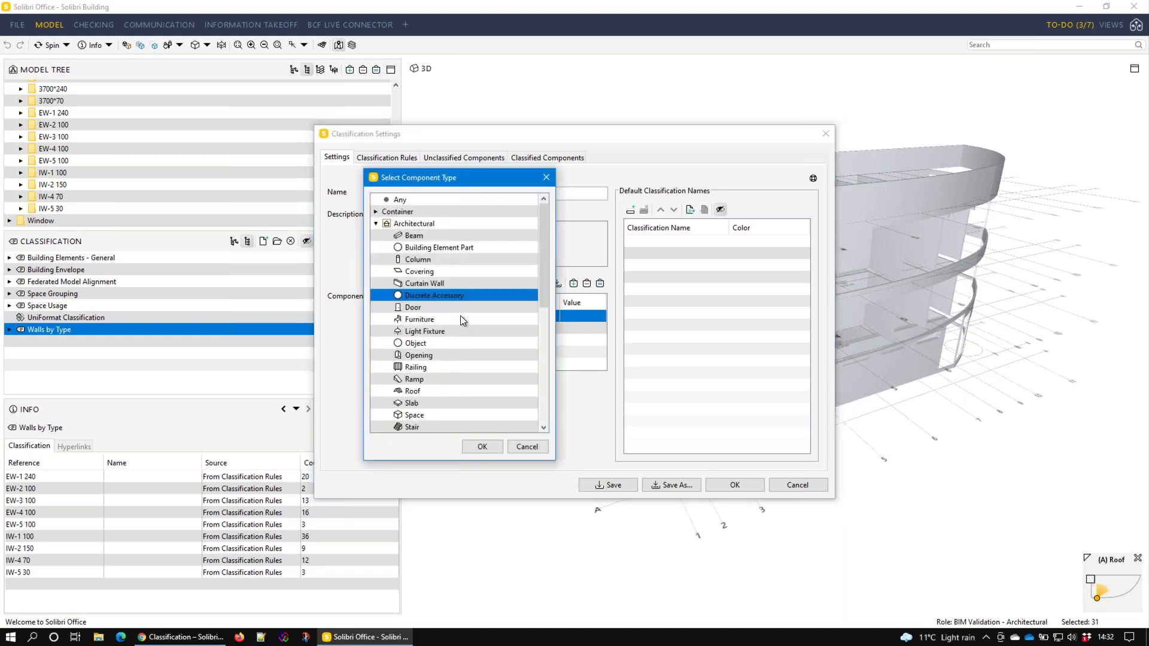
key(Down)
click(489, 447)
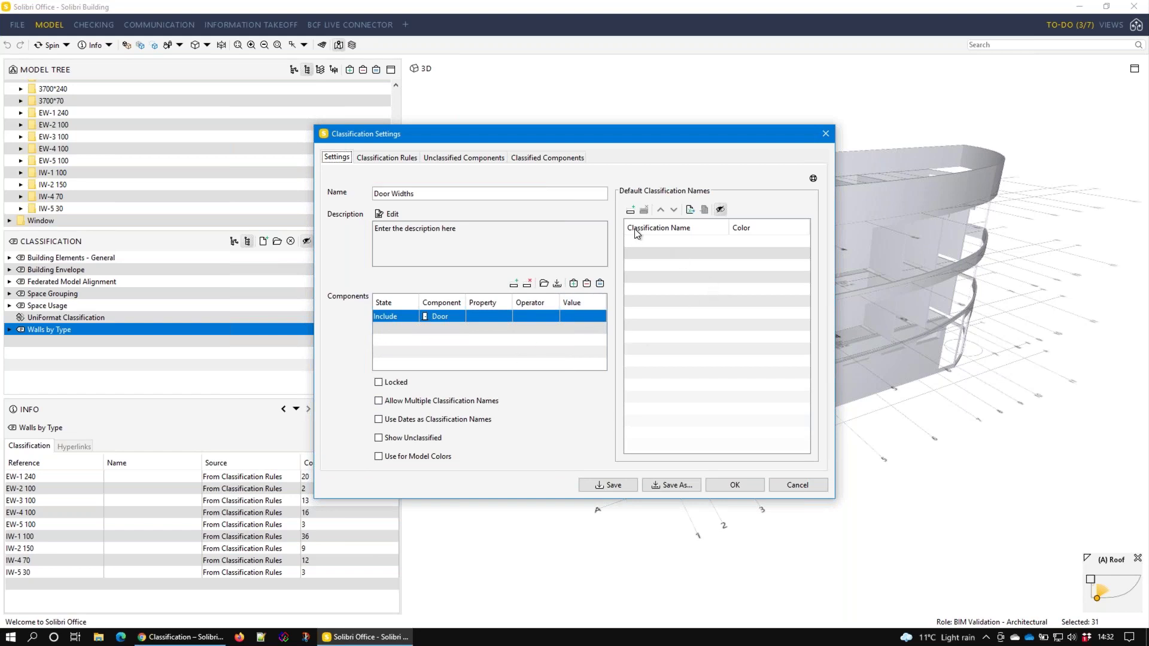
Add a Door classification rule and replace the Layer column with the Quantities Width property
click(401, 158)
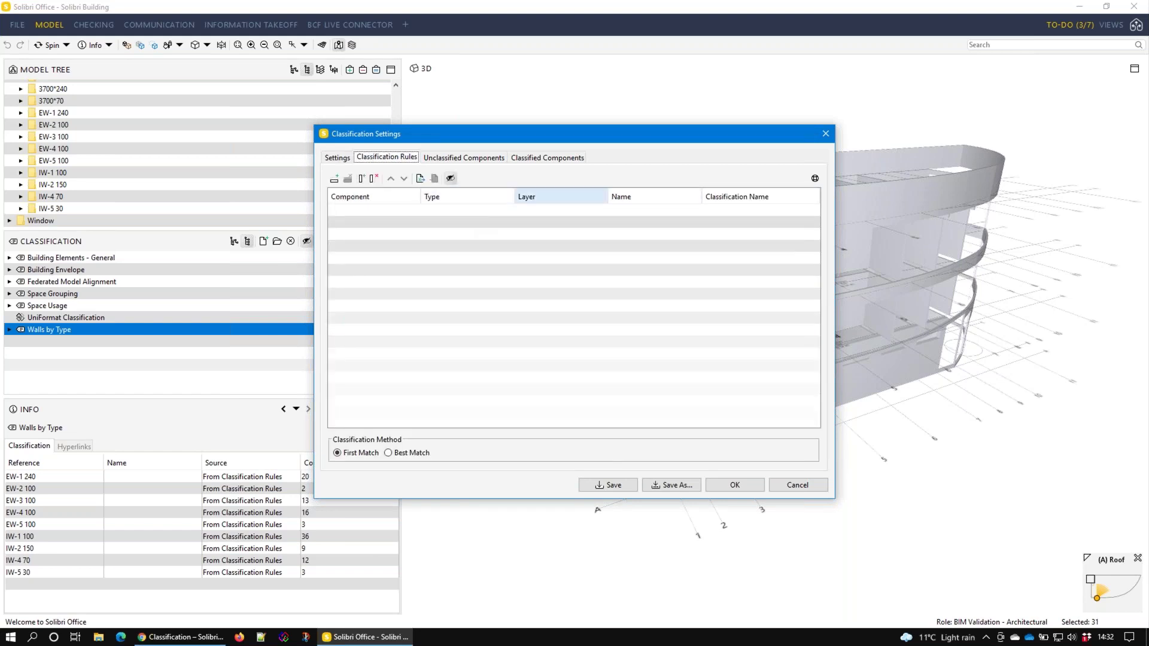
click(332, 179)
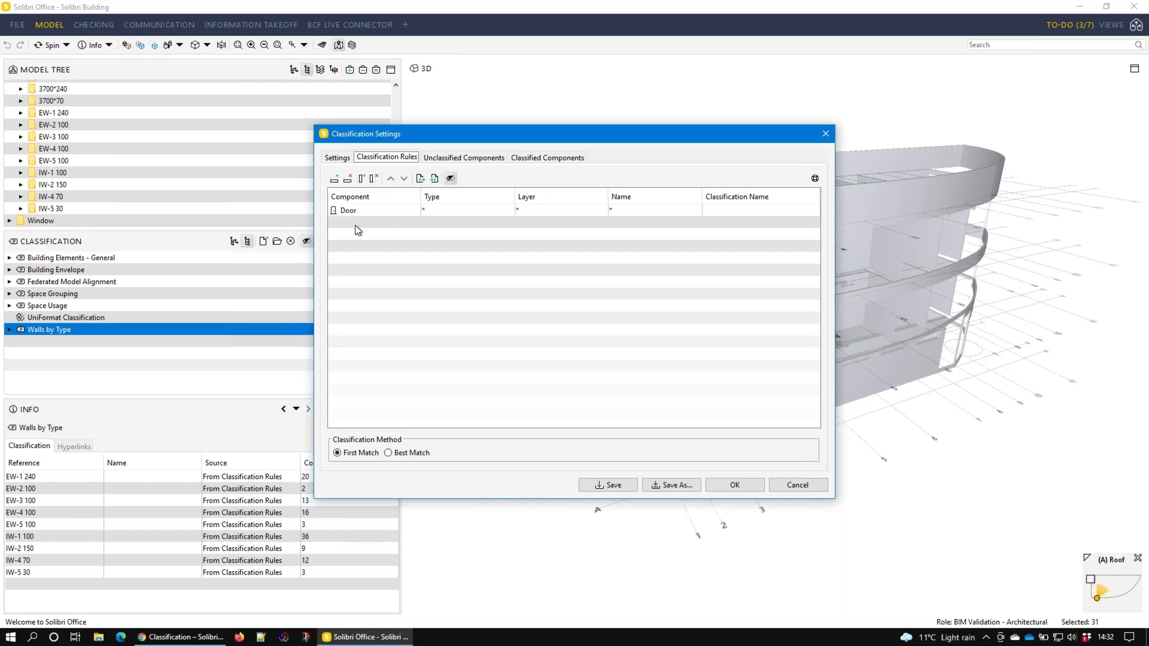
right_click(541, 197)
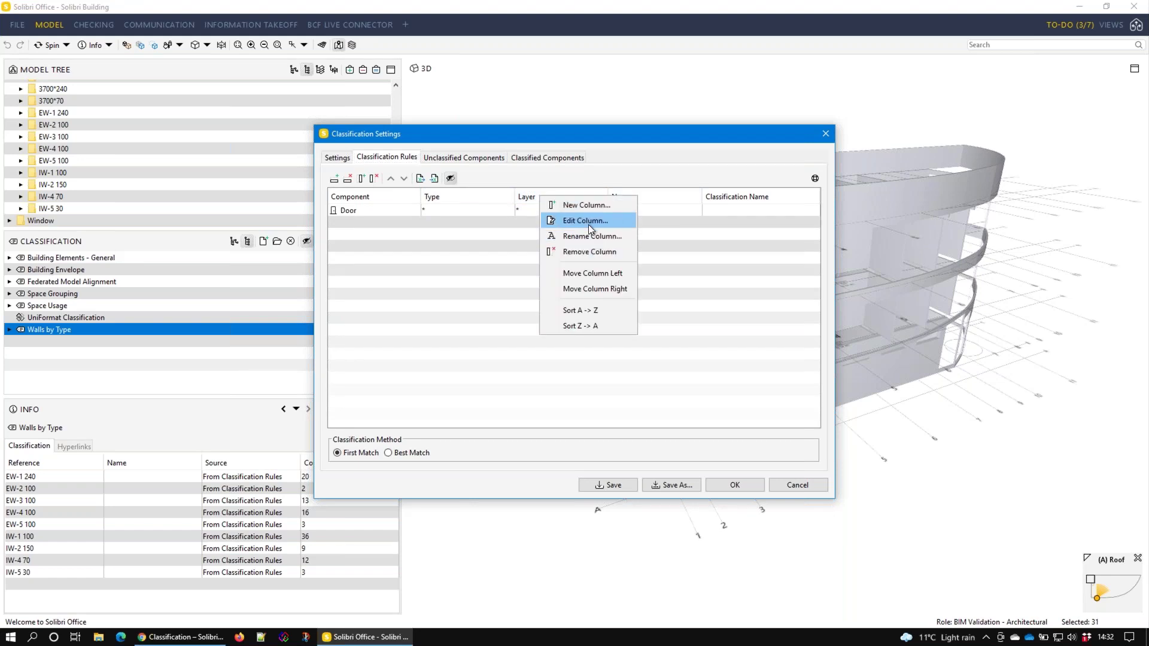
click(587, 221)
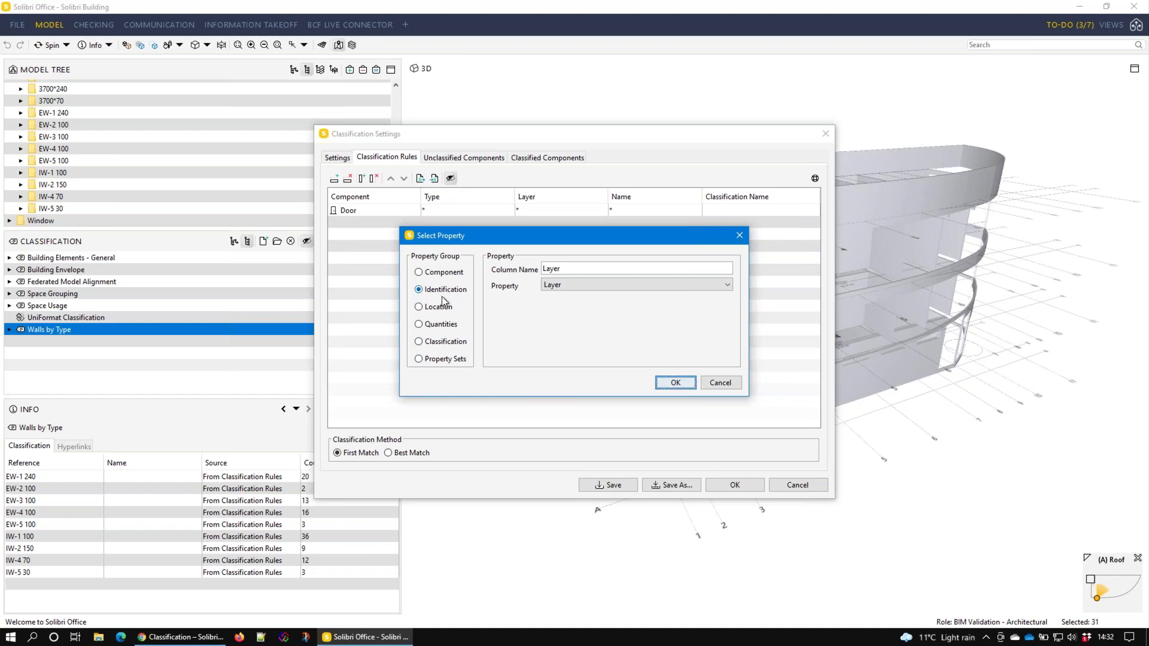
click(441, 324)
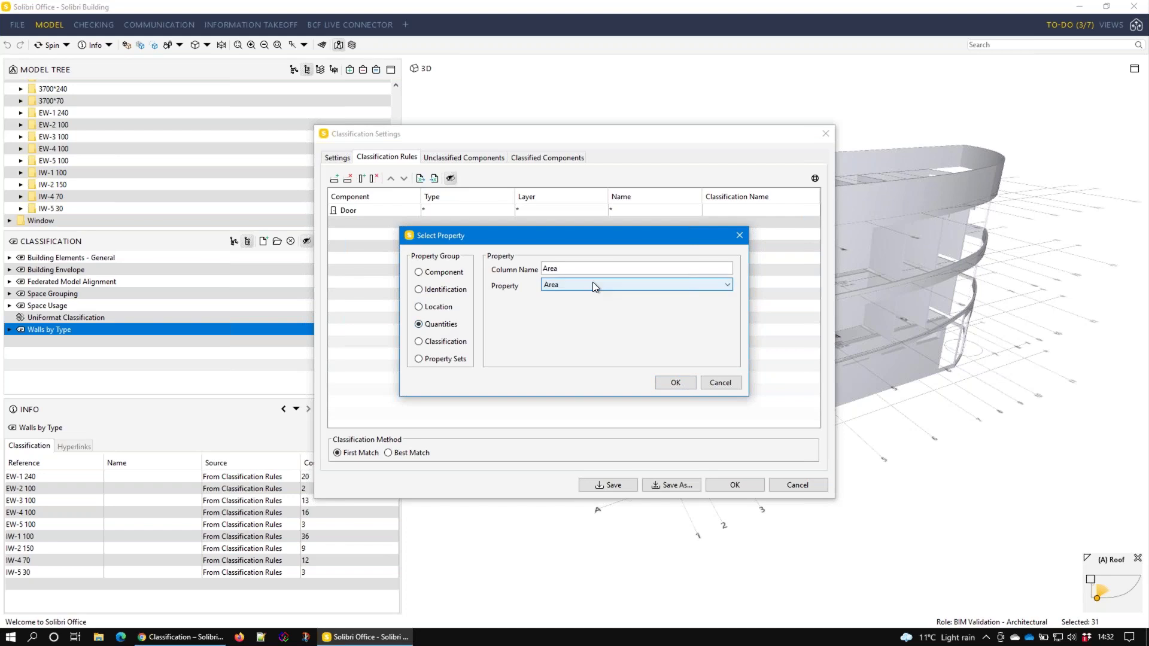
click(592, 282)
click(586, 351)
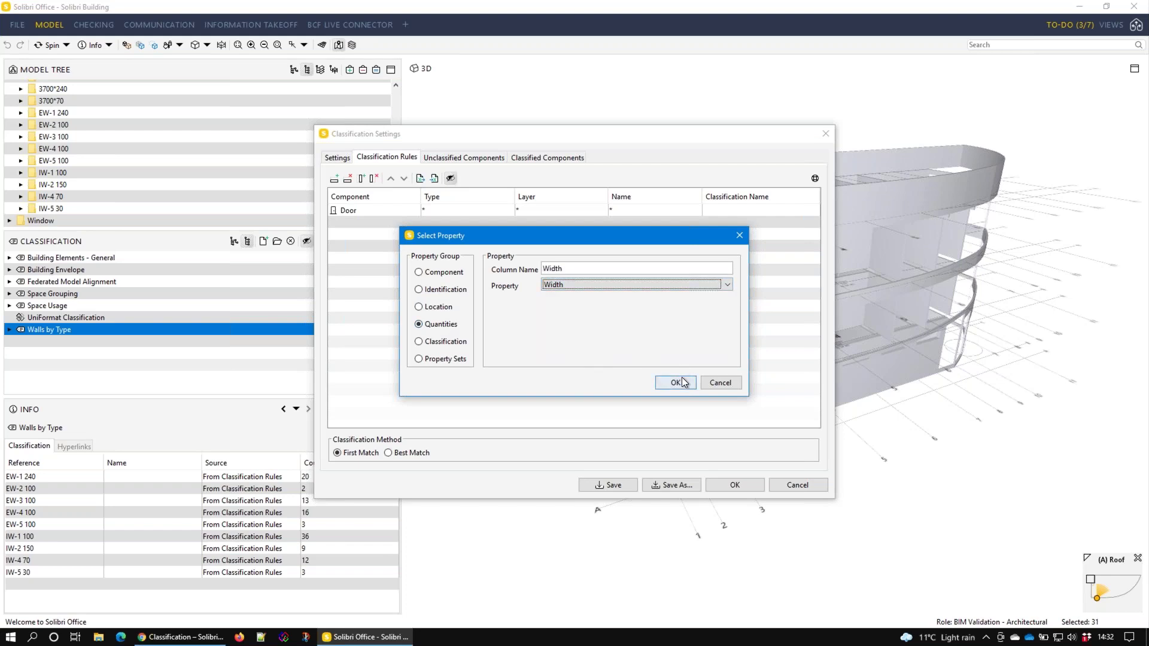
click(681, 379)
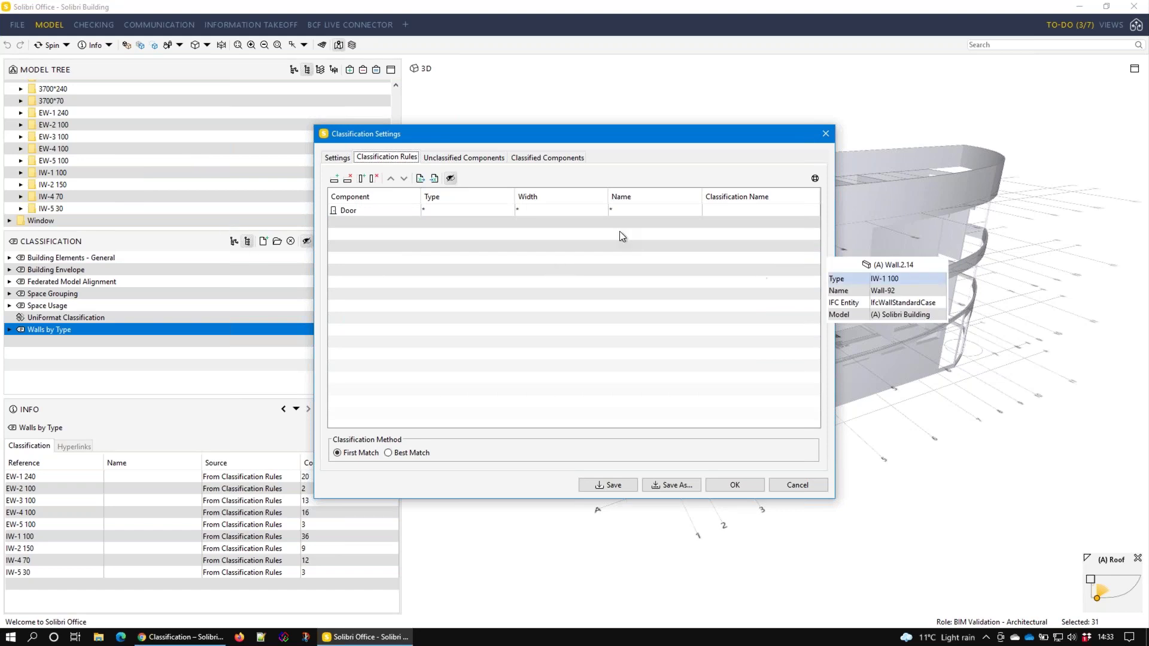
Keep Door as the rule's component, name classes by Width, and confirm to create Door Widths
double_click(375, 211)
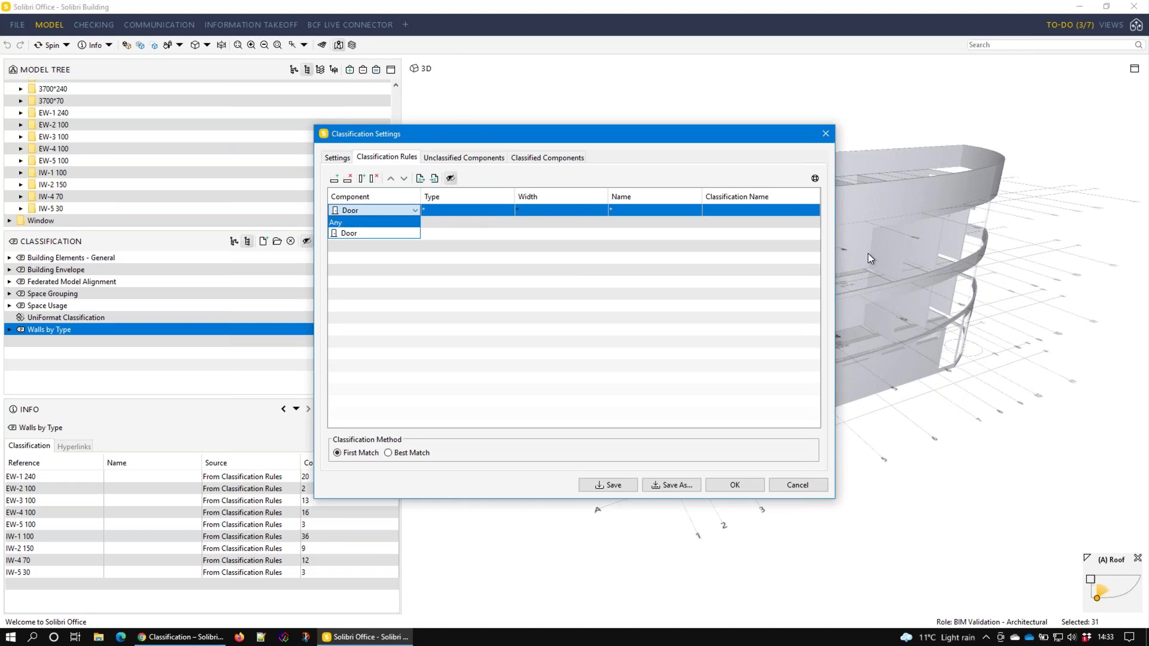
click(511, 216)
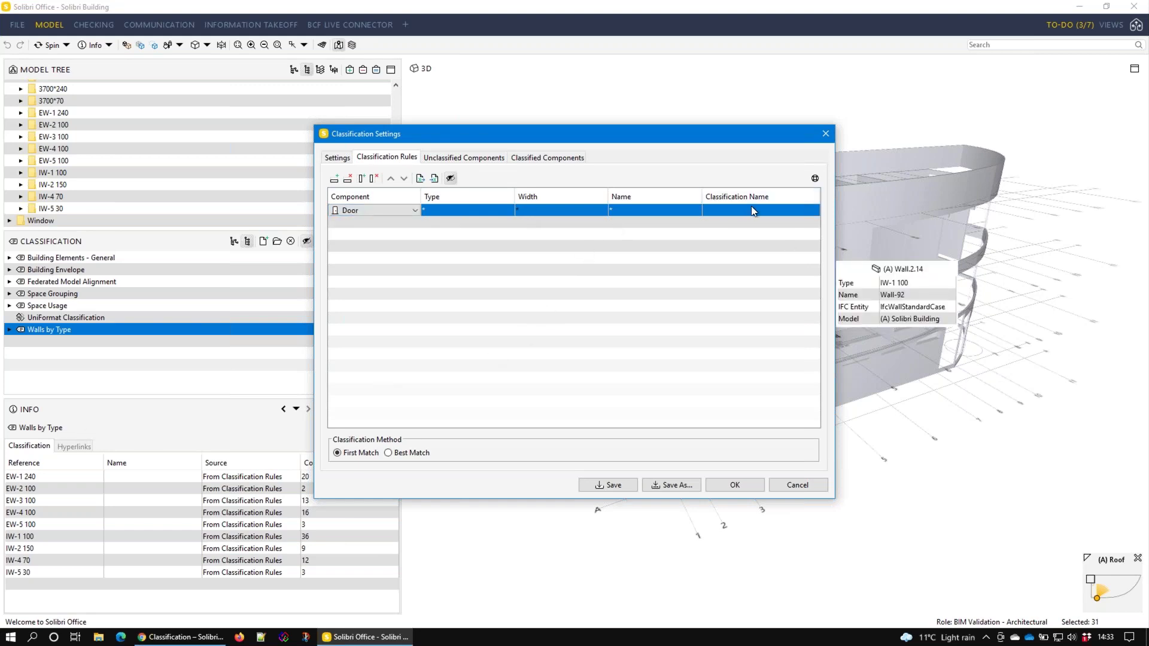
click(803, 207)
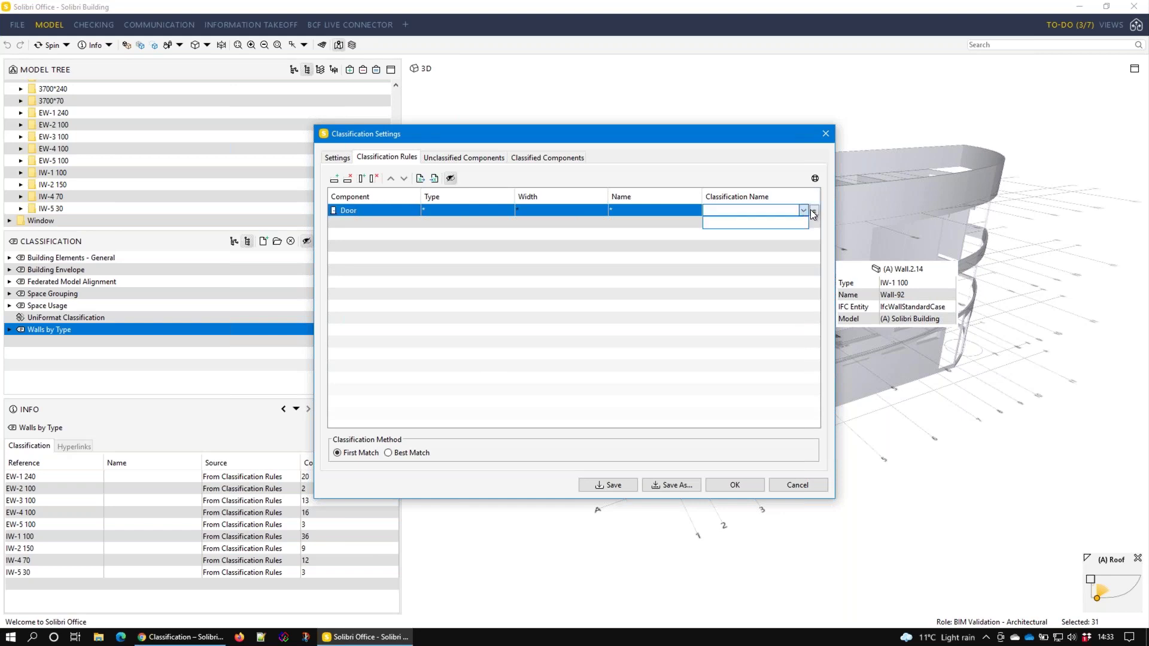
click(813, 210)
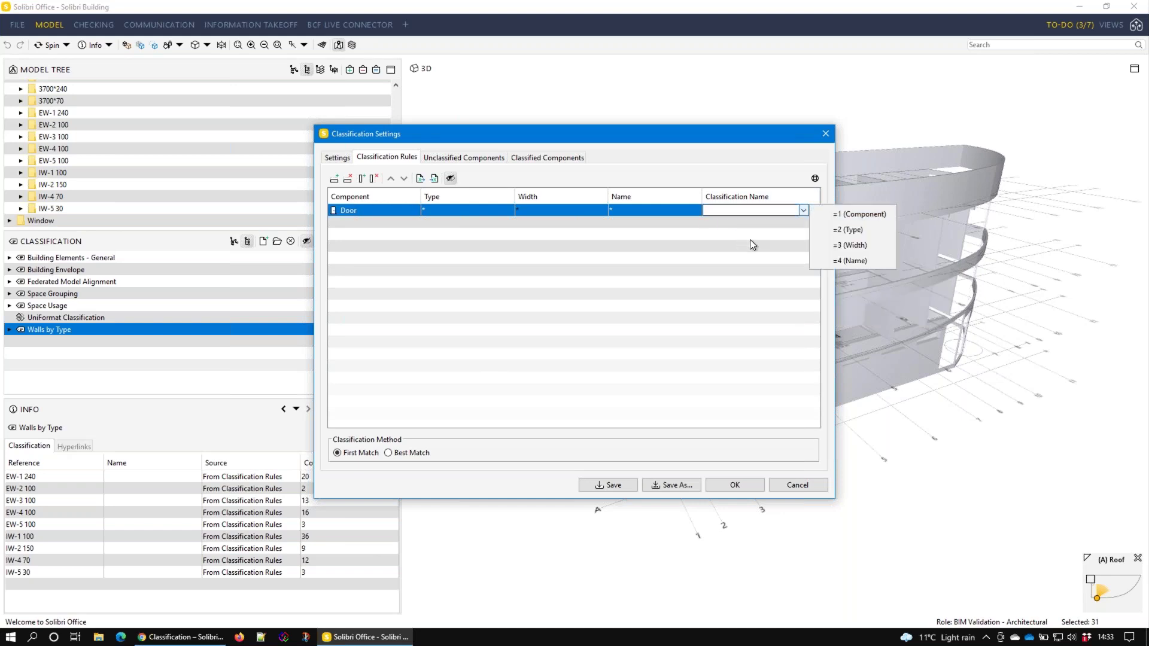
click(849, 243)
click(734, 485)
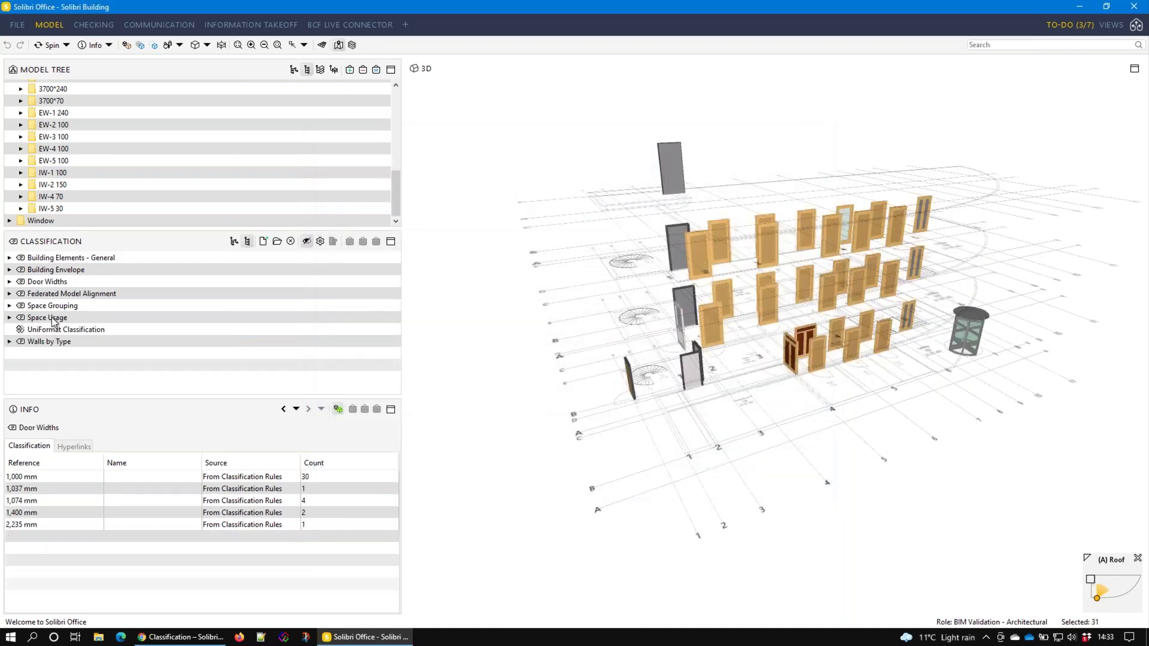
Expand Door Widths and step through its width groups from 1,000 mm to 2,235 mm
click(41, 283)
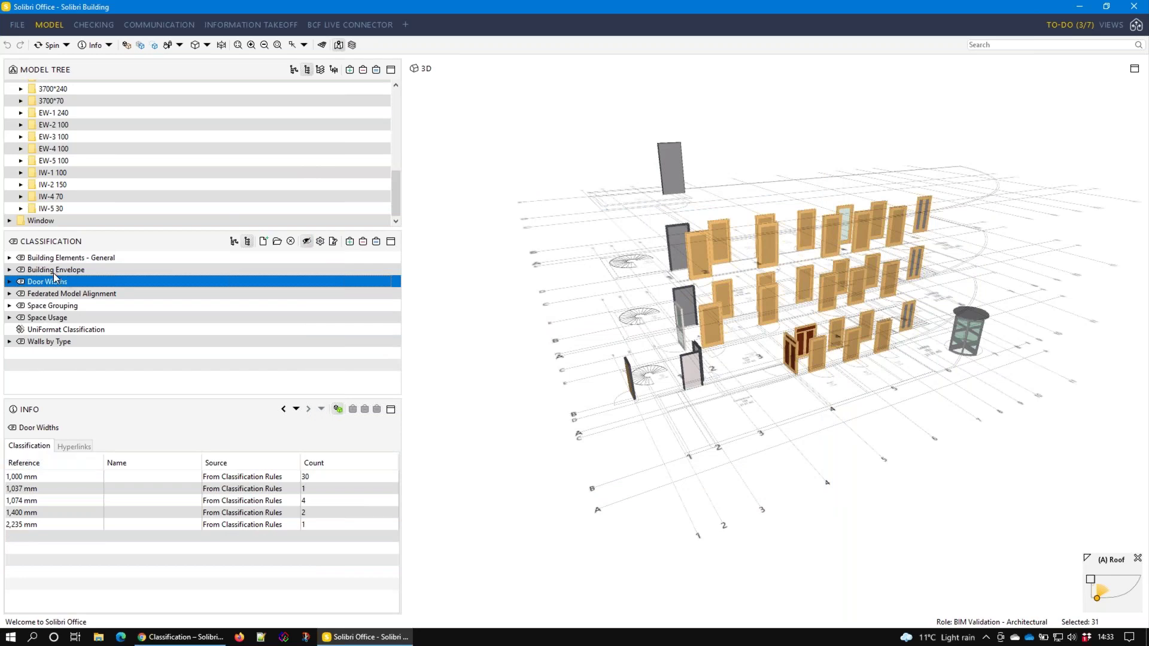
click(9, 282)
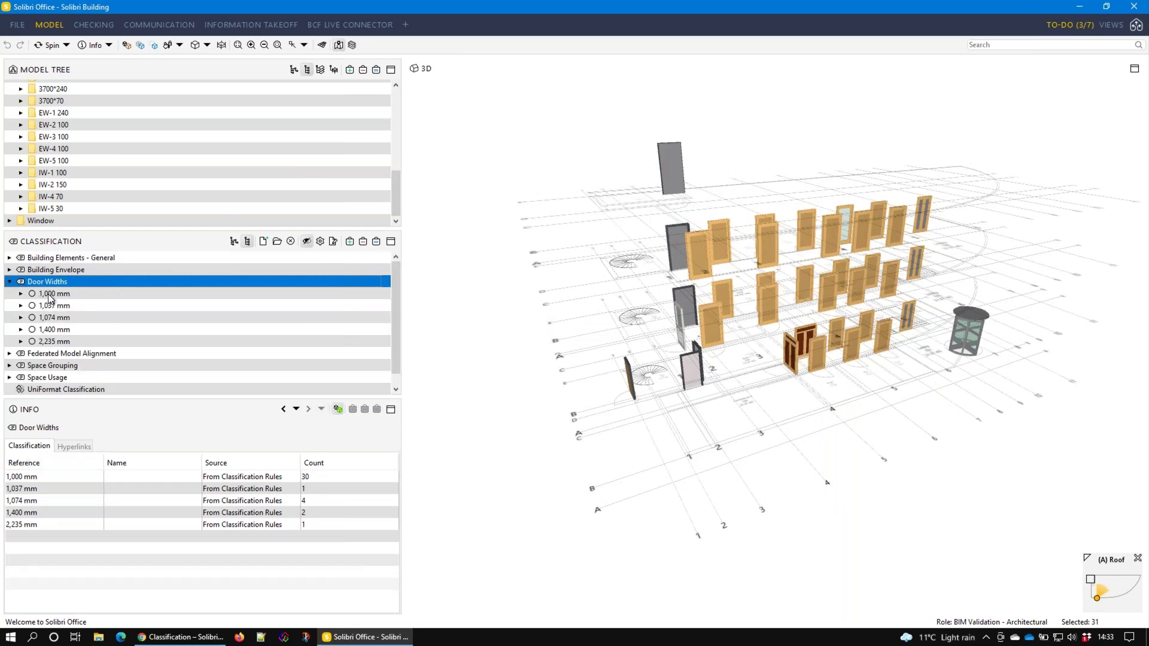
key(Down)
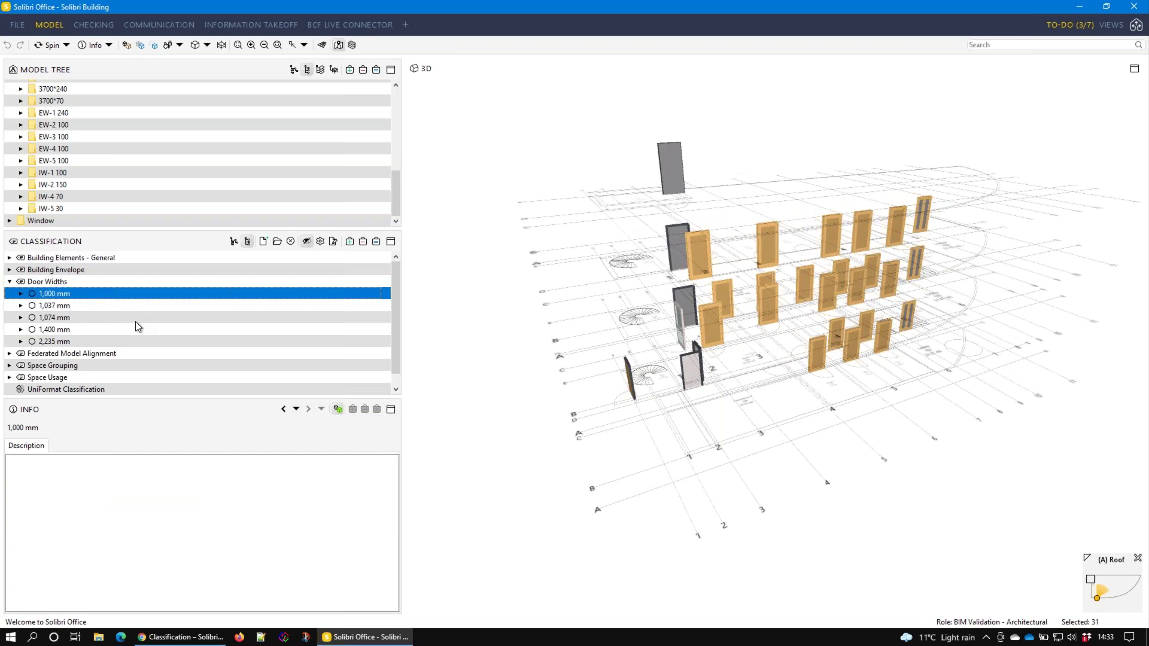
key(Down)
key(Up)
key(Down)
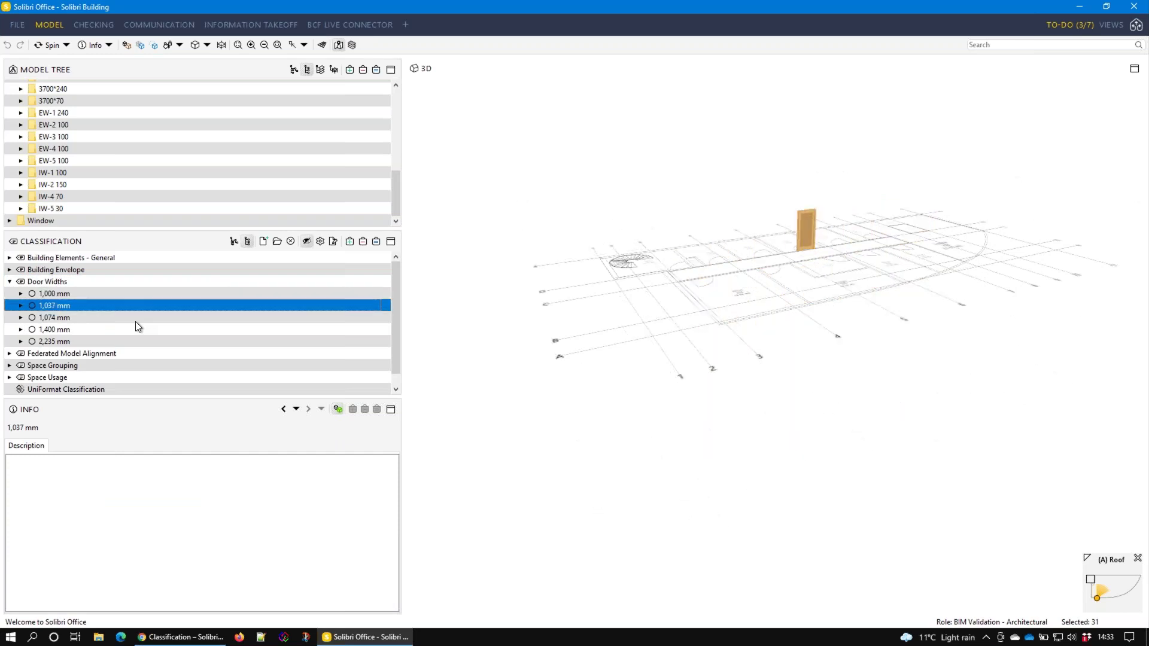
key(Down)
key(Down)
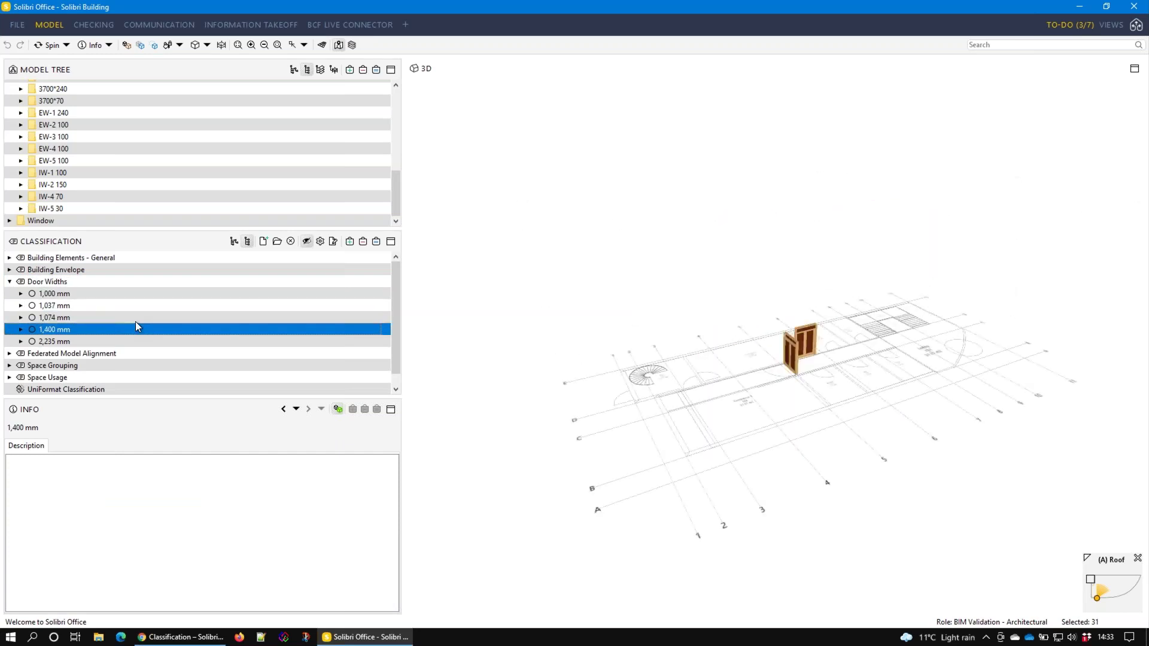
key(Down)
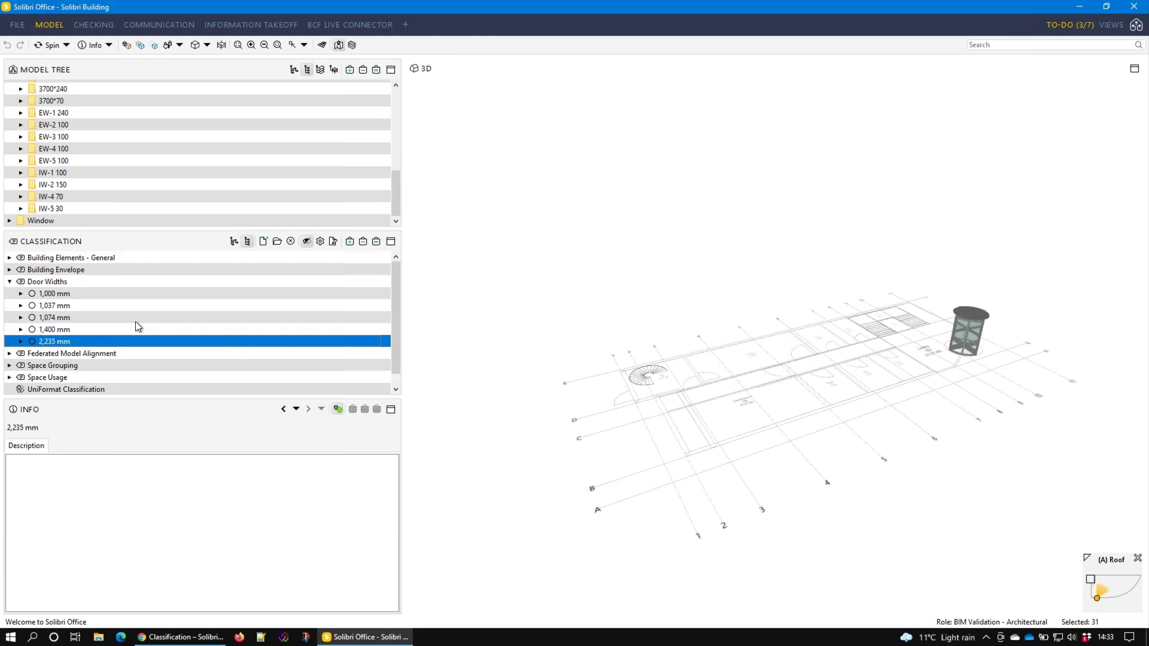
Inspect one of the 1,074 mm doors in 3D, then bring up the recommended classifications
click(80, 316)
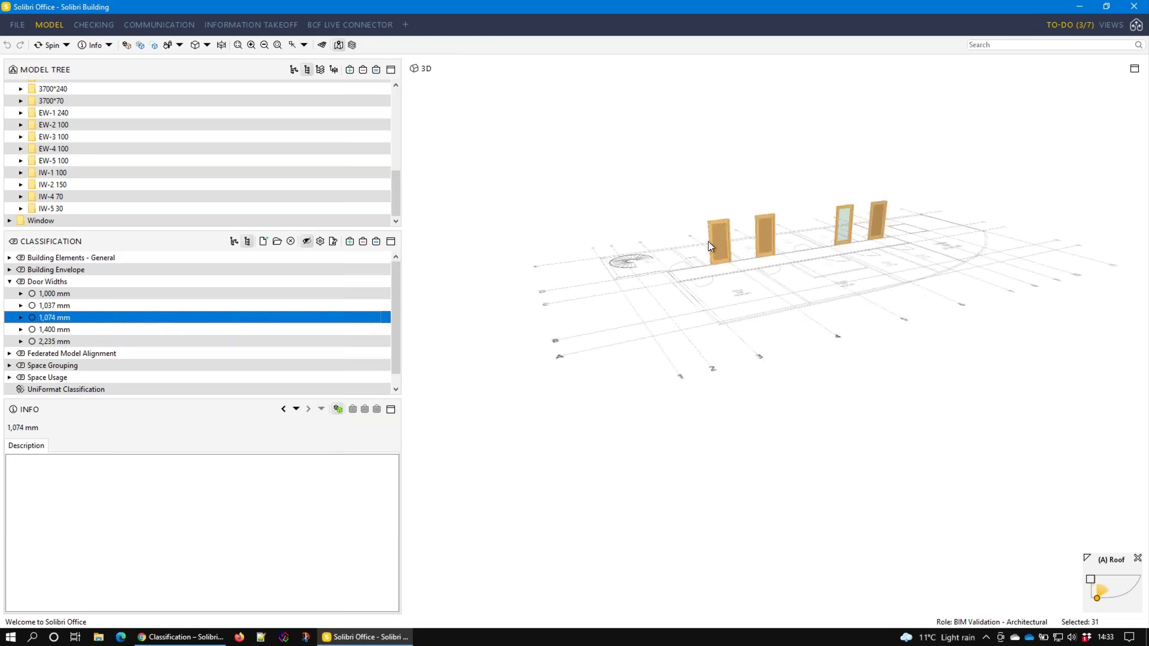
click(727, 248)
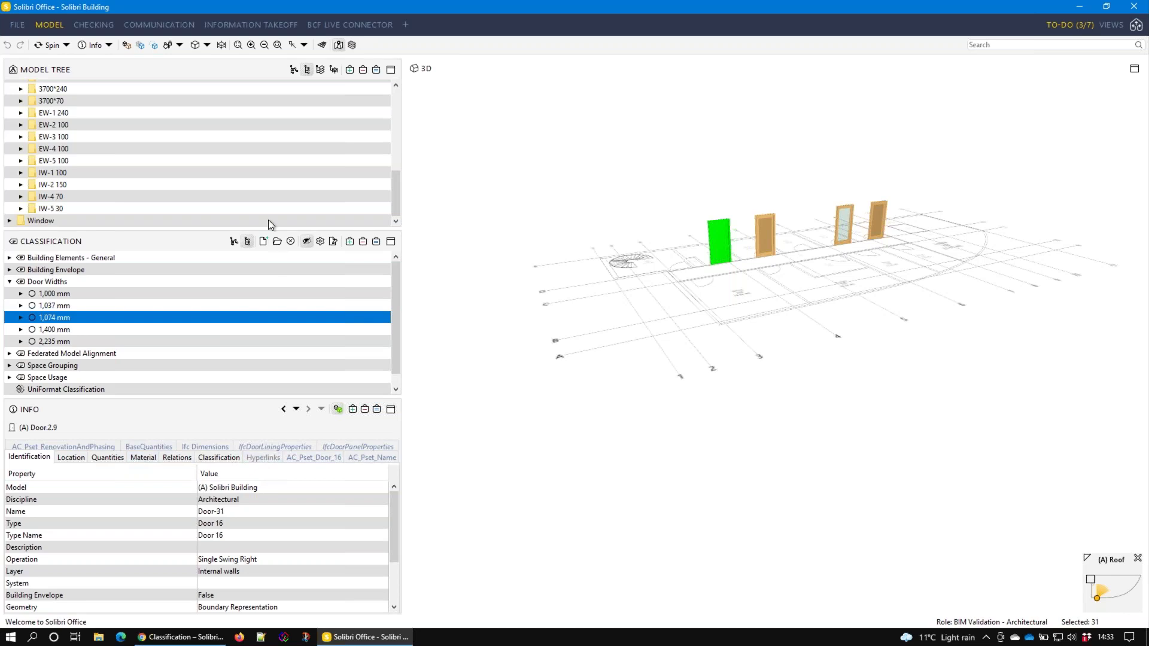
click(278, 242)
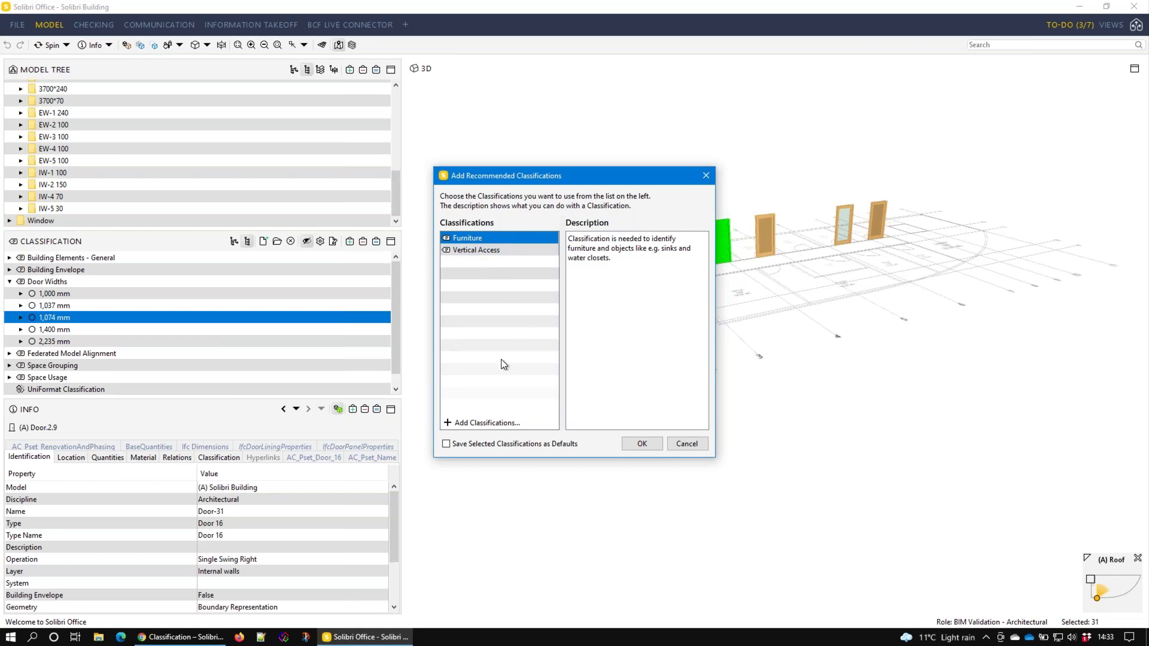
Load Component - Identification.classification from file and add it to the model
click(501, 422)
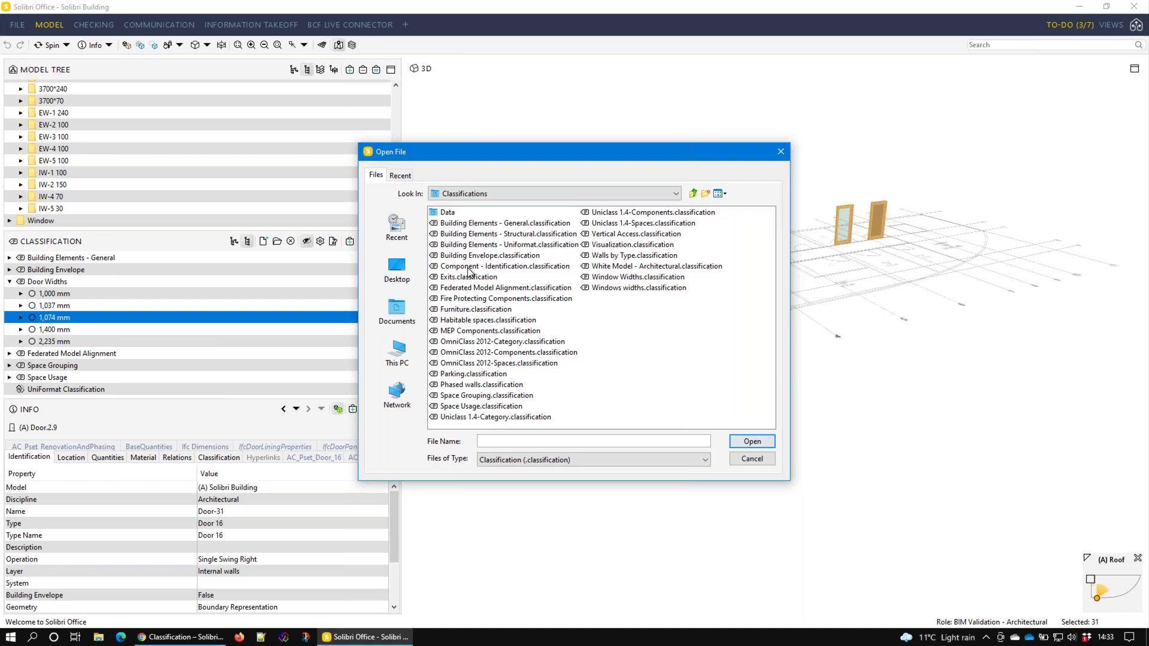
click(542, 267)
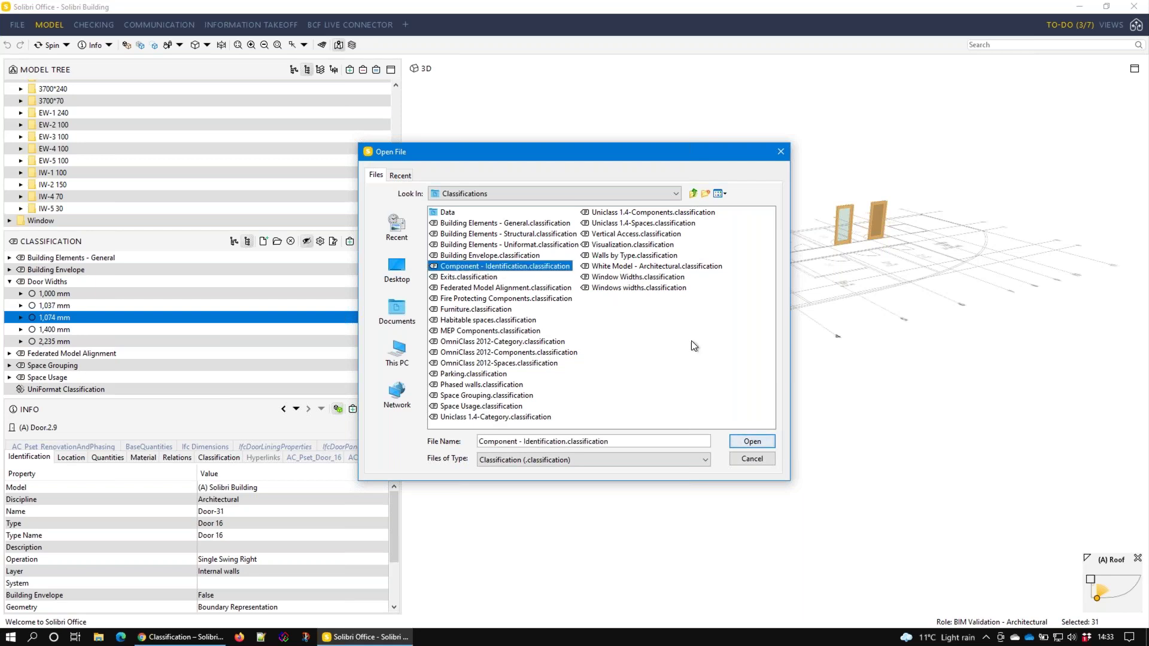
click(756, 435)
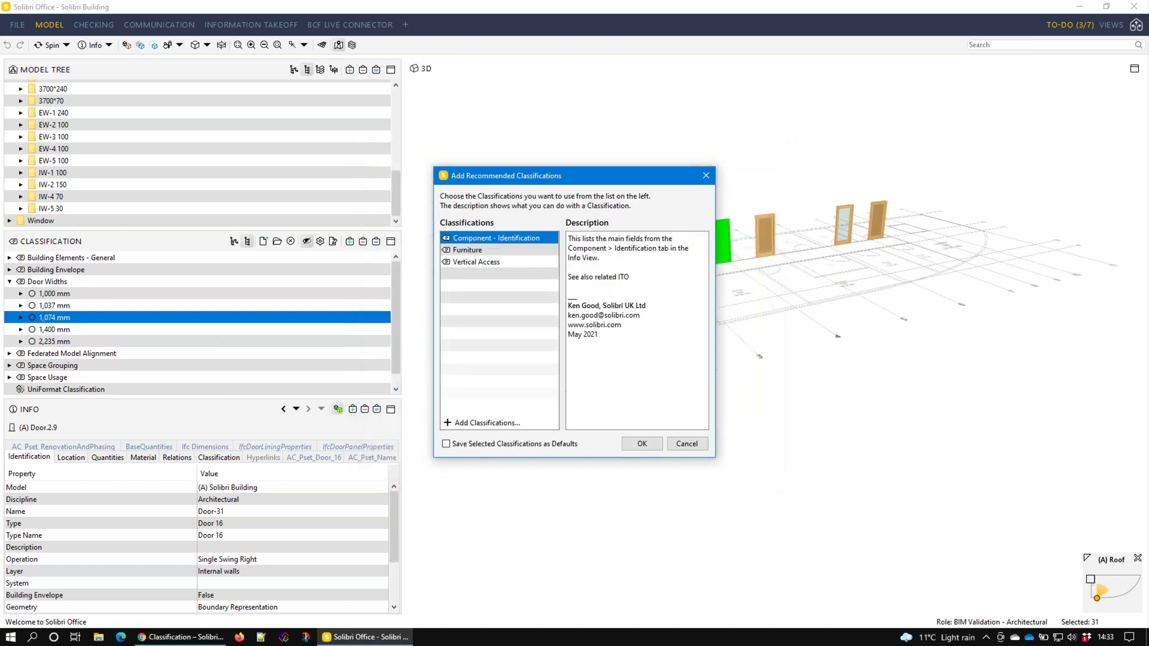
click(642, 443)
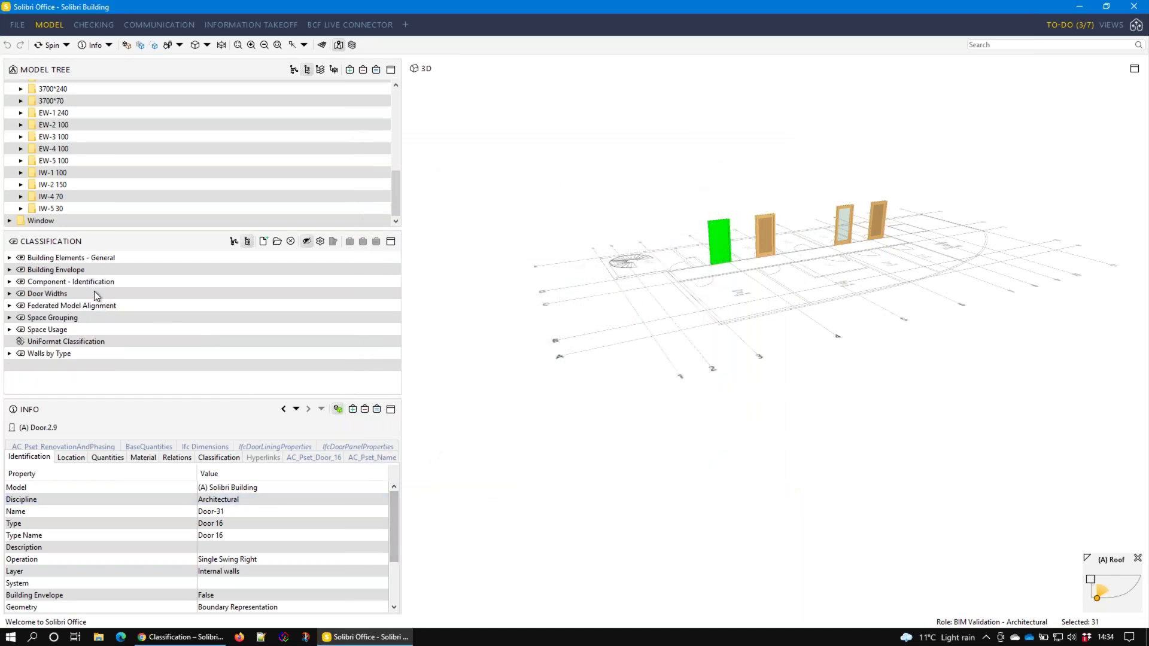
Expand Component - Identification, browse its columns, doors, railings, roof and slabs, and open its settings
double_click(84, 282)
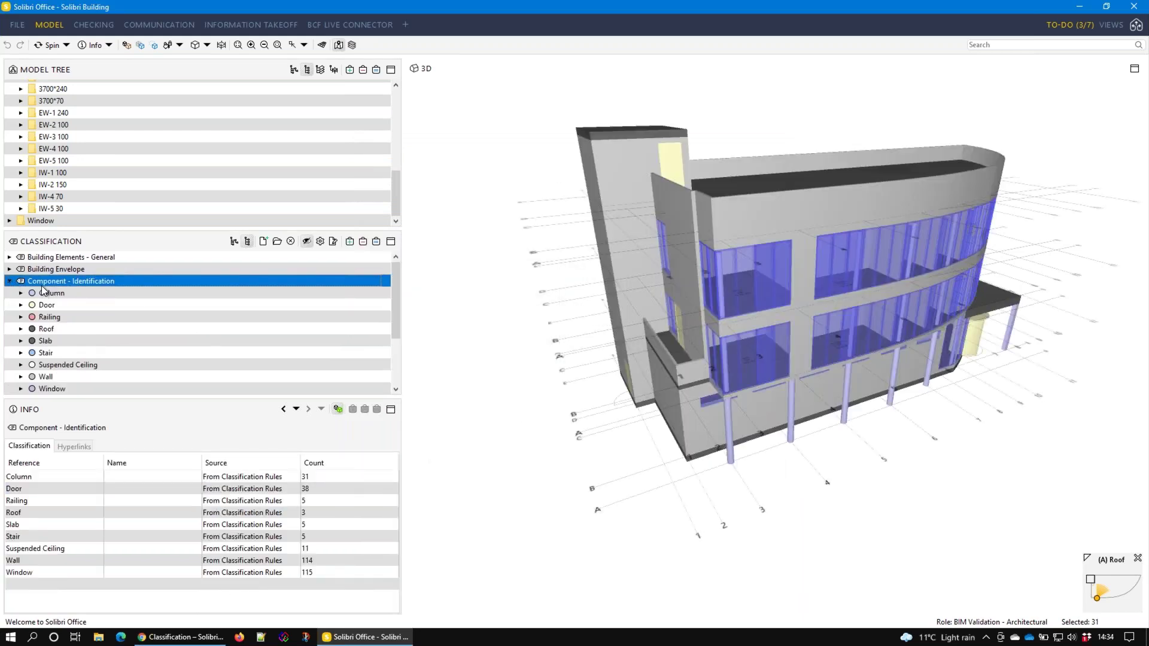
click(52, 294)
click(70, 306)
click(91, 318)
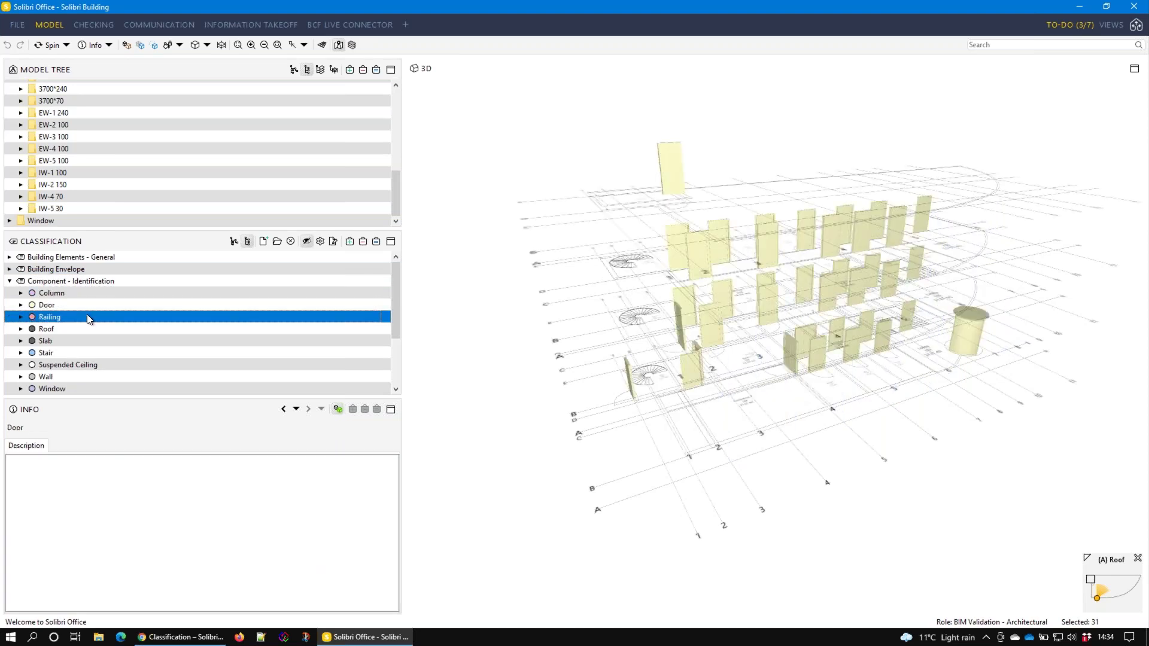
click(100, 329)
key(Down)
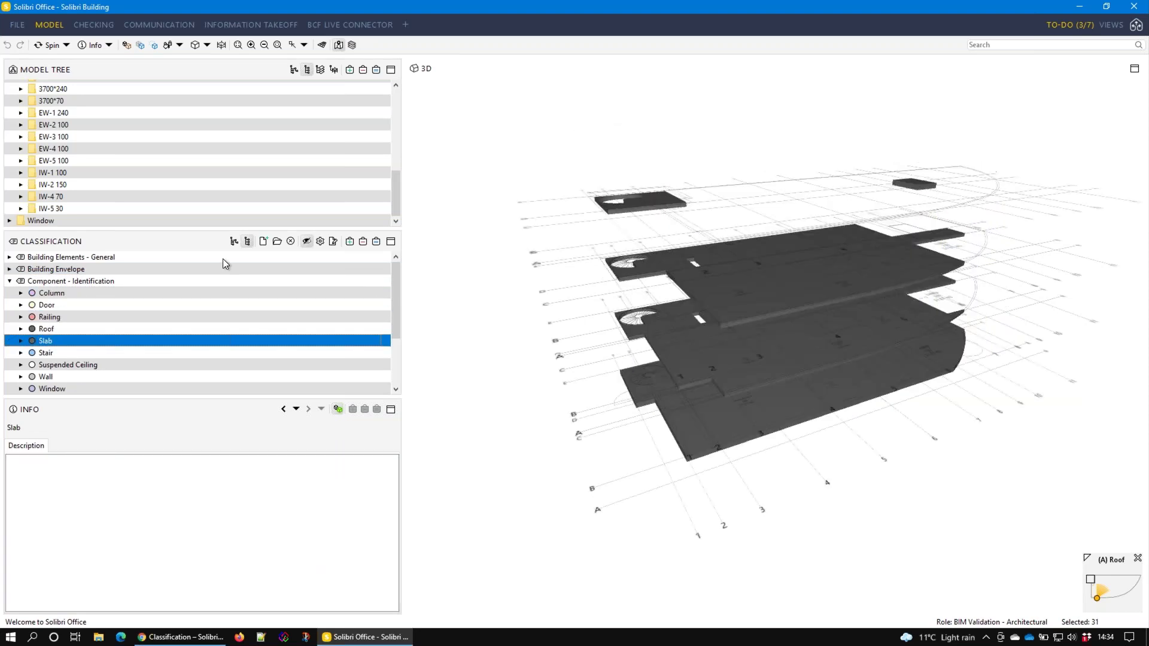
click(322, 241)
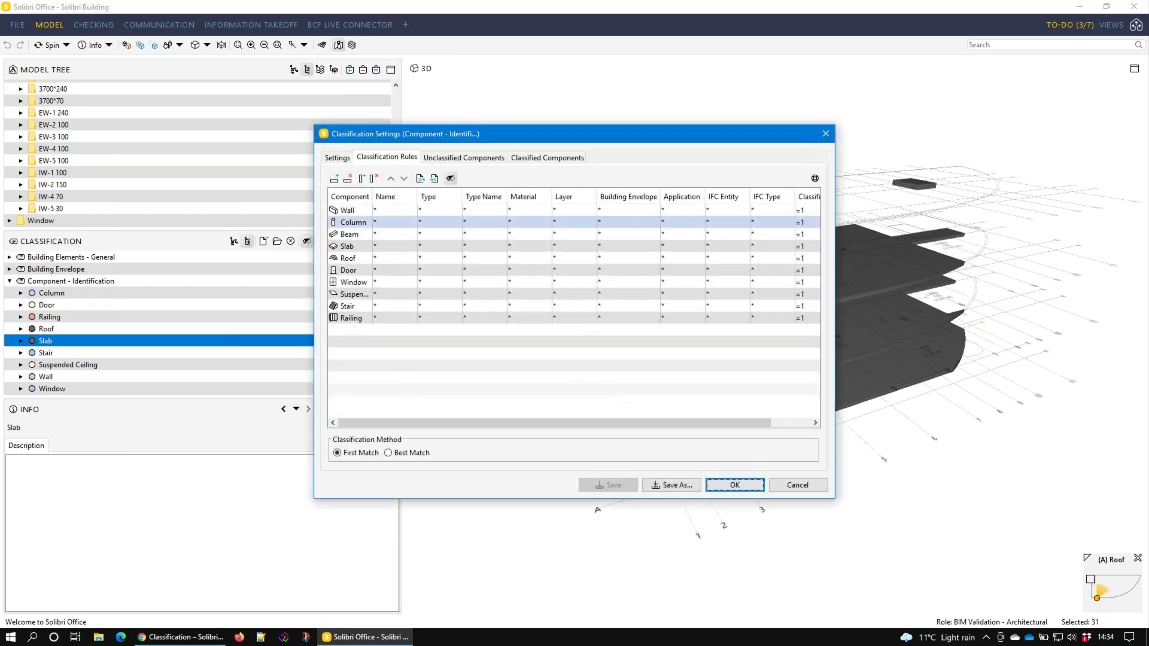
Review the Slab, Beam and Suspended Ceiling rules of Component - Identification
click(443, 245)
click(598, 234)
click(734, 292)
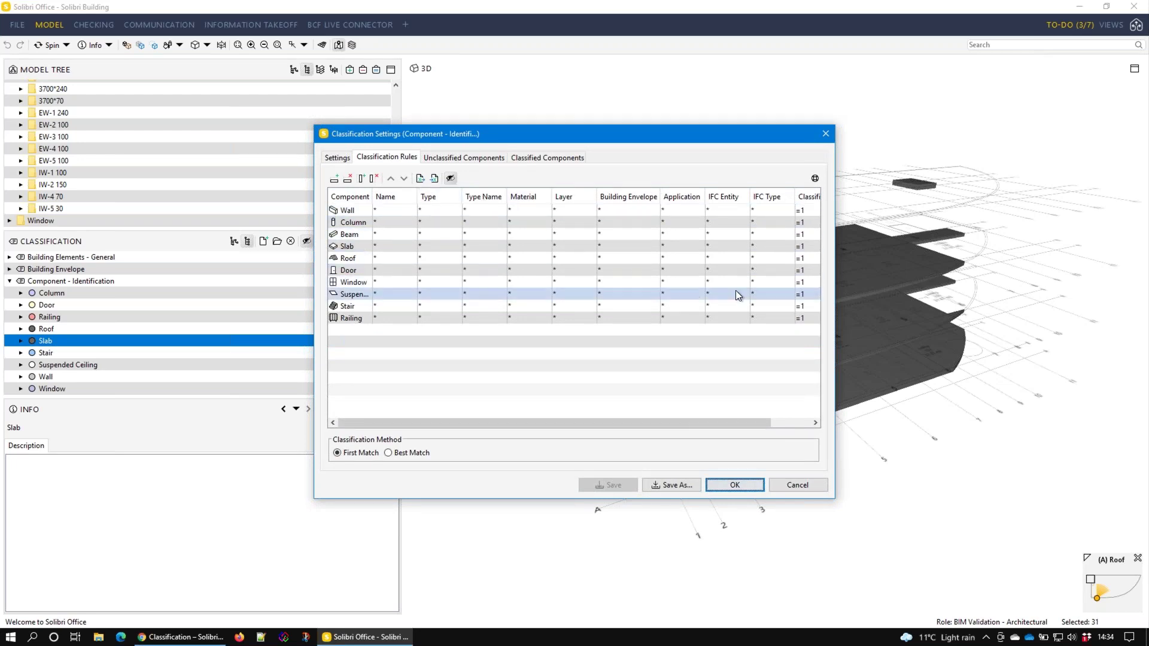
Check the classified components with their Classification Name and Source, then cancel and go to Information Takeoff
click(539, 155)
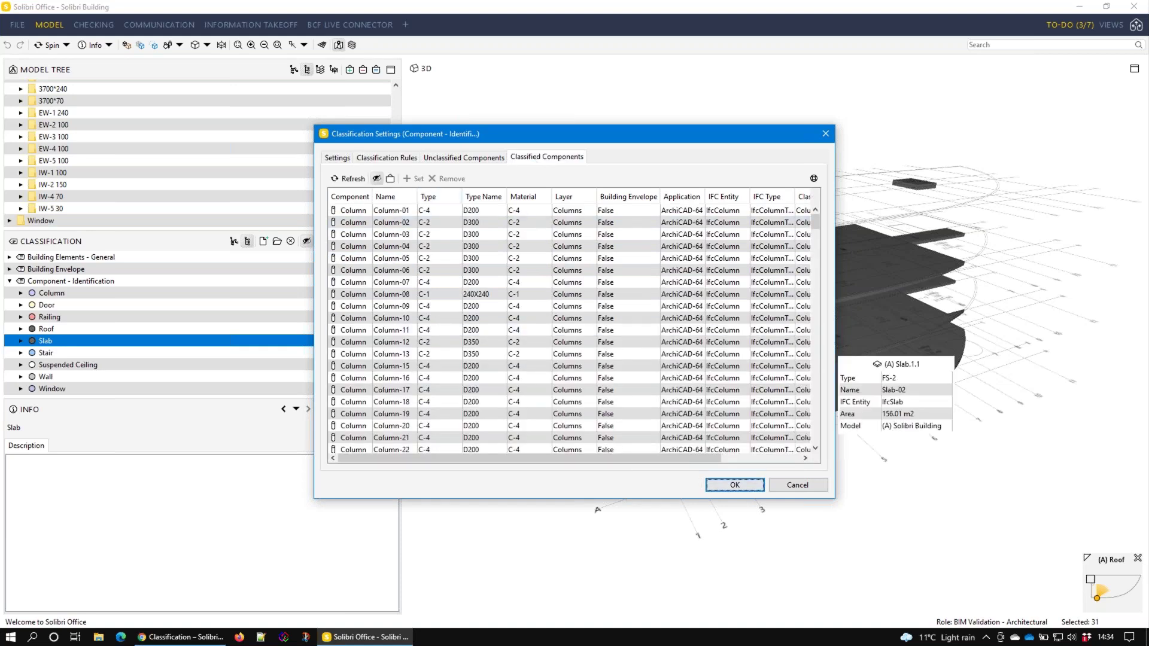
drag(837, 329, 1050, 349)
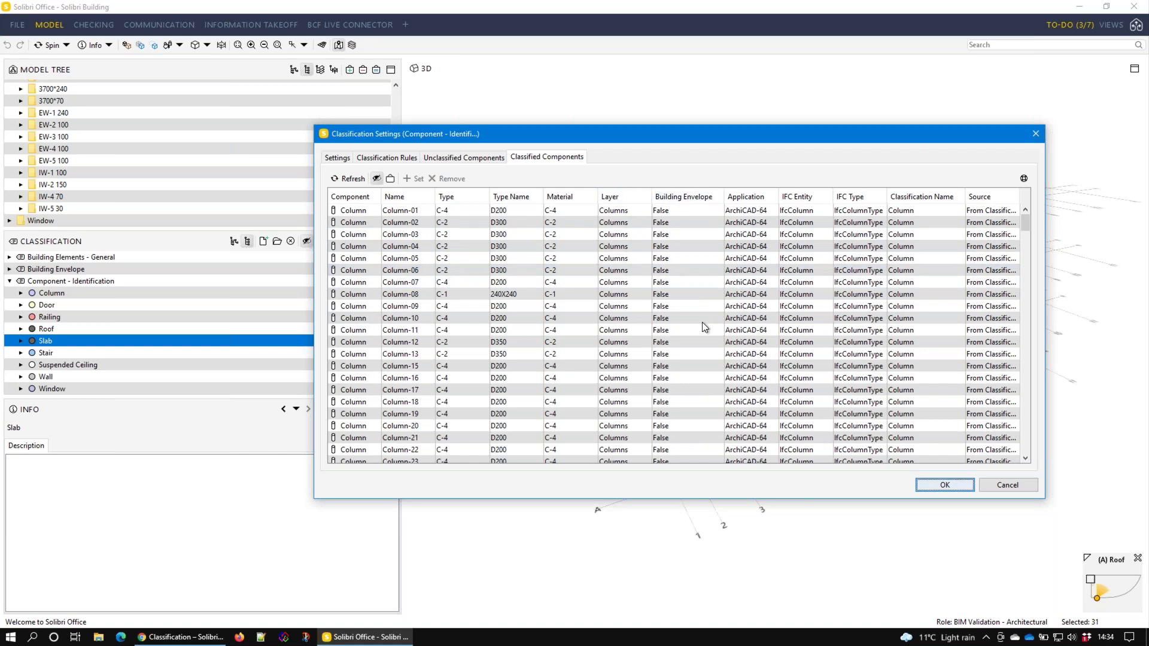
click(996, 484)
click(251, 30)
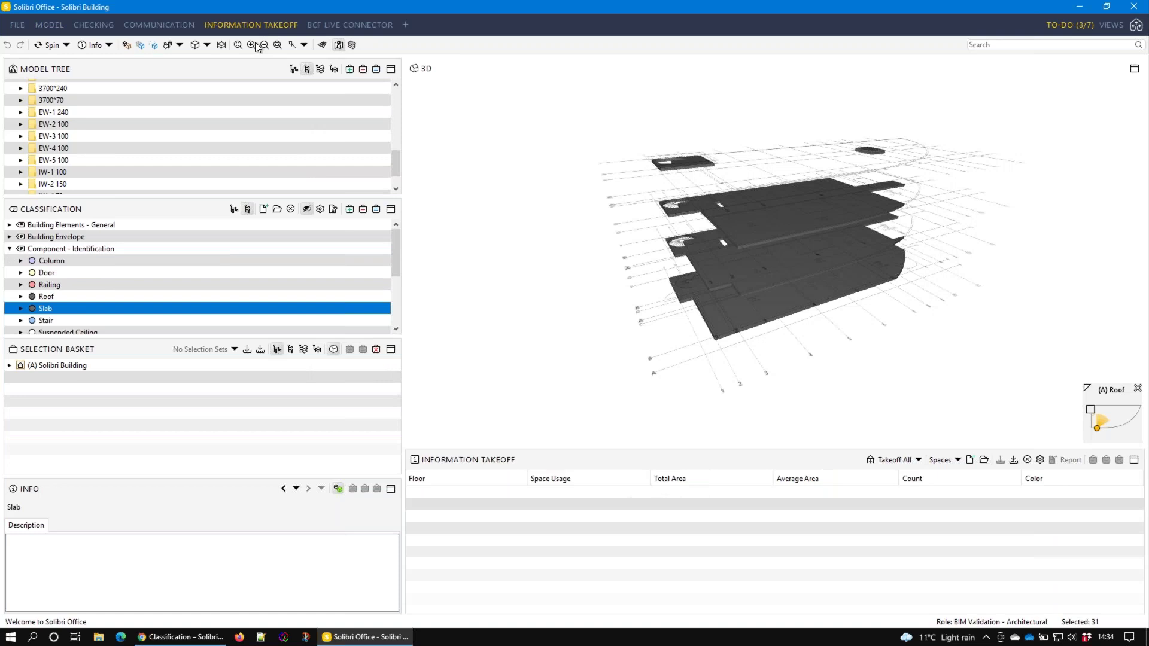
Load the Component - Identification takeoff definition from file and run Takeoff All
click(984, 461)
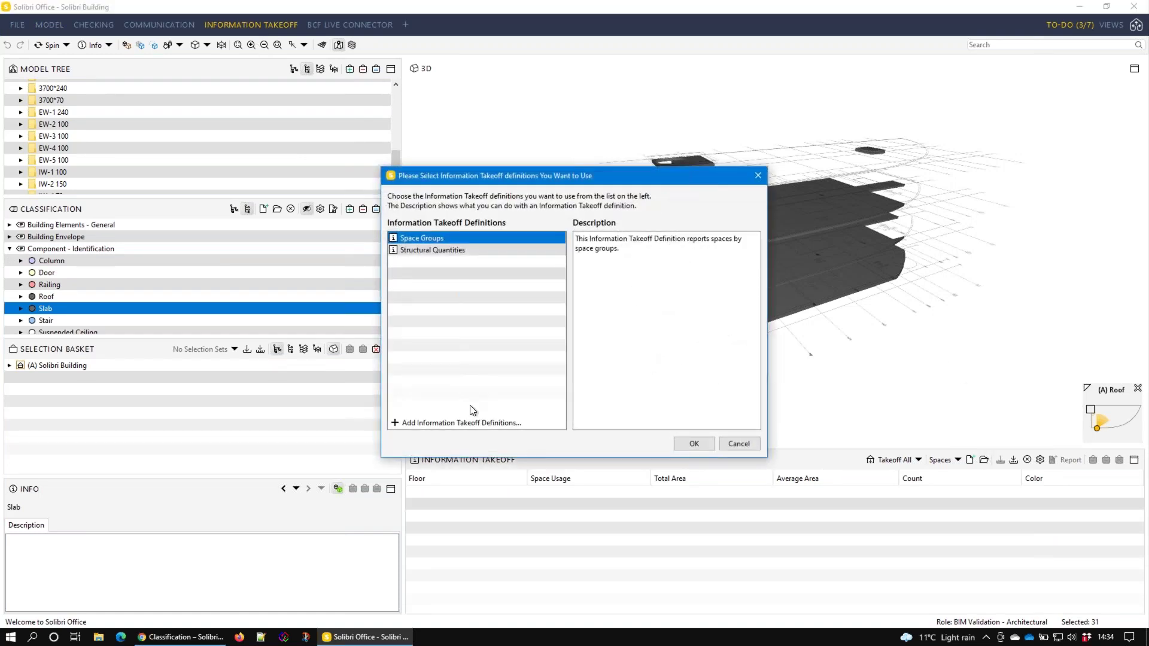
click(479, 424)
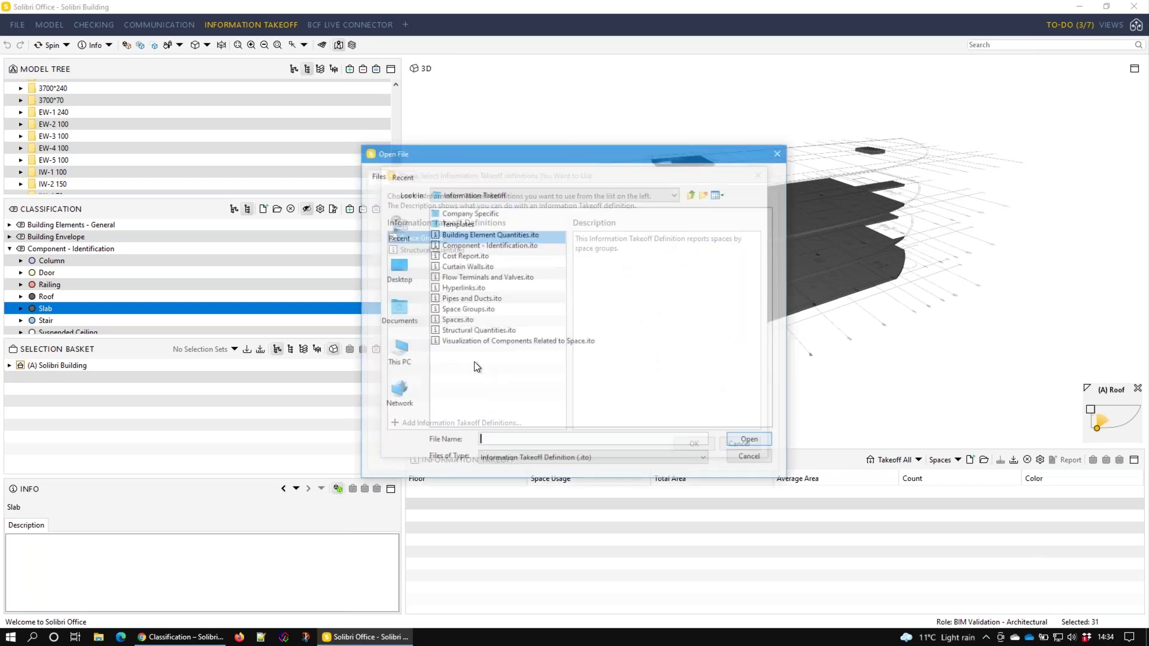
click(498, 246)
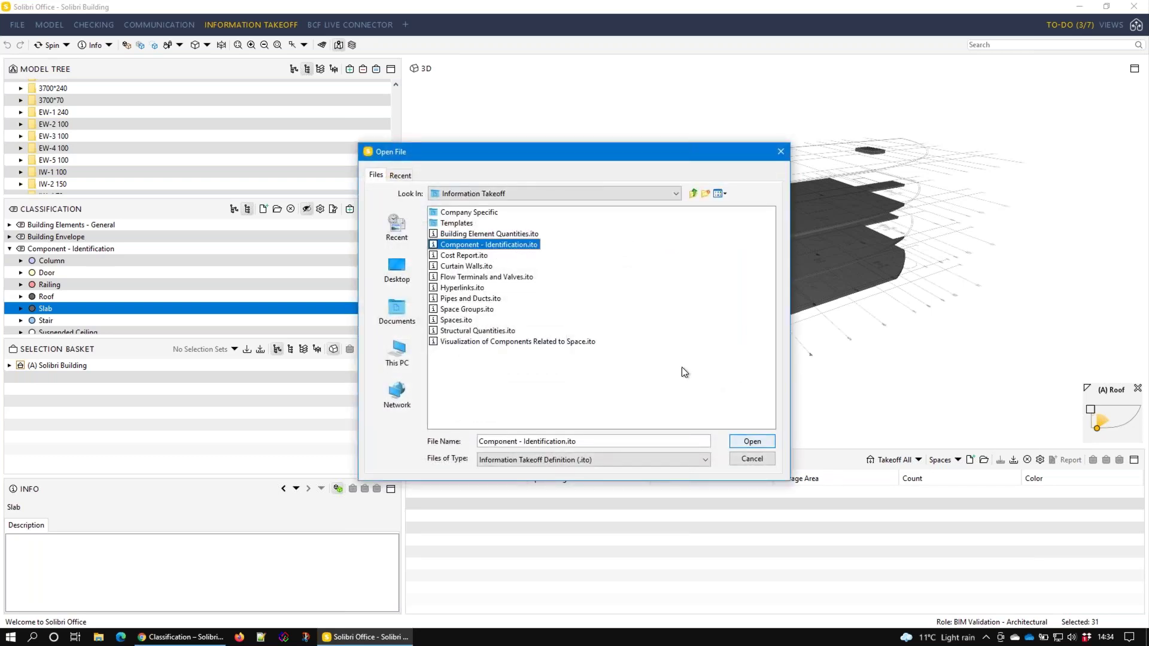
click(752, 442)
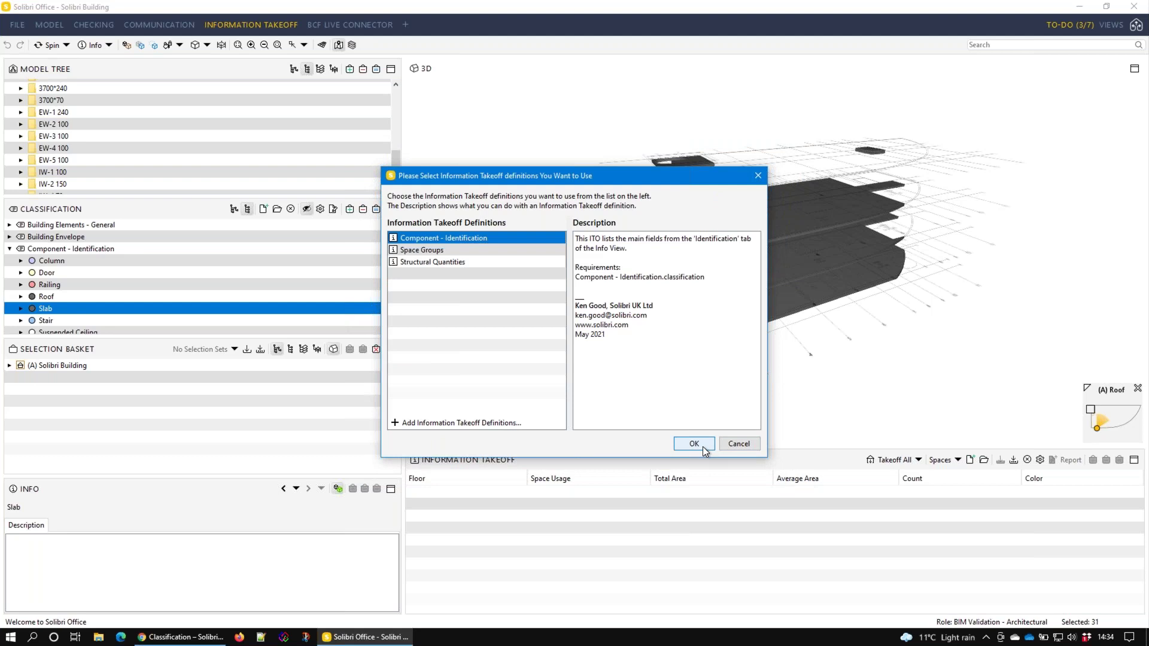
click(702, 446)
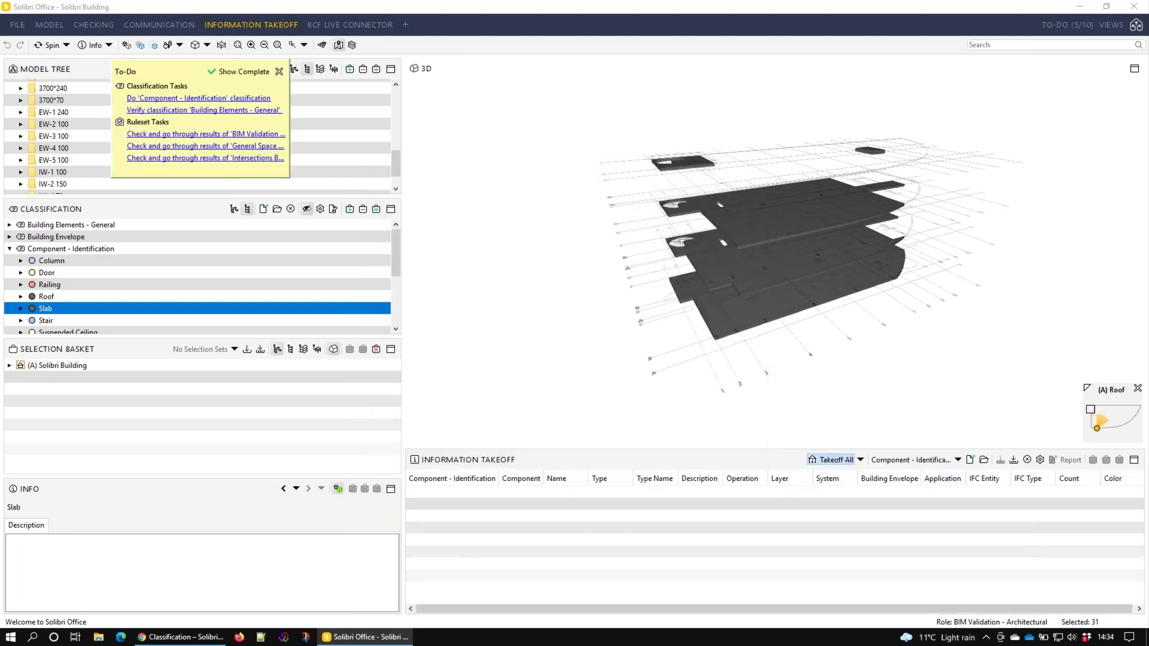
click(833, 459)
Proceed with the takeoff and browse the column type names, such as D300 on Column-02
click(825, 598)
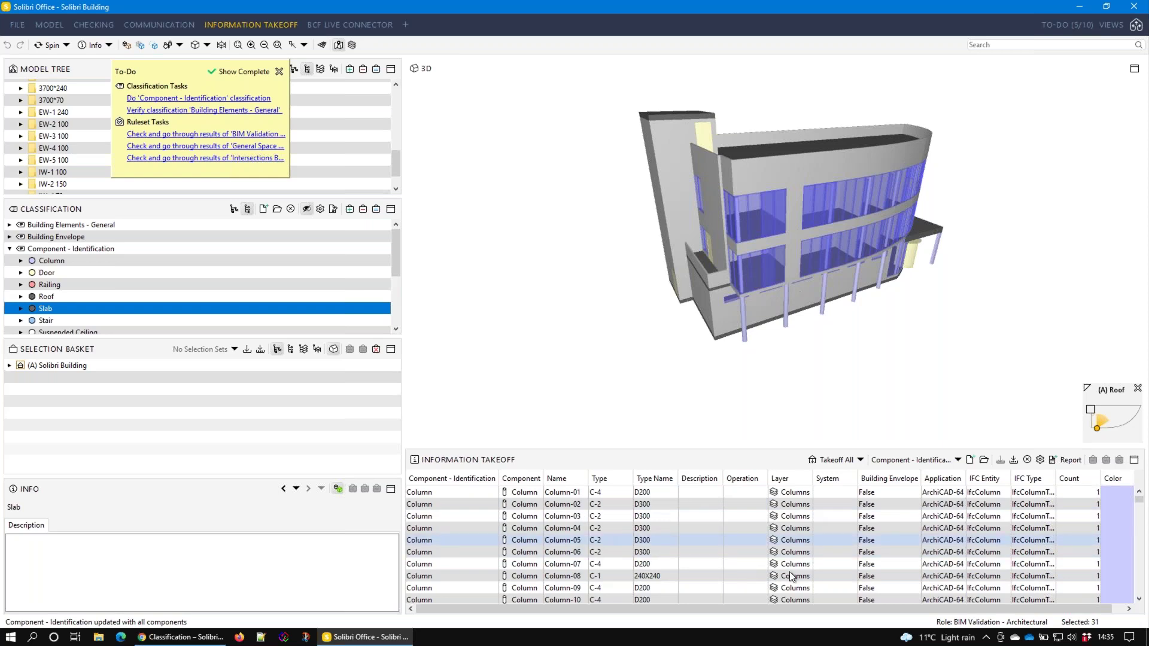
scroll(836, 570, down, 13)
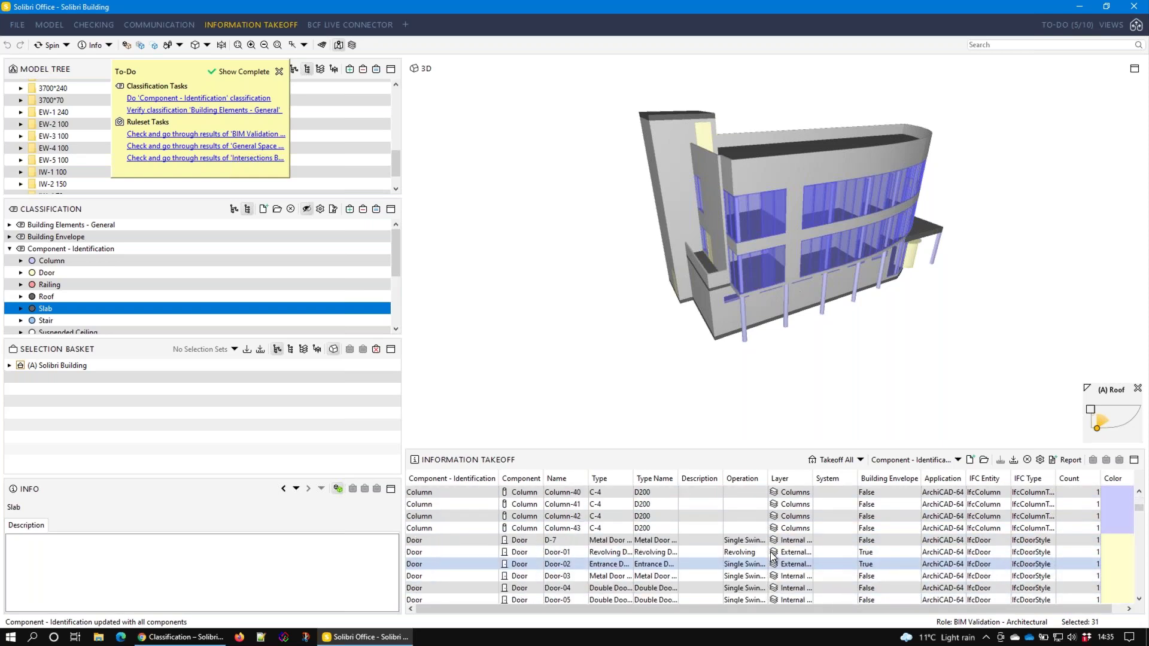
scroll(772, 557, up, 13)
click(655, 504)
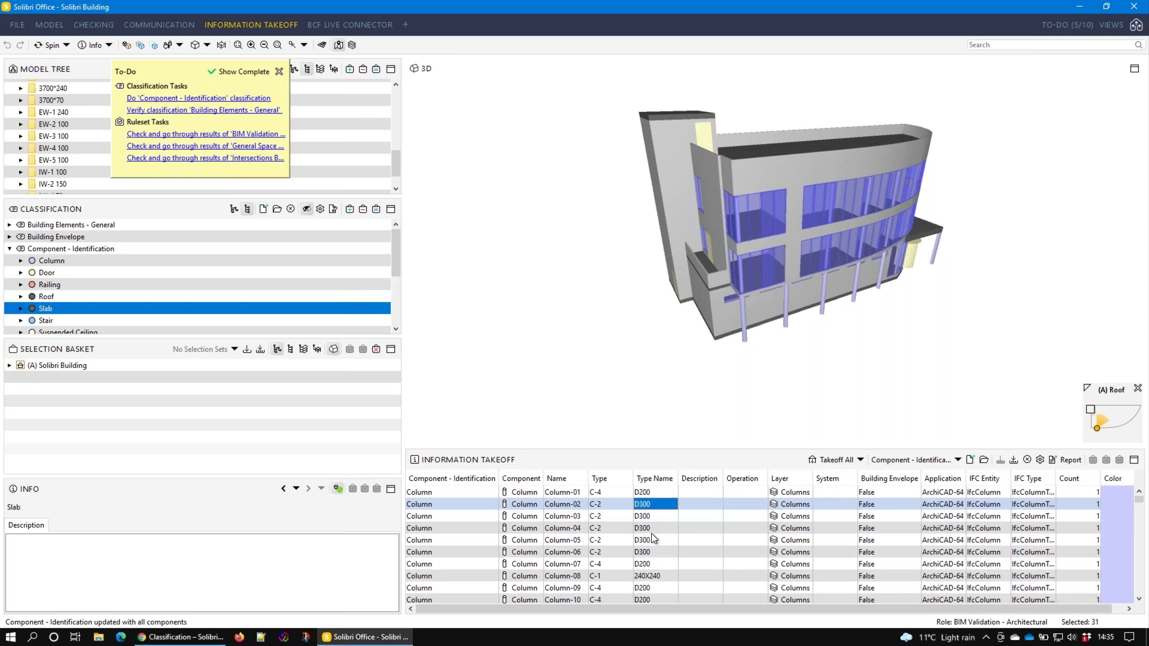
click(652, 535)
click(659, 552)
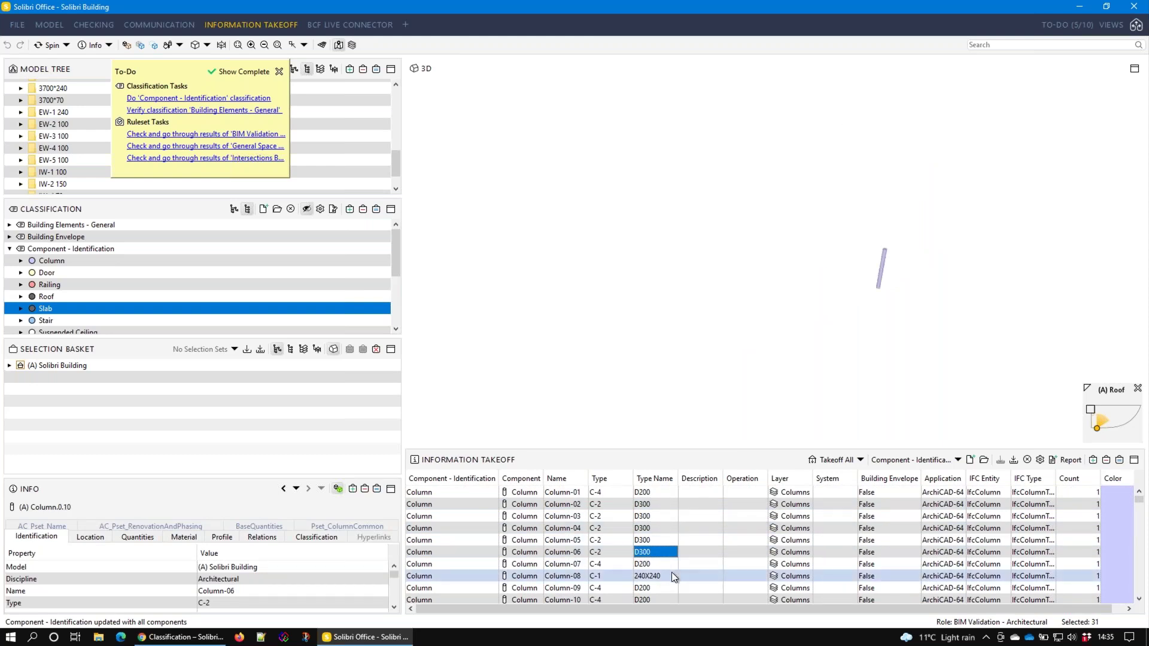
Show all columns with the D200 type name, then collapse Component - Identification
scroll(723, 523, down, 10)
scroll(656, 515, down, 2)
click(654, 515)
right_click(653, 516)
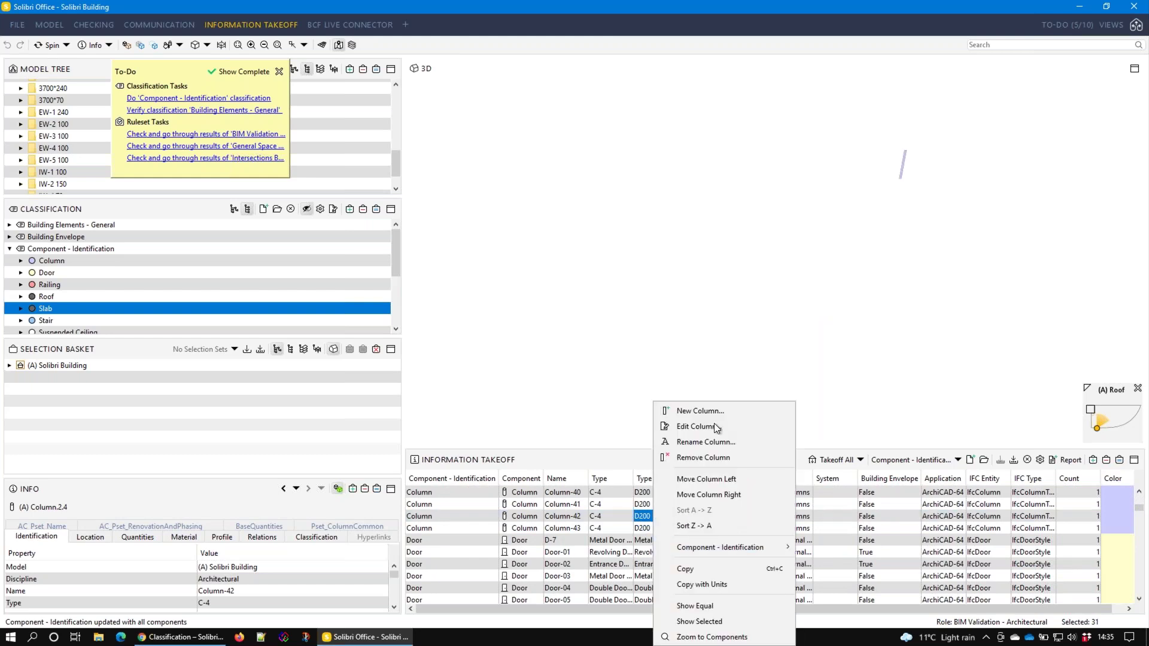
click(696, 606)
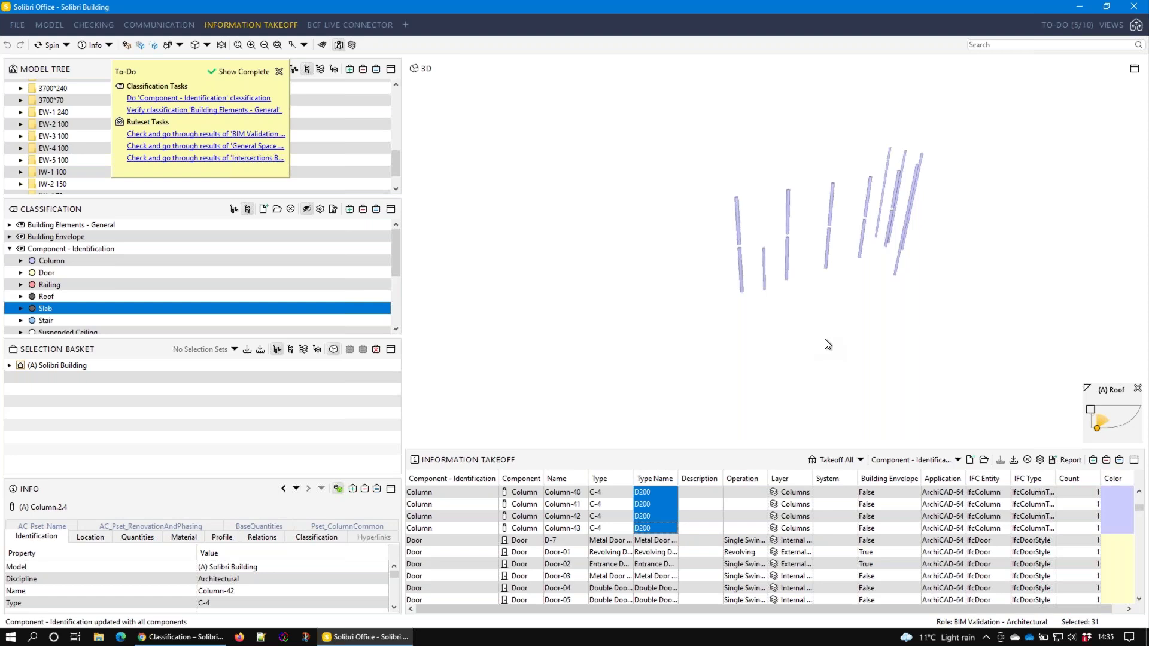
click(11, 250)
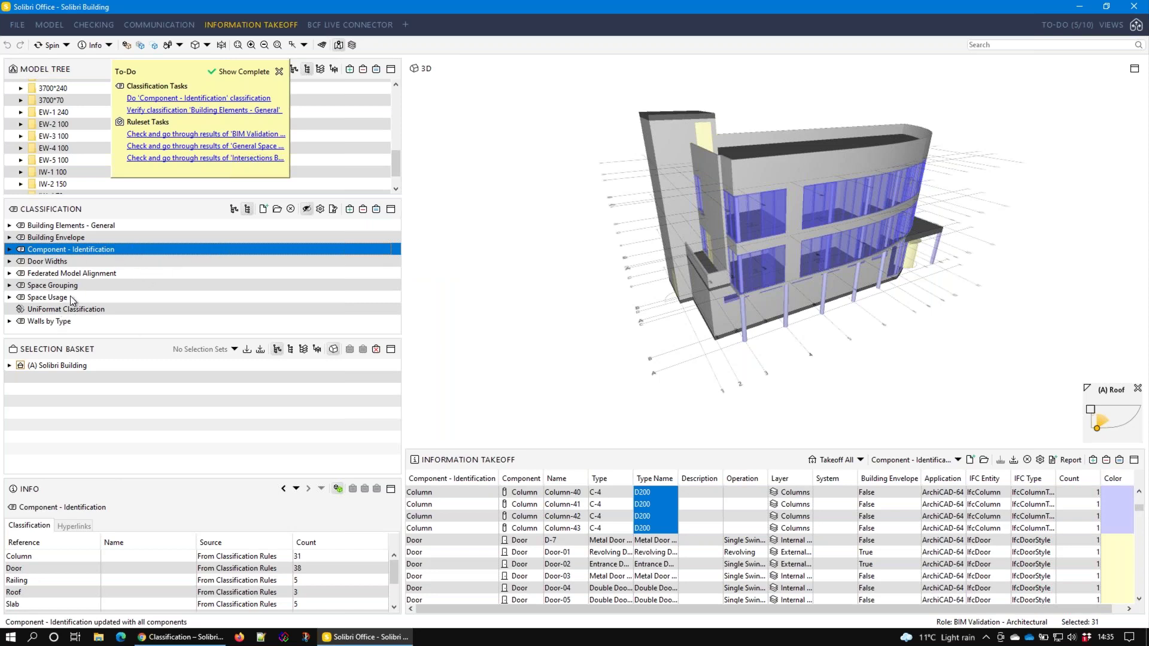
Create a new 'For reference only' category and assign Component - Identification to it
right_click(83, 252)
mouse_move(142, 354)
click(263, 356)
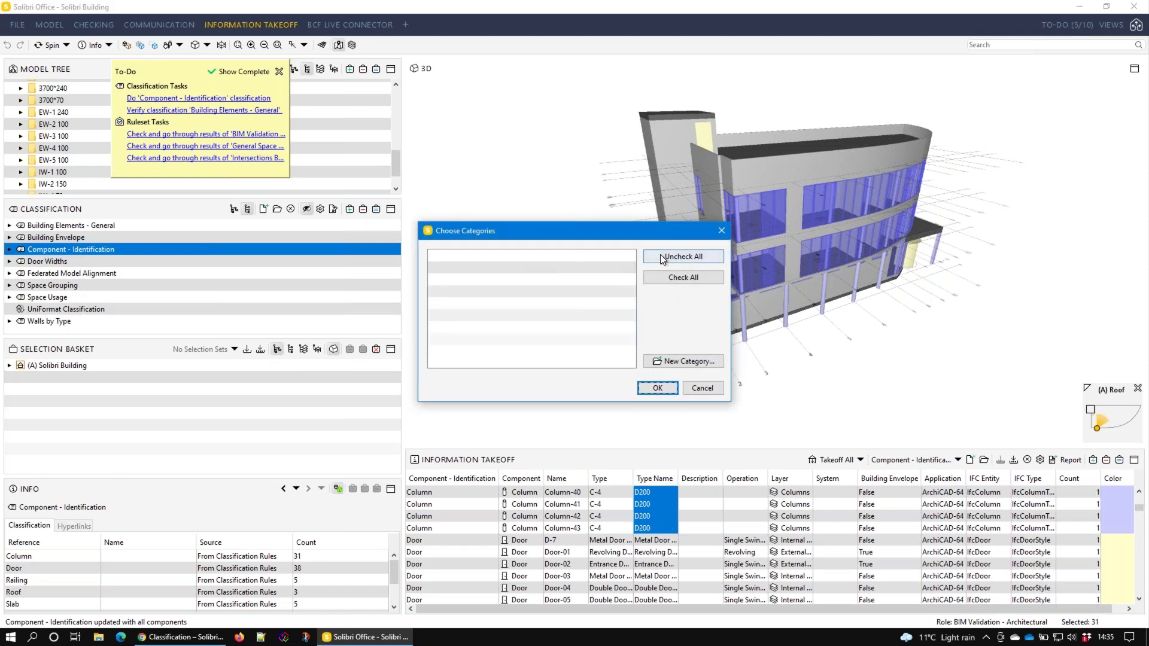
click(688, 361)
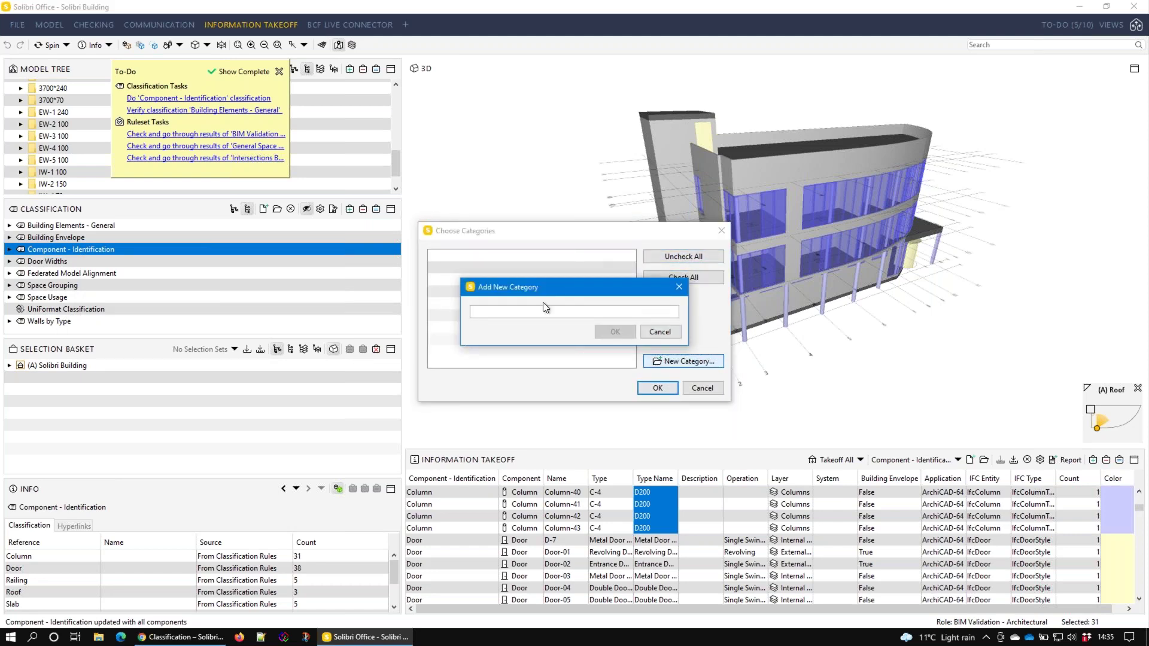
text(or reference or)
text(ly)
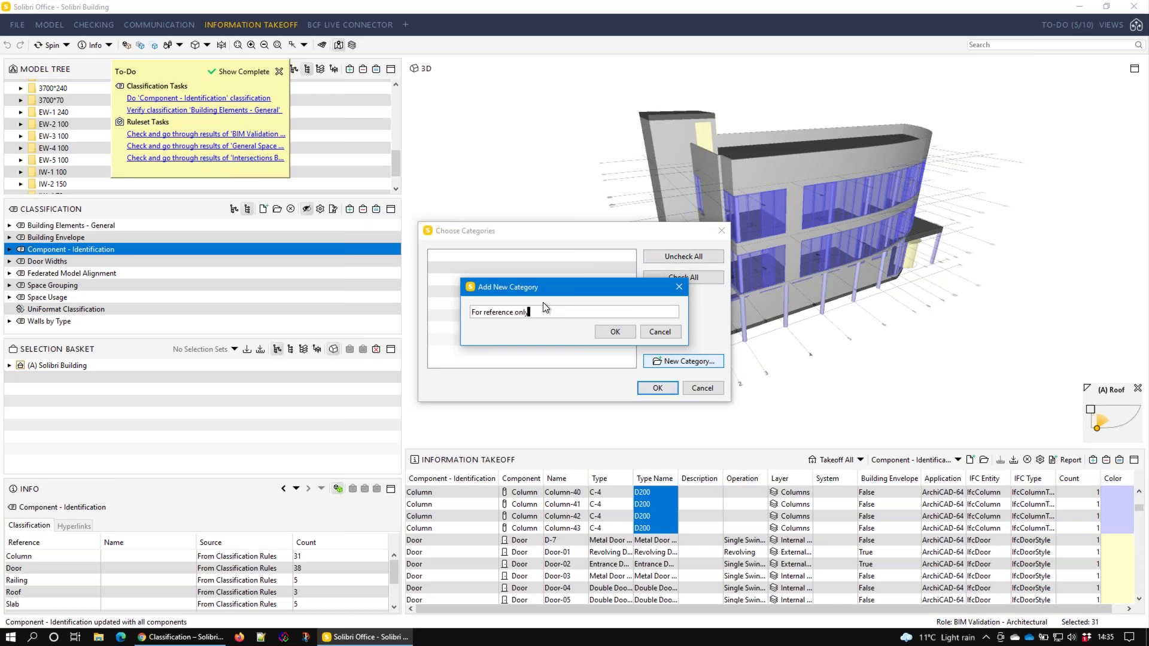
click(615, 332)
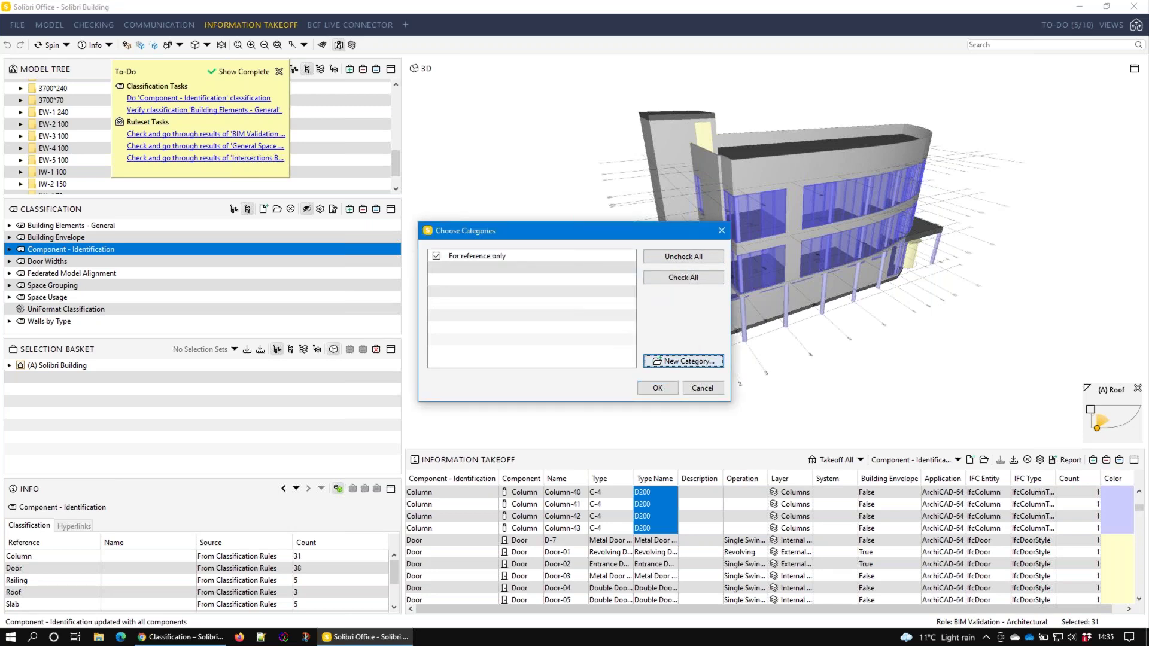
click(655, 387)
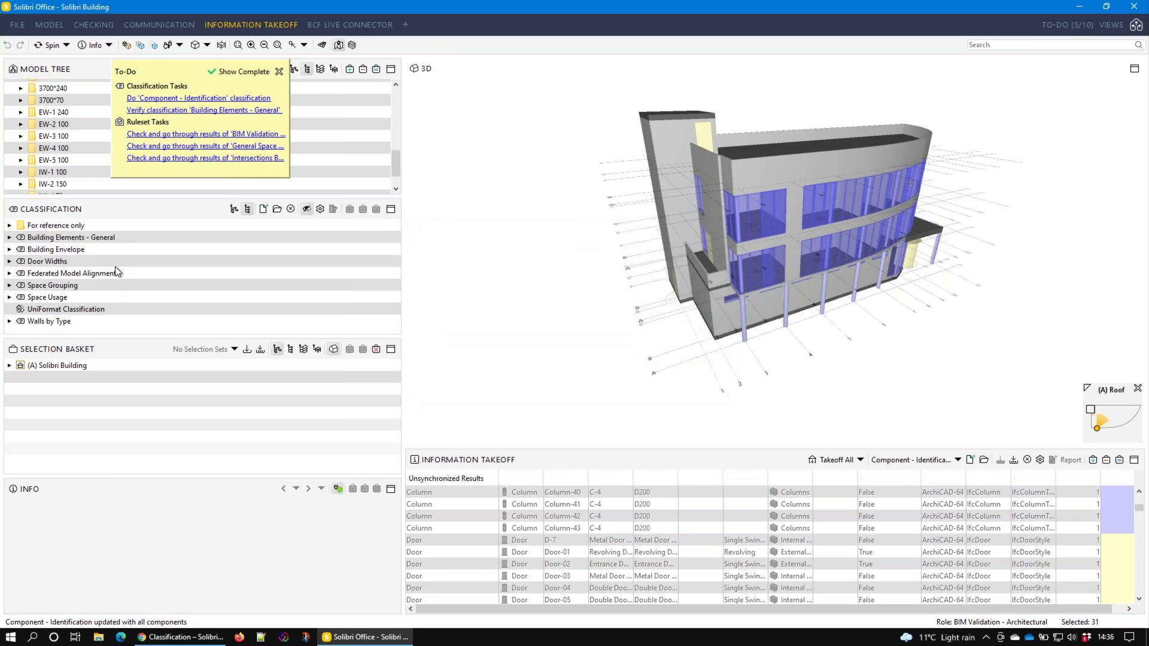
File Federated Model Alignment and Walls by Type under the For reference only category
right_click(56, 274)
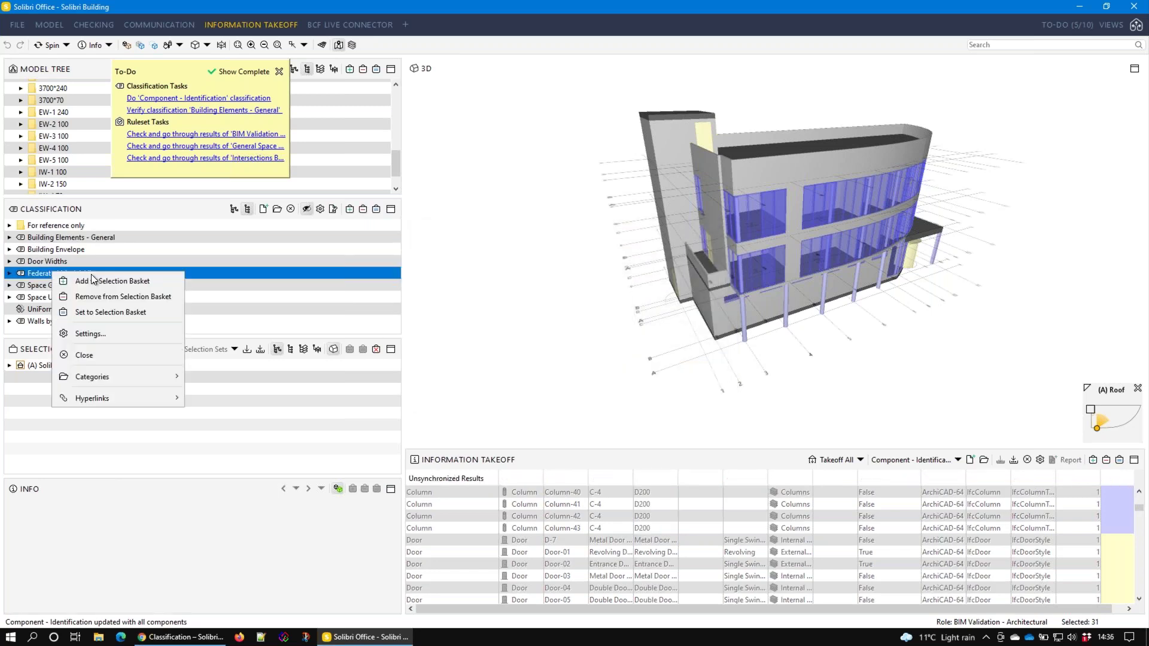
mouse_move(123, 377)
click(240, 376)
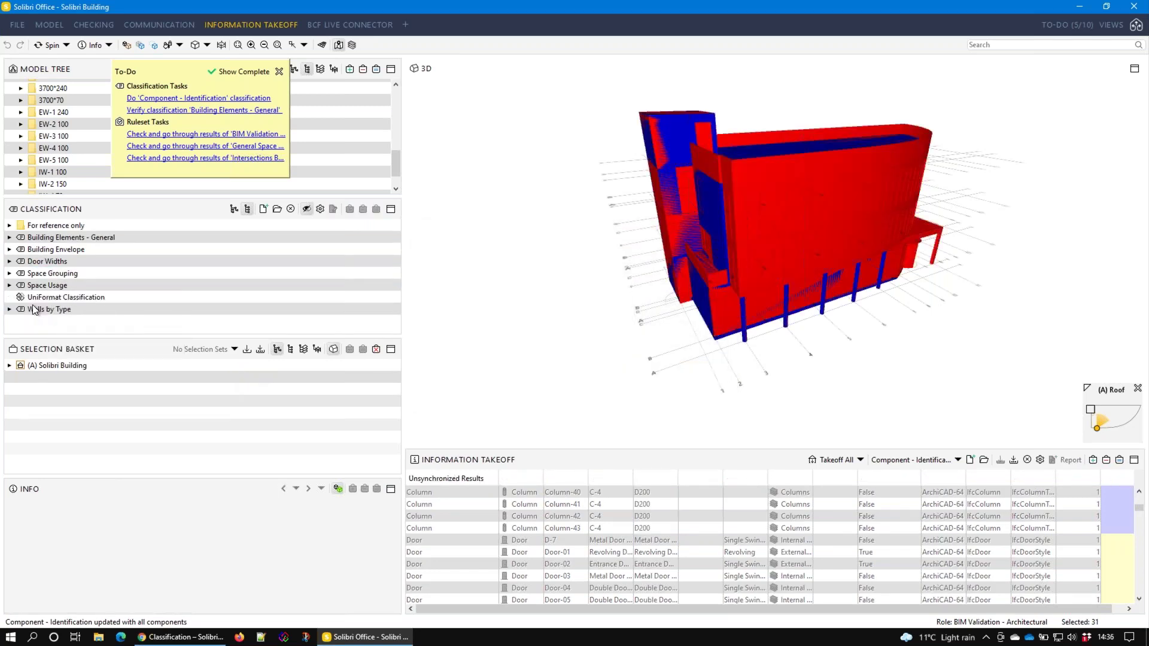
right_click(49, 310)
mouse_move(105, 415)
click(221, 413)
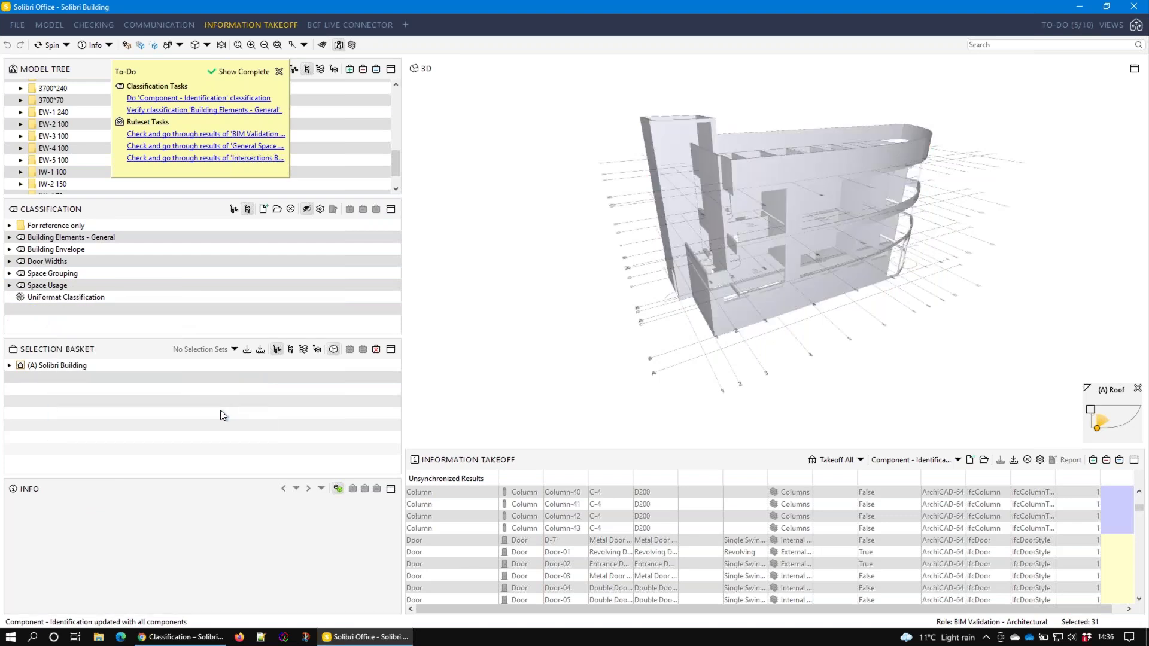
Verify the For reference only folder contents, then select UniFormat Classification and the folder
click(10, 225)
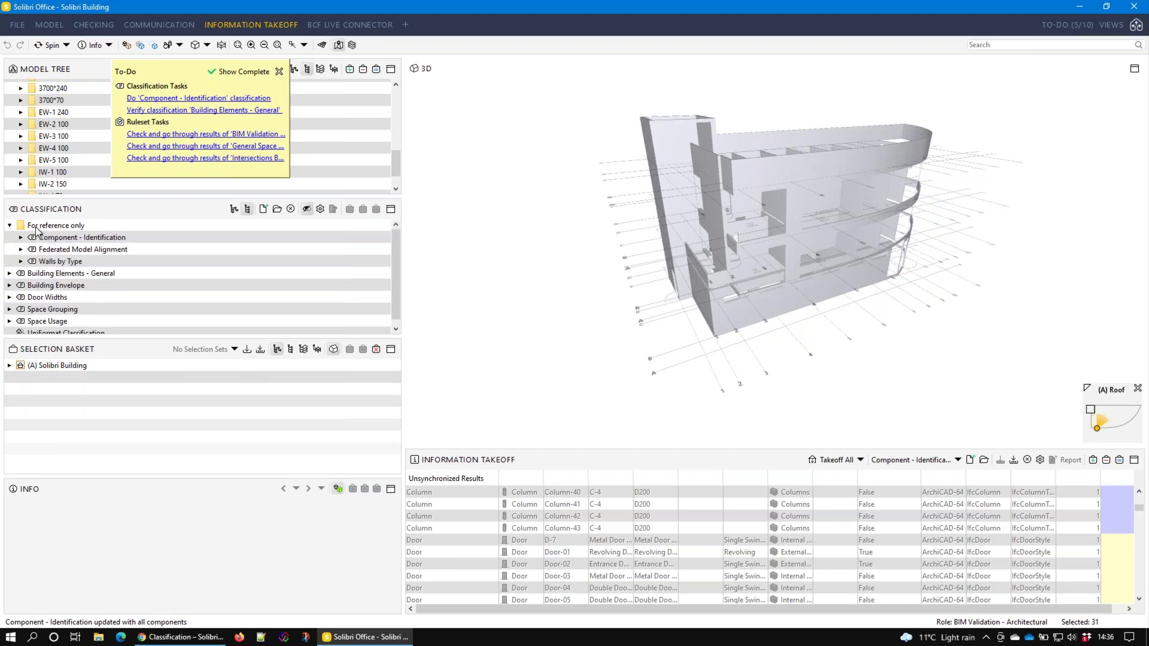
click(10, 225)
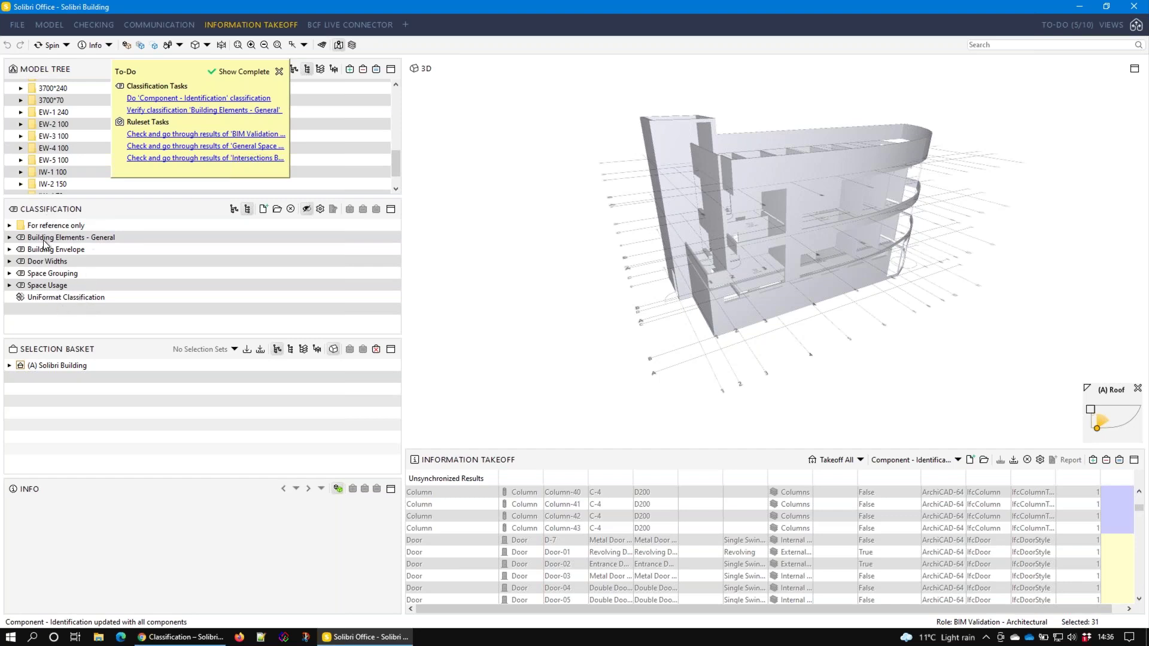
click(32, 299)
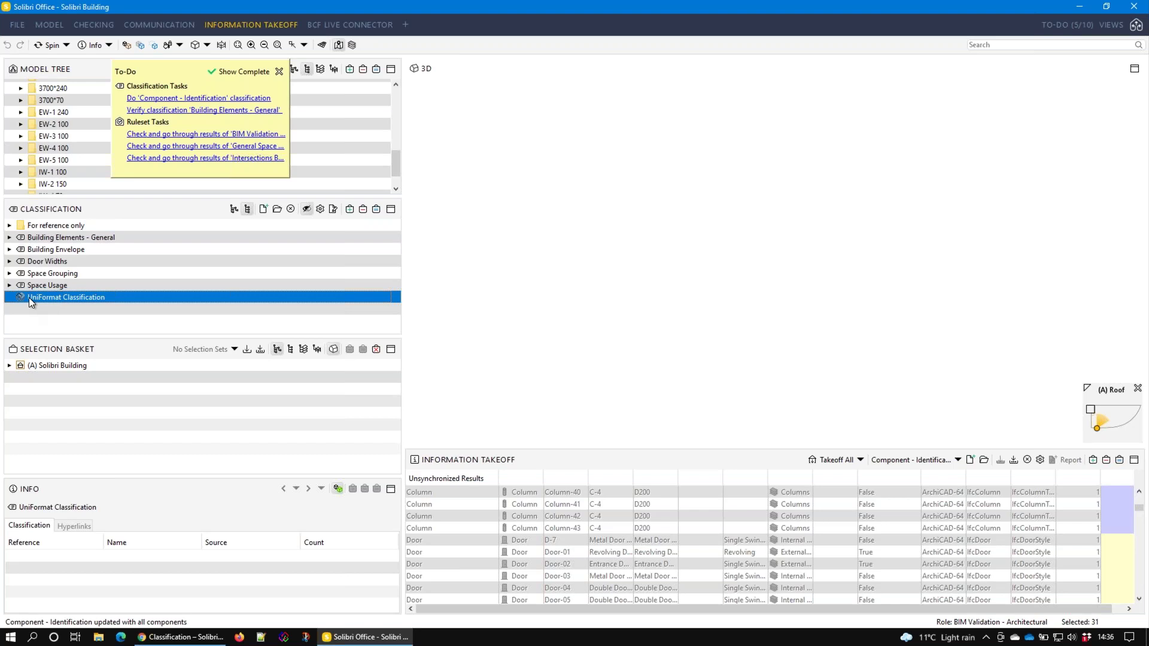
click(66, 226)
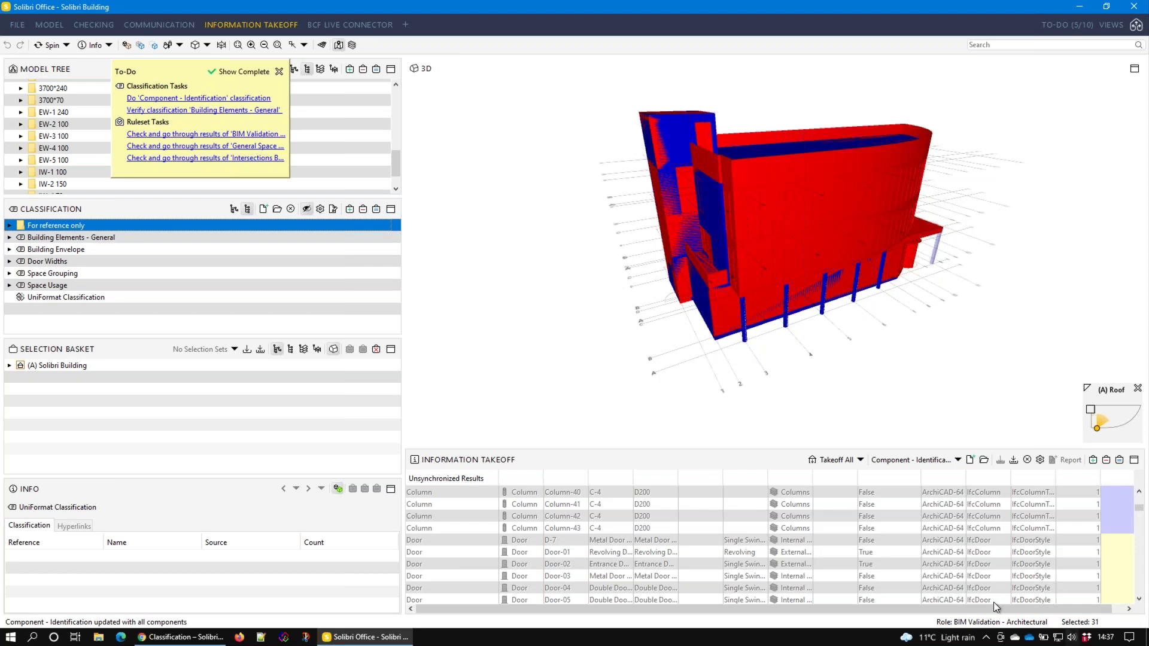
In the Model workspace, open Building Envelope classification settings and view its general settings
click(49, 25)
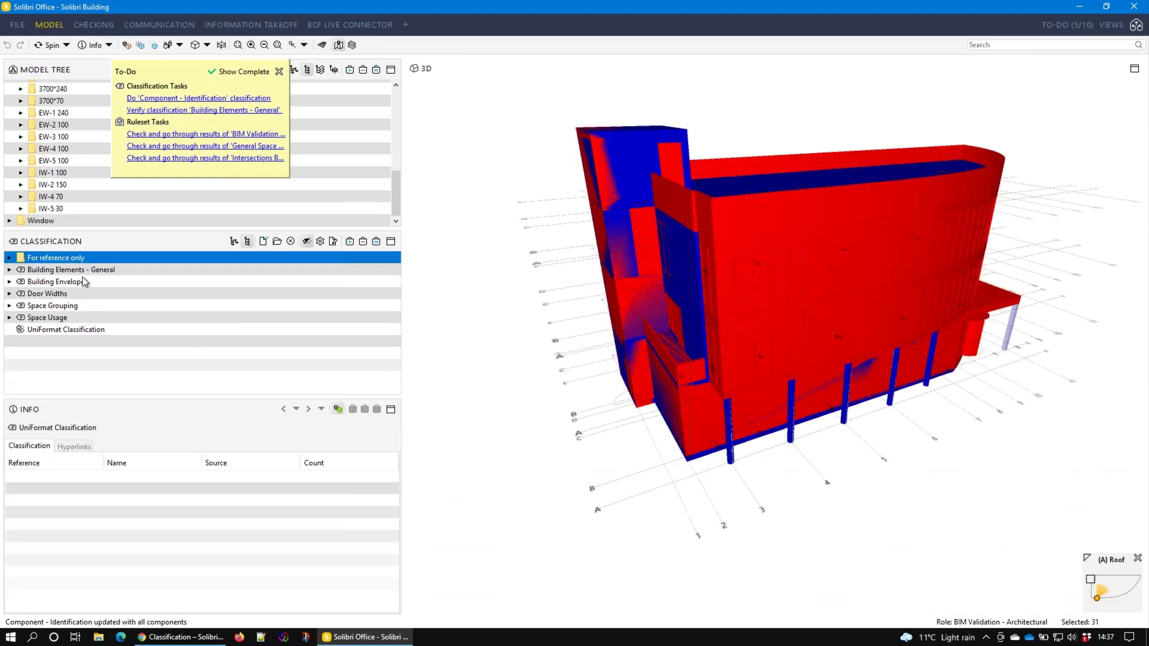
click(78, 281)
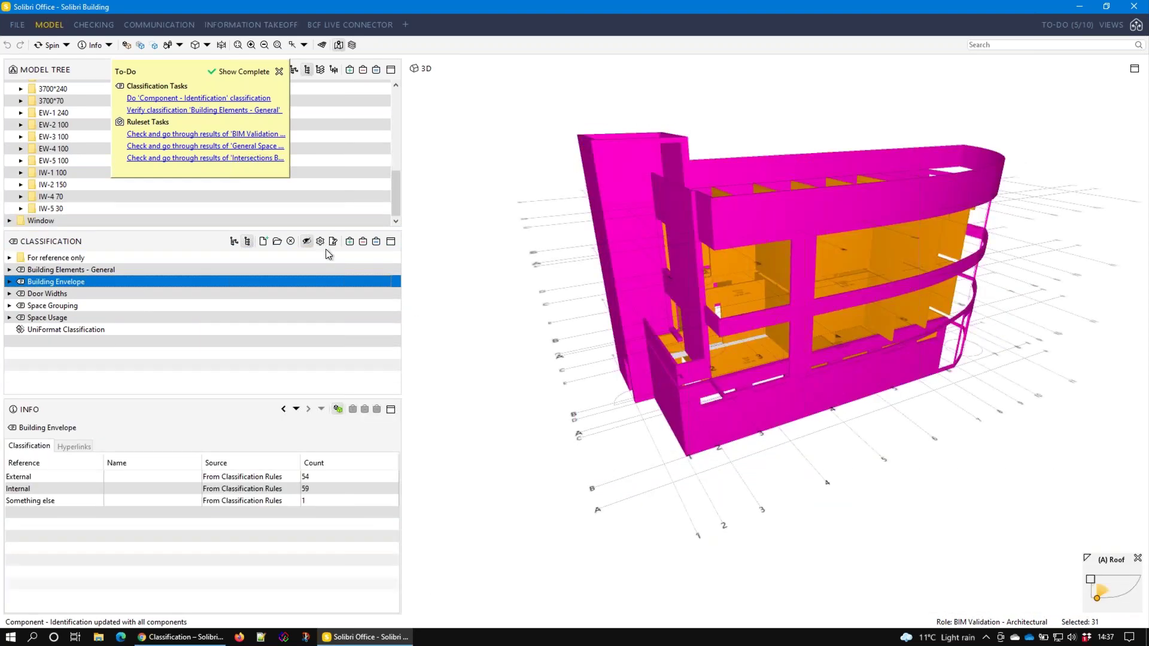
click(321, 241)
key(ctrl+Page_Up)
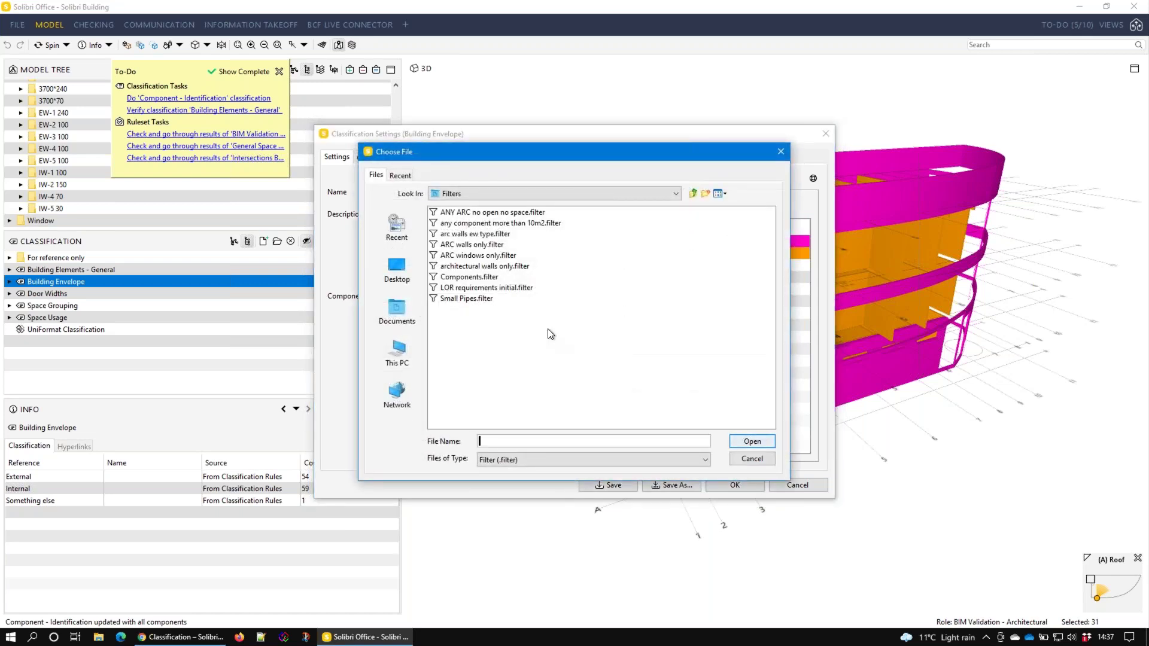
Select Components.filter, then cancel both the file chooser and the Building Envelope settings
click(469, 277)
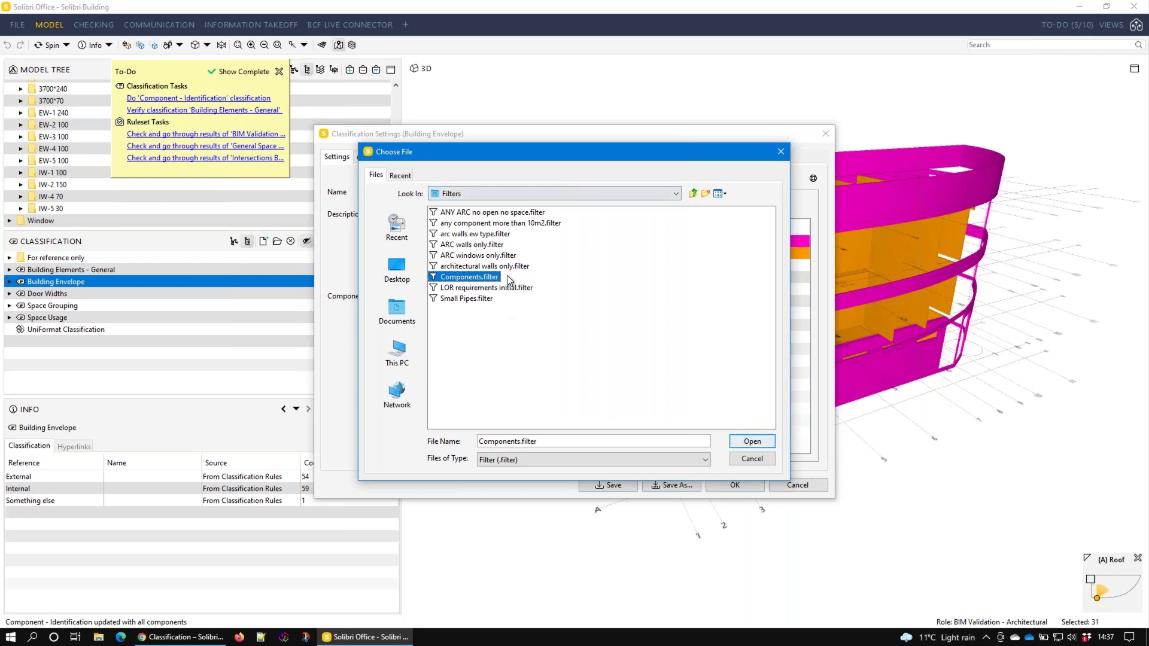
click(753, 460)
key(Escape)
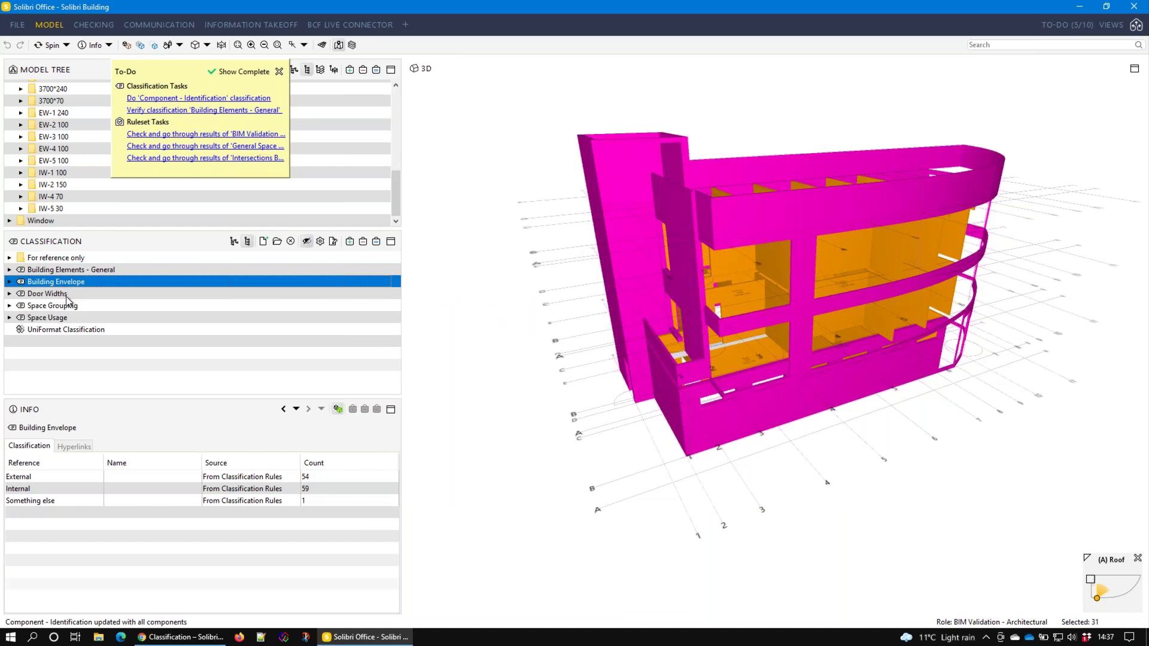
Inspect Component - Identification settings under For reference only unchanged, then select Walls by Type
click(58, 295)
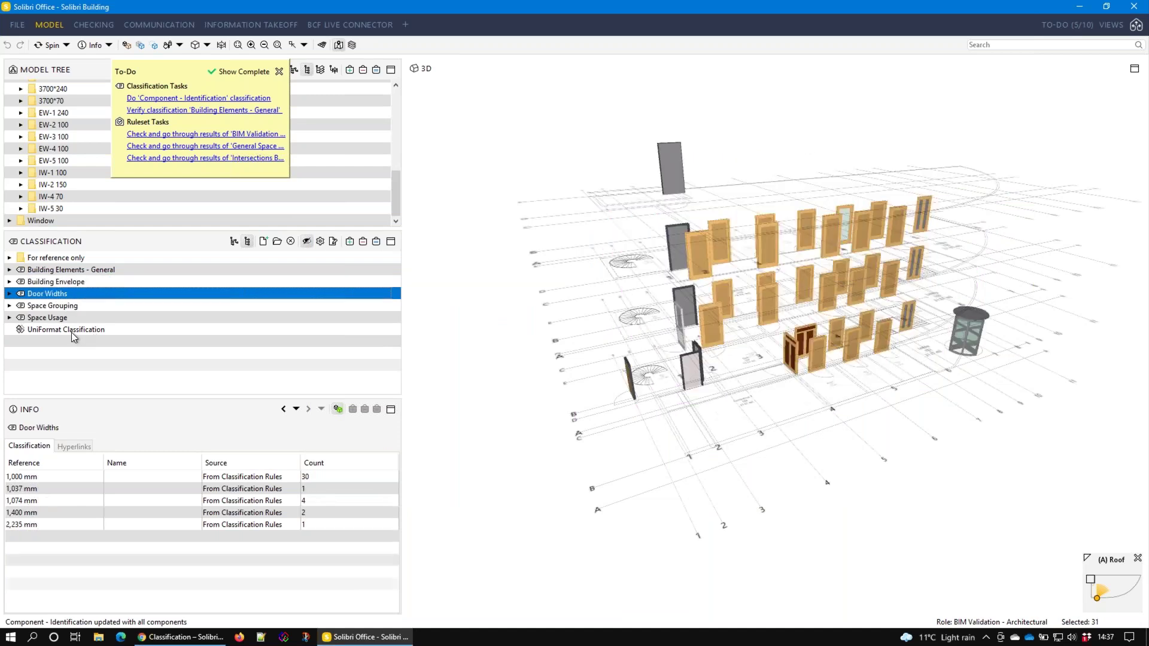
double_click(70, 257)
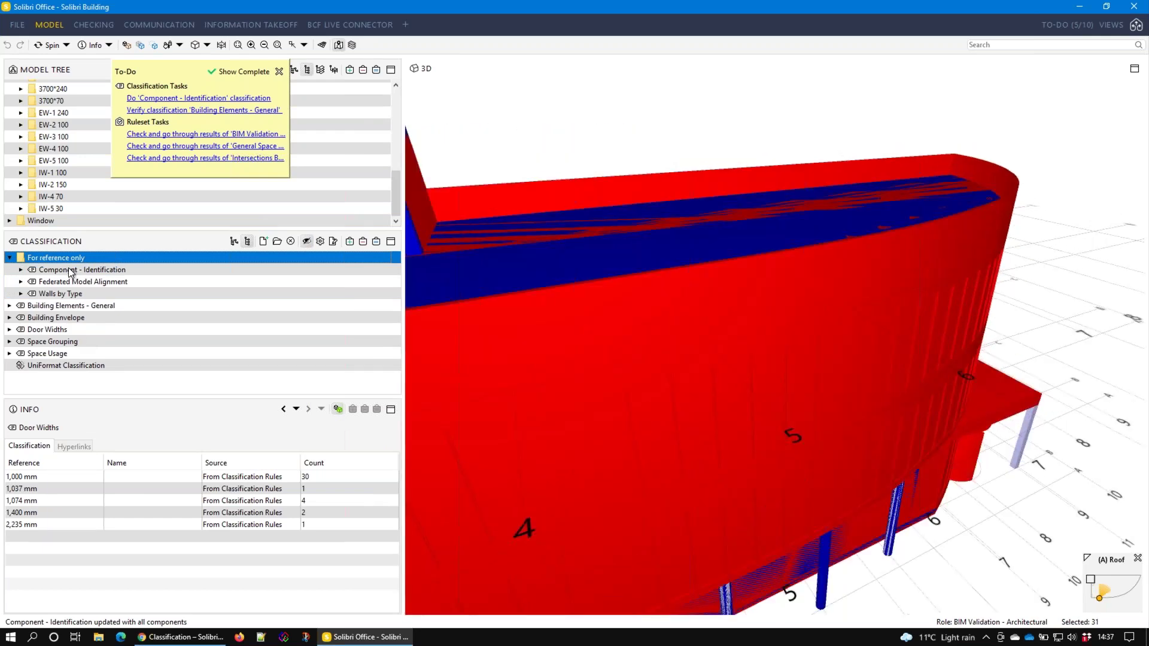
double_click(71, 270)
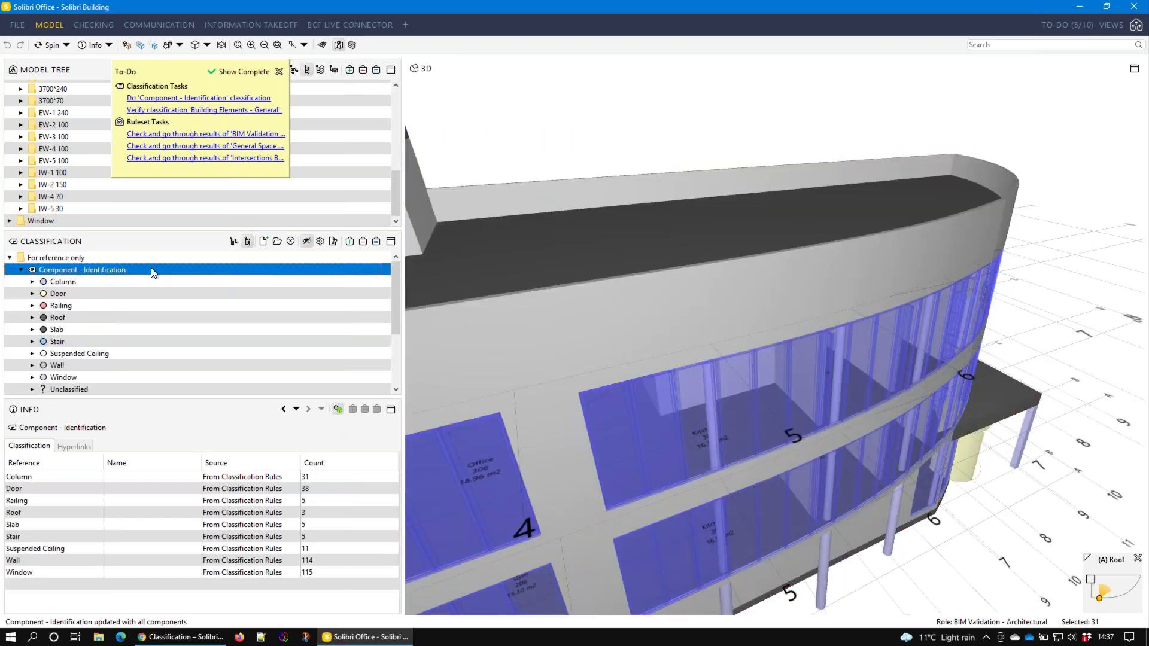
click(321, 242)
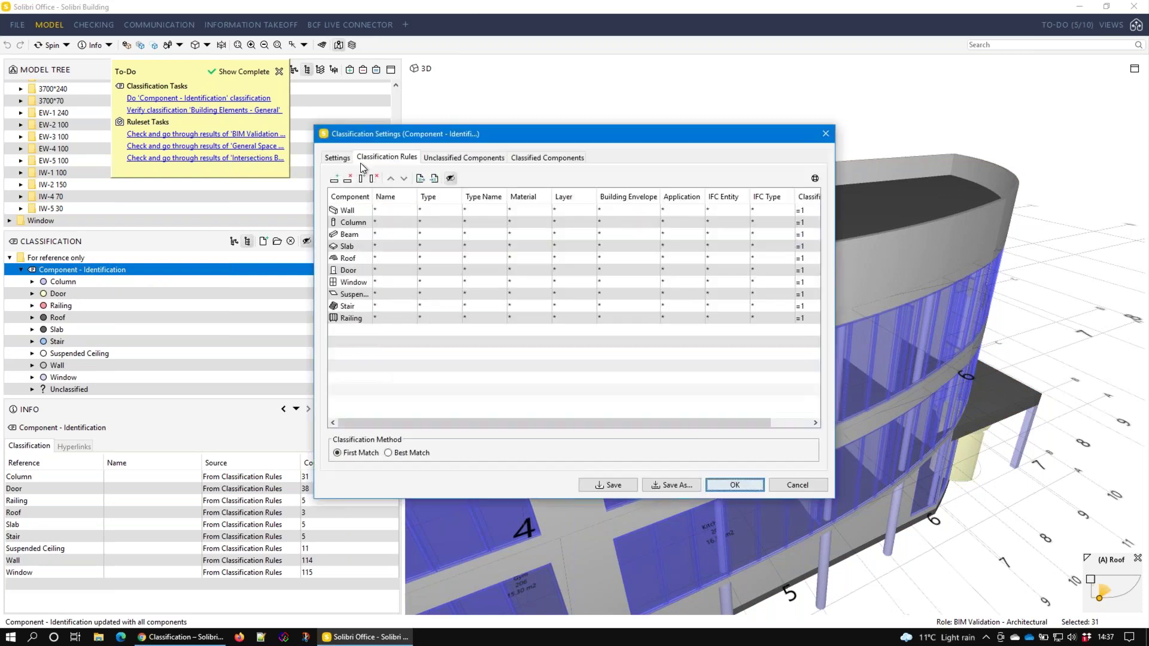
click(338, 158)
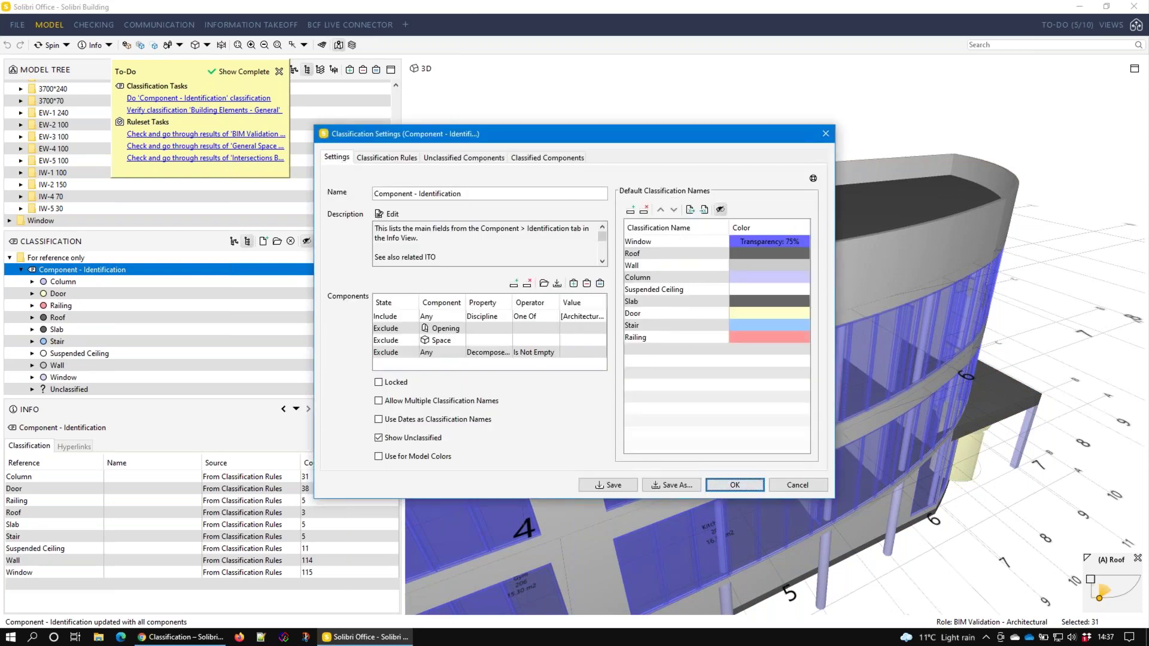
click(786, 486)
scroll(135, 322, down, 2)
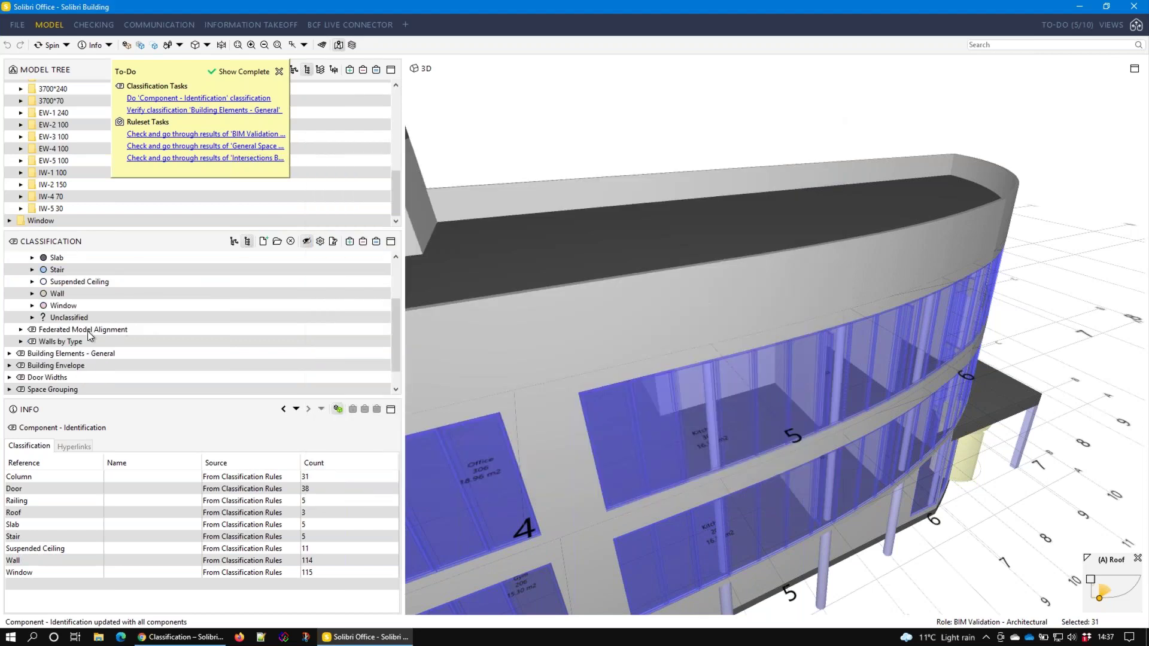
click(195, 340)
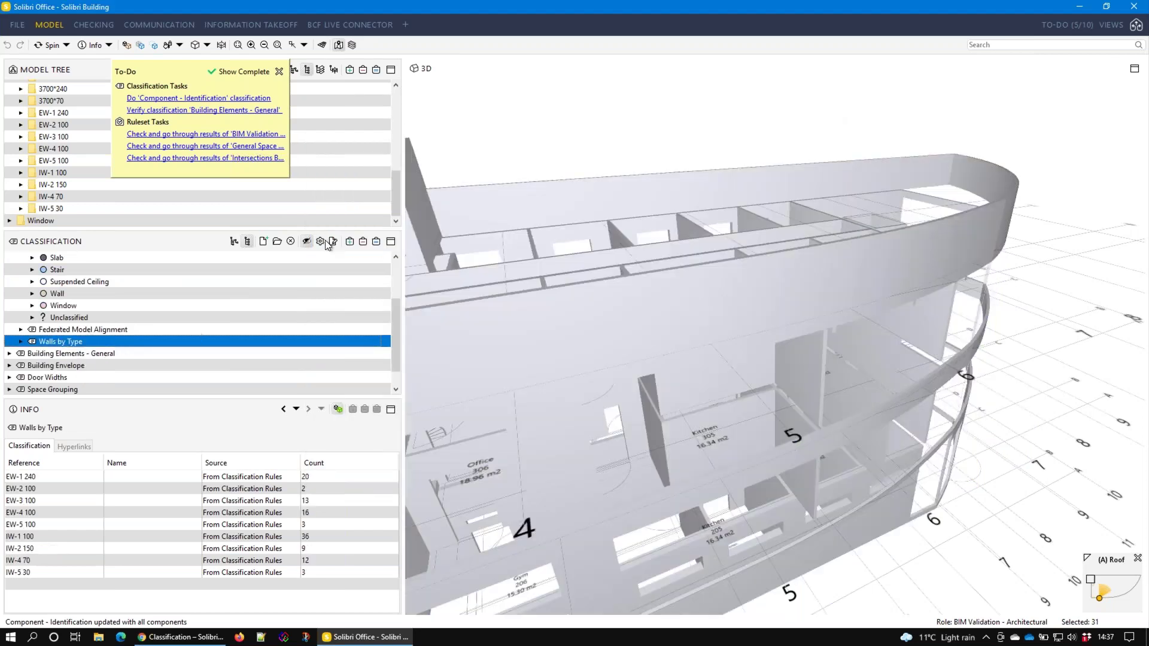
In Walls by Type settings, add a Components criteria row with state Exclude
click(321, 242)
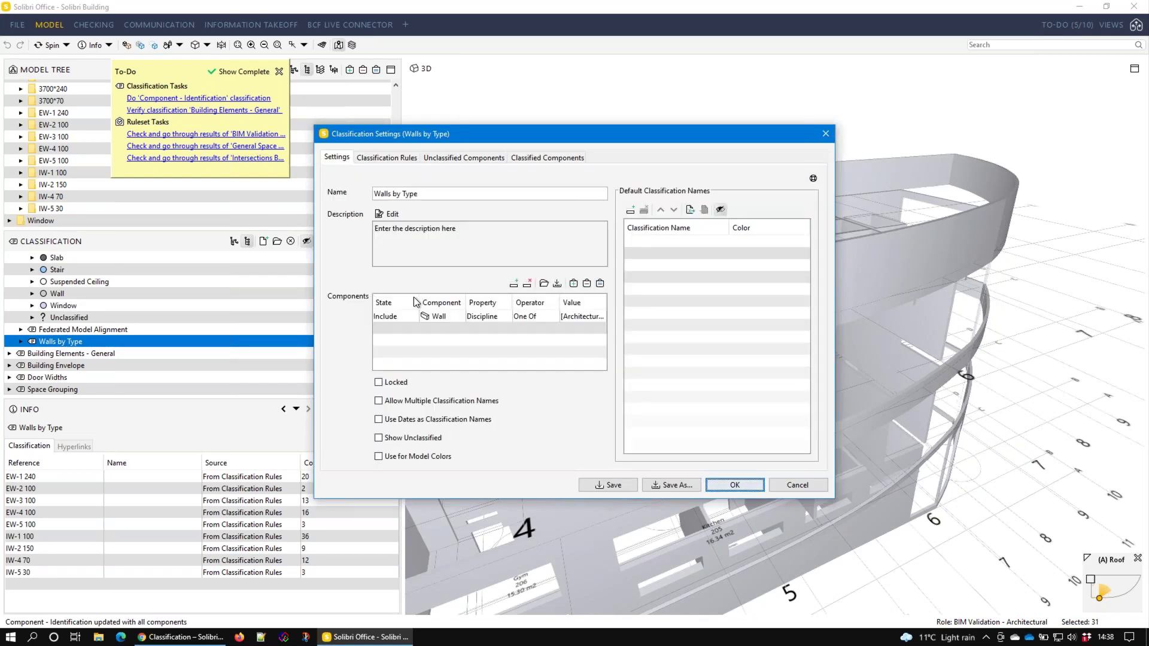
click(512, 286)
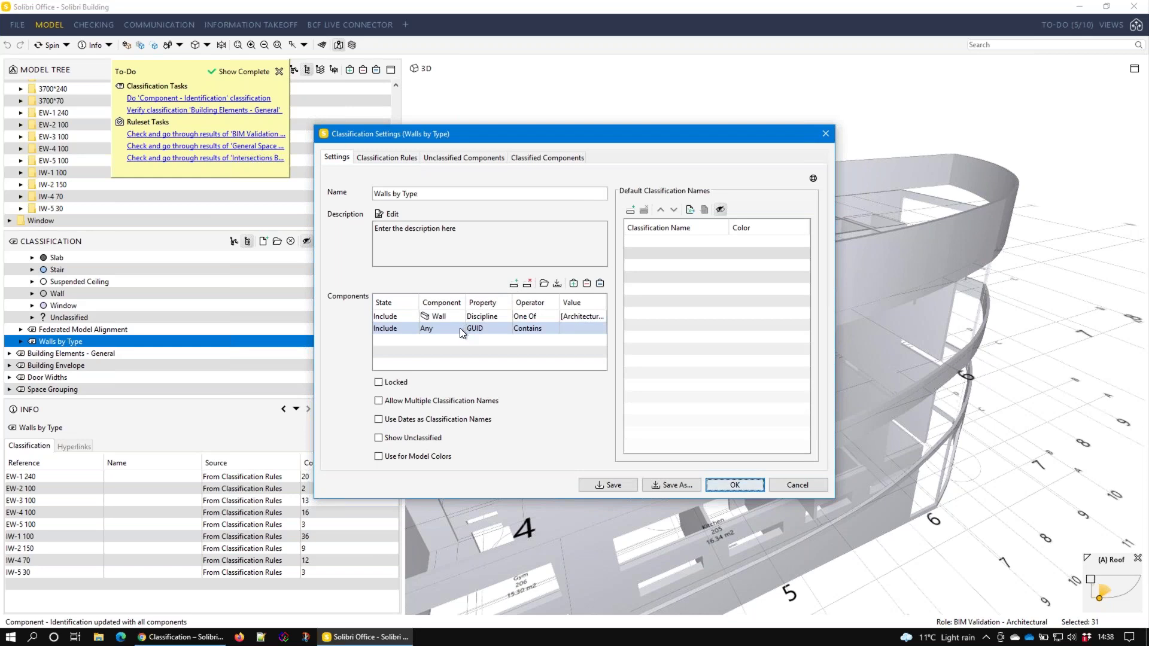
click(386, 329)
click(386, 351)
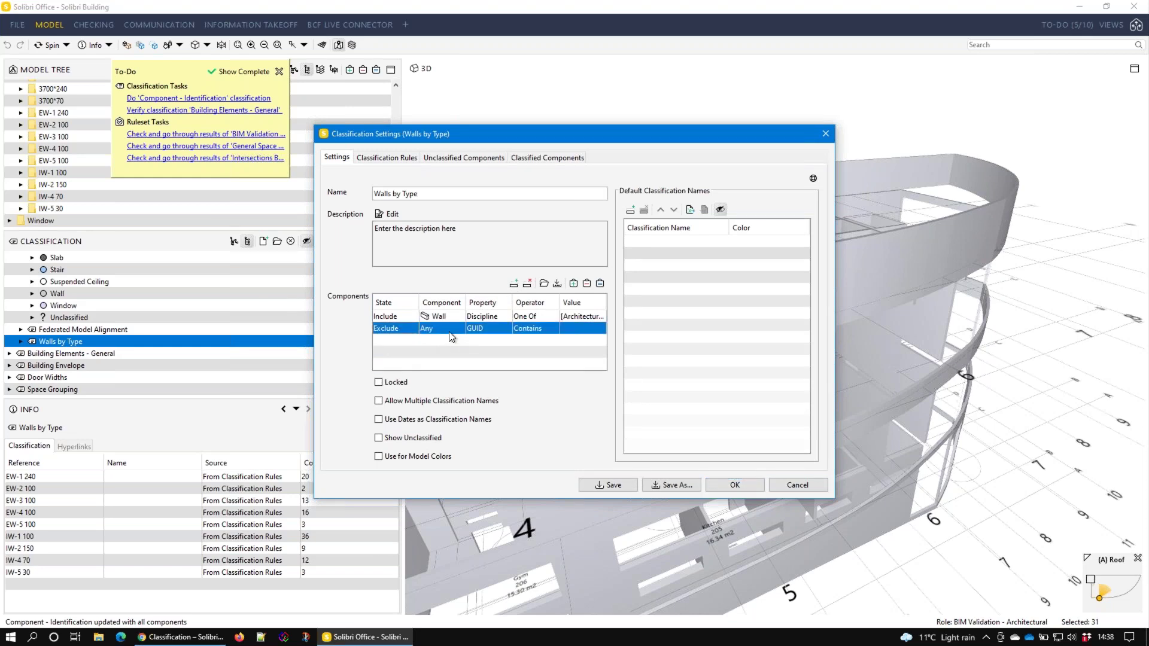
Set the excluded row to Relations > Decomposes Backward, Is Not Empty, then save as filter
click(508, 335)
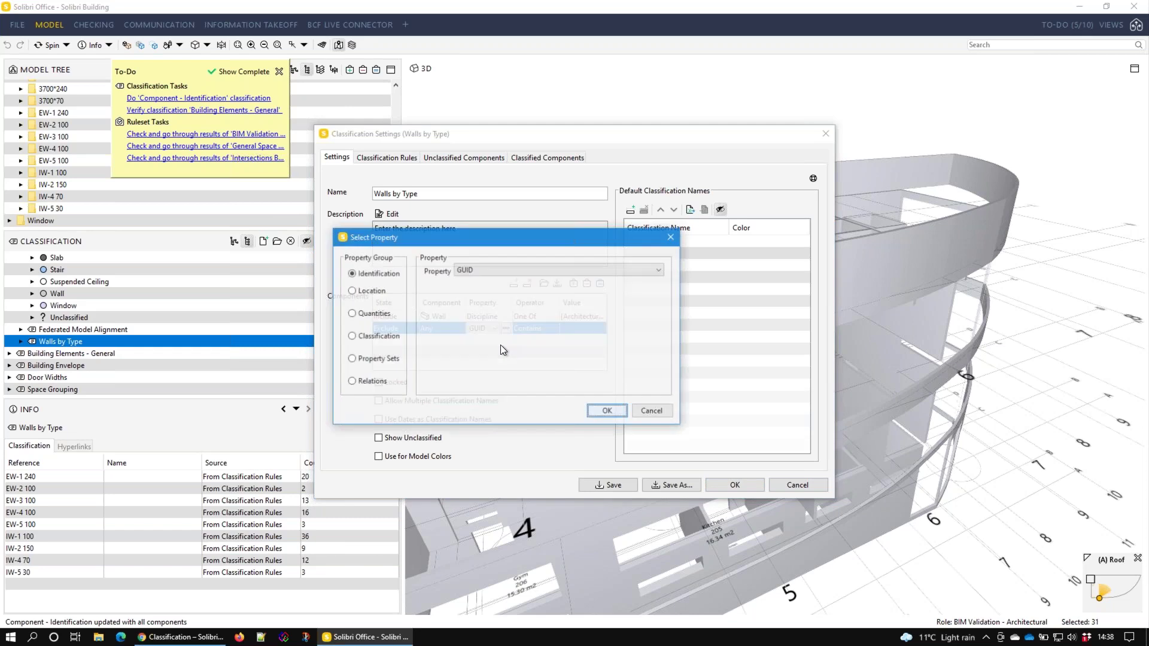
click(352, 381)
click(540, 271)
click(509, 333)
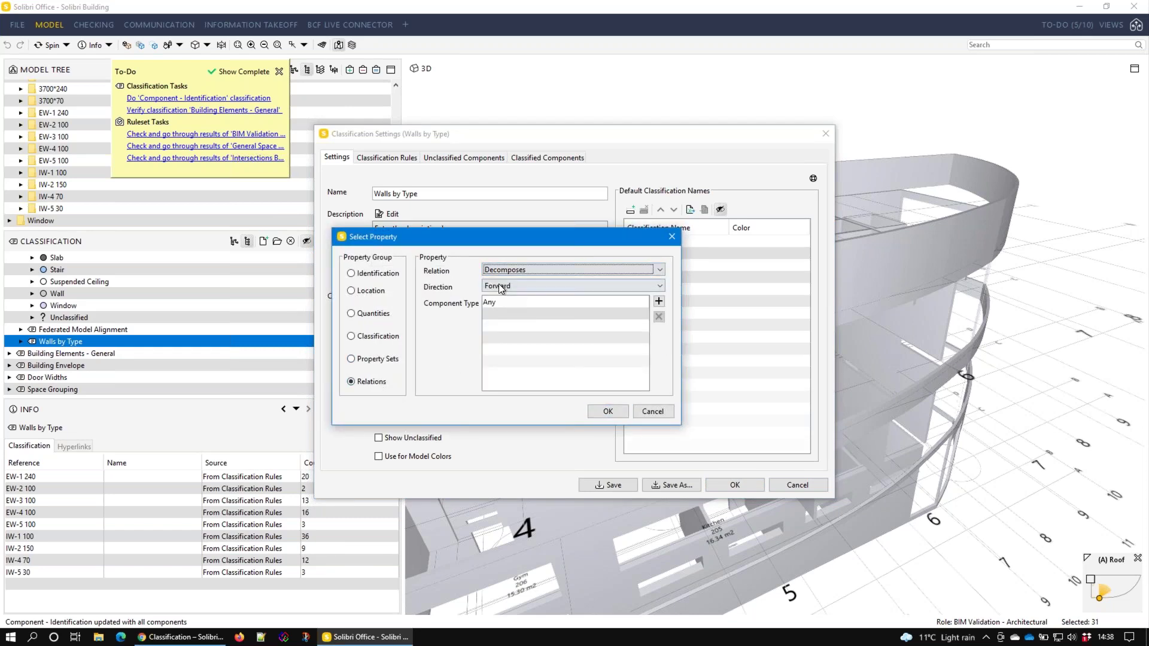
click(508, 286)
click(504, 306)
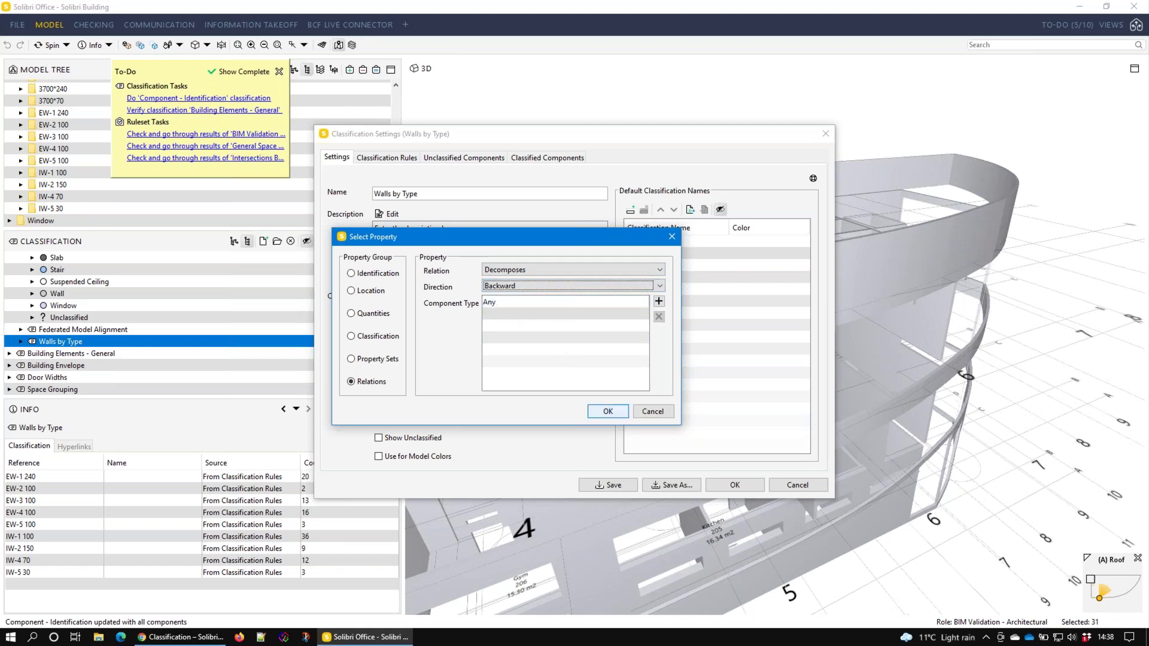
click(620, 415)
click(535, 333)
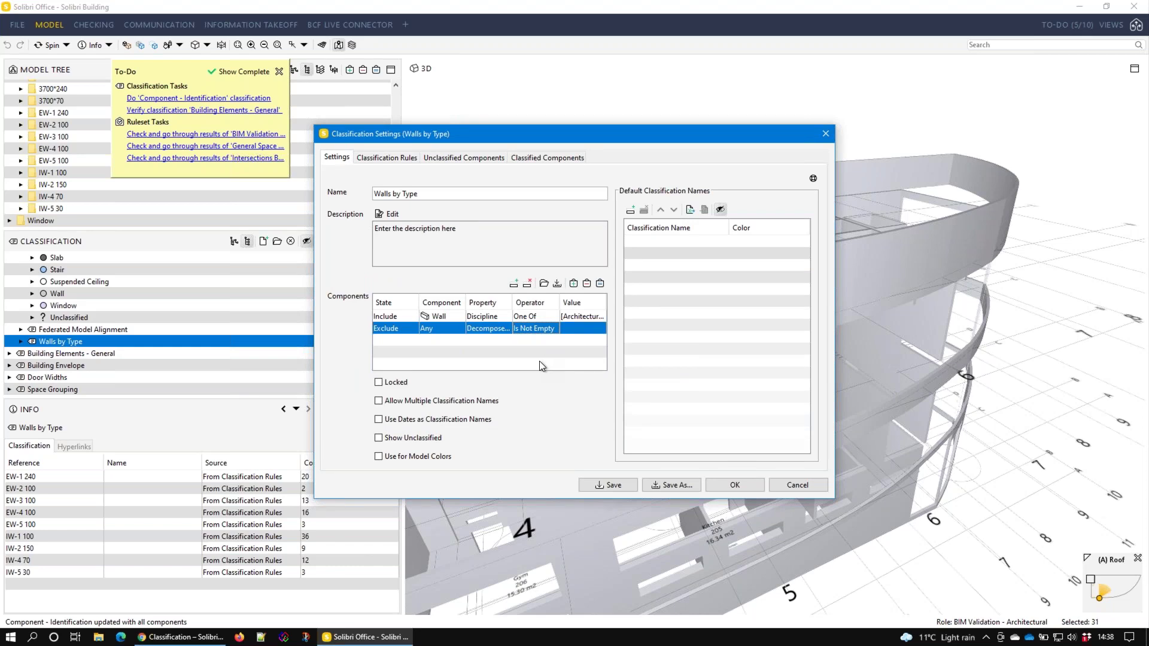
click(557, 284)
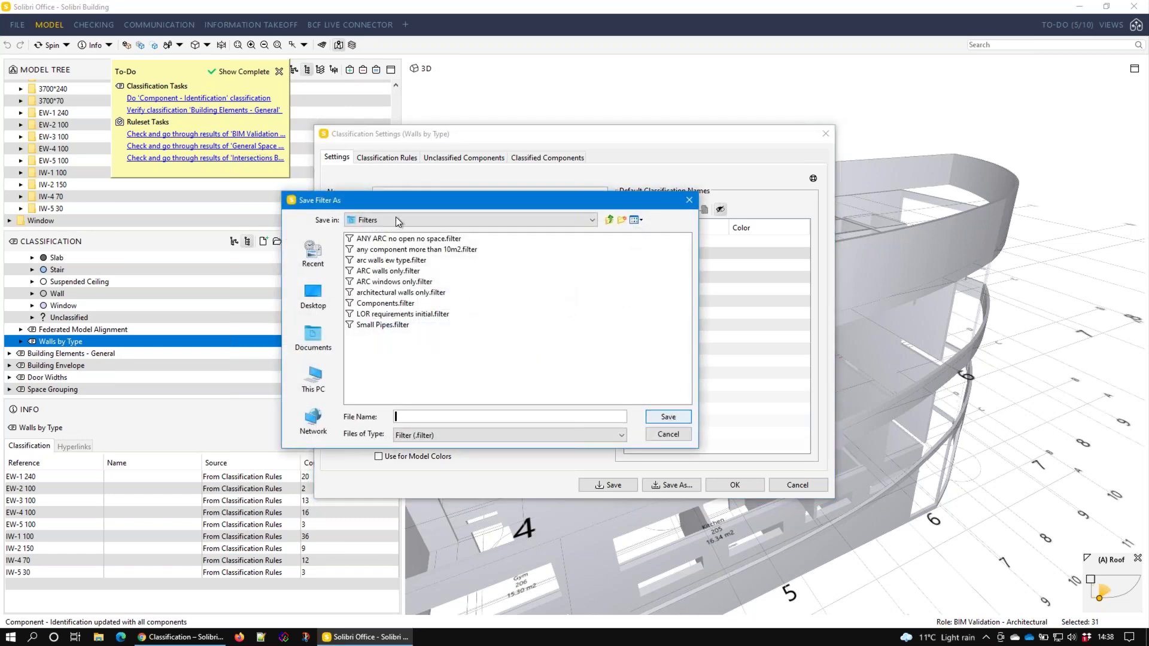
Save the criteria as filter 'ARC walls by type no decompose' and apply the settings
drag(397, 203, 419, 254)
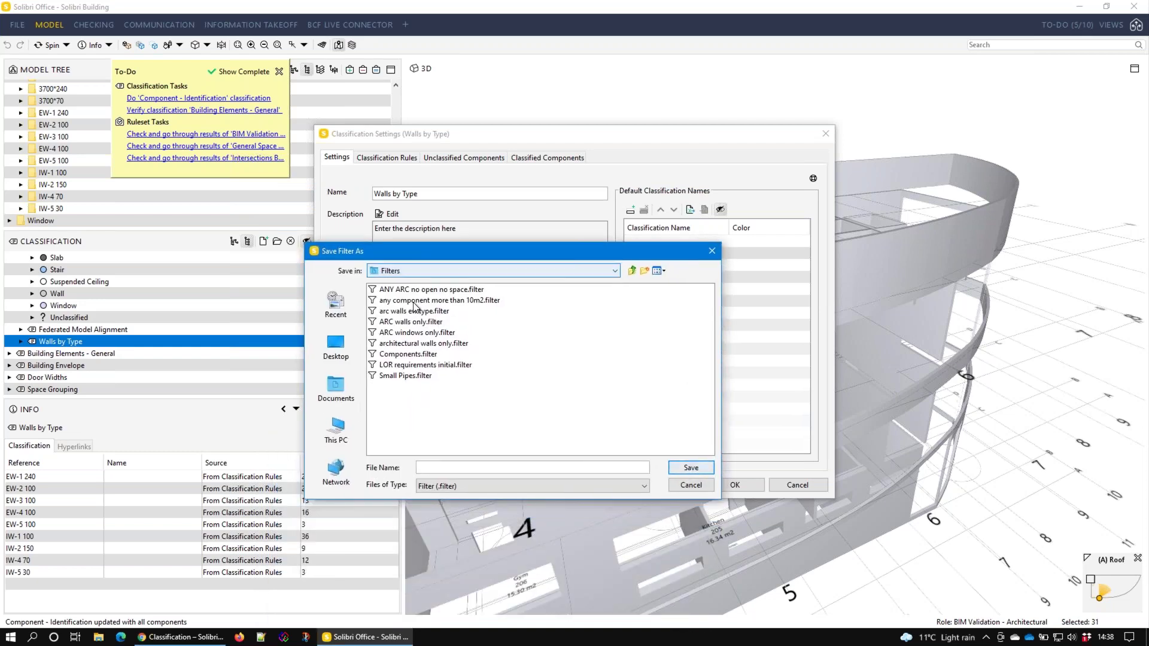
click(419, 467)
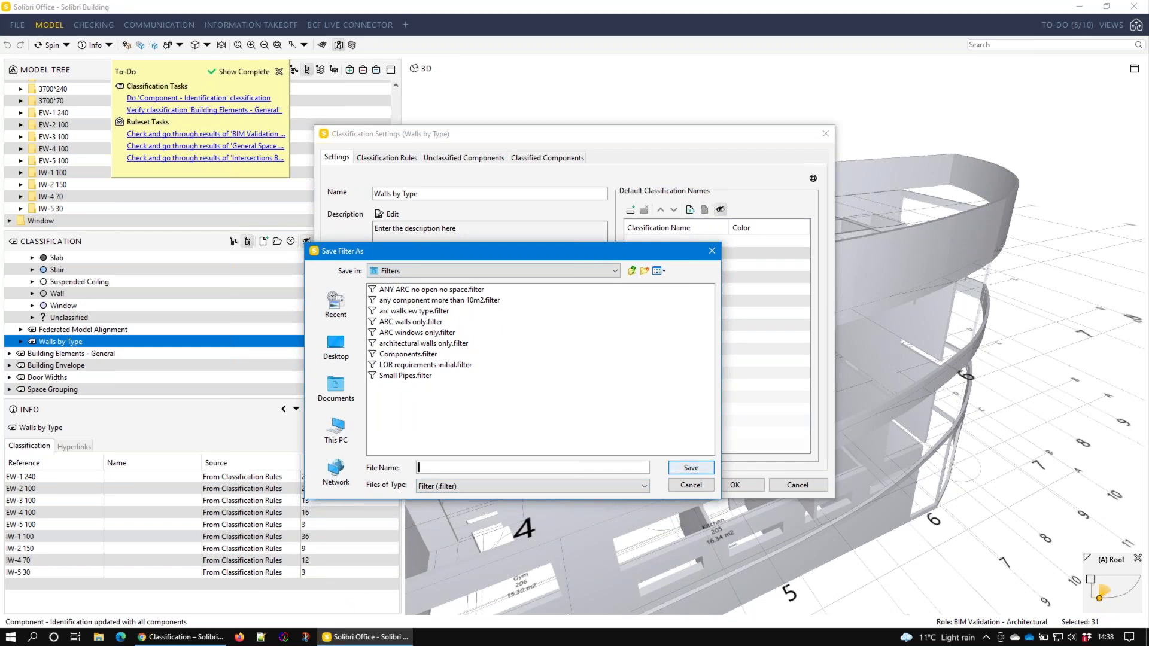
text(ARC walls by type no decompose)
click(674, 466)
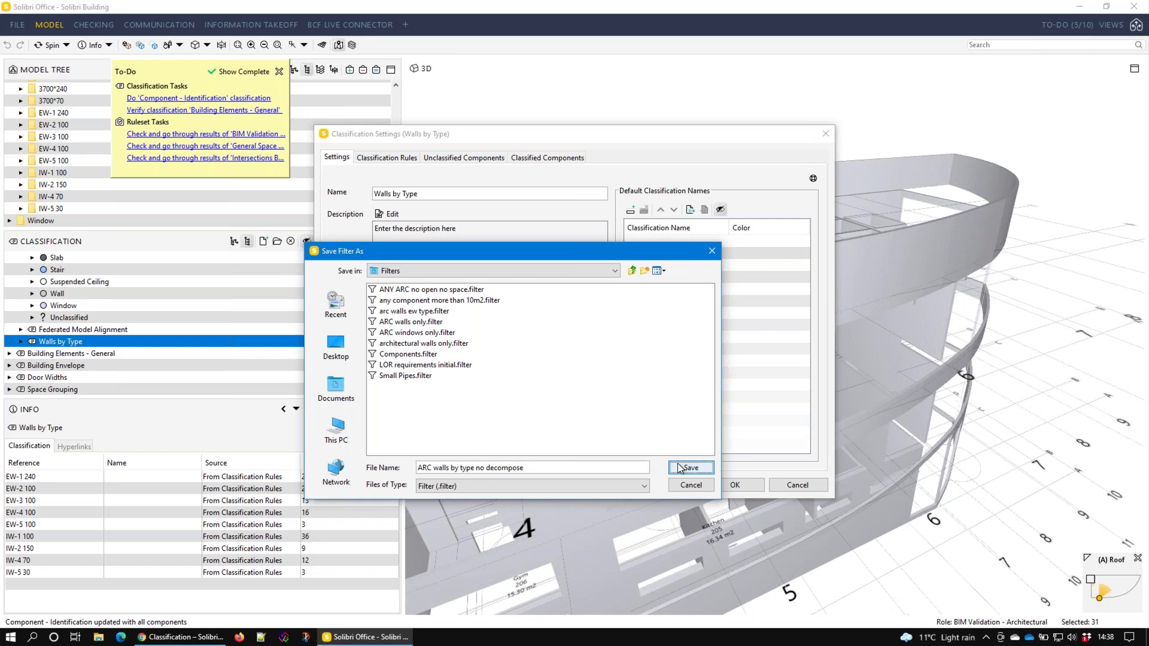
click(755, 489)
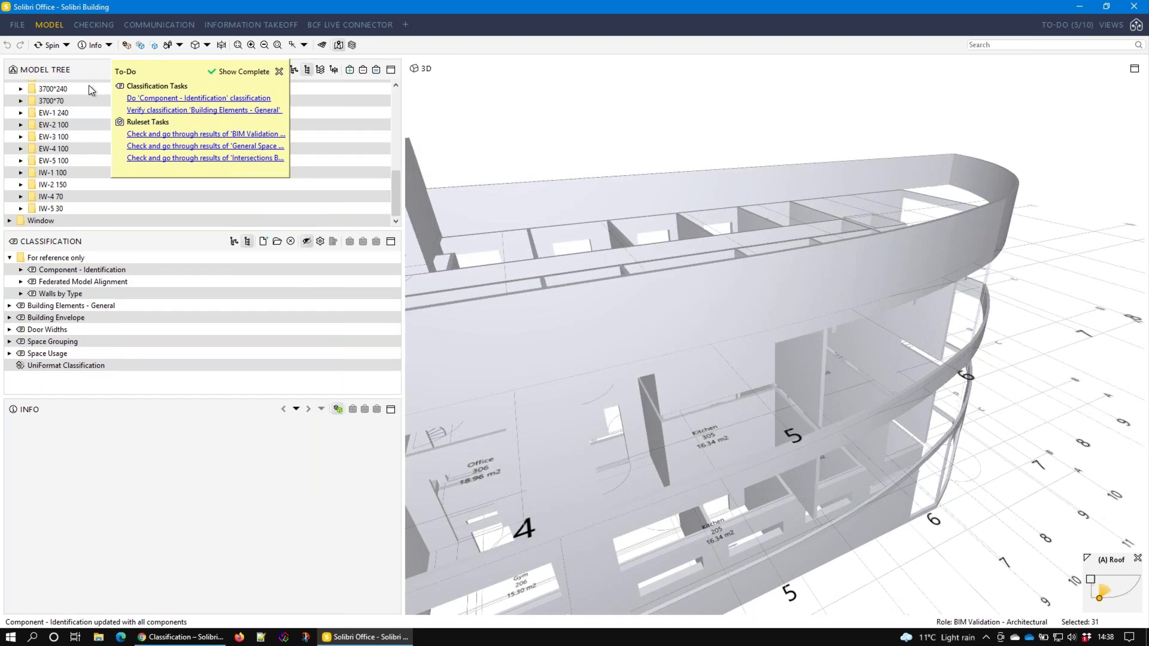
Open the Ruleset Manager from the FILE menu
click(16, 26)
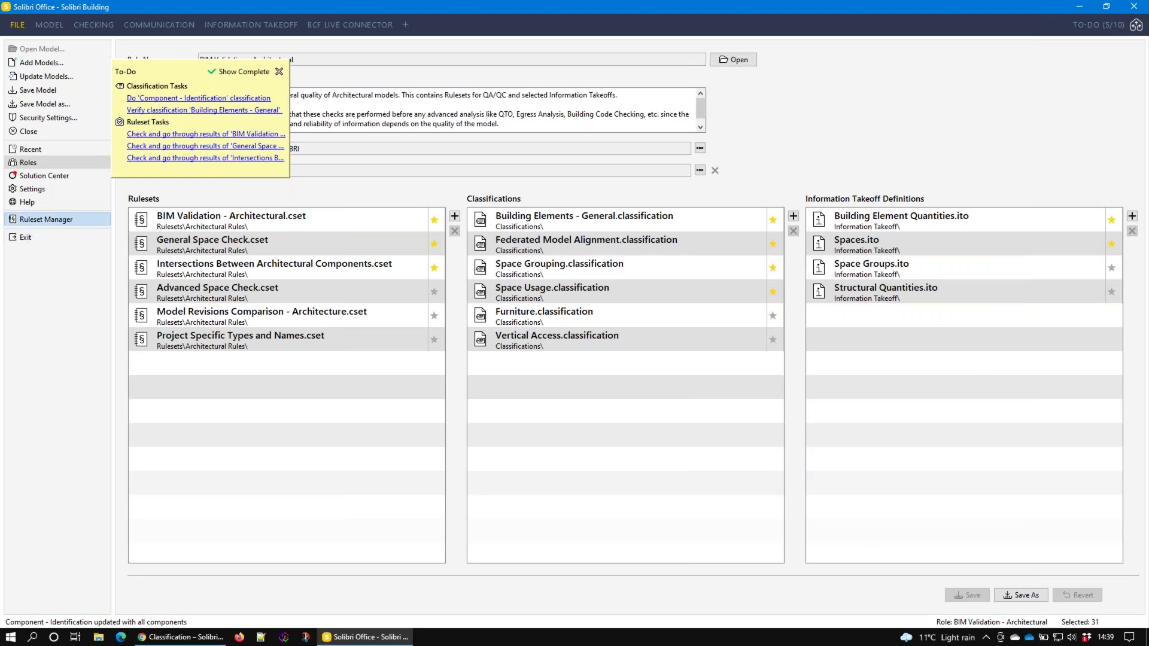
click(46, 219)
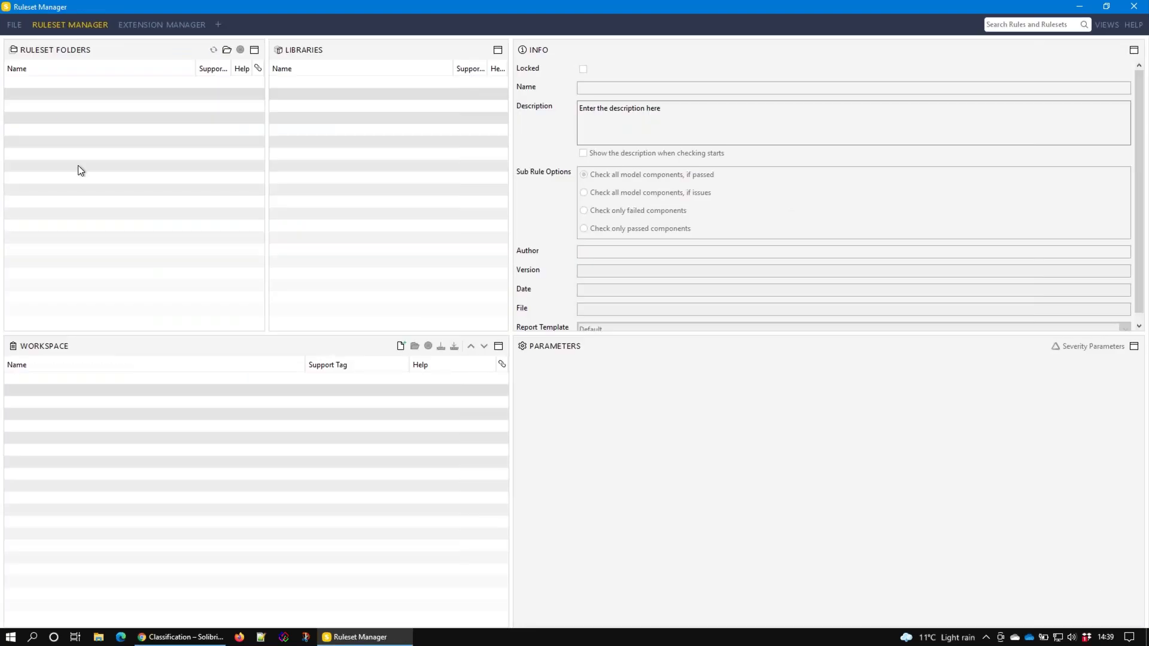
Create a New Ruleset and drag General Intersection Rule from Solibri Common Rules into it
double_click(76, 140)
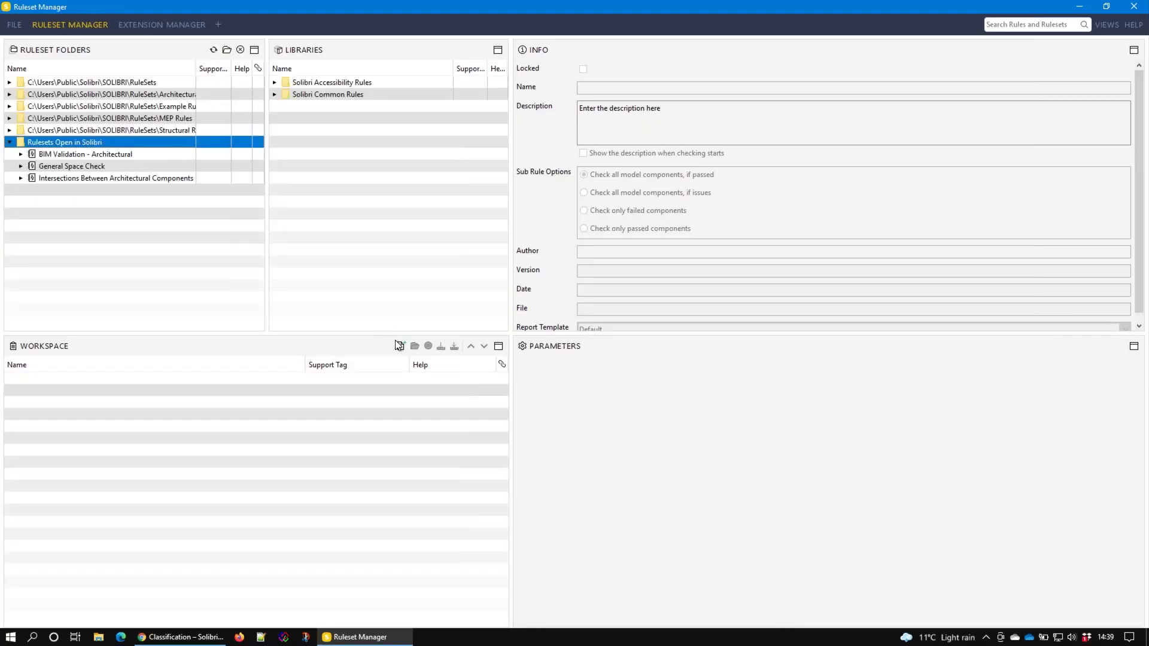
click(401, 346)
click(301, 96)
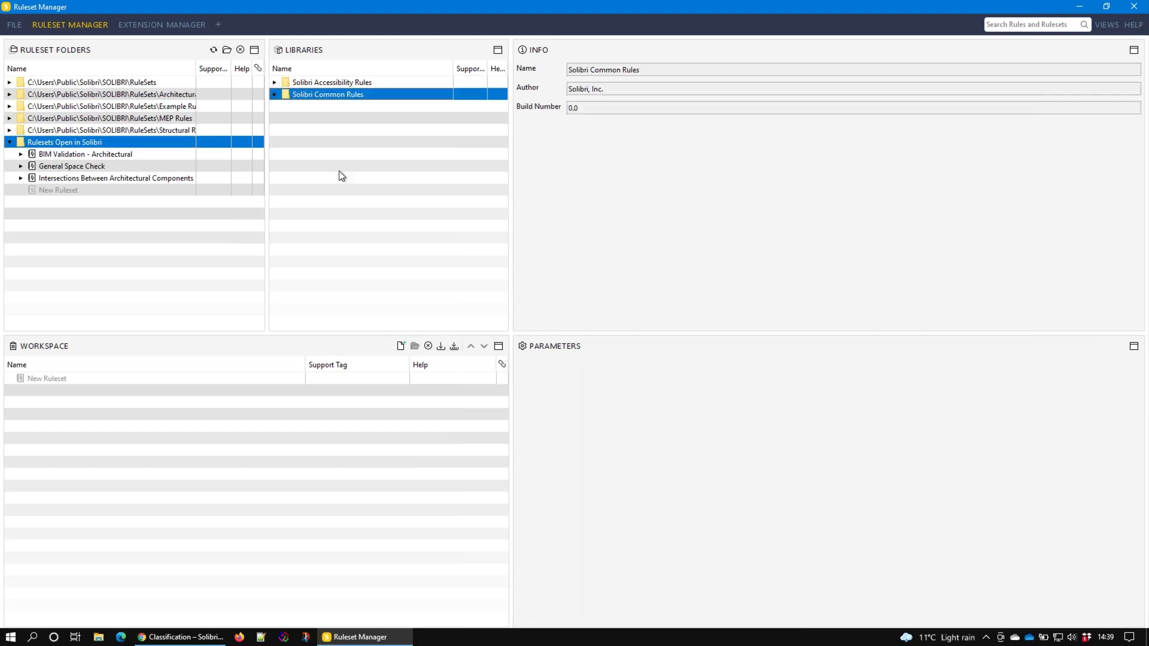
click(274, 97)
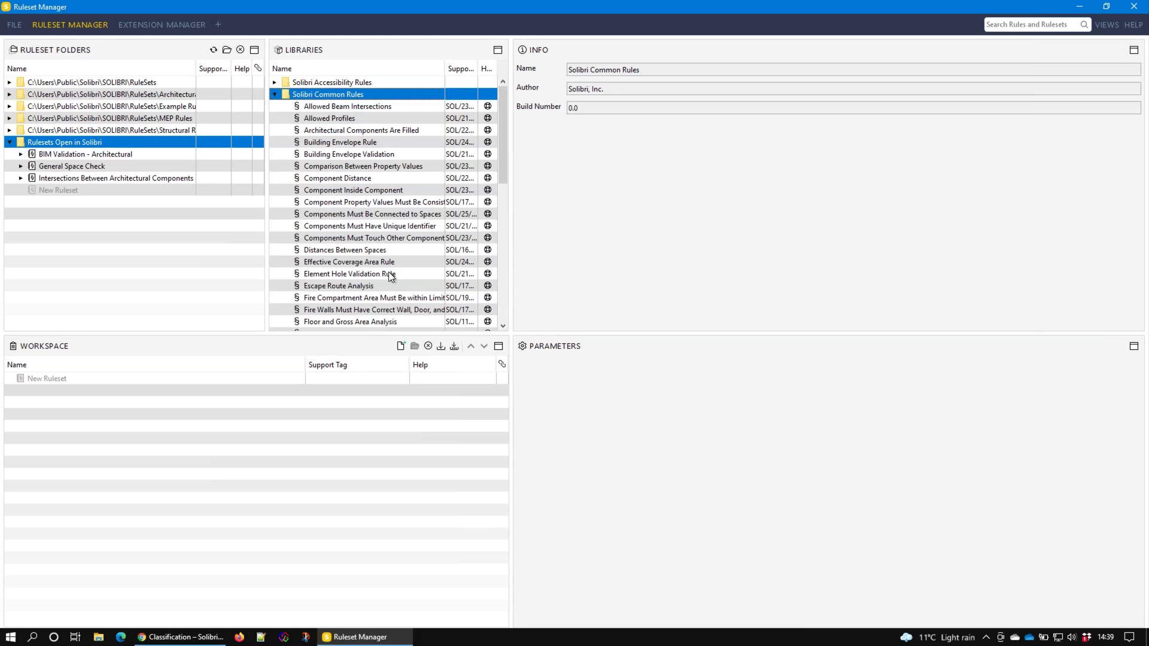
scroll(352, 287, down, 3)
scroll(351, 288, down, 1)
drag(335, 263, 63, 374)
drag(59, 375, 57, 387)
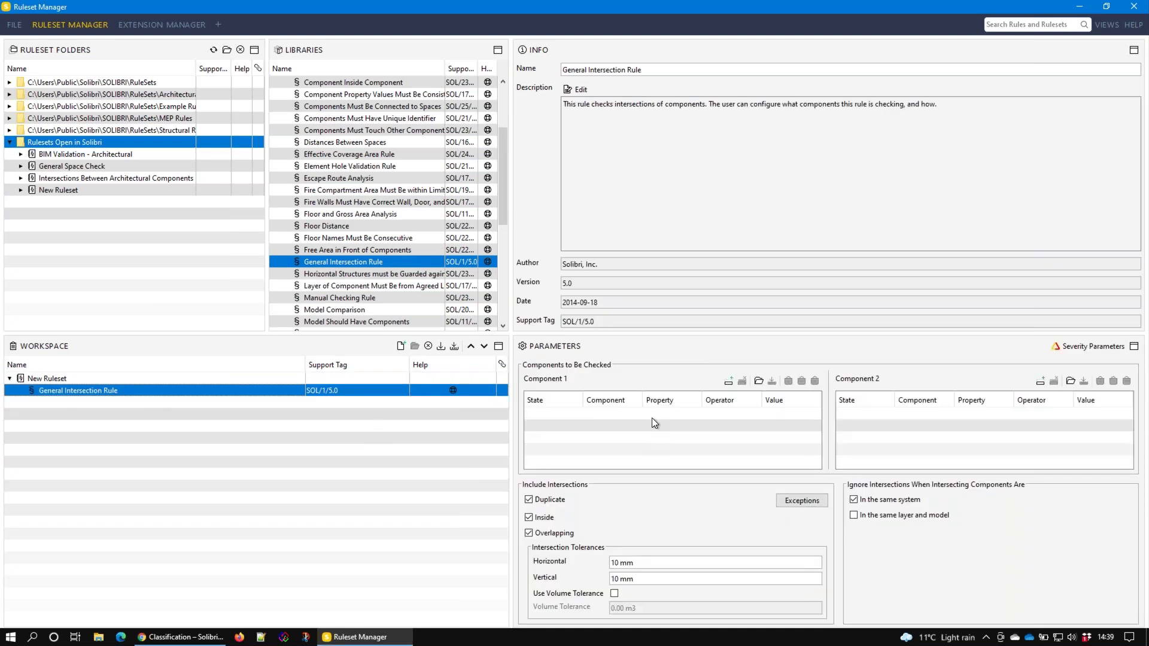
Load the 'ARC walls by type no decompose' filter into Component 1
click(729, 382)
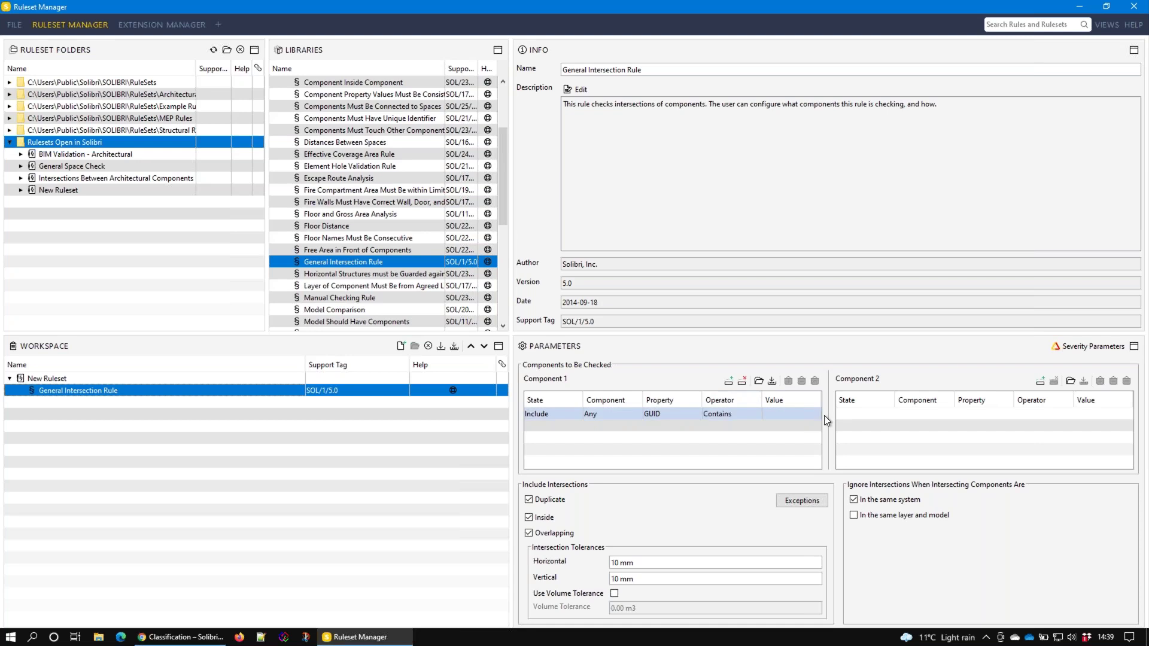
click(760, 381)
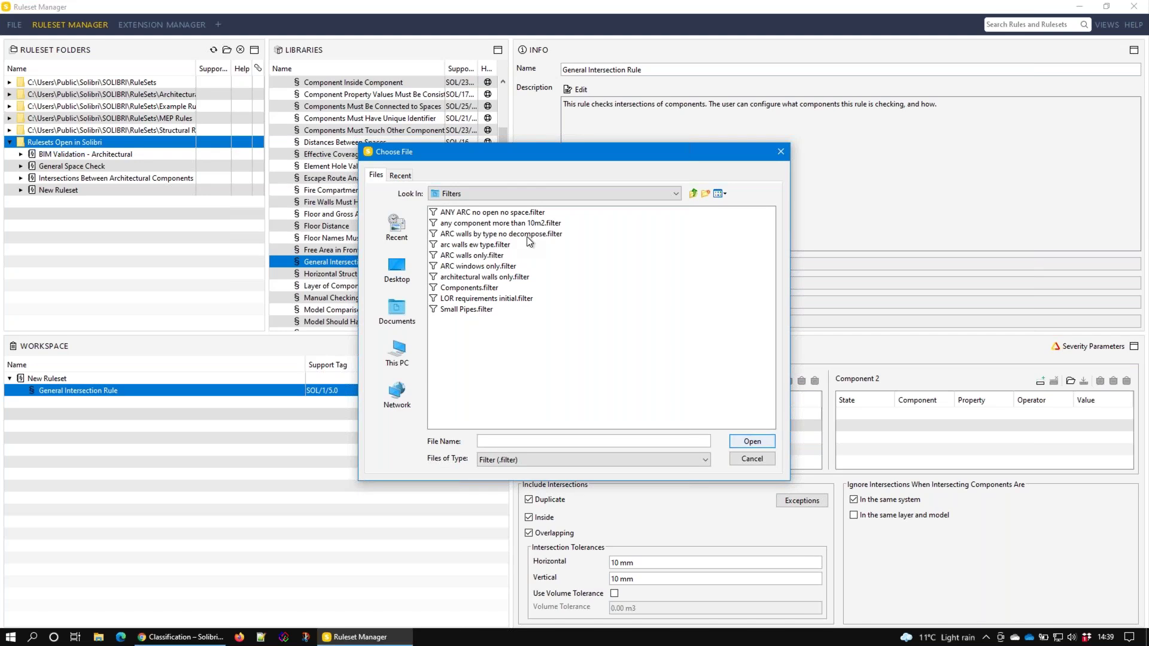
click(529, 235)
click(769, 443)
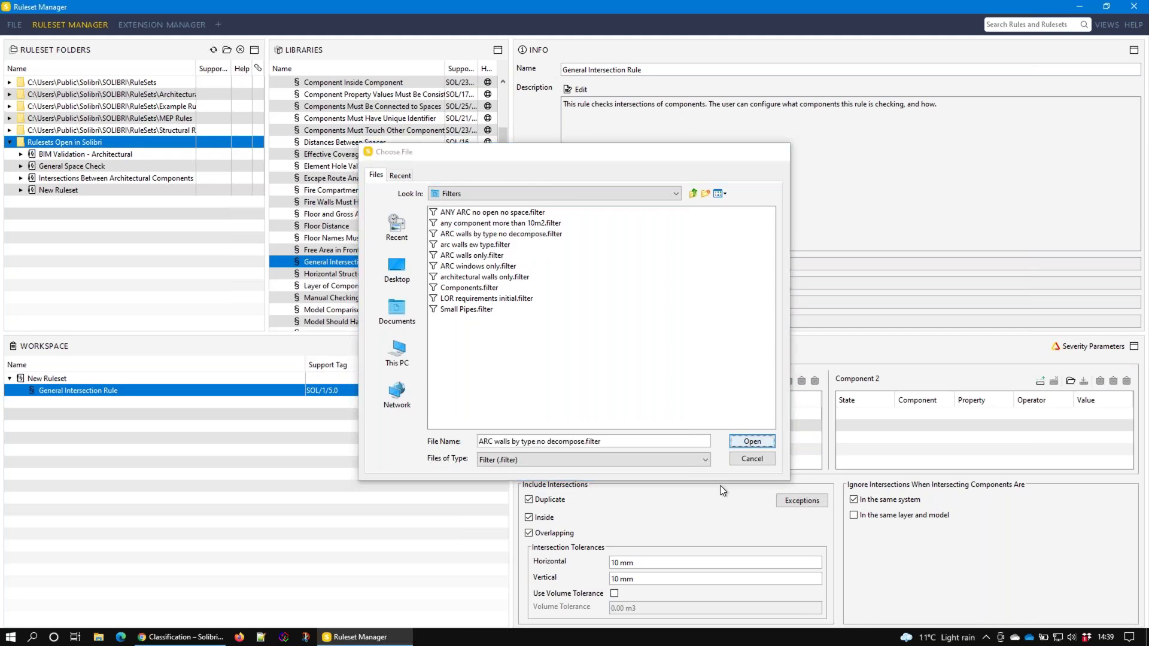
Load the same 'ARC walls by type no decompose' filter into Component 2
click(1071, 381)
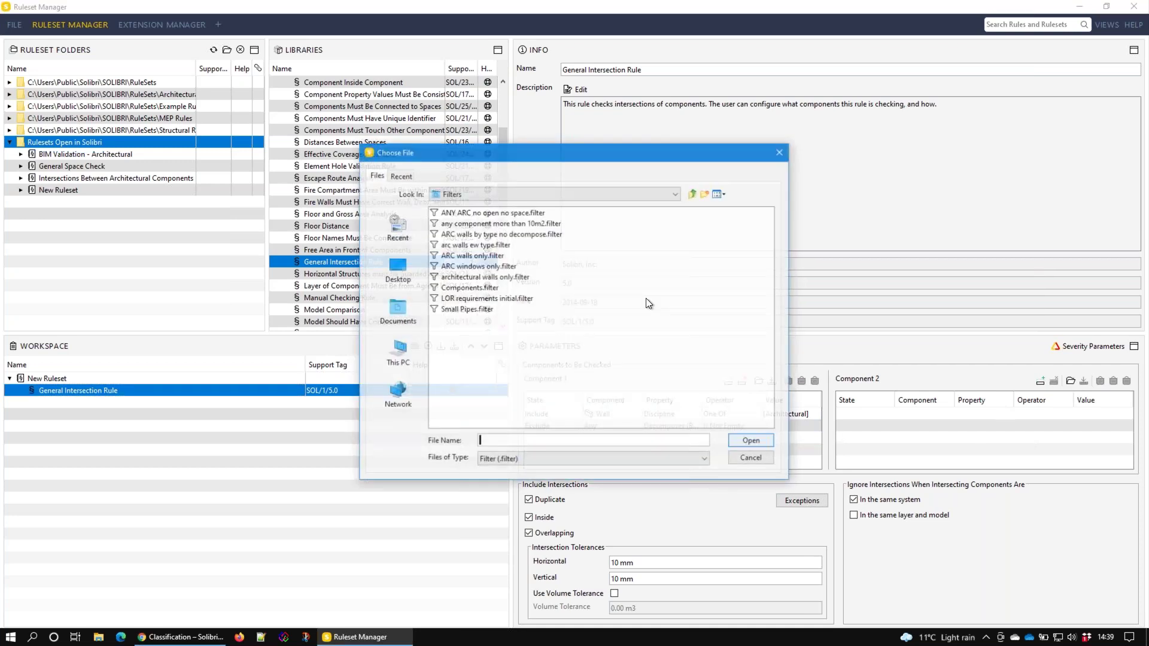
click(494, 234)
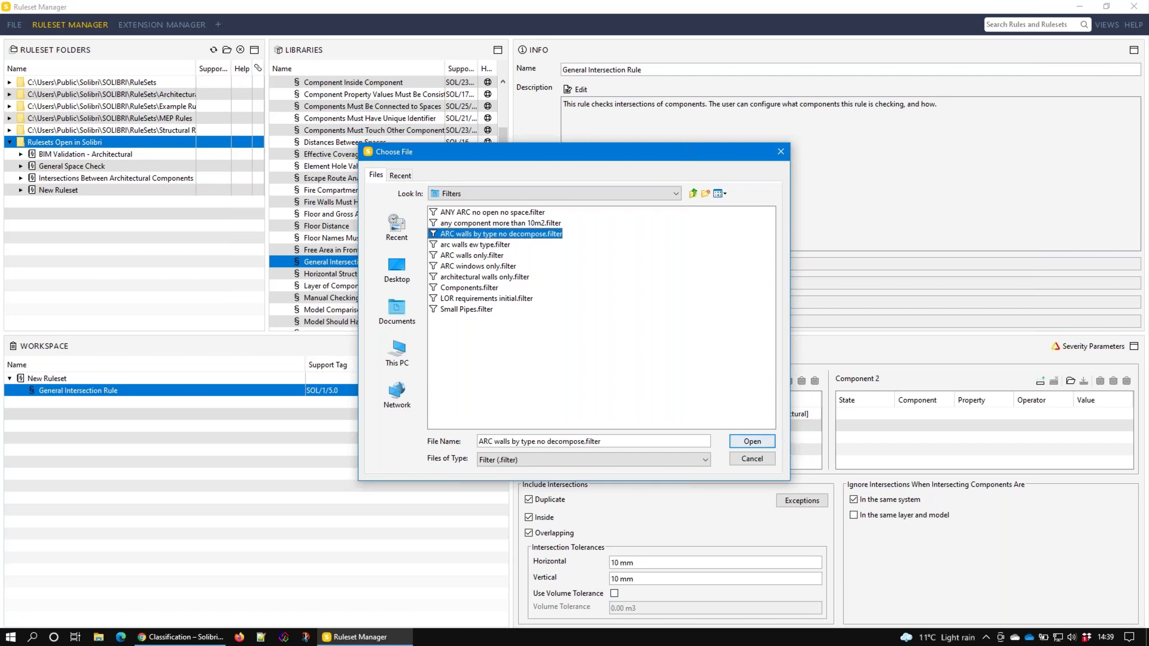
click(752, 441)
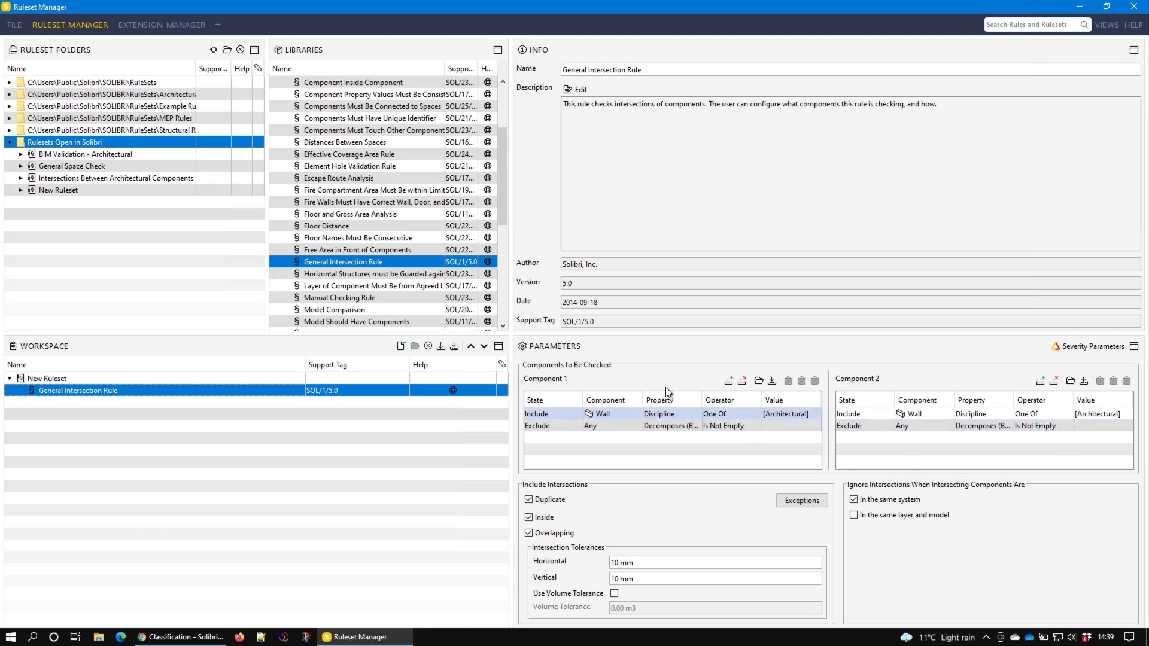
Return to the Information Takeoff view, dismissing the recommended classifications and takeoff definitions prompts
click(15, 25)
click(266, 25)
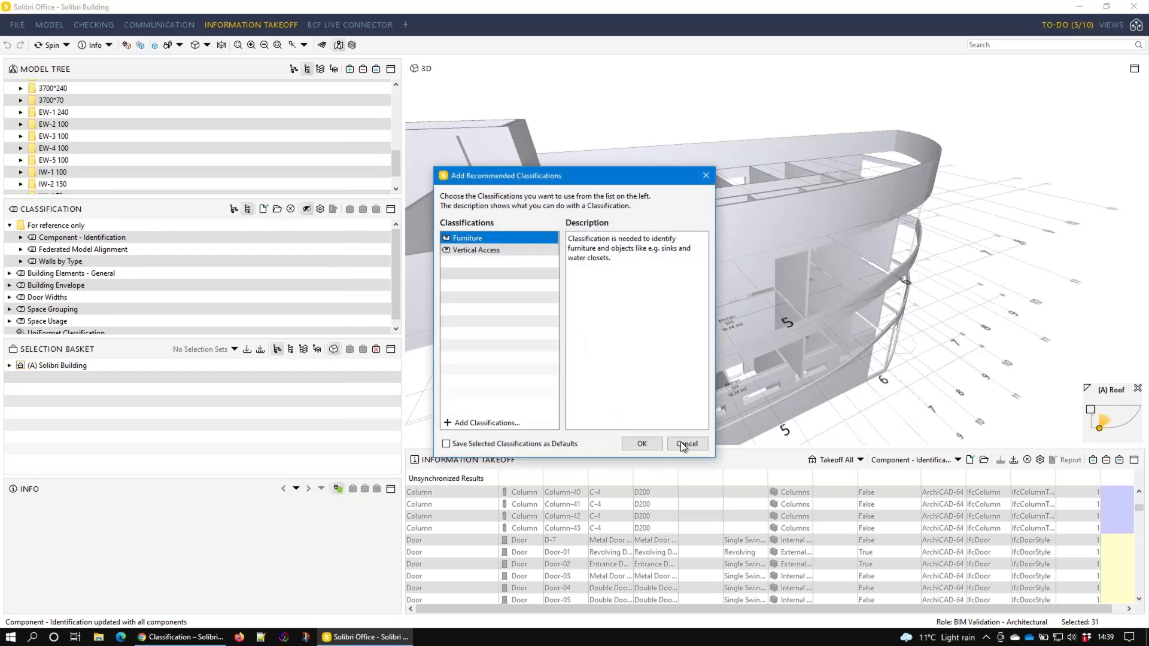
key(Escape)
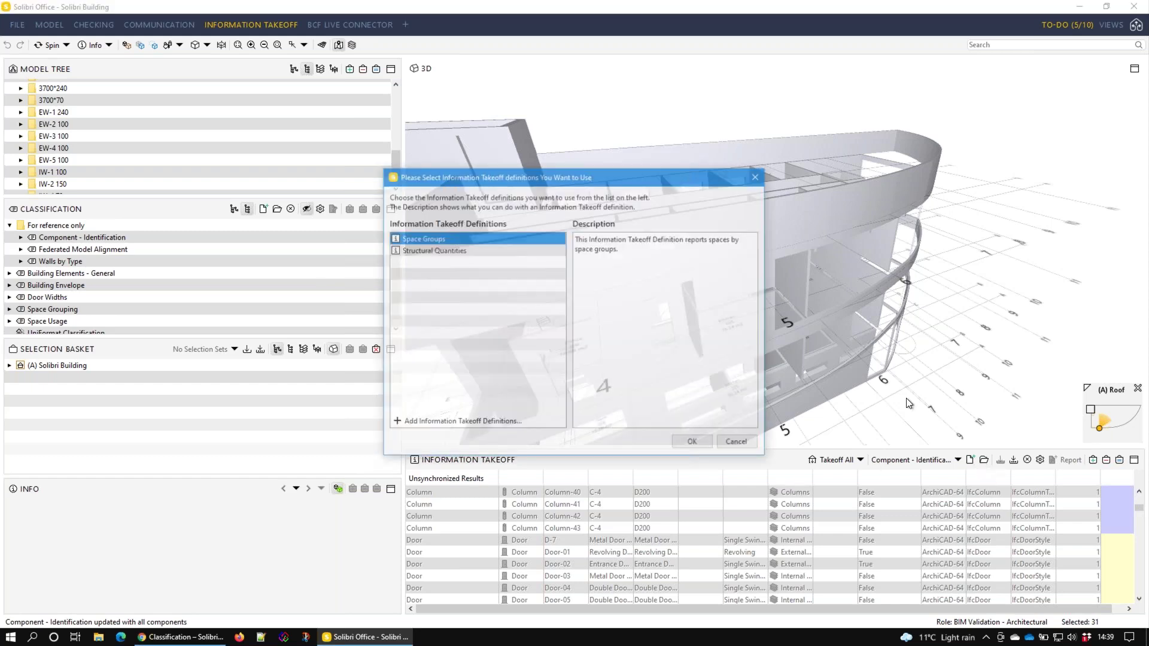
click(739, 443)
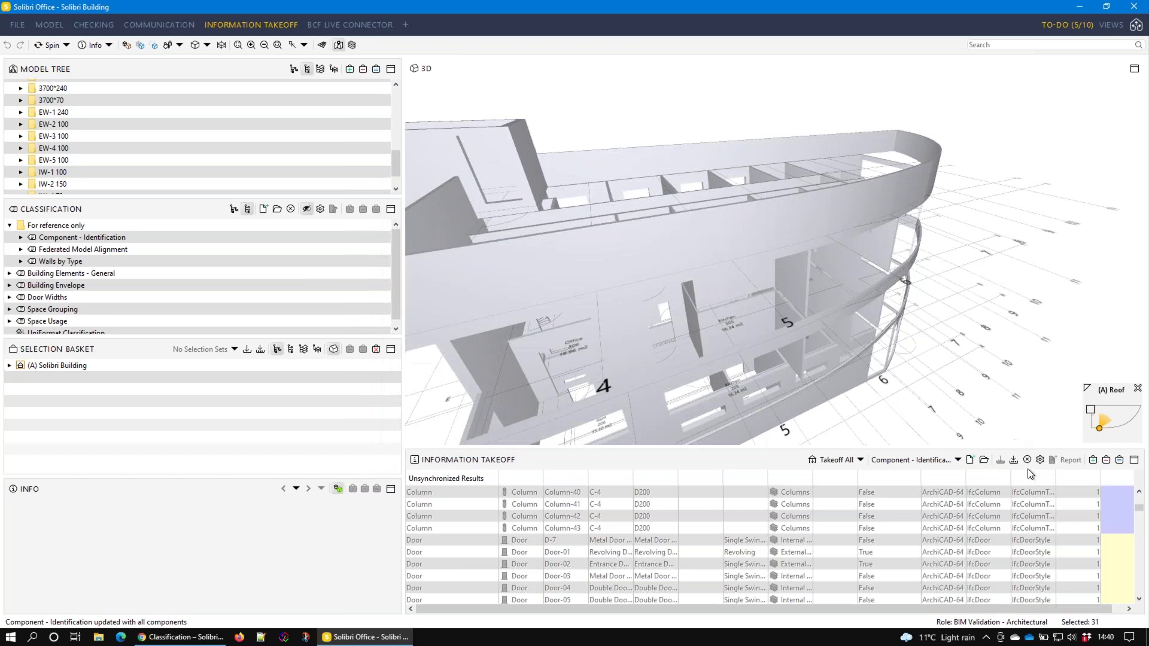
click(1039, 459)
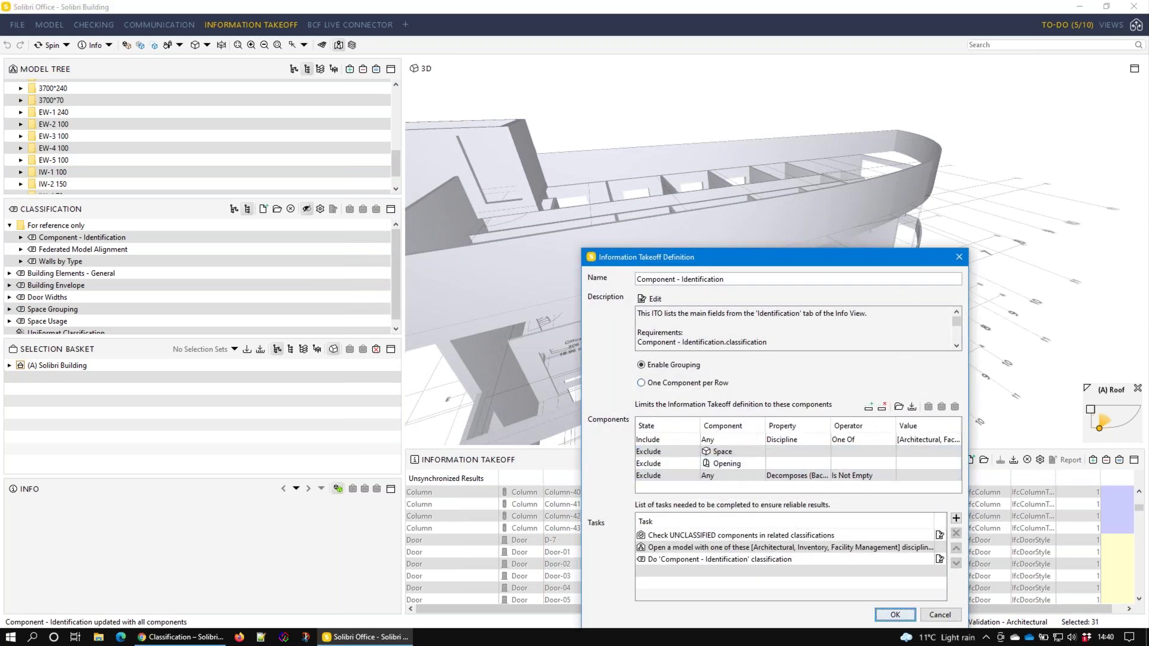
click(898, 408)
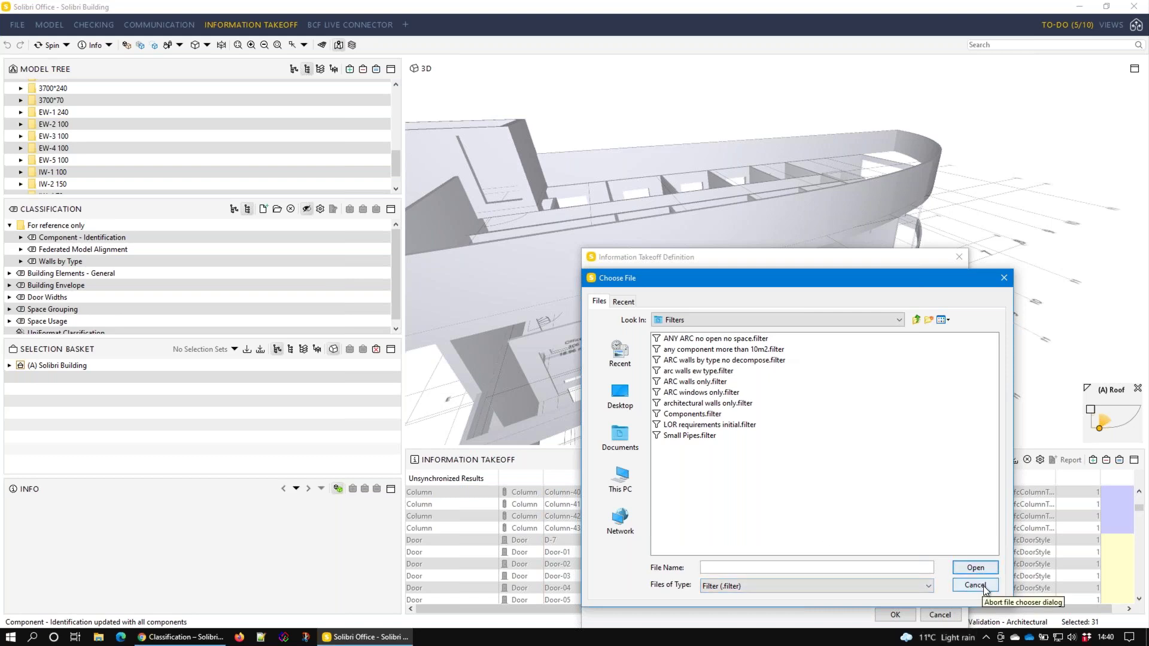
click(984, 589)
click(940, 616)
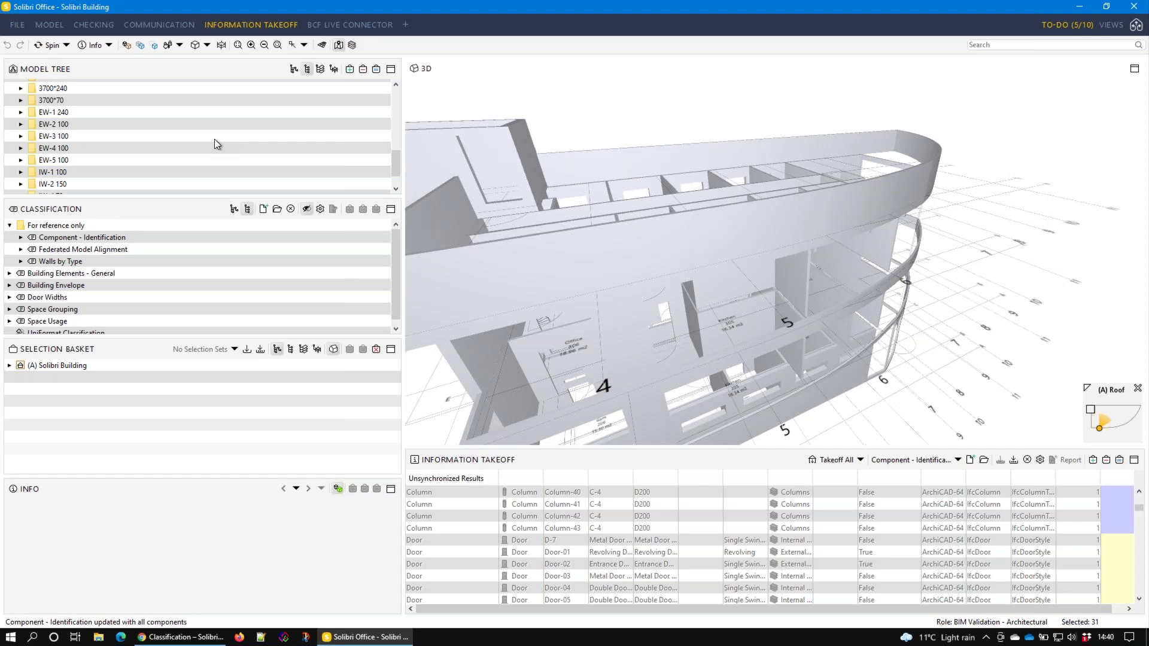
Turn on the Footprint Controls in the main toolbar
click(351, 45)
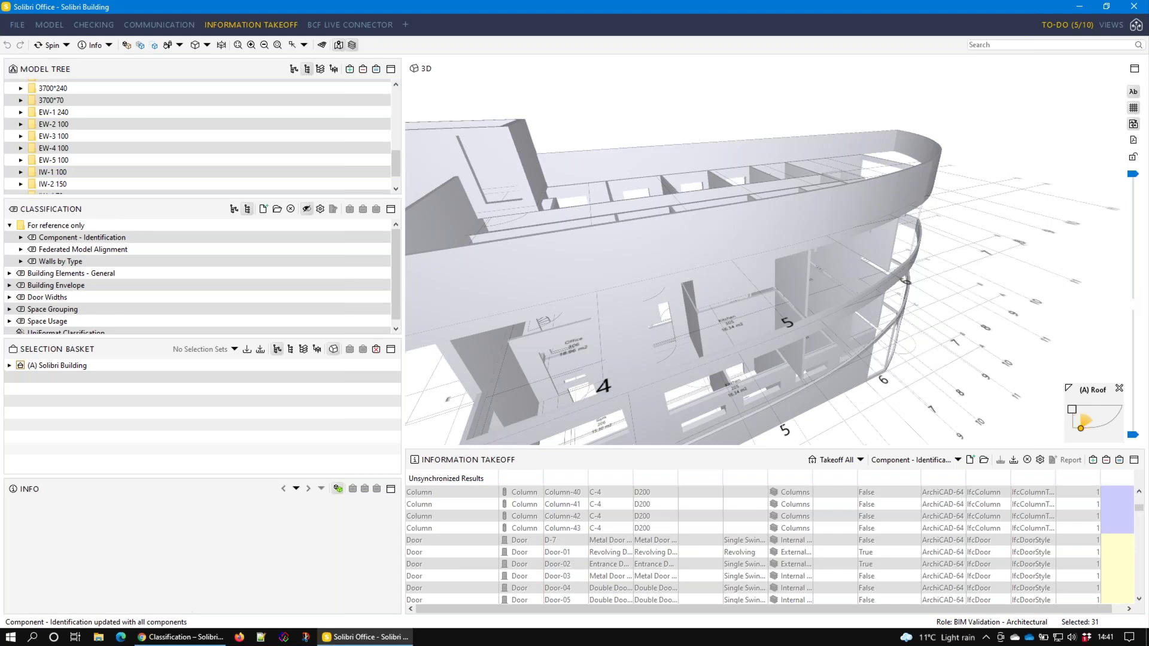
click(157, 638)
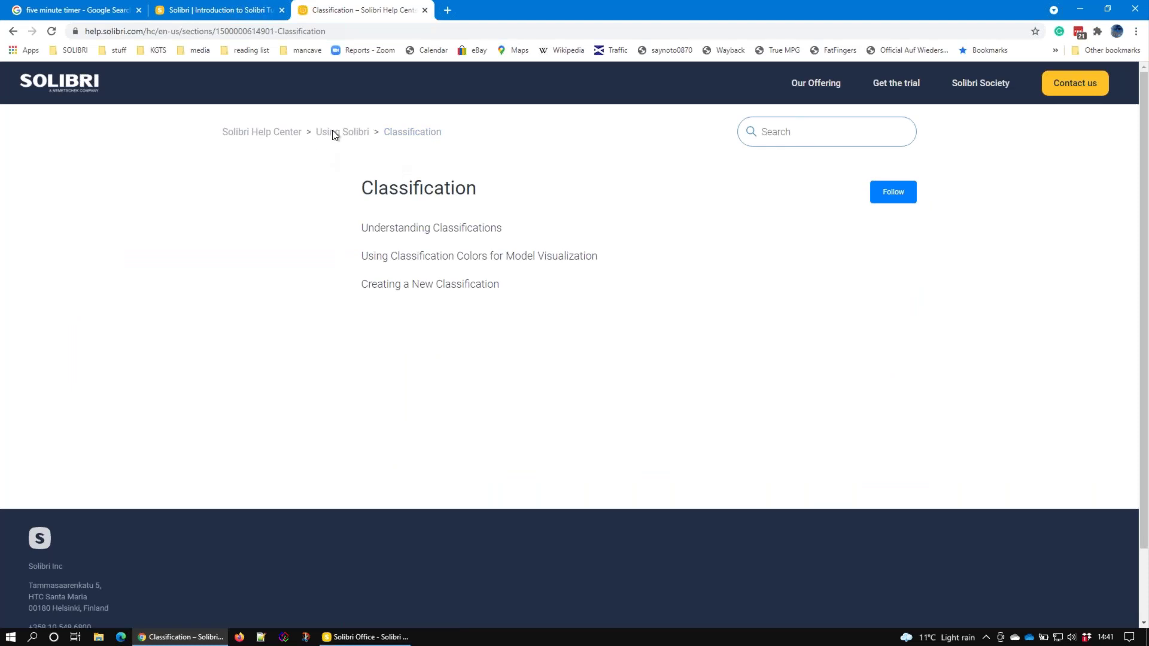
click(783, 127)
text(footprints)
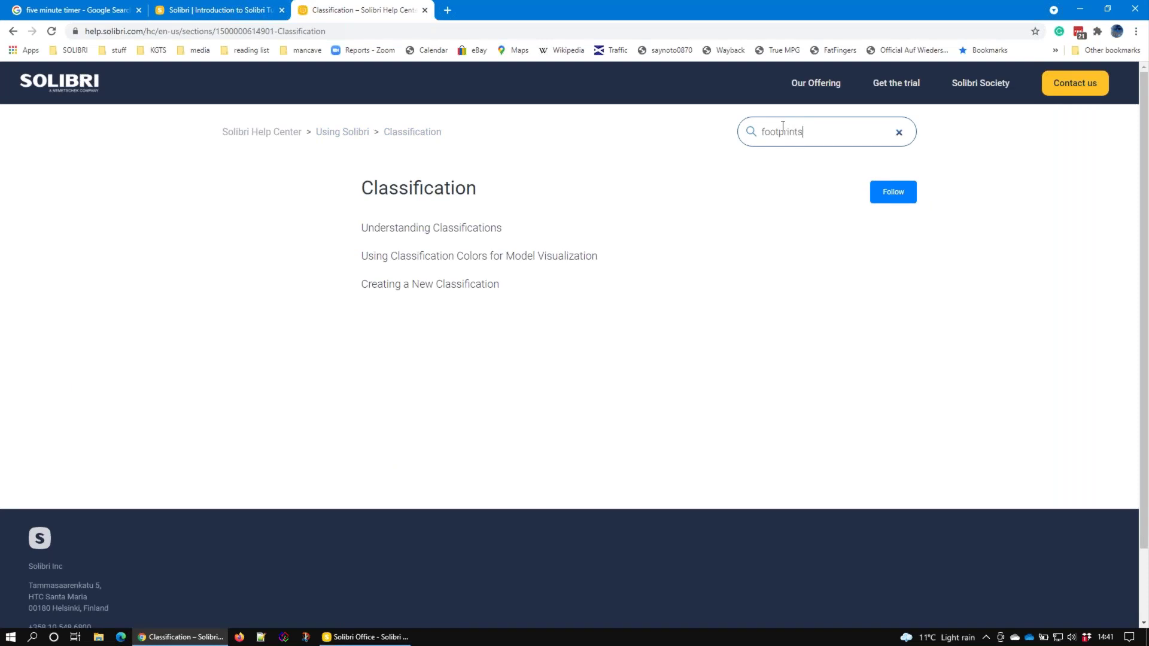
key(Return)
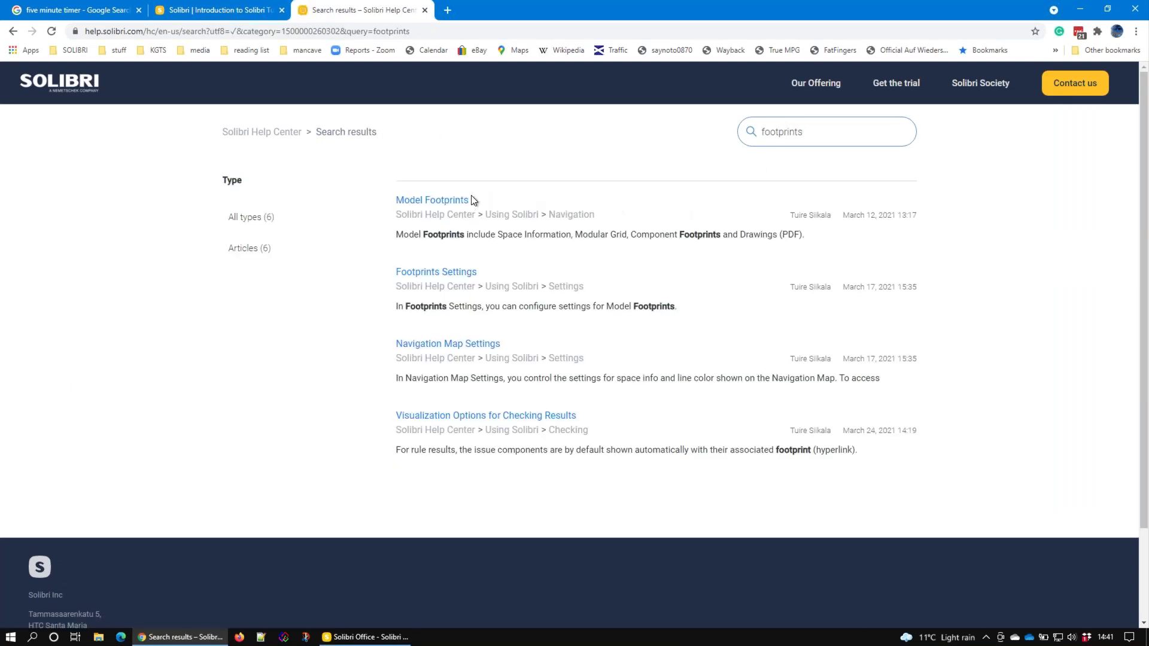
click(452, 197)
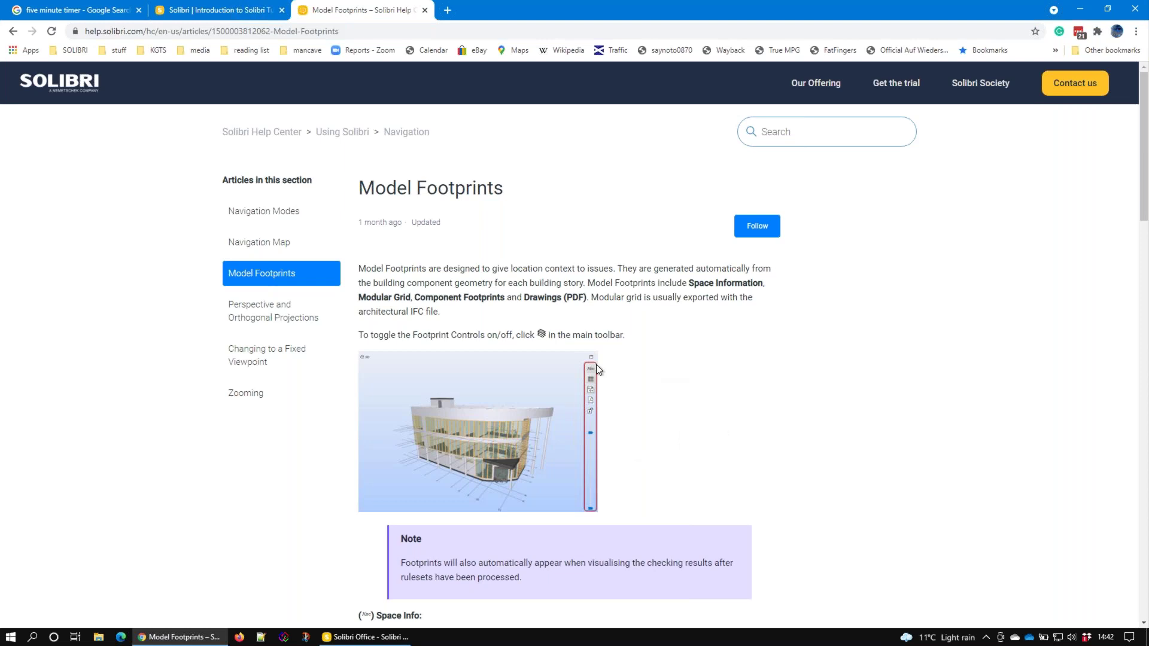
scroll(570, 361, down, 6)
scroll(569, 363, down, 14)
scroll(570, 362, up, 17)
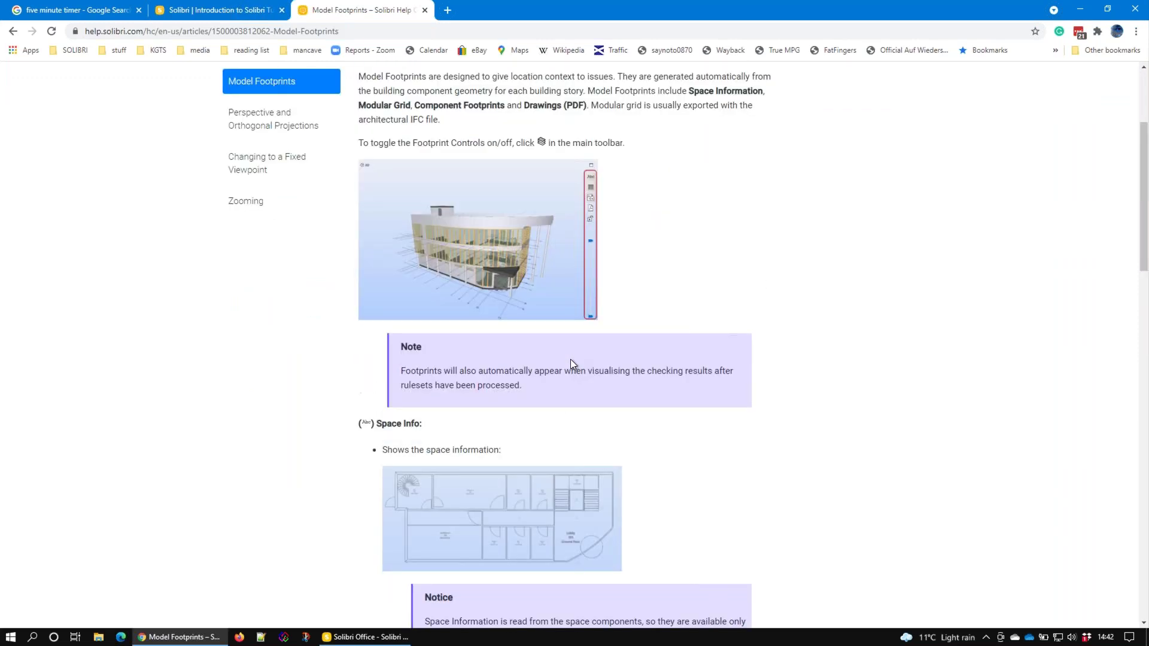
scroll(570, 359, up, 3)
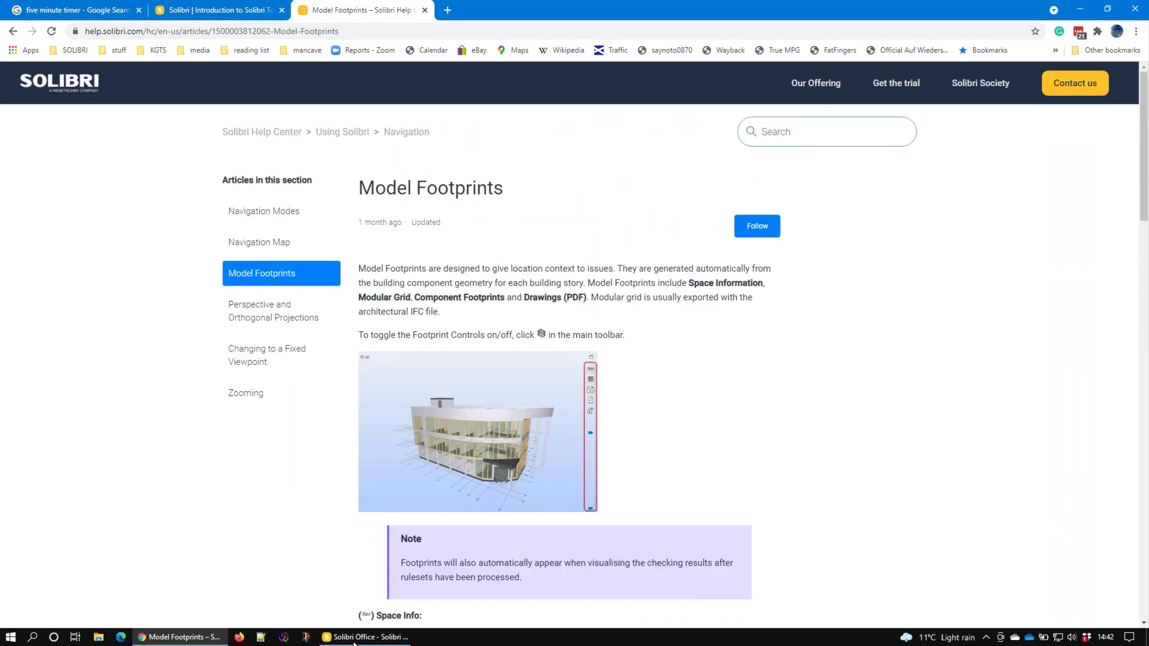
click(353, 637)
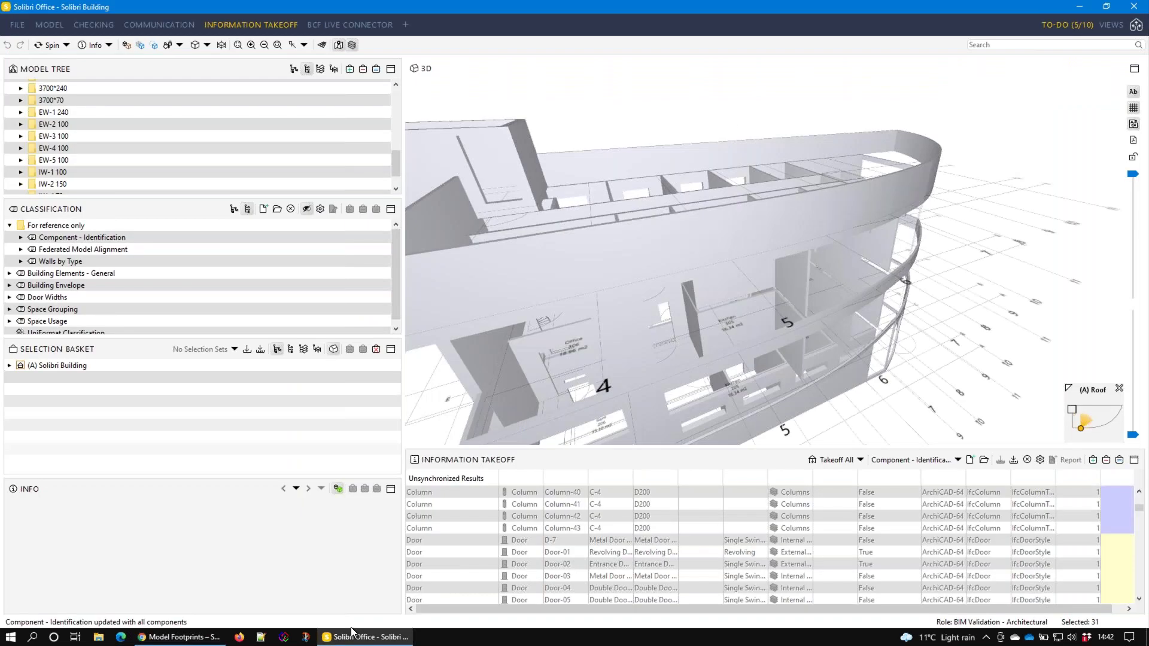